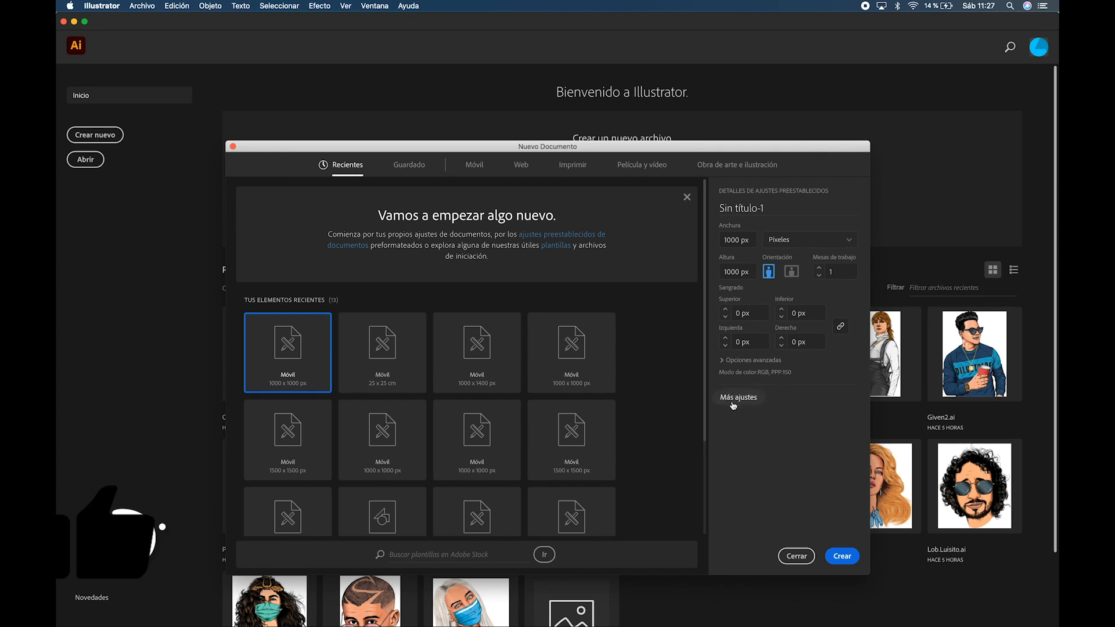
Create a 1000 x 1000 px document and, switching to Finder, place Will.jpg from the Downloads folder in it
left_click(842, 557)
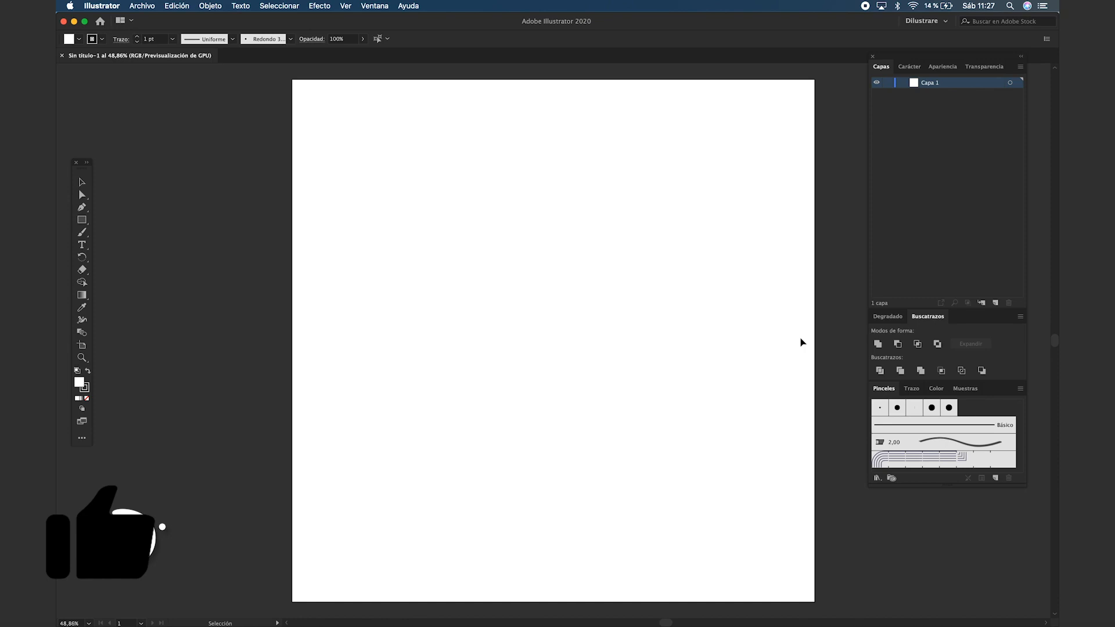
key("super+Tab")
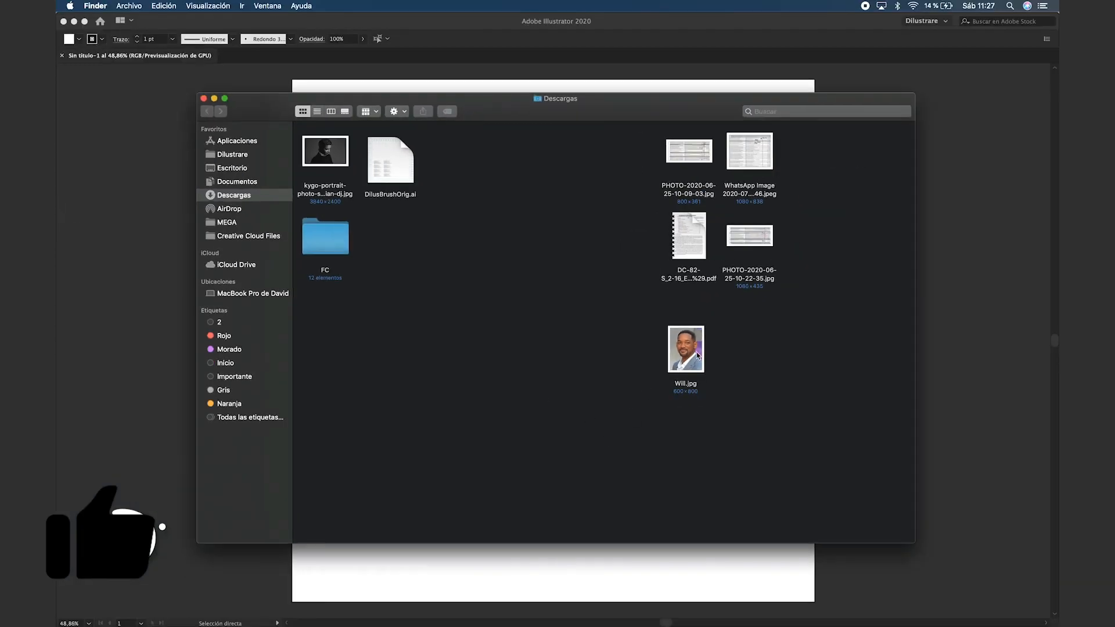
left_click_drag(698, 356, 591, 339)
key("super+Tab")
Centre the photo horizontally and vertically on the artboard and enlarge it proportionally to about 747 x 996 px
left_click(500, 39)
left_click(543, 39)
left_click_drag(710, 131, 762, 85)
left_click(780, 167)
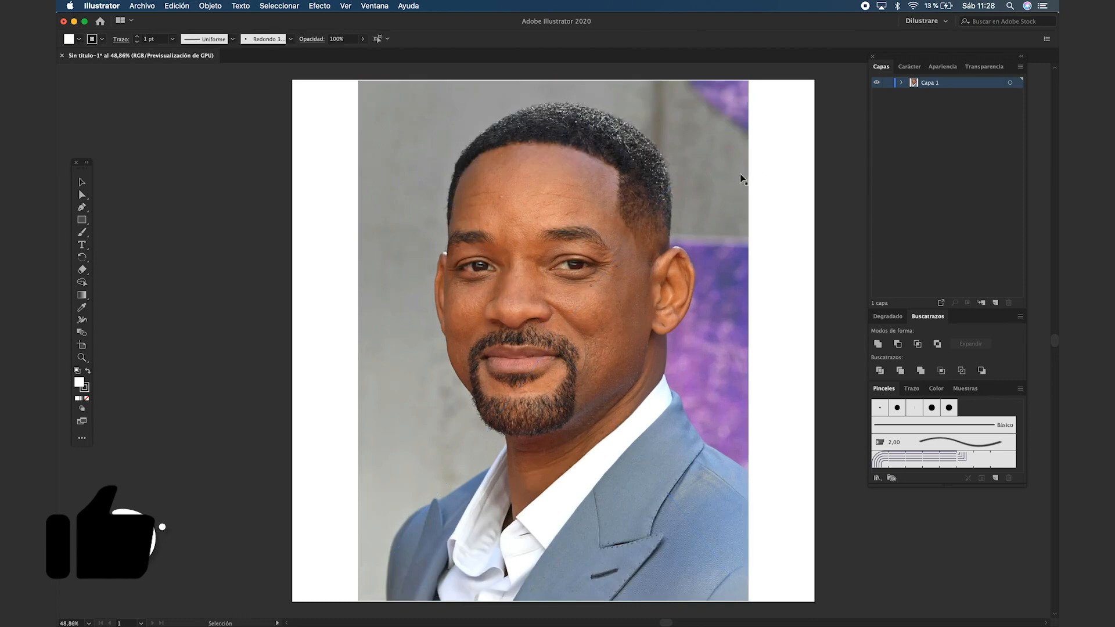
Turn off snapping to pixels and set a custom row size of 60 pixels for the layer list
left_click(347, 7)
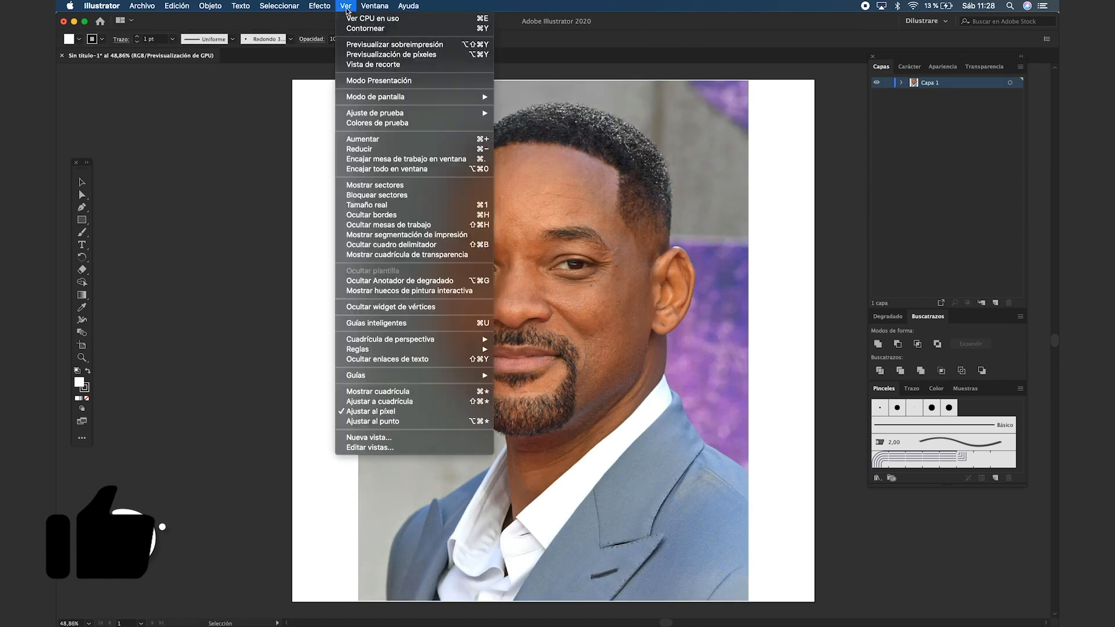
left_click(369, 417)
left_click(1021, 67)
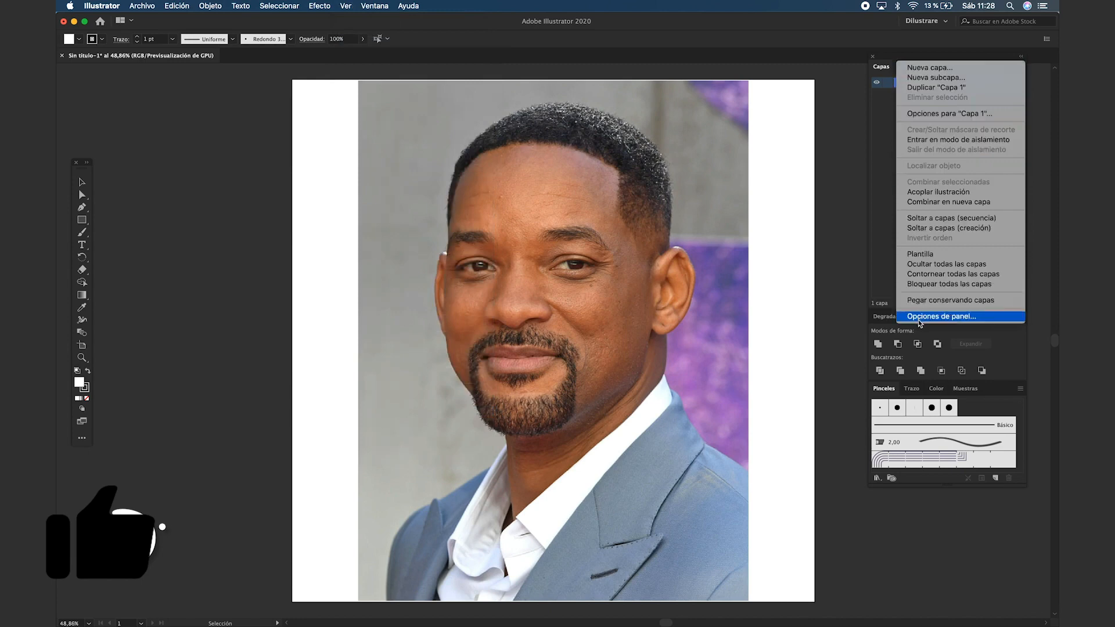
left_click(953, 316)
left_click_drag(526, 280, 503, 282)
type("60")
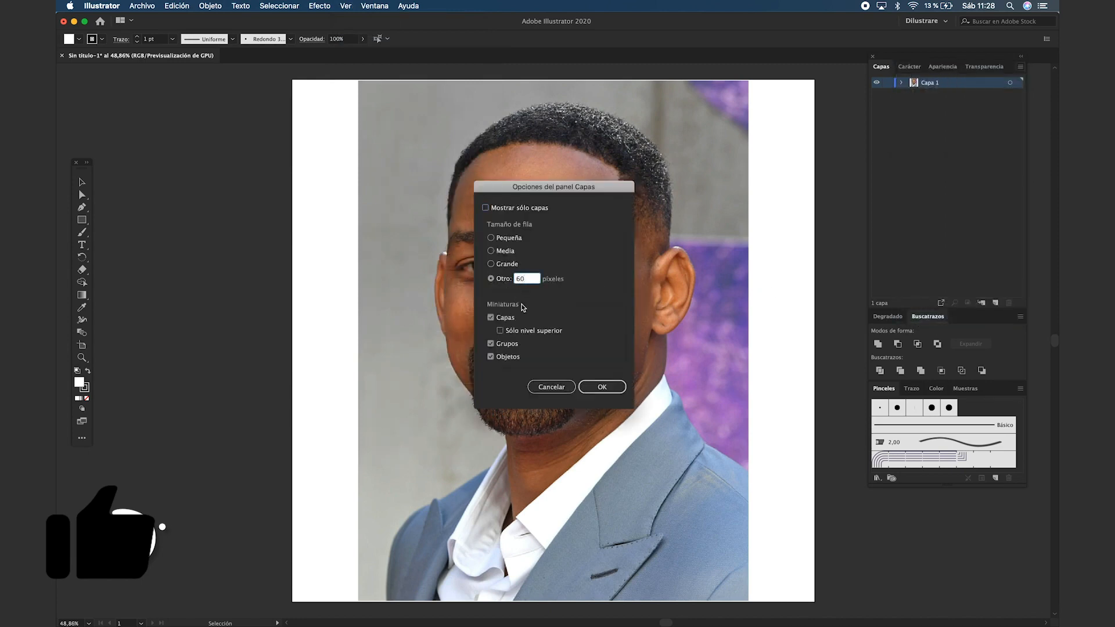
key("Return")
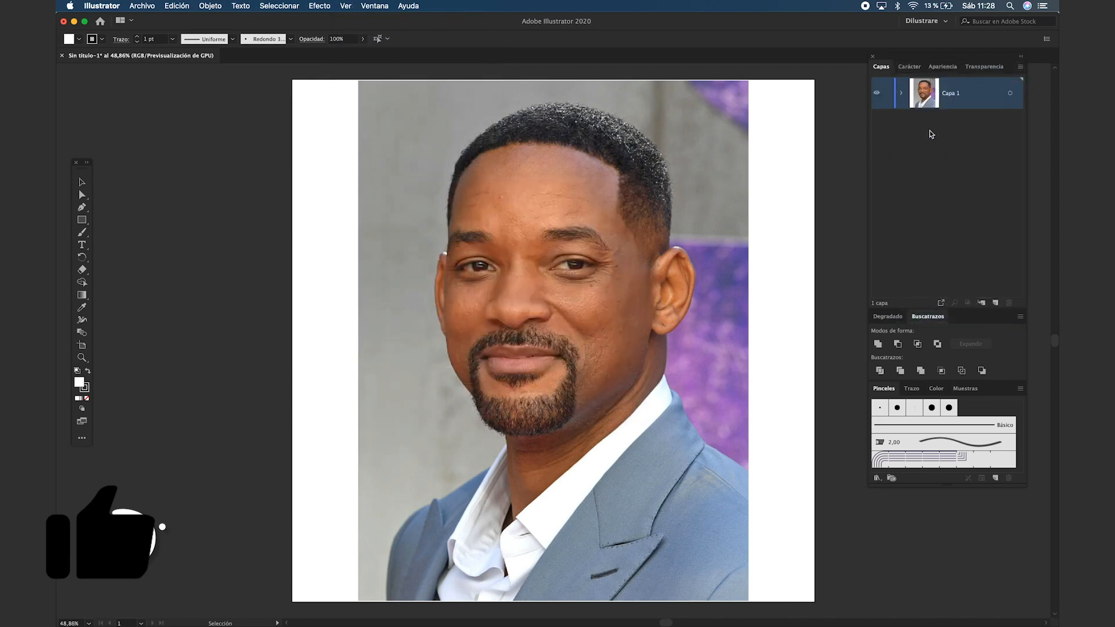
Rename the layer holding the photo as Base
double_click(952, 96)
type("Base")
key("Return")
Set the photo's opacity to 70% and embed the image in the document
left_click(397, 273)
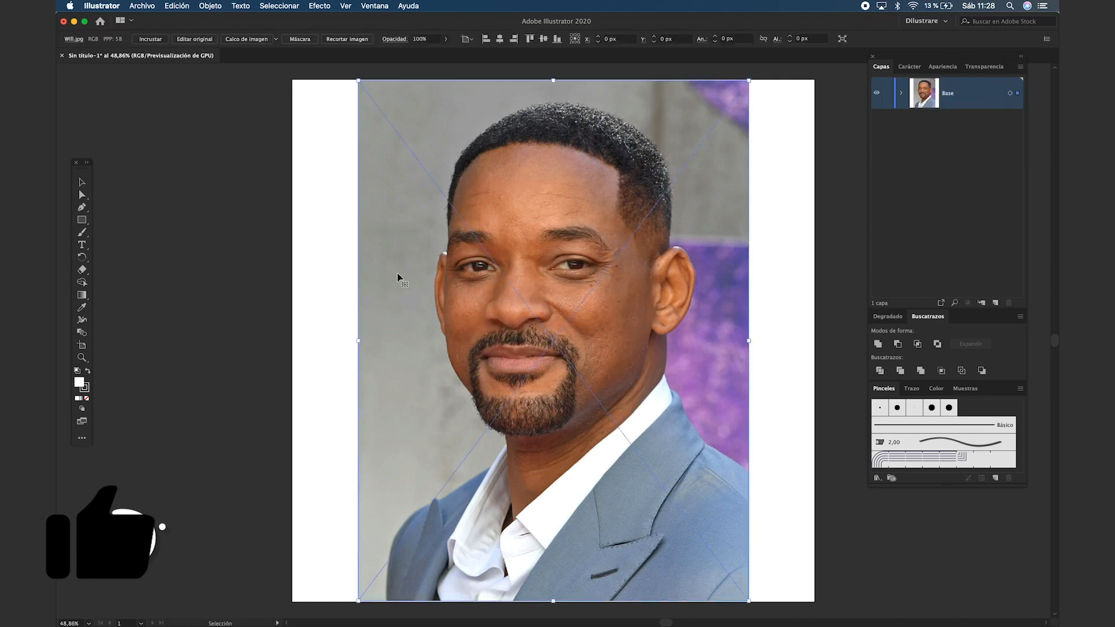
left_click(446, 39)
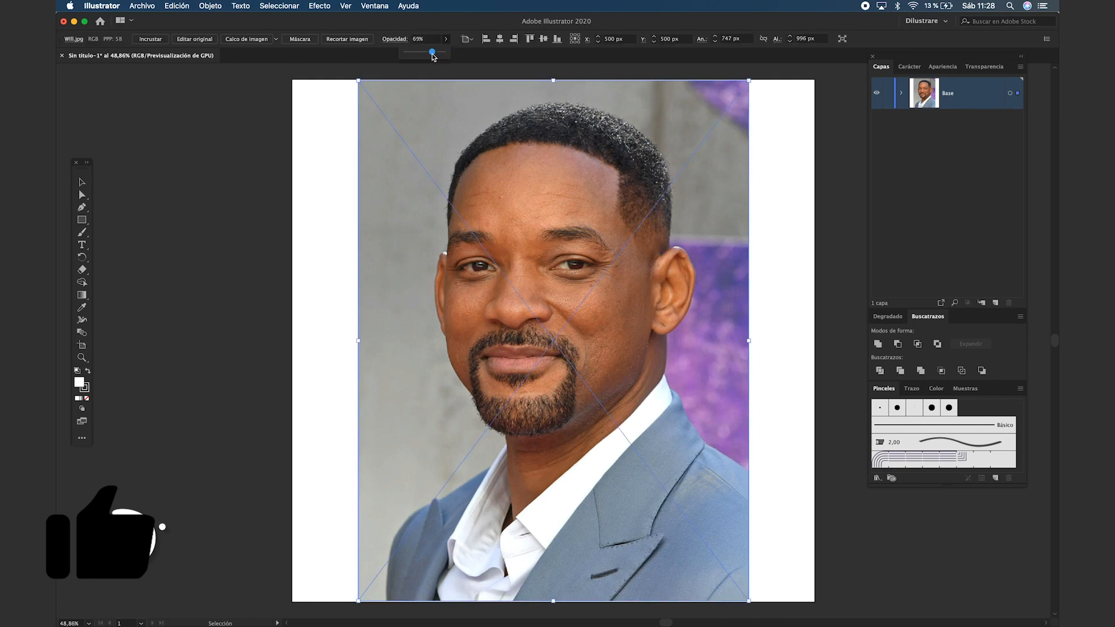
left_click_drag(432, 56, 433, 56)
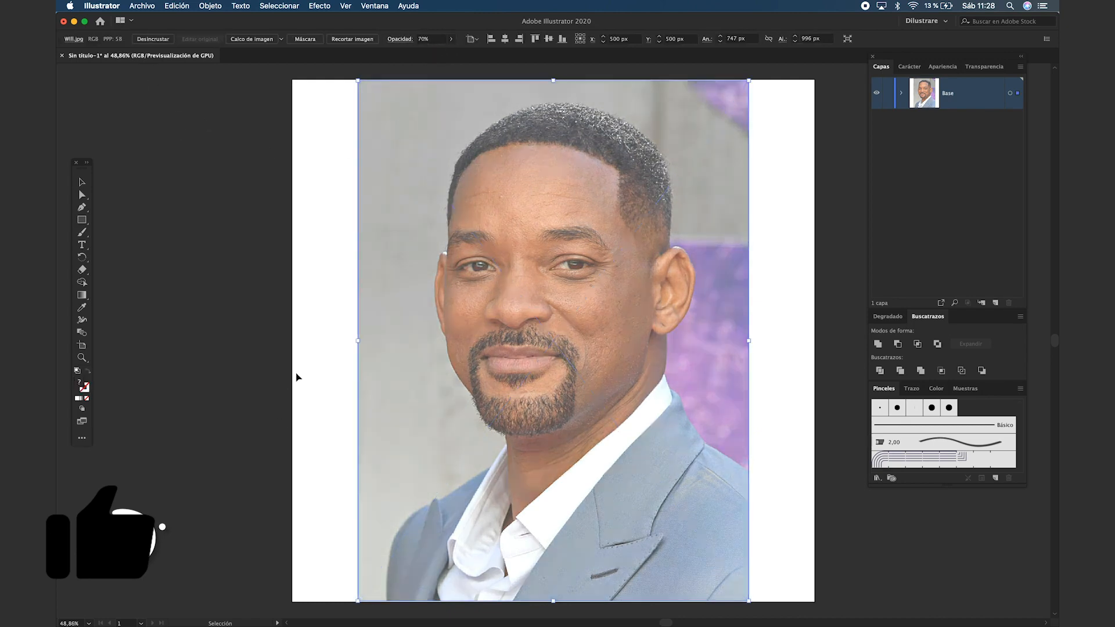
left_click(302, 436)
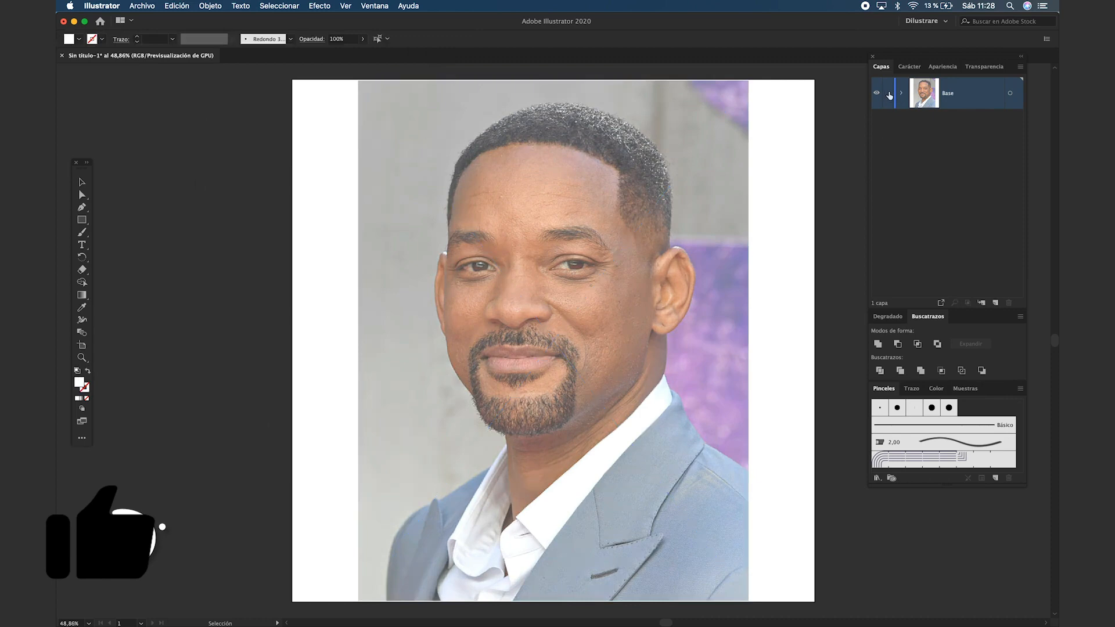
Lock the Base layer and add a new layer named Outline above it
left_click(888, 93)
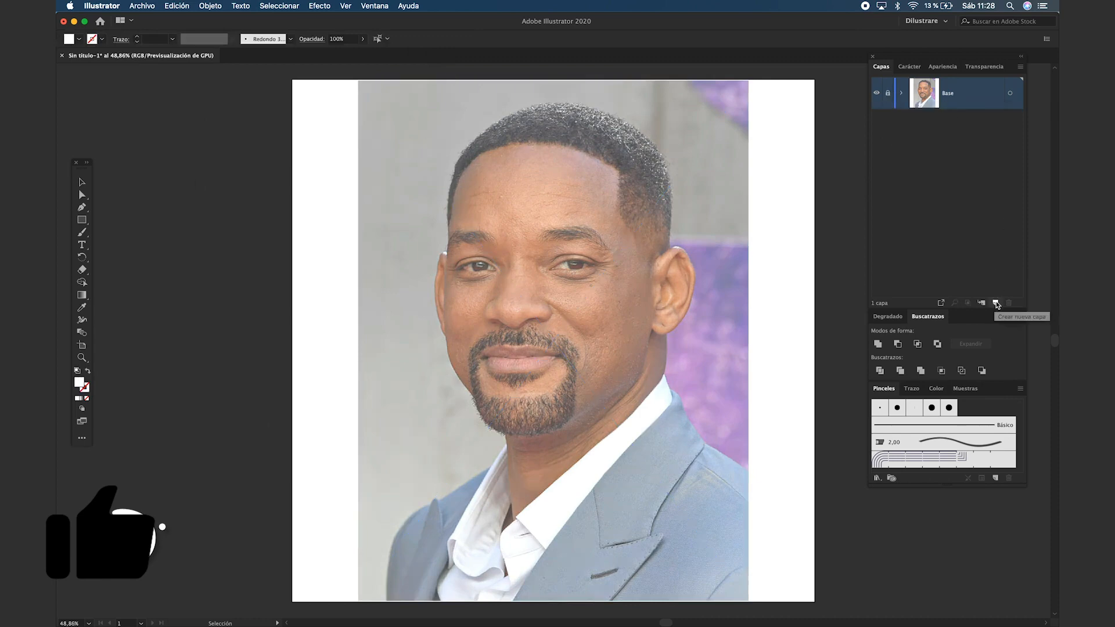
left_click(996, 302)
double_click(950, 93)
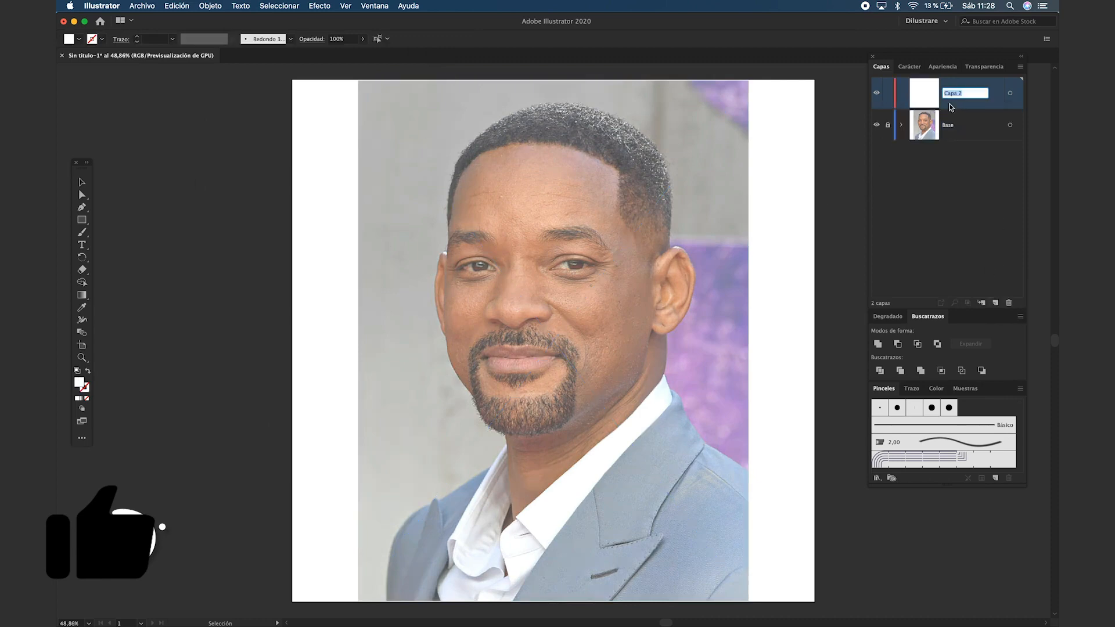
type("Outline")
key("Return")
Set up the Paintbrush tool with the Redondo 3 round brush, no fill and a black stroke
left_click(81, 234)
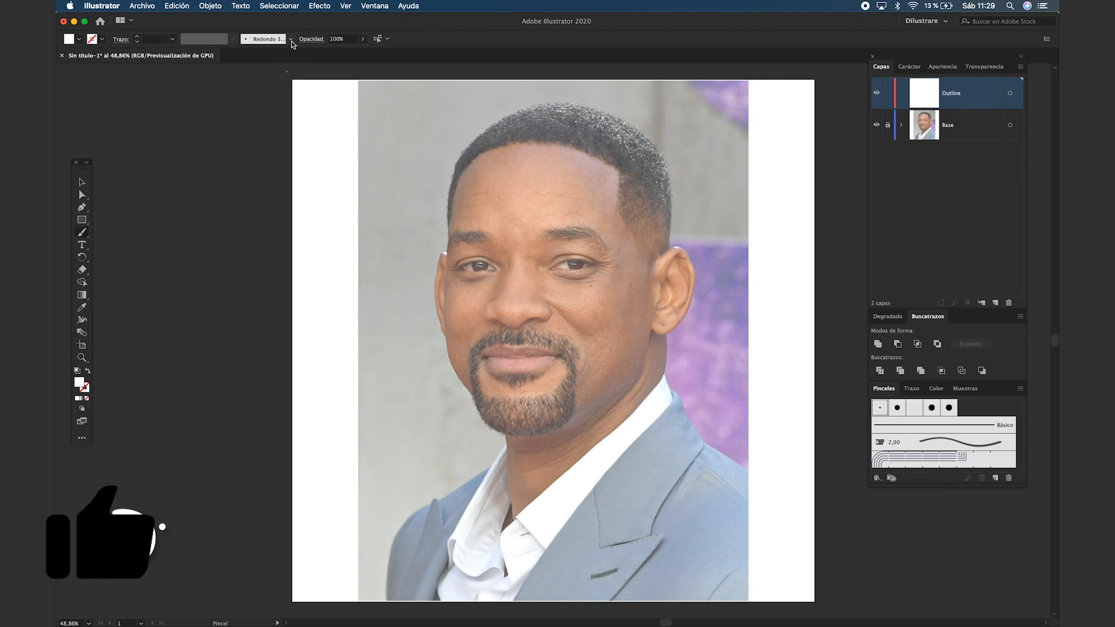
left_click(291, 40)
left_click(201, 65)
left_click(352, 348)
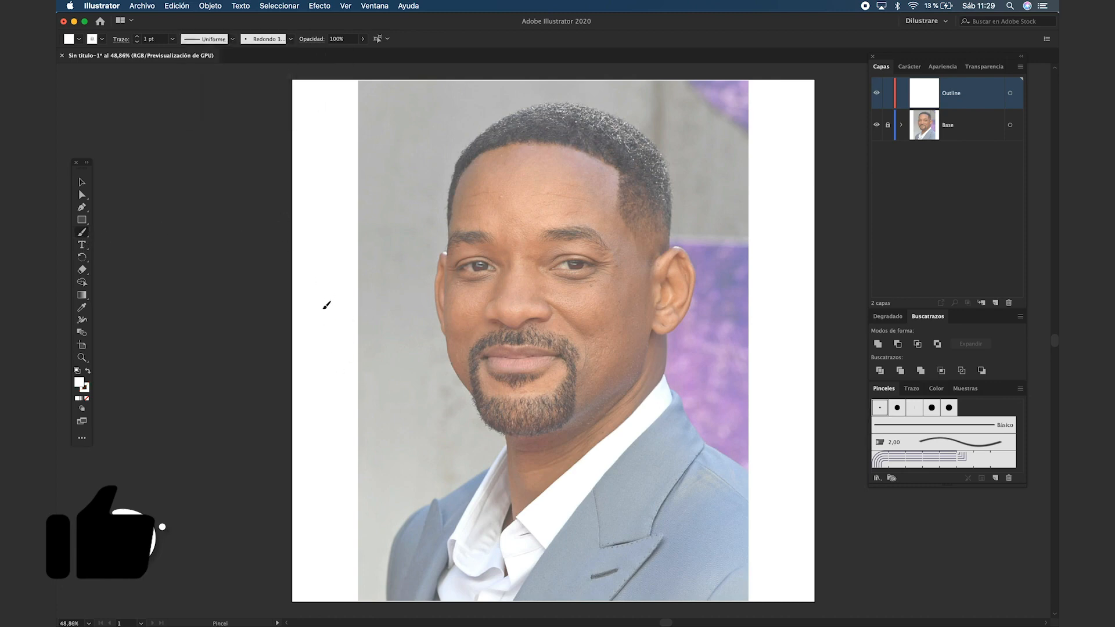
left_click(79, 39)
left_click(65, 55)
left_click(103, 38)
left_click(84, 56)
left_click(278, 330)
Paint a few test strokes on the grey background beside the face and undo them all
mouse_move(372, 297)
left_mouse_down()
mouse_move(360, 393)
mouse_move(390, 405)
left_mouse_up()
left_click_drag(385, 249, 405, 370)
left_click_drag(416, 304, 404, 428)
left_click_drag(405, 263, 401, 360)
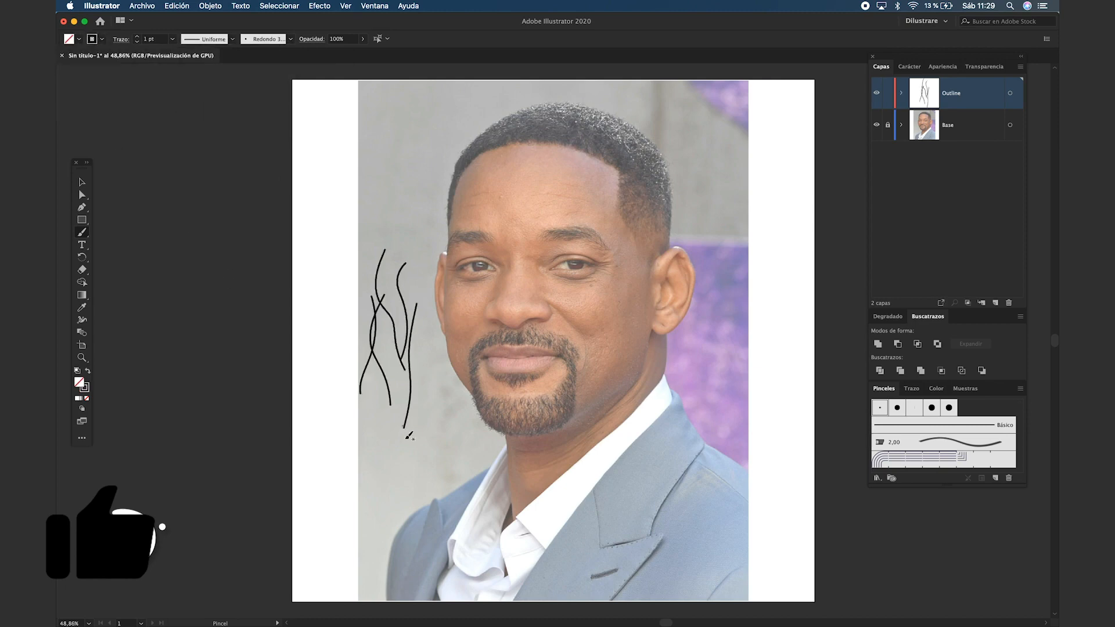
key("super+z")
key("super+z")
key("super+z")
key("super+z")
key("super+z")
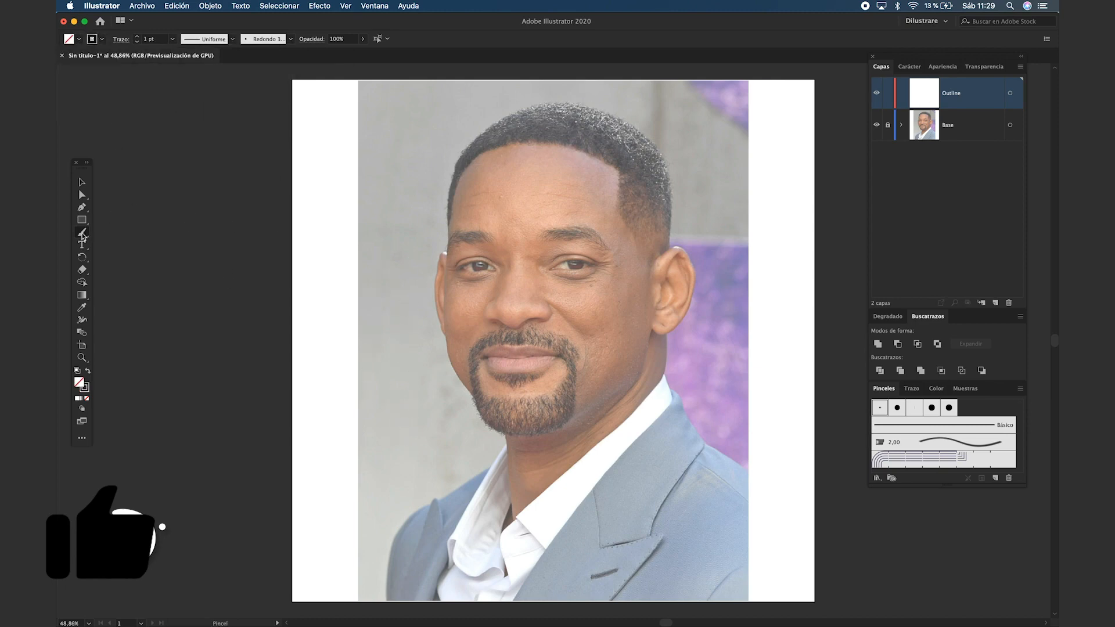
Set the Paintbrush fidelity midway between Precisión and Suavizar, editing selected paths within 12 pixels
double_click(82, 233)
left_click_drag(620, 241, 307, 233)
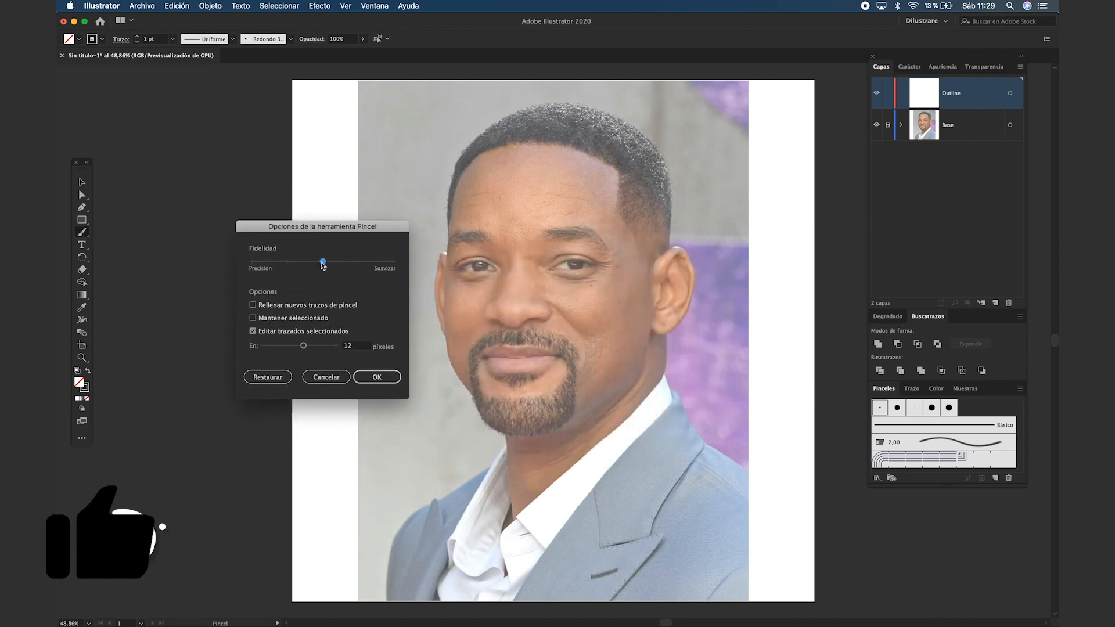
left_click(378, 375)
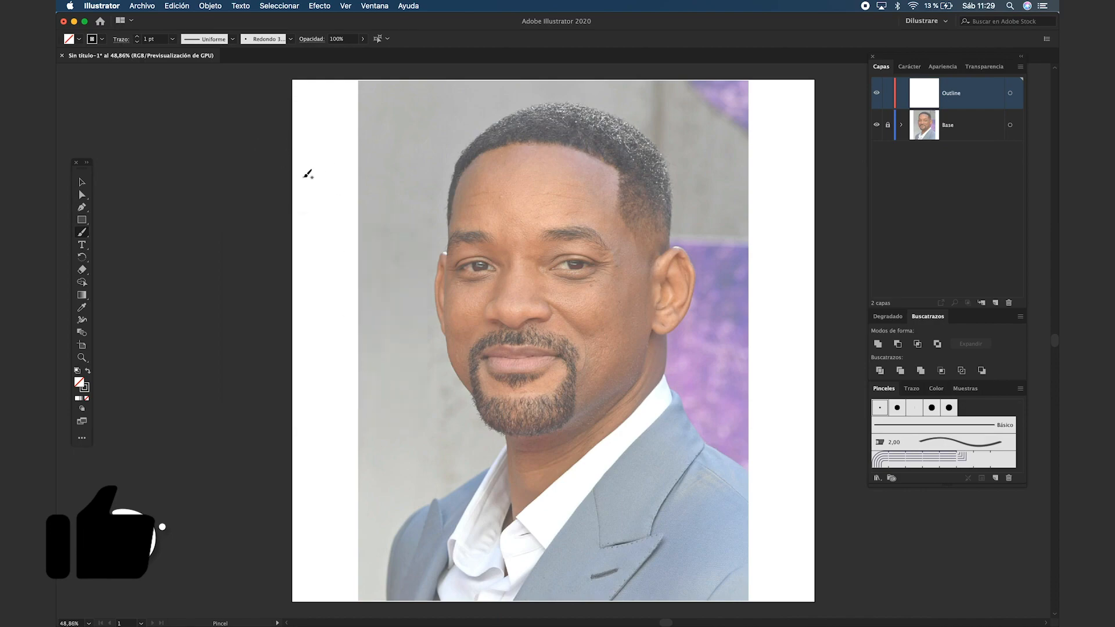
Paint a curve along the upper lash line of the eye at the photo's left and set its stroke to 0.25 pt
scroll(540, 277, "up", 10)
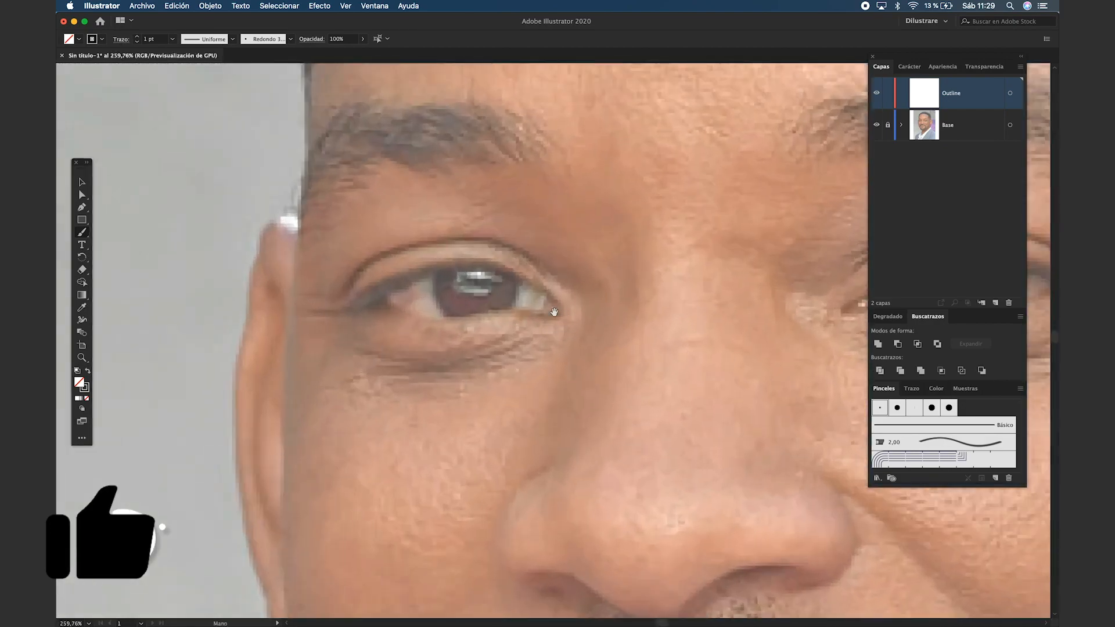
mouse_move(584, 303)
left_mouse_down()
mouse_move(666, 295)
mouse_move(536, 230)
mouse_move(454, 237)
mouse_move(359, 270)
mouse_move(259, 336)
left_mouse_up()
key("v")
left_click(137, 42)
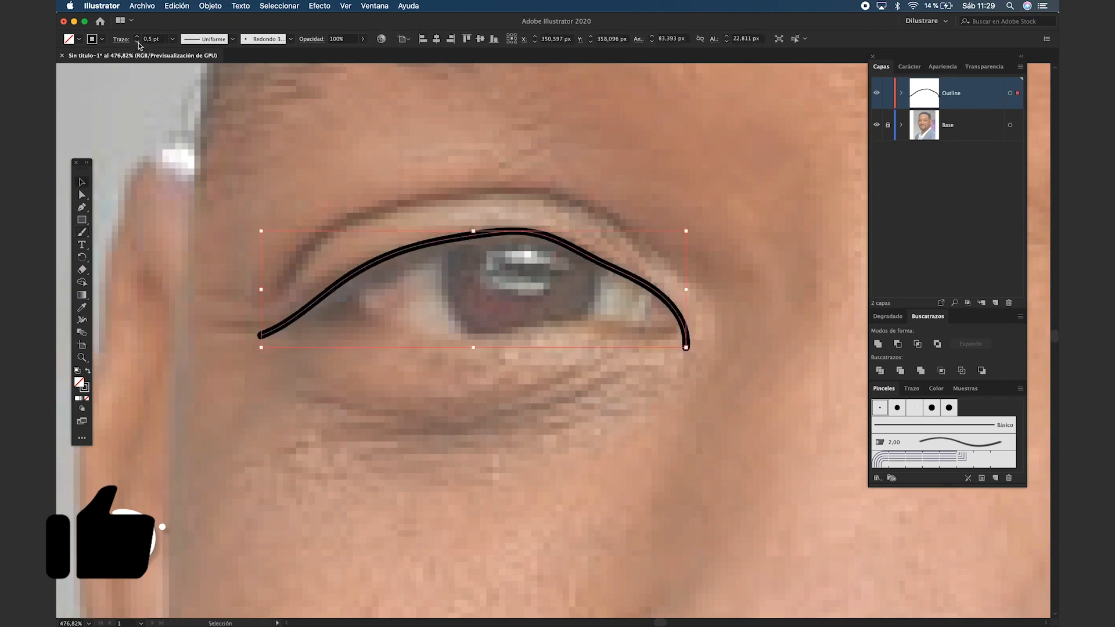
left_click(137, 42)
left_click(363, 385)
left_click_drag(362, 385, 361, 377)
Smooth the upper lash line by removing surplus anchor points above the iris and adjusting the remaining ones
key("a")
left_click(527, 225)
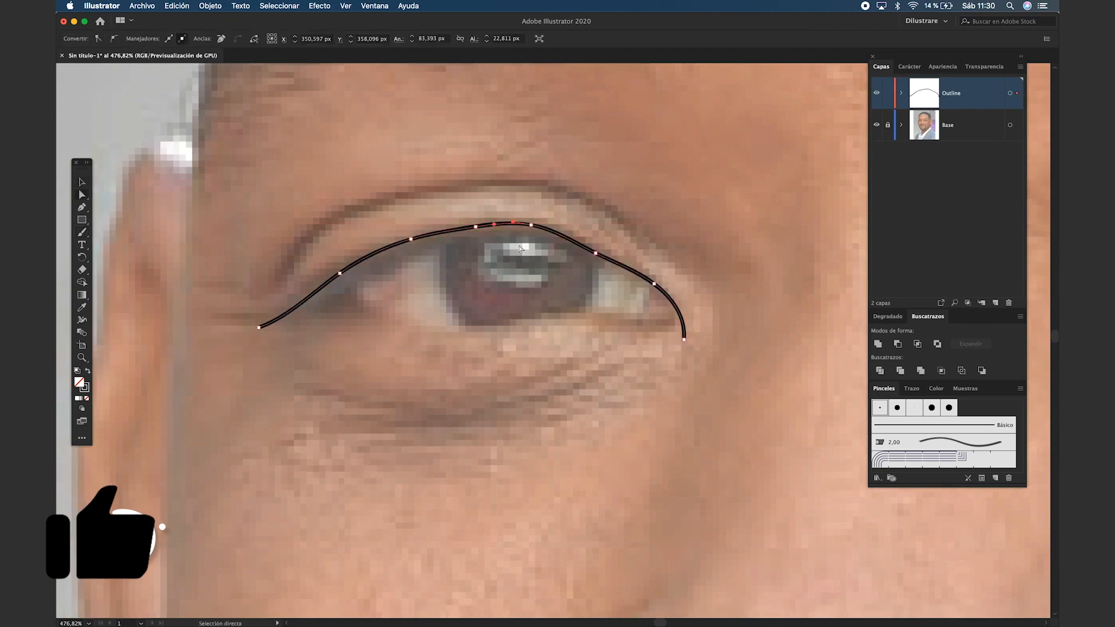
key("minus")
left_click(530, 225)
key("a")
left_click_drag(554, 291, 566, 282)
mouse_move(293, 342)
left_mouse_down()
mouse_move(243, 291)
mouse_move(303, 303)
left_mouse_up()
Paint the lower eyelid curve from the eye's inner corner to the upper lash line near the outer corner
left_click(406, 360)
key("b")
left_click_drag(661, 342, 709, 334)
left_click(699, 377)
left_click_drag(698, 377, 718, 364)
mouse_move(719, 277)
left_mouse_down()
mouse_move(702, 308)
mouse_move(664, 293)
mouse_move(503, 302)
mouse_move(426, 273)
mouse_move(399, 249)
left_mouse_up()
Adjust the lower eyelid curve near its outer end so that it meets the upper lash line
key("a")
left_click(408, 261)
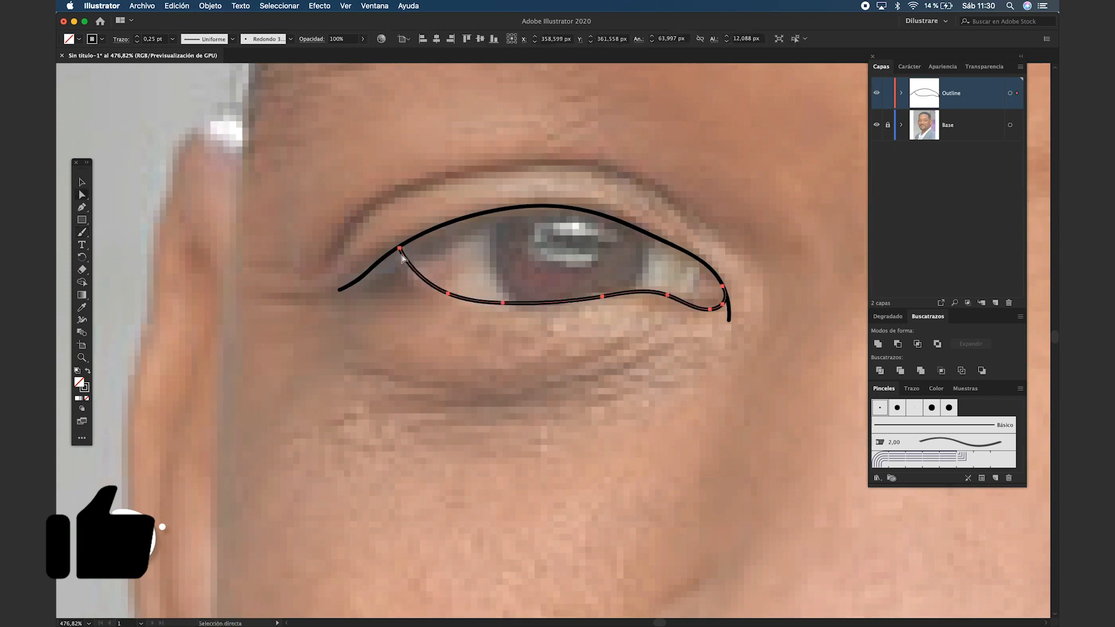
scroll(398, 250, "up", 1)
left_click(395, 249)
left_click_drag(455, 300, 444, 301)
Move the lower eyelid curve's end anchor onto the upper lash line at the eye's inner corner
scroll(667, 344, "up", 2)
scroll(668, 344, "right", 3)
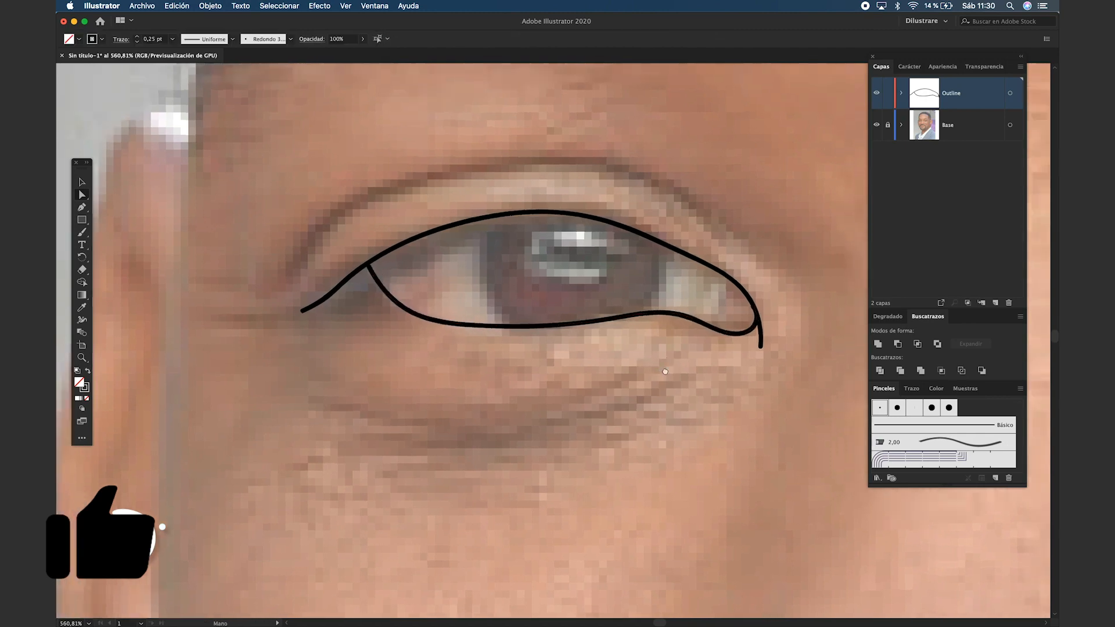
left_click(694, 270)
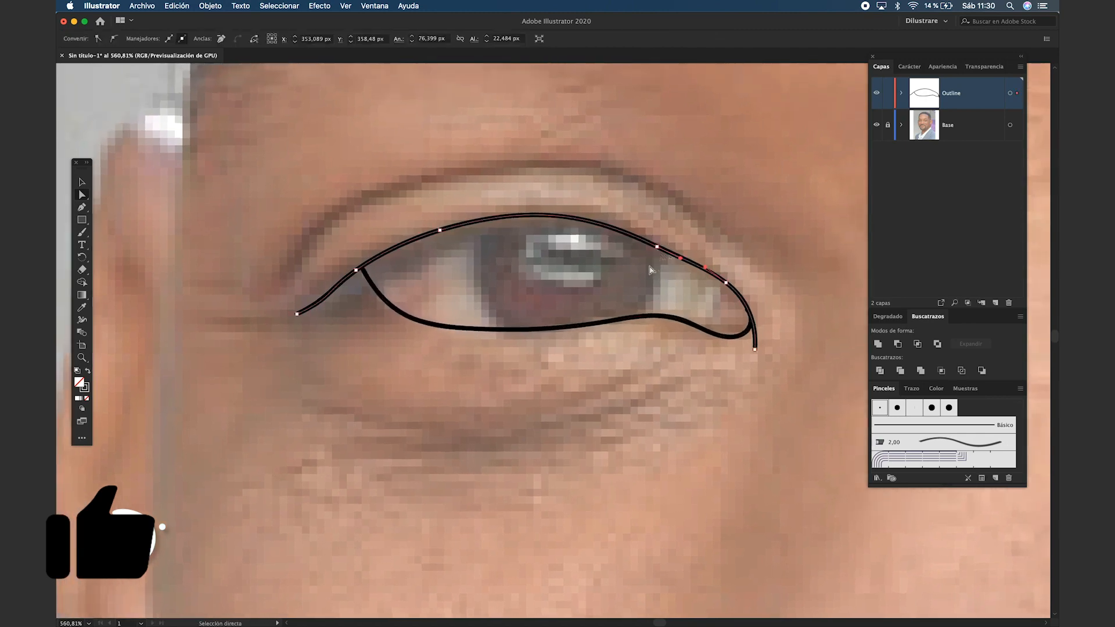
left_click(657, 246)
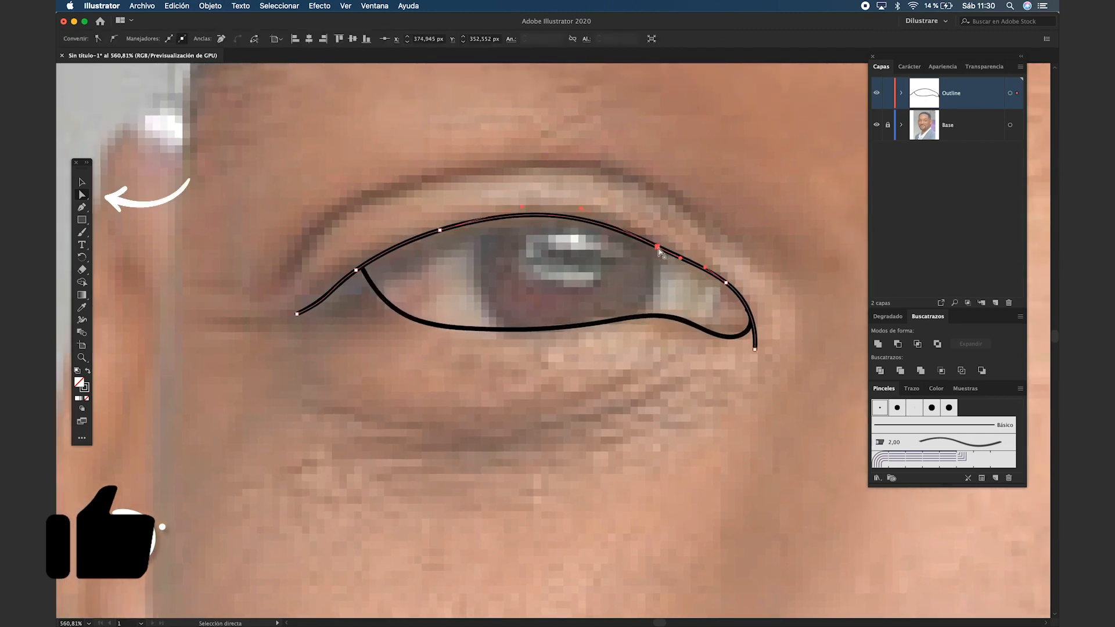
left_click(691, 293)
left_click(747, 333)
scroll(749, 319, "up", 5)
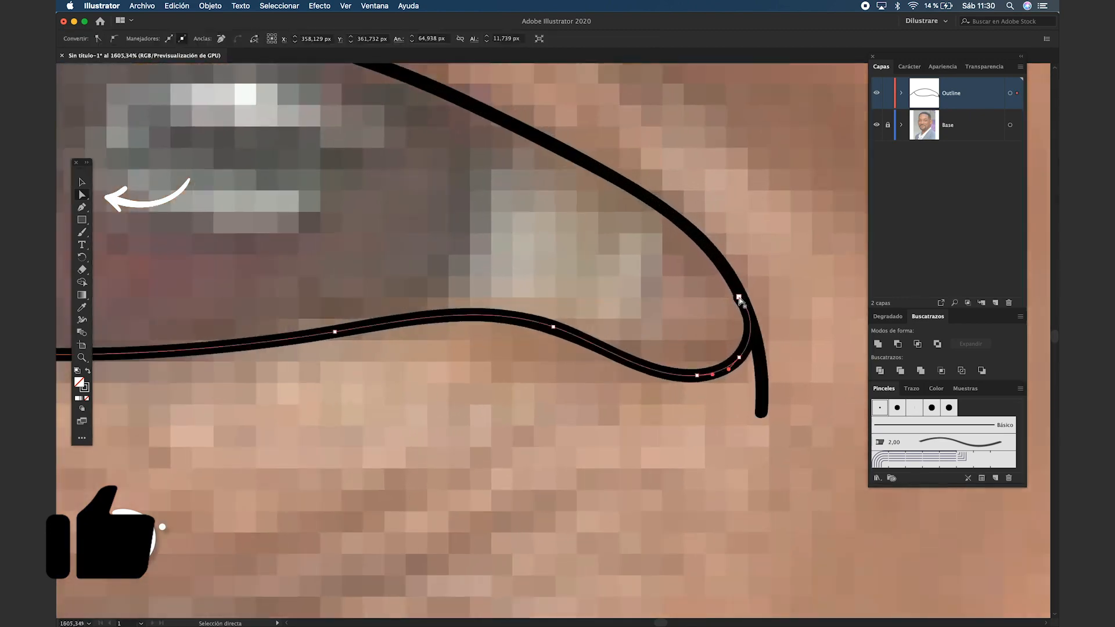
left_click(740, 297)
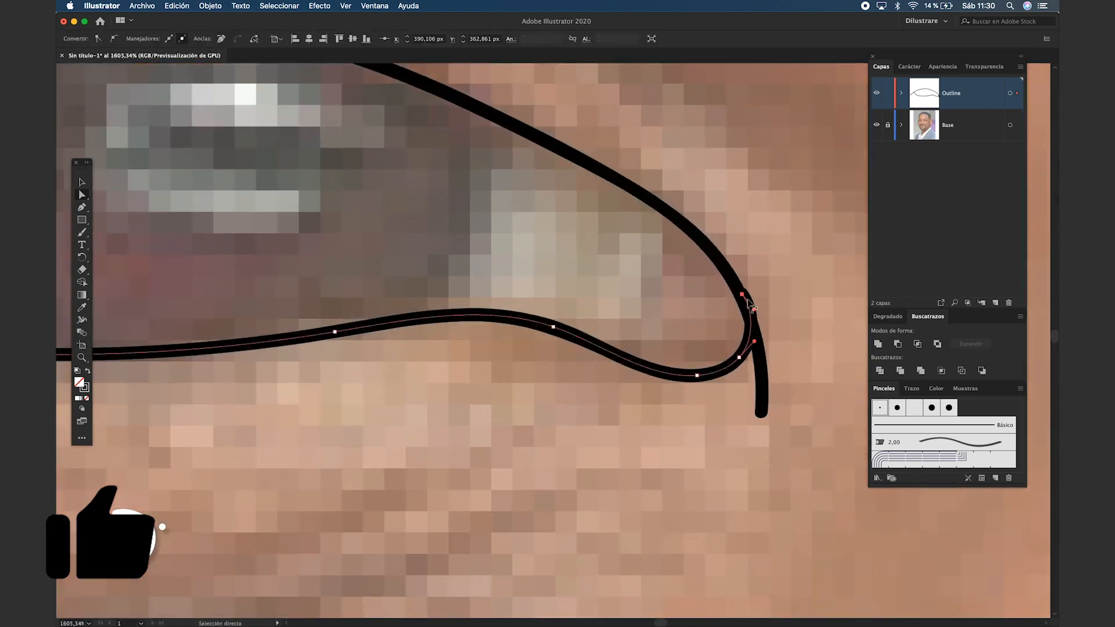
left_click_drag(754, 310, 750, 317)
left_click(716, 301)
scroll(714, 303, "down", 5)
Paint the outer curve of the nose wing at the photo's right and shift its upper anchor points inward
left_click_drag(675, 296, 638, 290)
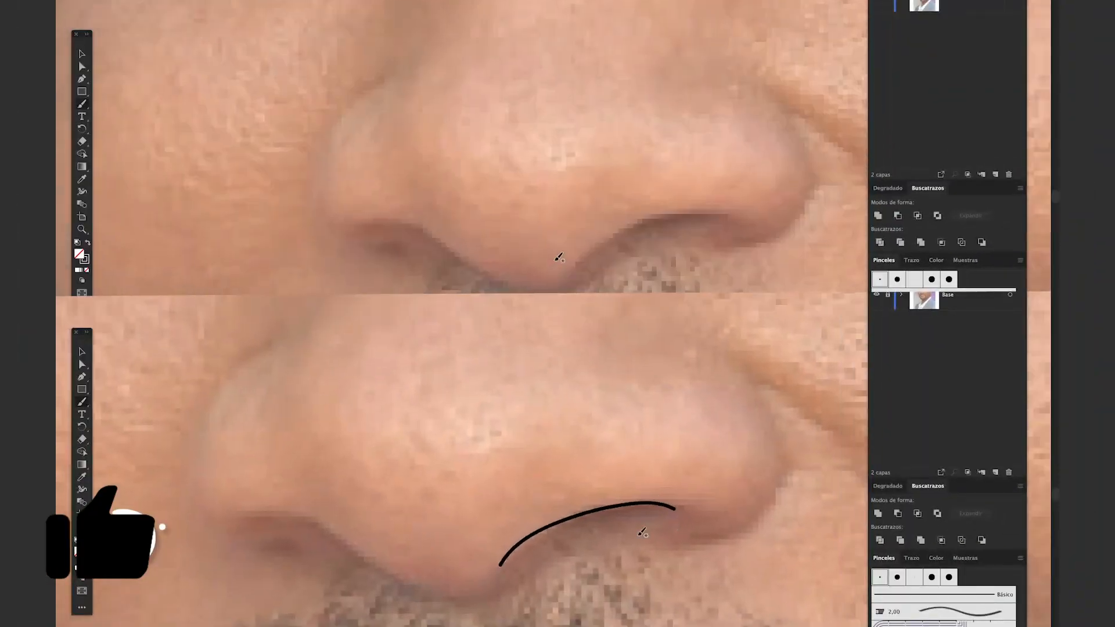
mouse_move(627, 535)
left_mouse_down()
mouse_move(720, 537)
mouse_move(777, 506)
mouse_move(787, 435)
mouse_move(730, 349)
left_mouse_up()
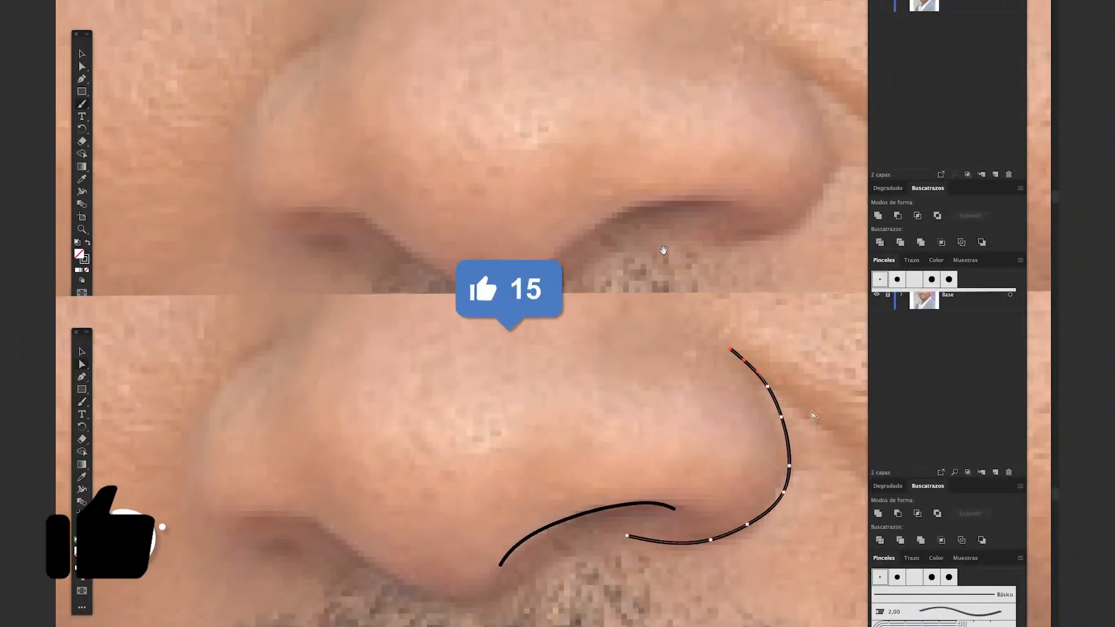
left_click_drag(664, 250, 638, 244)
left_click_drag(717, 334, 789, 458)
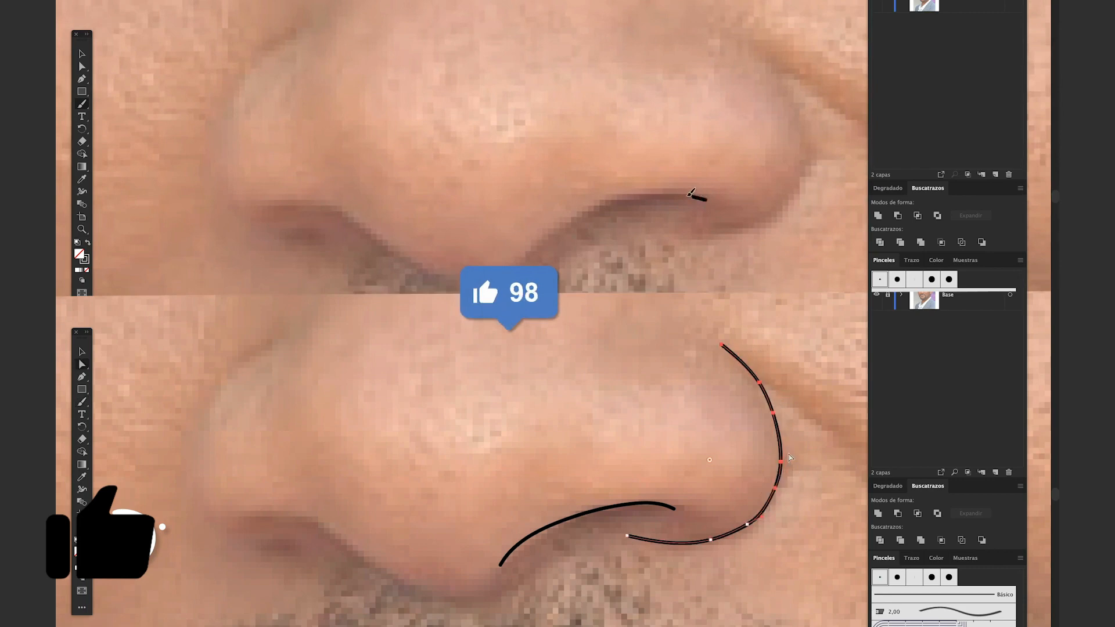
left_click_drag(689, 195, 620, 204)
left_click(788, 455)
key("super+z")
Trace the nose tip's underside and left nostril edge as a separate stroke, and the nose base as one continuous line for comparison
key("b")
left_click_drag(505, 583, 463, 594)
key("super+z")
left_click_drag(799, 150, 760, 219)
left_click_drag(500, 587, 446, 595)
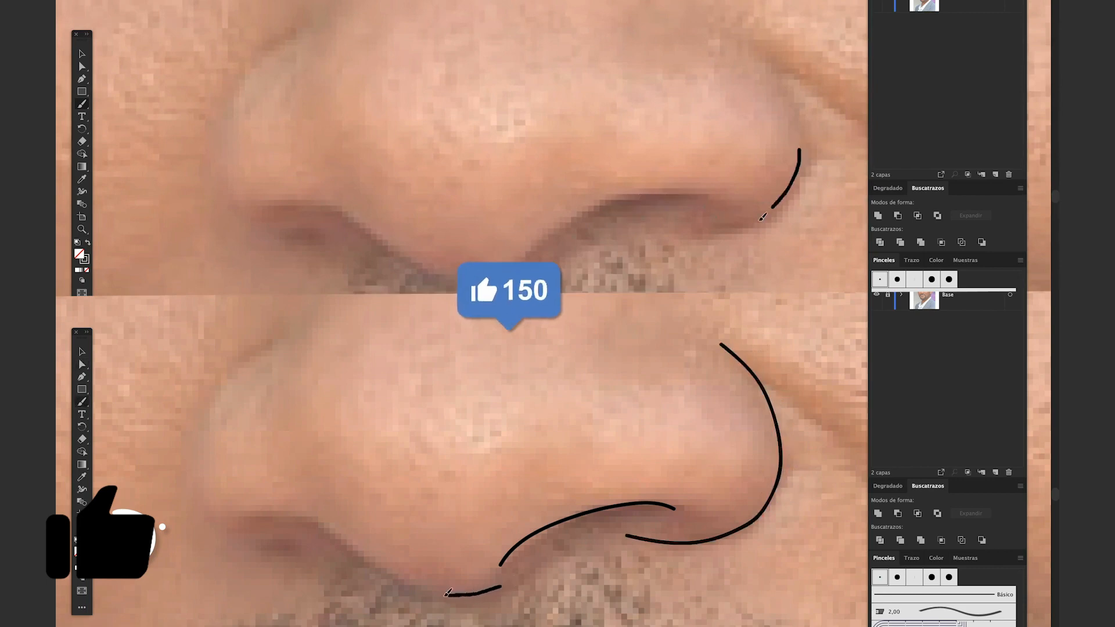
mouse_move(762, 216)
left_mouse_down()
mouse_move(710, 234)
mouse_move(673, 209)
left_mouse_up()
left_click_drag(447, 593, 326, 529)
mouse_move(674, 209)
left_mouse_down()
mouse_move(616, 205)
mouse_move(553, 242)
left_mouse_up()
left_click_drag(326, 529, 253, 519)
left_click_drag(552, 242, 478, 279)
Trace the left nose wing up toward the bridge, extend the continuous comparison line around the same wing, and undo the last stroke
left_click_drag(325, 570, 300, 574)
left_click_drag(478, 280, 357, 233)
mouse_move(299, 574)
left_mouse_down()
mouse_move(235, 540)
mouse_move(220, 479)
left_mouse_up()
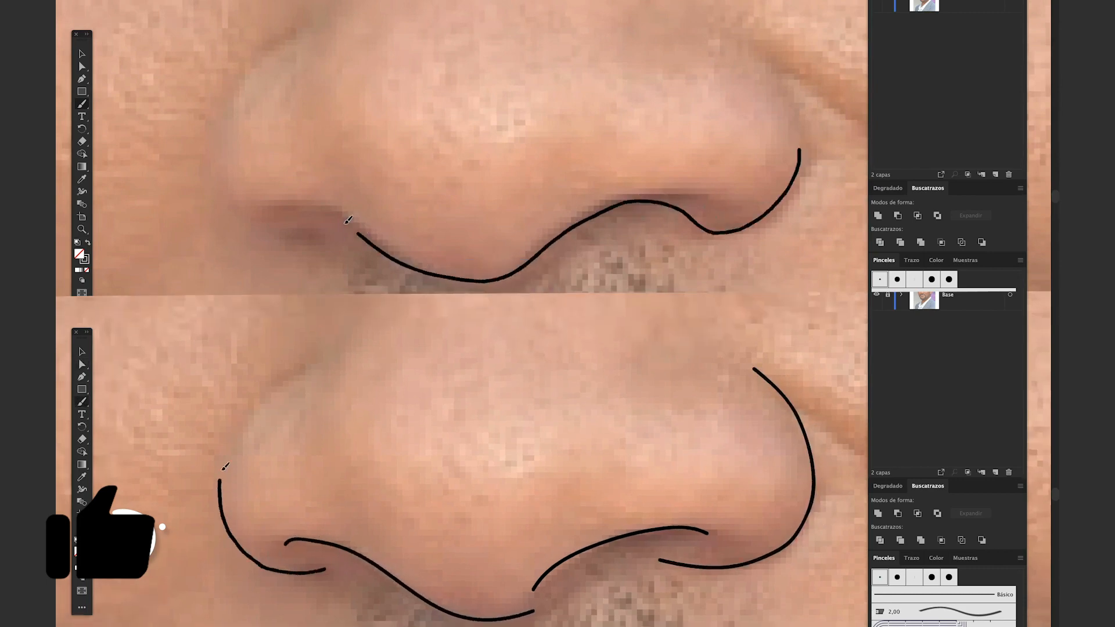
left_click_drag(358, 233, 230, 201)
mouse_move(219, 479)
left_mouse_down()
mouse_move(254, 410)
mouse_move(301, 367)
left_mouse_up()
left_click_drag(229, 201, 245, 64)
left_click_drag(302, 367, 344, 331)
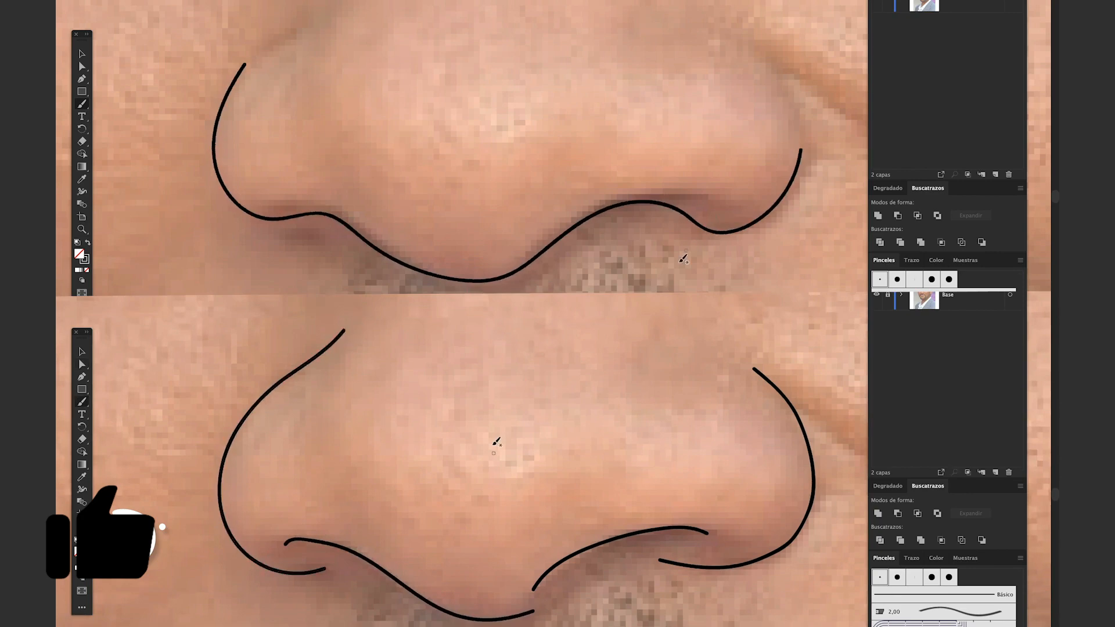
key("super+z")
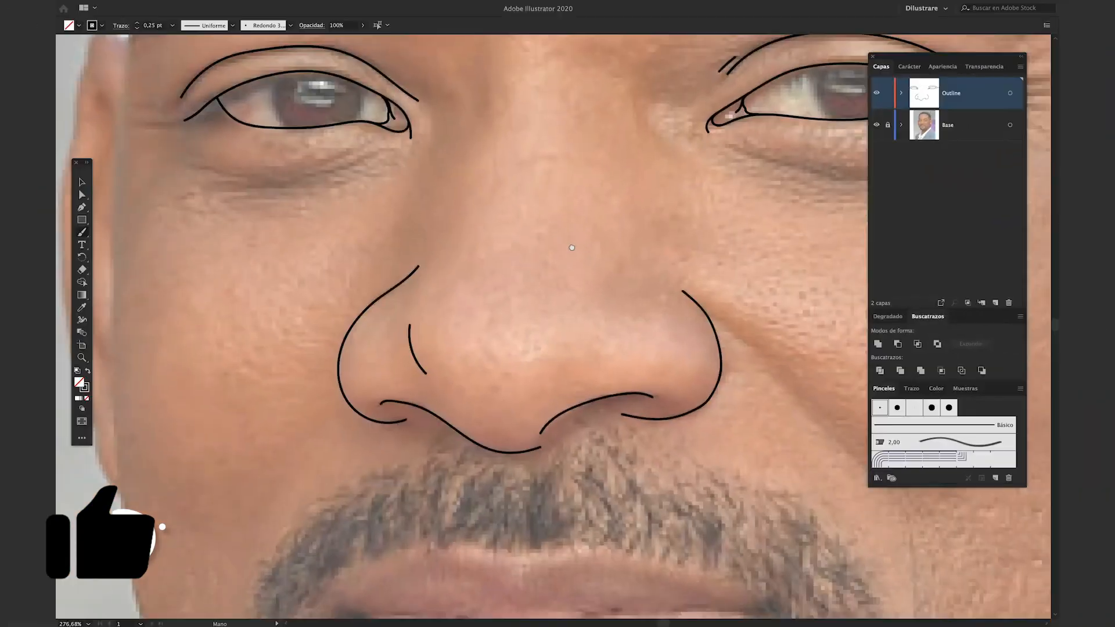
Try long crease lines beneath both eyes on the Outline layer, judging them with the Base photo hidden
left_click_drag(566, 245, 552, 290)
key("Tab")
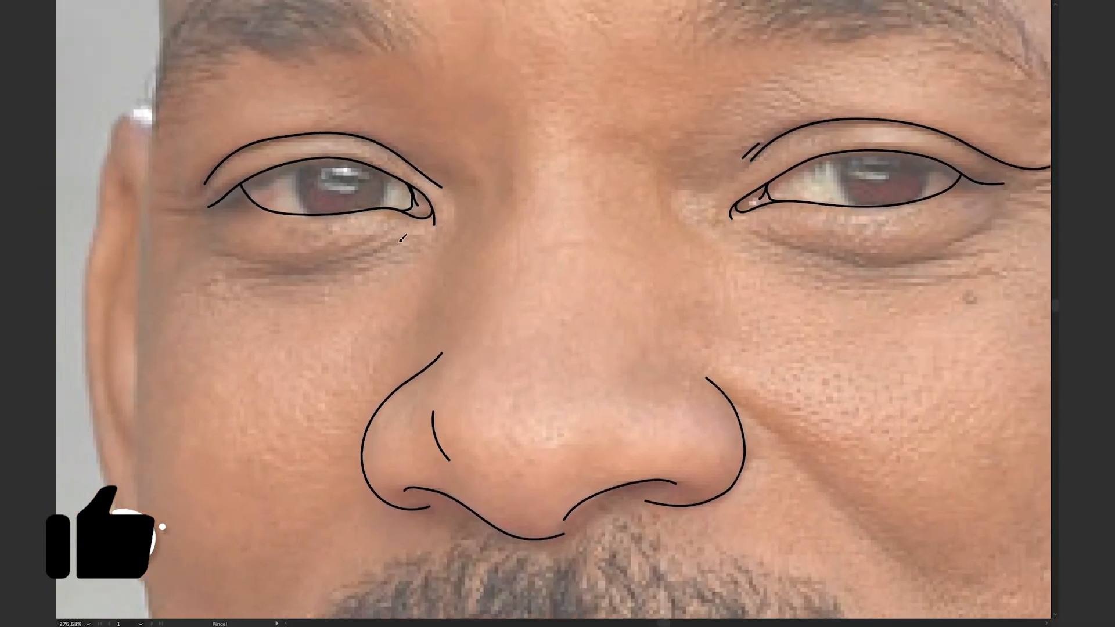
left_click_drag(399, 240, 251, 263)
mouse_move(950, 241)
left_mouse_down()
mouse_move(881, 260)
mouse_move(778, 238)
left_mouse_up()
key("Tab")
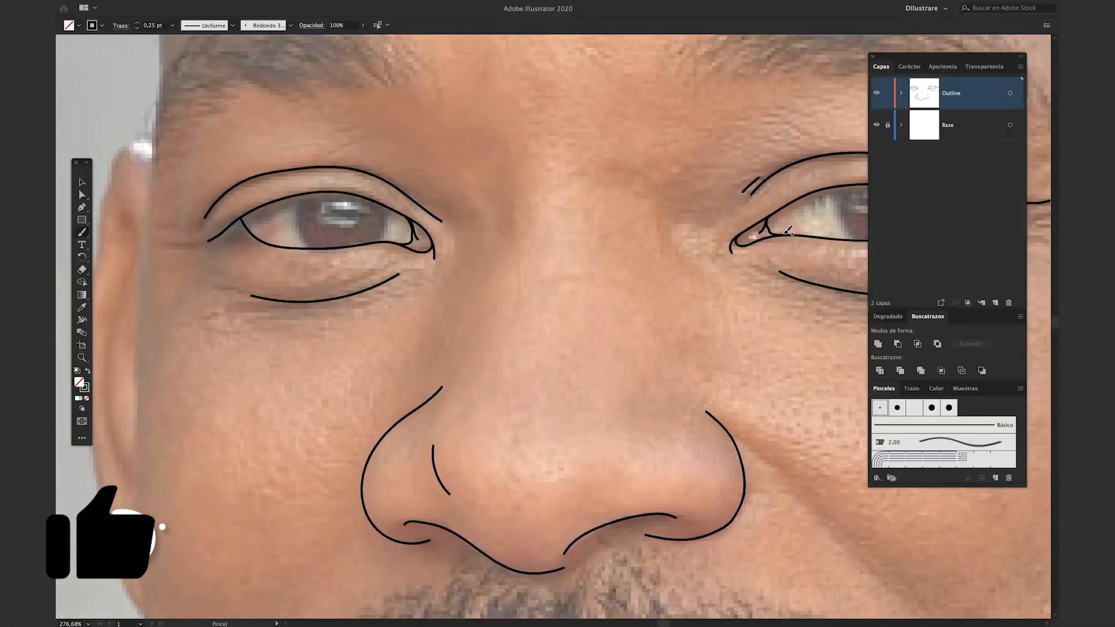
scroll(523, 291, "down", 2)
left_click(877, 127)
scroll(768, 315, "down", 3)
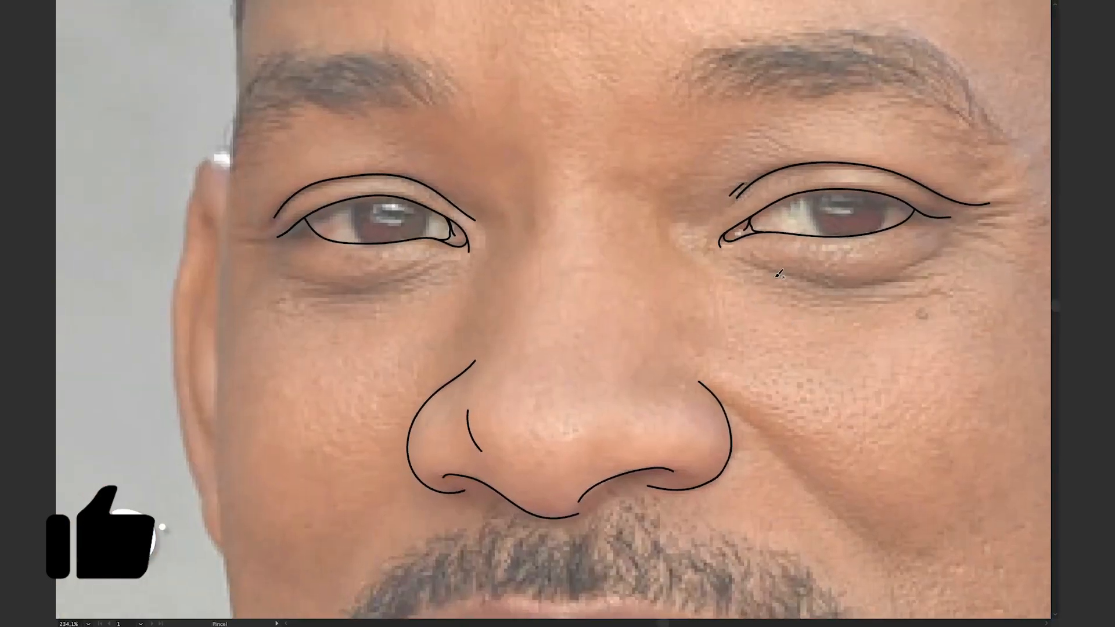
Paint a short crease stroke beneath the inner half of each eye
left_click_drag(785, 273, 755, 266)
left_click_drag(408, 278, 380, 282)
Trace the mouth with the Paintbrush: the upper lip contour, the line between the lips and the lower lip's curve
scroll(395, 280, "down", 3)
scroll(522, 302, "up", 4)
mouse_move(763, 328)
left_mouse_down()
mouse_move(581, 274)
mouse_move(457, 272)
mouse_move(371, 343)
left_mouse_up()
scroll(767, 327, "up", 2)
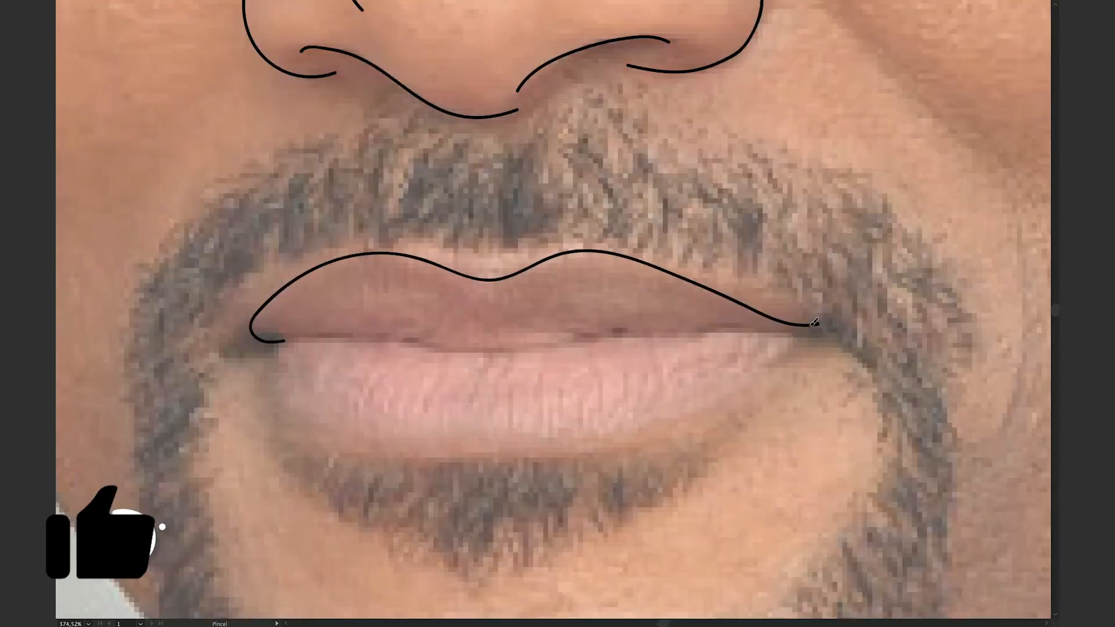
mouse_move(814, 323)
left_mouse_down()
mouse_move(468, 342)
mouse_move(278, 340)
left_mouse_up()
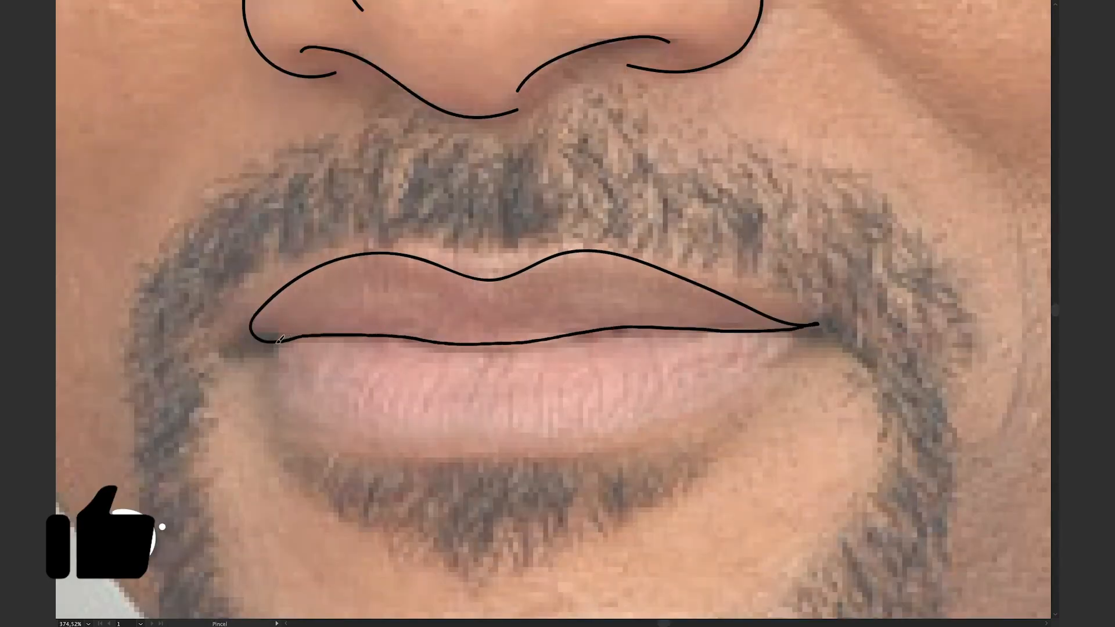
scroll(459, 442, "up", 2)
mouse_move(1003, 269)
left_mouse_down()
mouse_move(610, 462)
mouse_move(224, 417)
mouse_move(194, 293)
left_mouse_up()
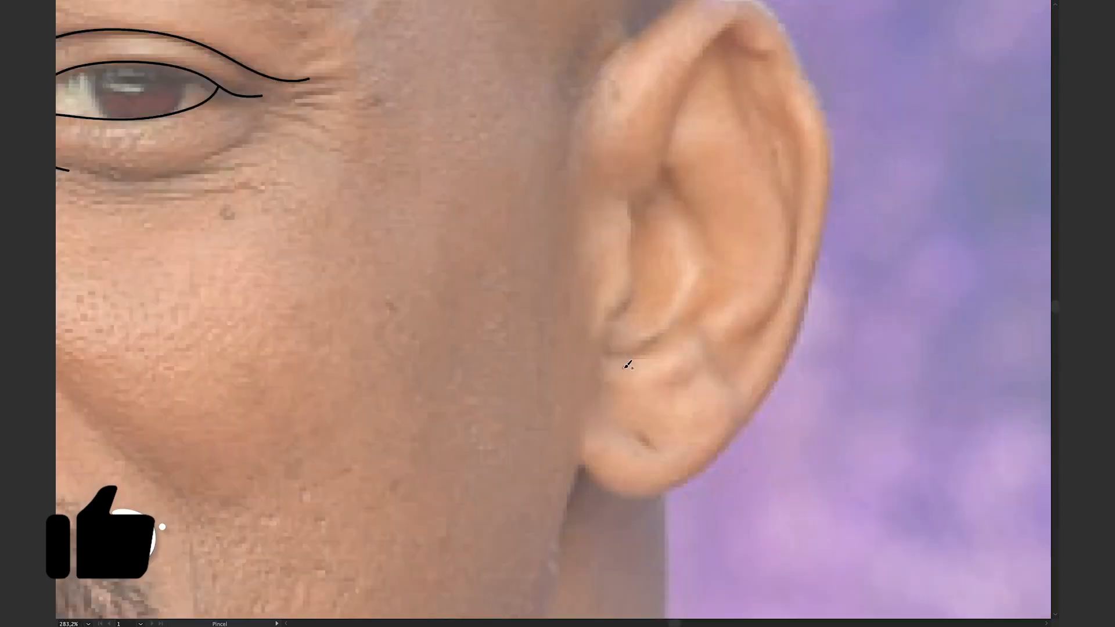
Paint the inner folds of the ear at the photo's right, from the tragus and upper rim down to the lobe
mouse_move(624, 358)
left_mouse_down()
mouse_move(637, 243)
mouse_move(625, 190)
left_mouse_up()
scroll(624, 267, "up", 1)
mouse_move(617, 268)
left_mouse_down()
mouse_move(663, 118)
mouse_move(714, 57)
left_mouse_up()
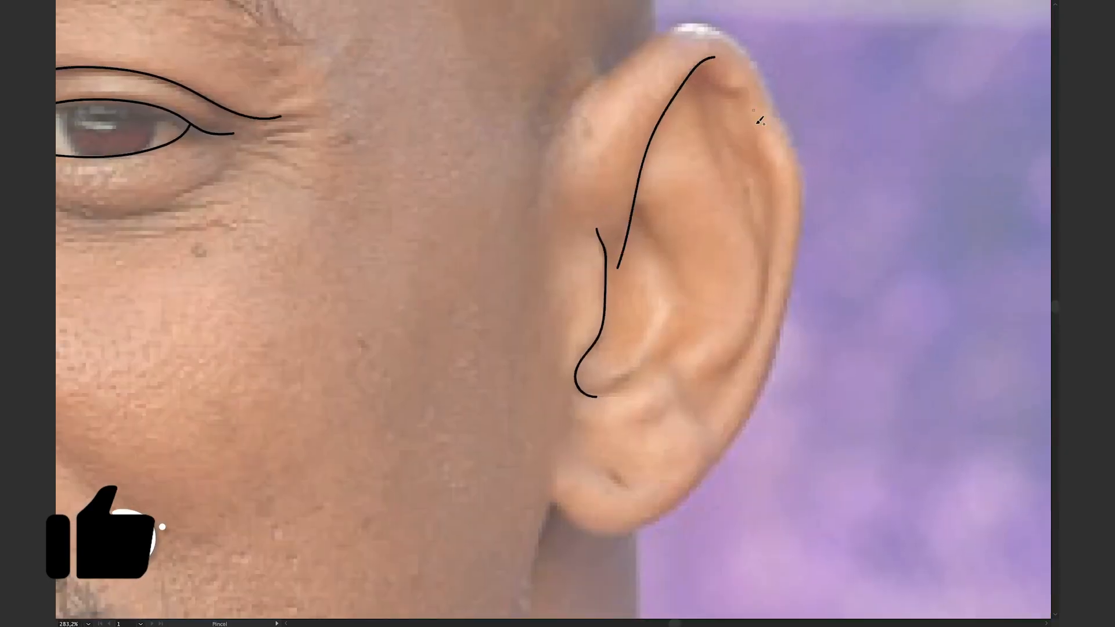
left_click_drag(743, 96, 691, 80)
scroll(644, 216, "down", 1)
left_click_drag(646, 307, 586, 334)
left_click_drag(611, 366, 665, 354)
left_click_drag(716, 326, 767, 181)
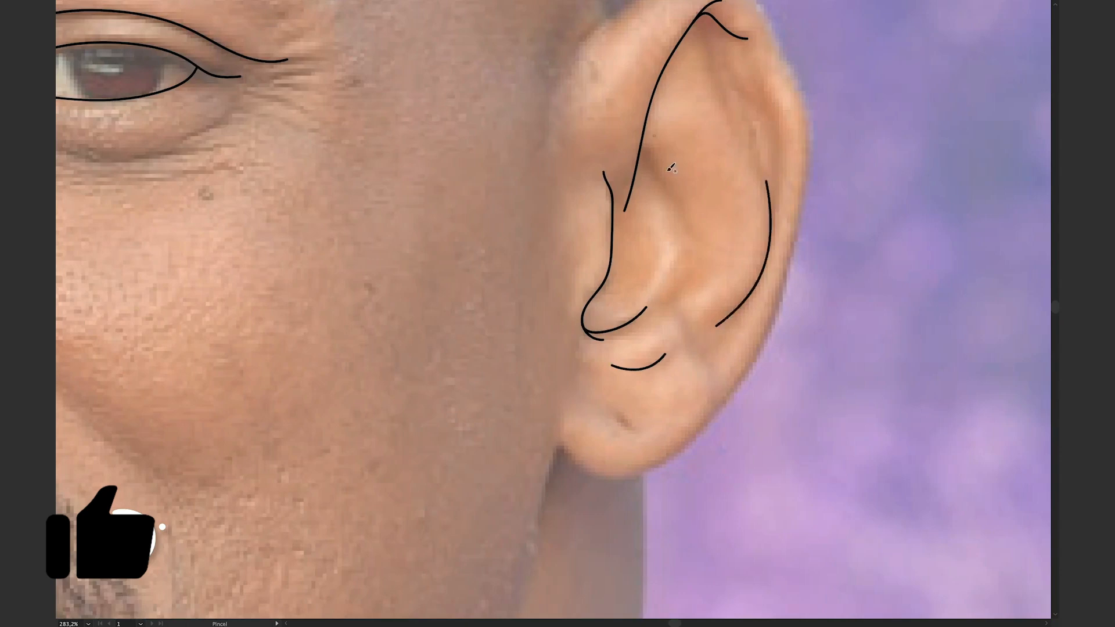
left_click_drag(672, 168, 645, 207)
Trace the face's side contour at the photo's left from the beard upward, and outline that ear with its inner folds
mouse_move(490, 549)
left_mouse_down()
mouse_move(470, 486)
mouse_move(433, 469)
mouse_move(389, 311)
mouse_move(396, 15)
left_mouse_up()
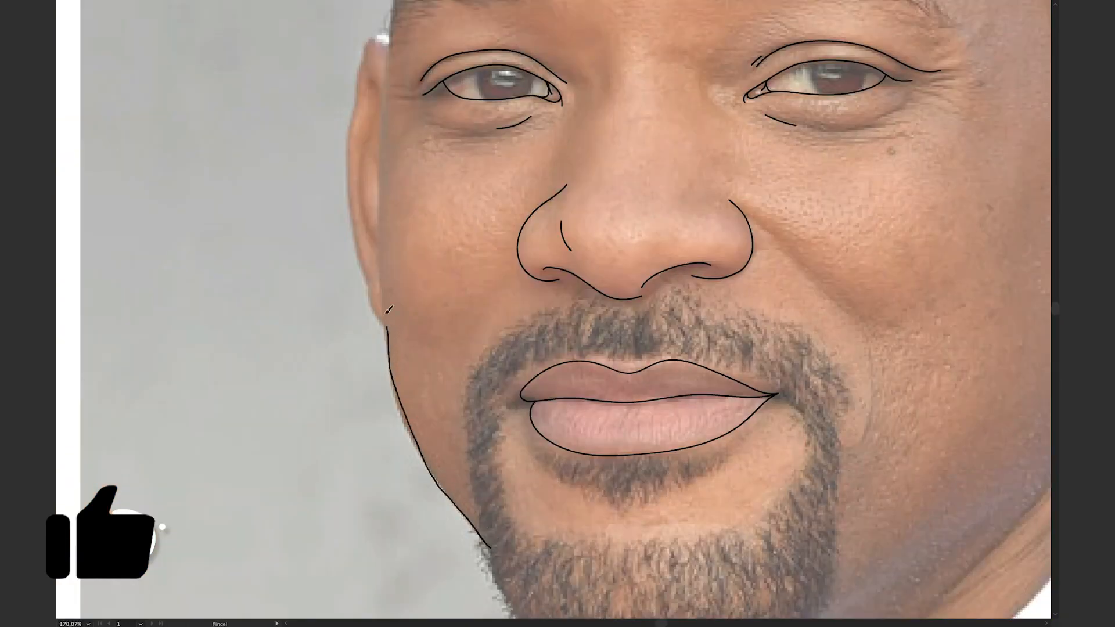
scroll(396, 15, "up", 3)
mouse_move(440, 104)
left_mouse_down()
mouse_move(387, 350)
mouse_move(443, 560)
left_mouse_up()
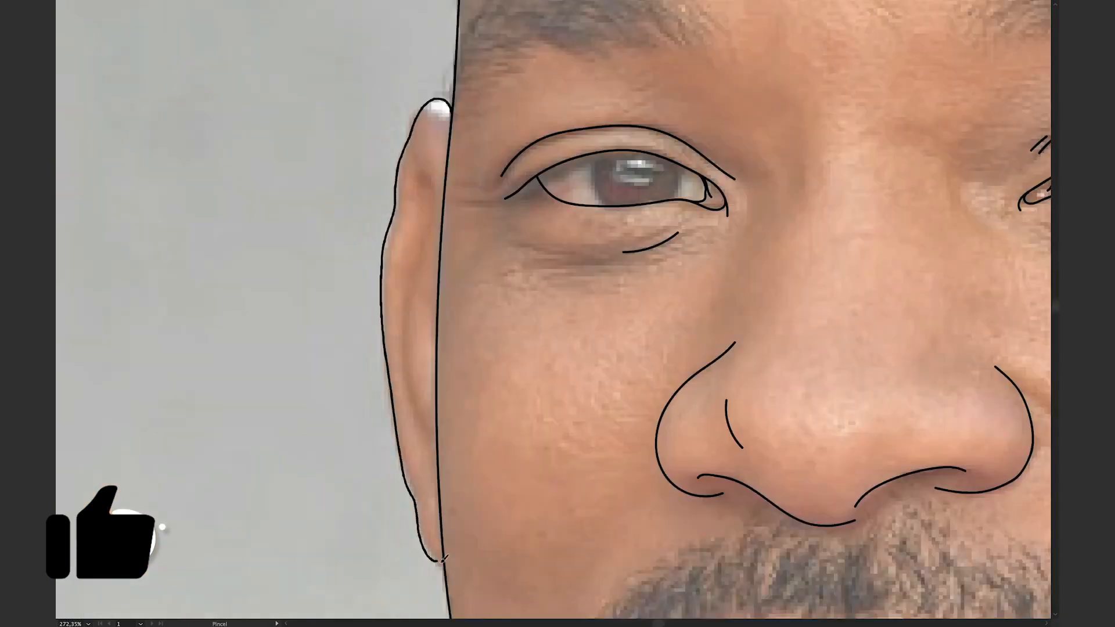
mouse_move(424, 172)
left_mouse_down()
mouse_move(404, 177)
mouse_move(441, 296)
mouse_move(419, 394)
left_mouse_up()
left_click_drag(411, 415, 436, 447)
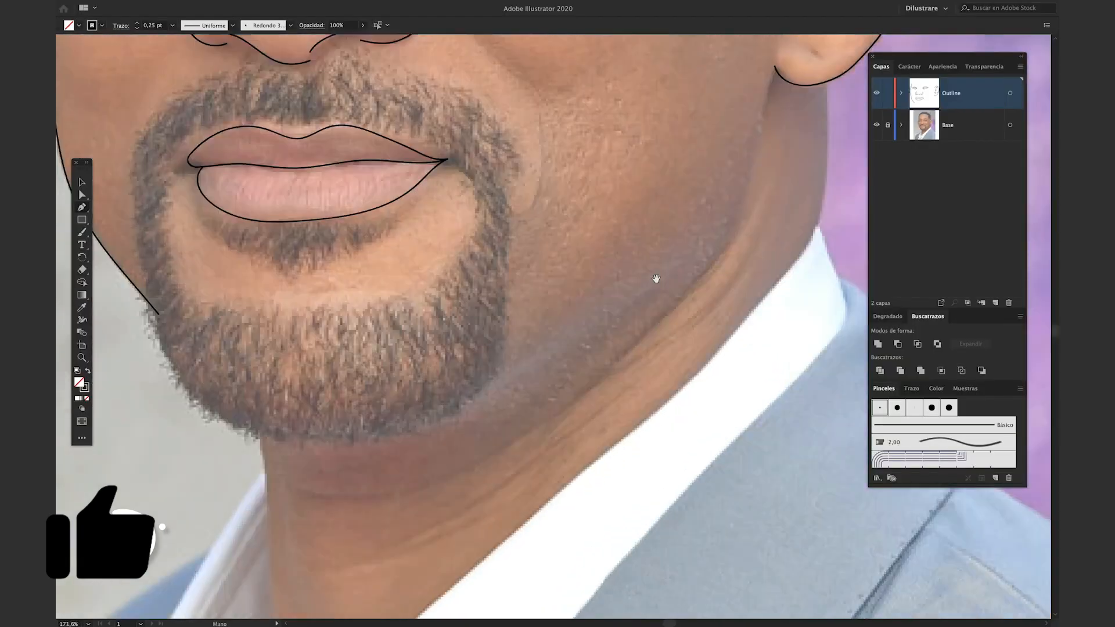
Draw the chin curve under the beard with the Pen tool and paint the jaw edge down from the right-hand earlobe
left_click(656, 284)
scroll(174, 437, "left", 3)
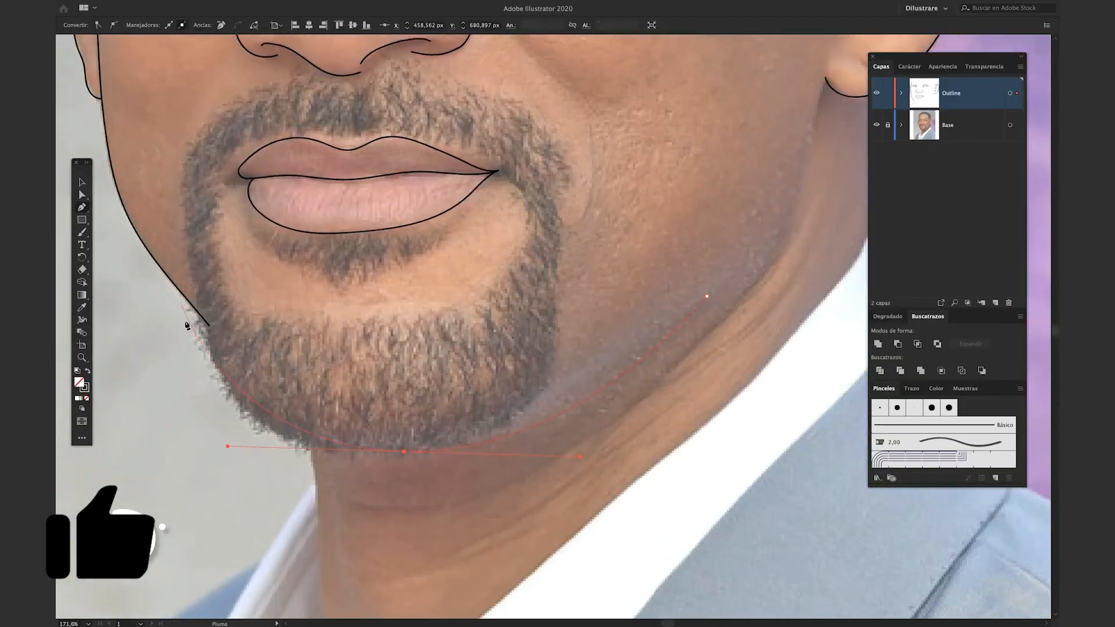
left_click_drag(201, 308, 184, 256)
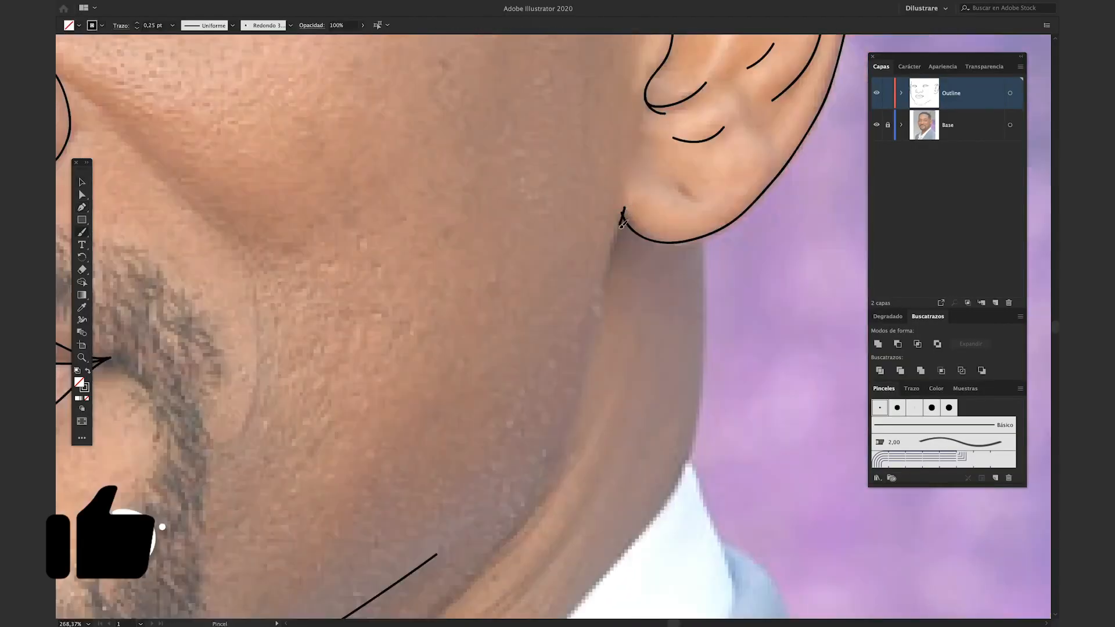
left_click_drag(626, 200, 579, 400)
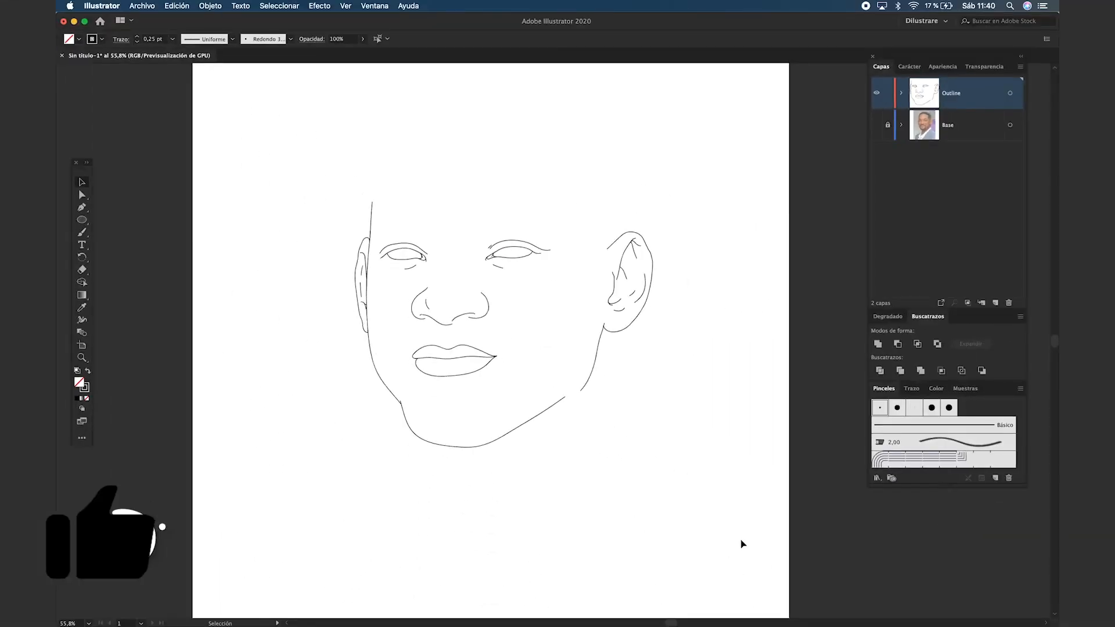
Give all the face line art the Básico brush and the lens-shaped width profile that tapers at both ends
mouse_move(749, 546)
left_mouse_down()
mouse_move(462, 298)
mouse_move(311, 132)
left_mouse_up()
left_click(258, 42)
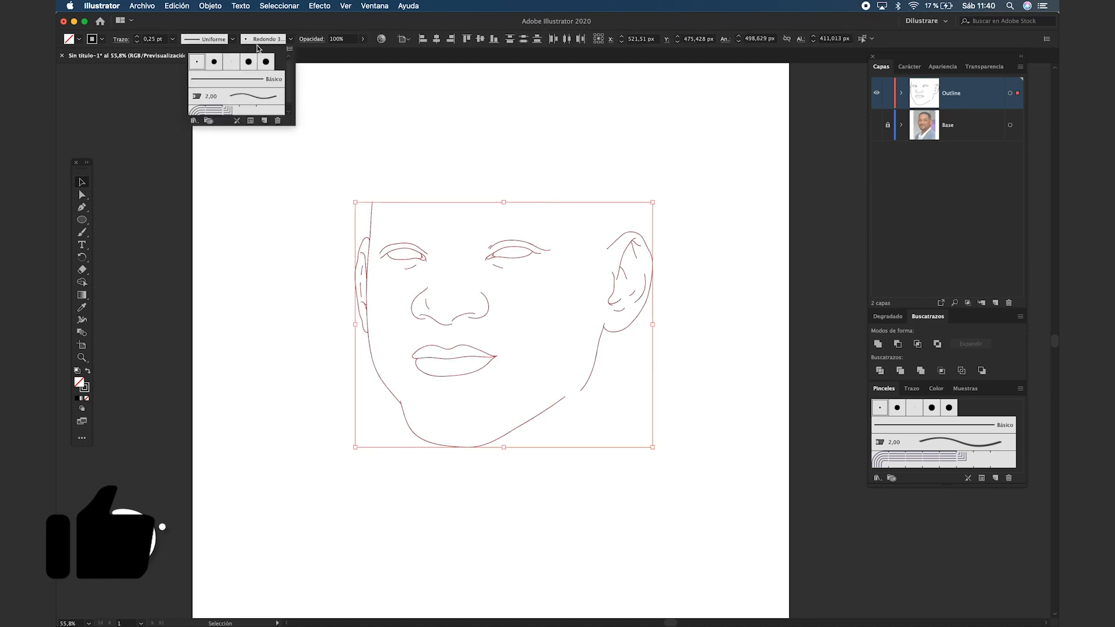
left_click(266, 79)
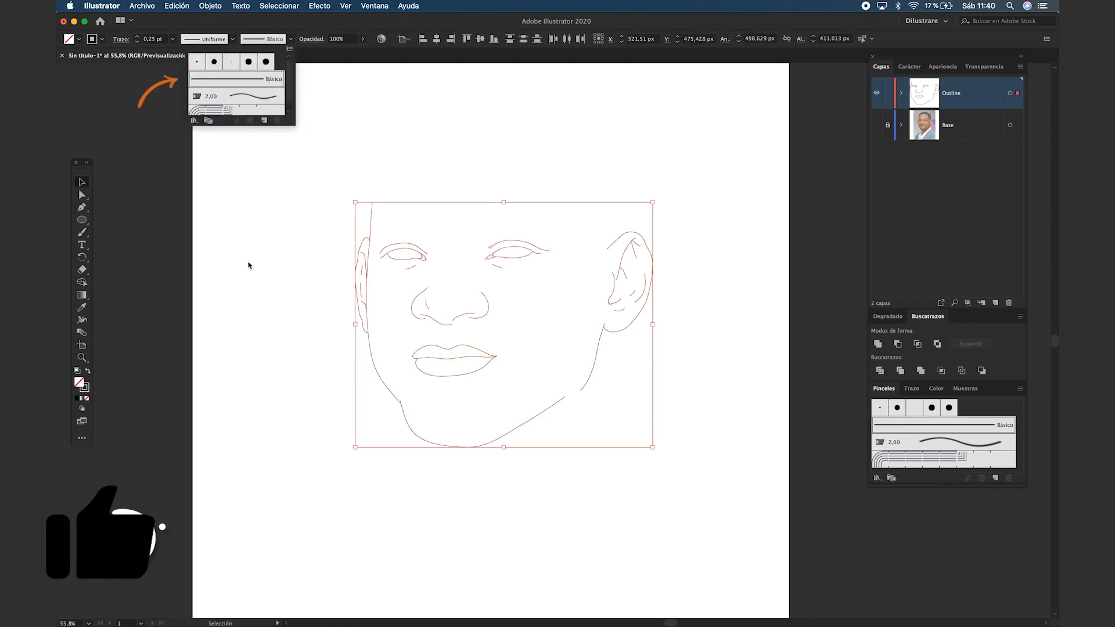
left_click(226, 56)
left_click(233, 39)
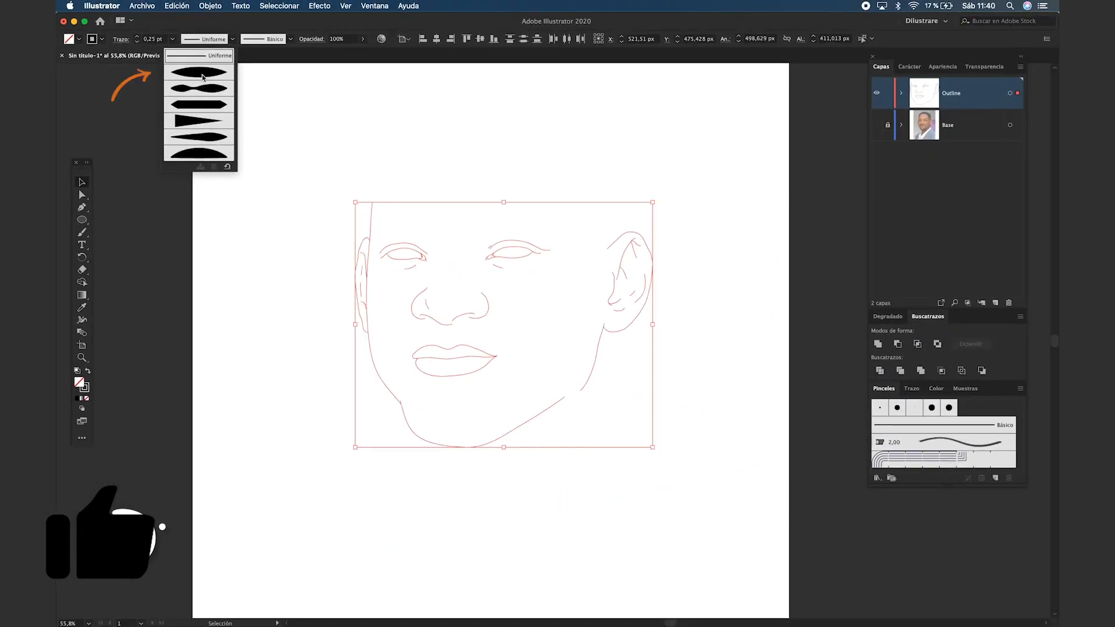
left_click(199, 72)
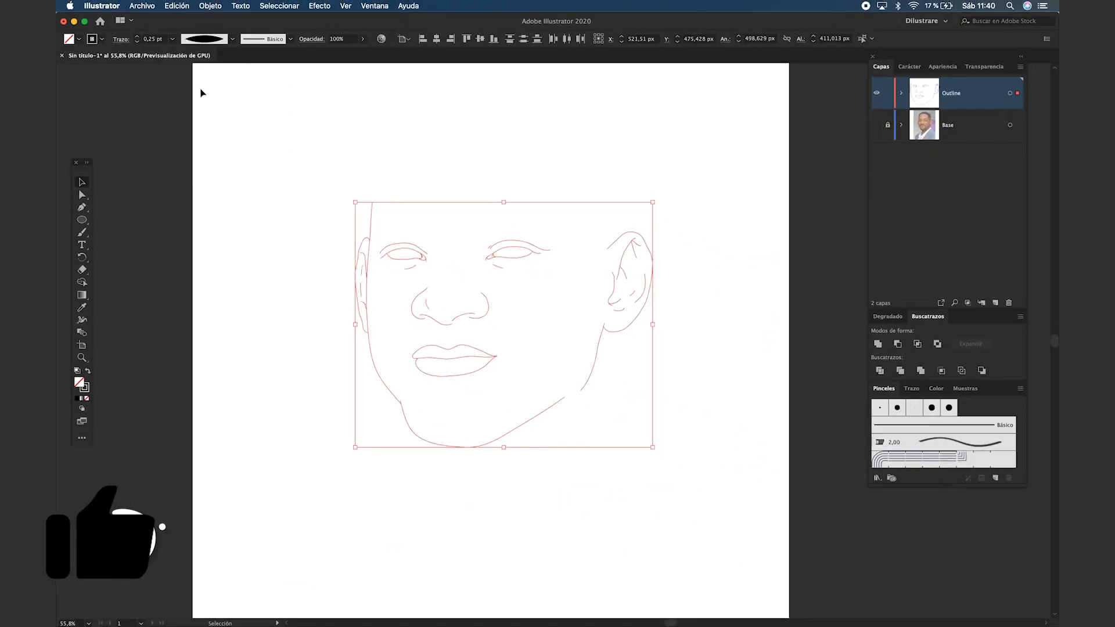
Set the stroke weight of all the face line art to 1 pt and deselect it
left_click(137, 36)
left_click(138, 37)
left_click(318, 279)
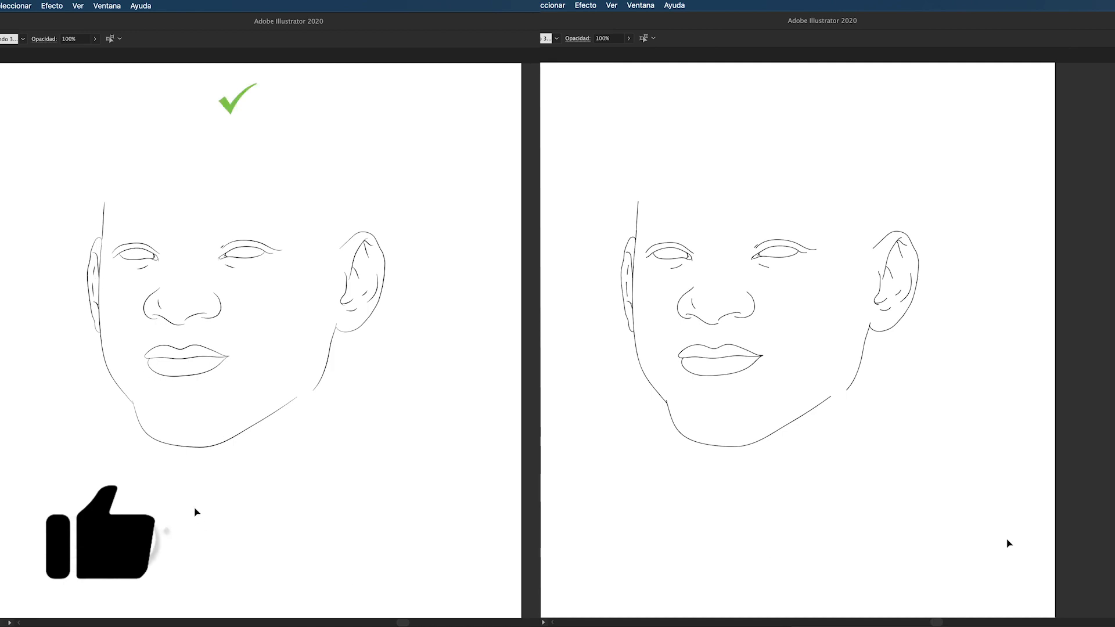
left_click(824, 126)
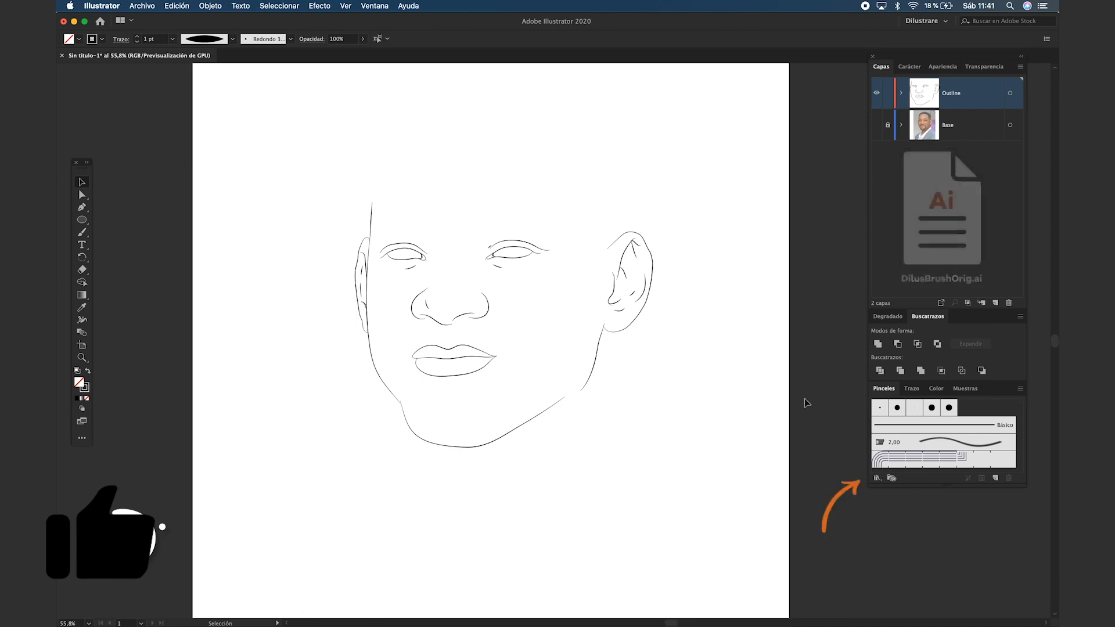
Load the brush library DilusBrushOrig.ai from Descargas, then enlarge and reposition it beside the drawing
left_click(878, 478)
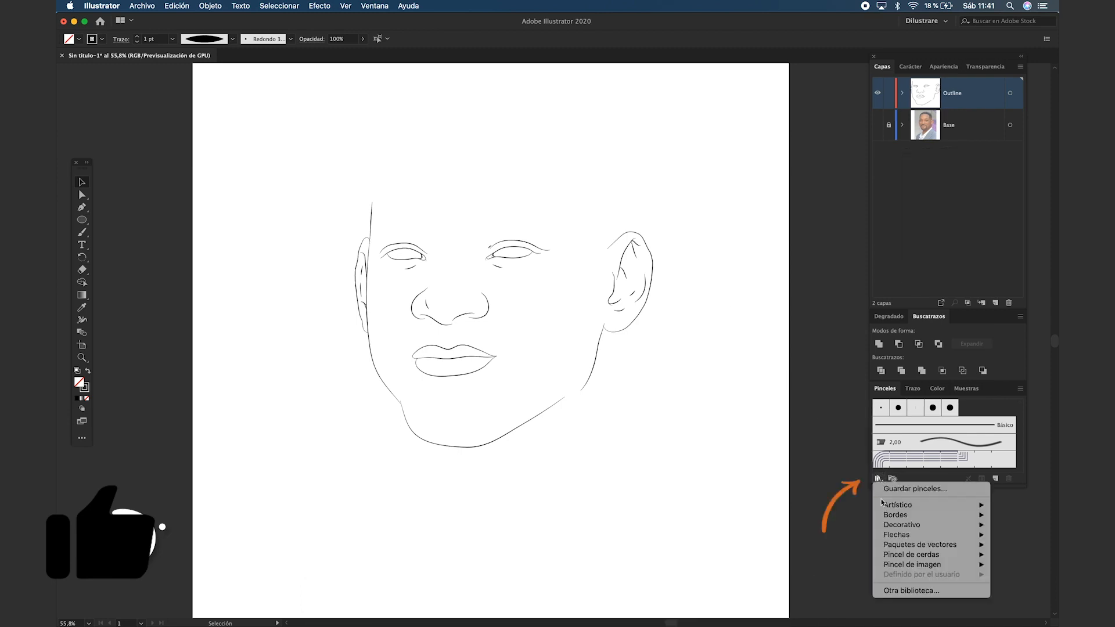
left_click(911, 590)
left_click(385, 203)
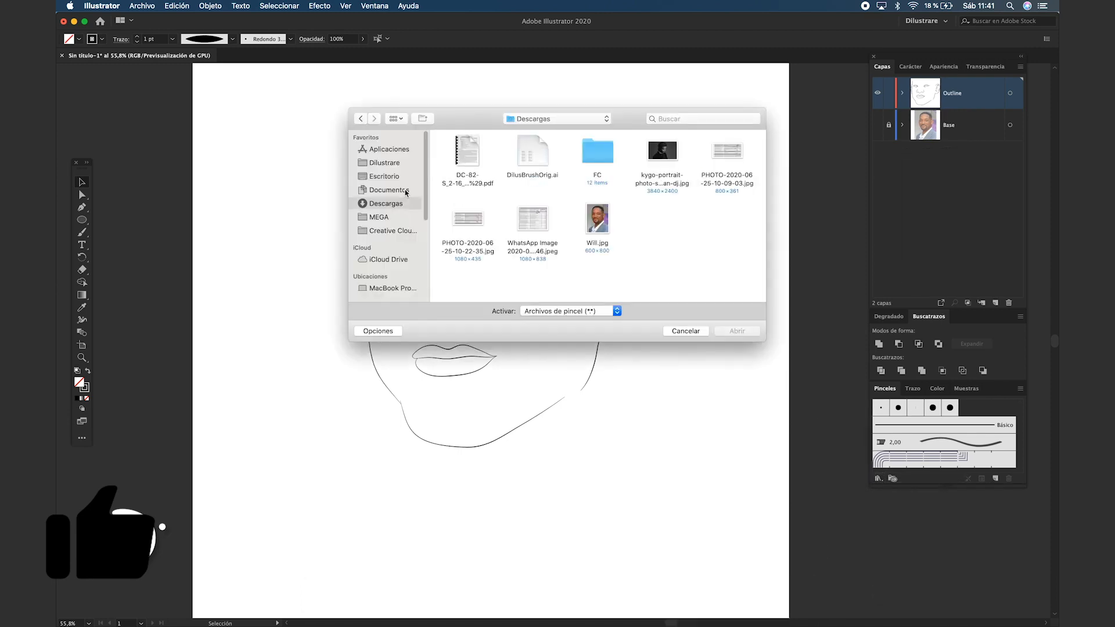
left_click(532, 157)
left_click(736, 331)
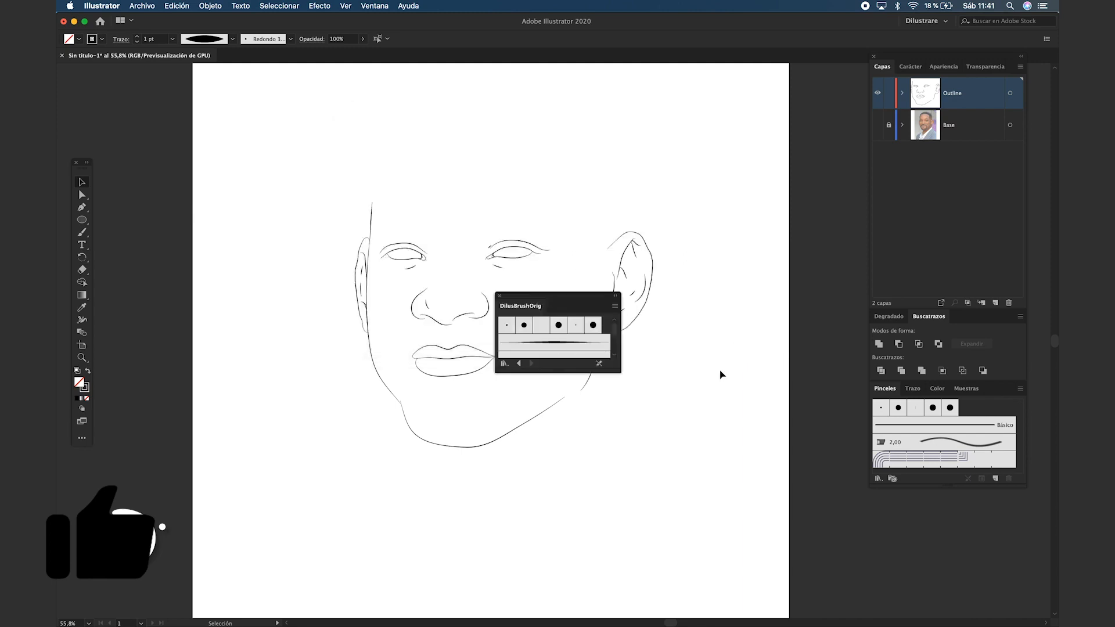
left_click_drag(569, 301, 203, 90)
left_click_drag(194, 159, 194, 259)
left_click_drag(206, 88, 193, 112)
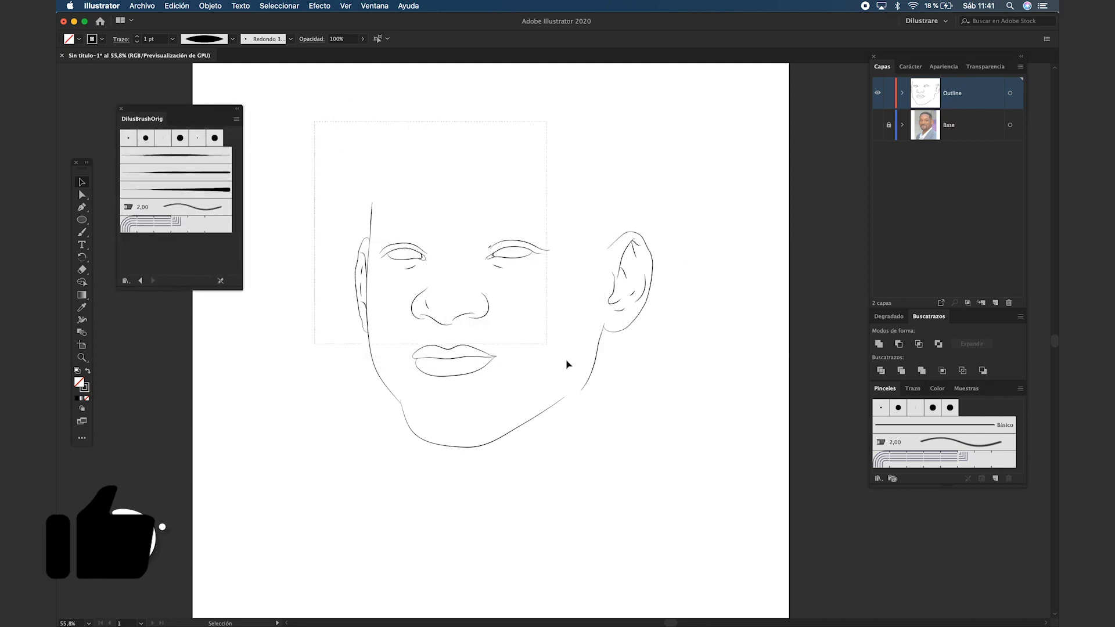
Try the DilusBrushOrig library's art brush tapered at both ends on all the face line art
left_click_drag(567, 364, 703, 491)
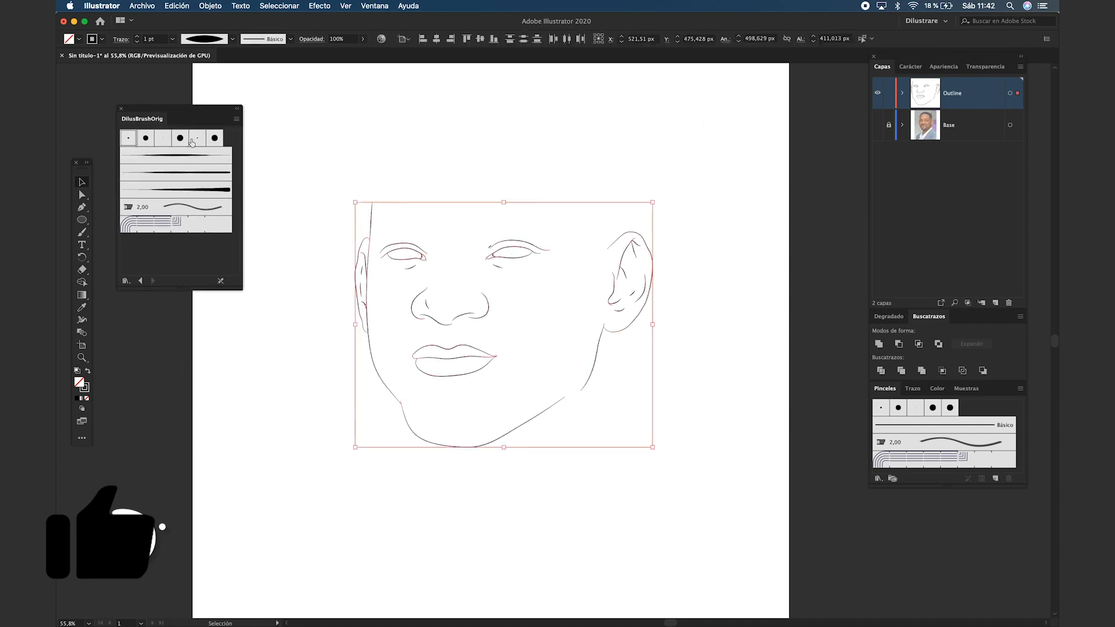
left_click(184, 157)
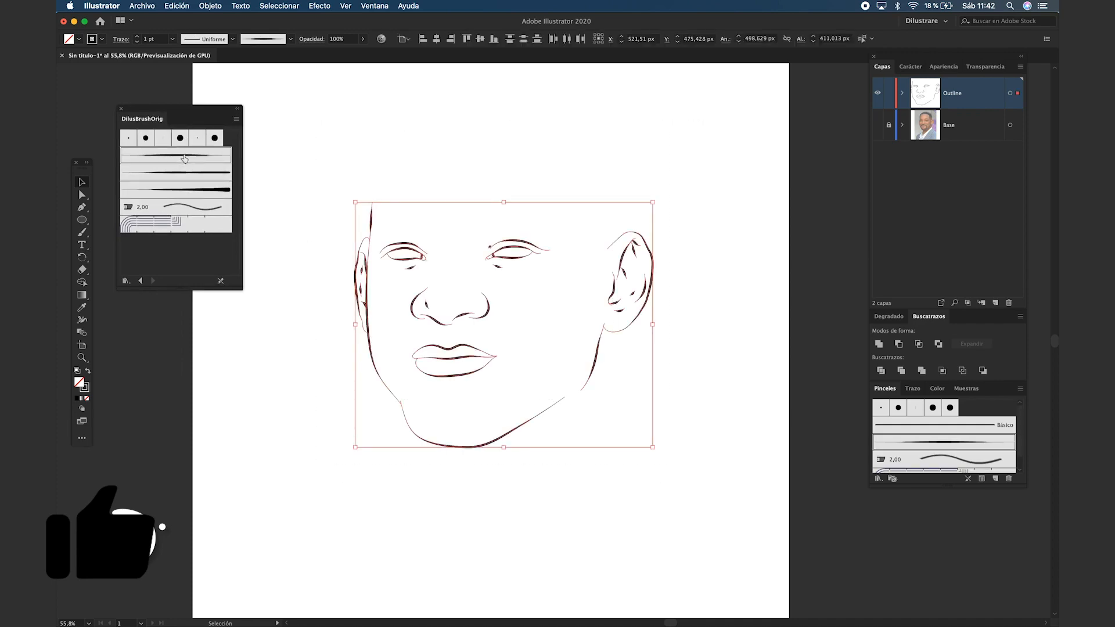
left_click(294, 90)
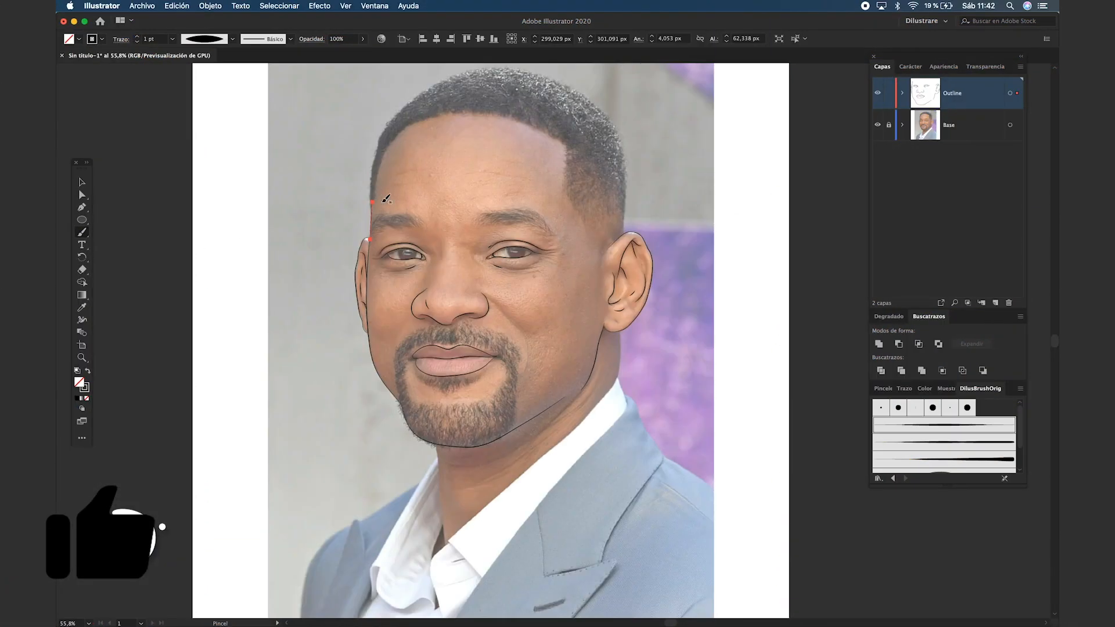
Paint the first hair stroke at the inner end of the photo's left eyebrow and reduce its weight to 0,25 pt
scroll(490, 255, "up", 10)
mouse_move(528, 262)
left_mouse_down()
mouse_move(462, 209)
mouse_move(440, 216)
left_mouse_up()
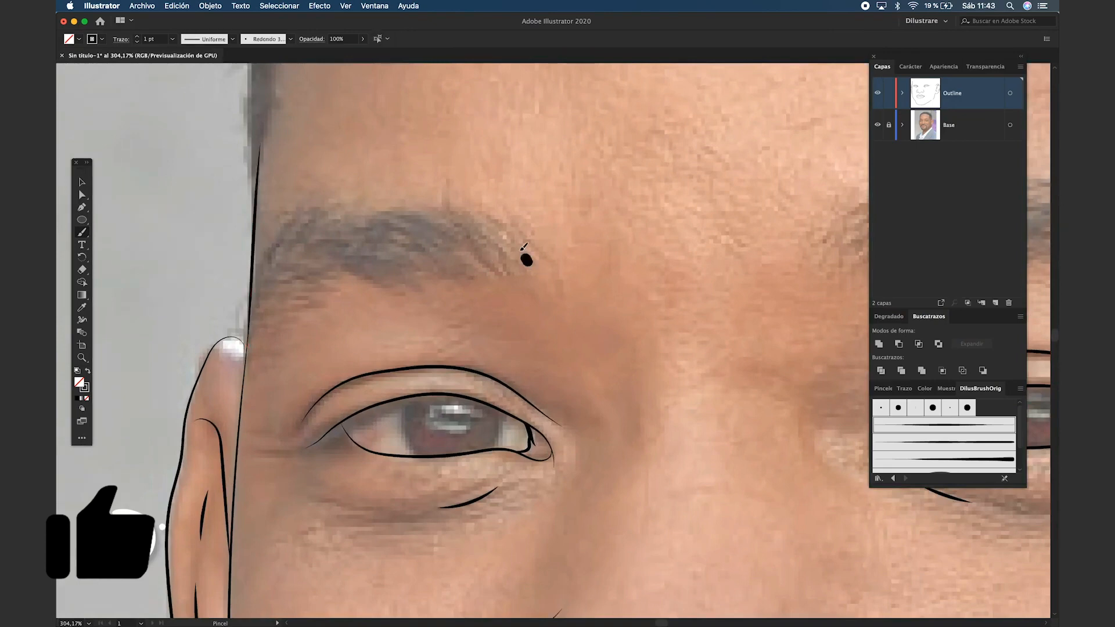
key("v")
left_click_drag(430, 200, 482, 237)
left_click(137, 42)
left_click(138, 42)
left_click(138, 41)
left_click(138, 42)
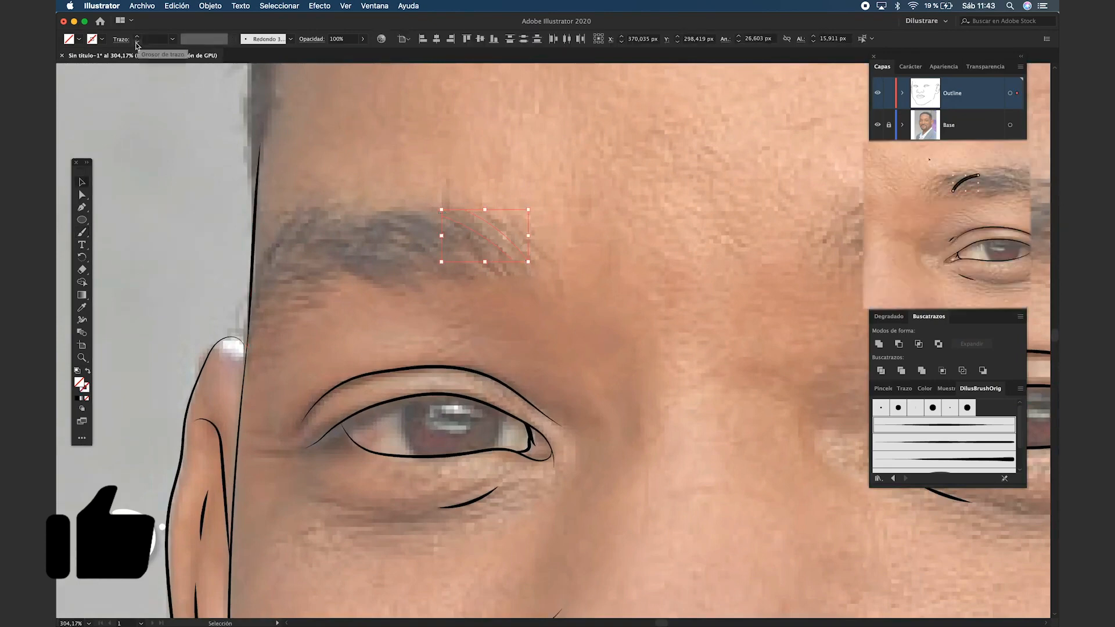
left_click(137, 36)
left_click(384, 259)
Fill the photo's left eyebrow with dense, overlapping 0,25 pt hair strokes that follow its growth direction from inner to outer end
left_click_drag(430, 210, 486, 267)
mouse_move(416, 221)
left_mouse_down()
mouse_move(473, 271)
mouse_move(404, 238)
left_mouse_up()
left_click_drag(442, 272, 385, 231)
mouse_move(421, 267)
left_mouse_down()
mouse_move(370, 233)
mouse_move(362, 243)
left_mouse_up()
left_click_drag(396, 272, 344, 236)
left_click_drag(377, 280, 310, 236)
left_click_drag(325, 257, 302, 243)
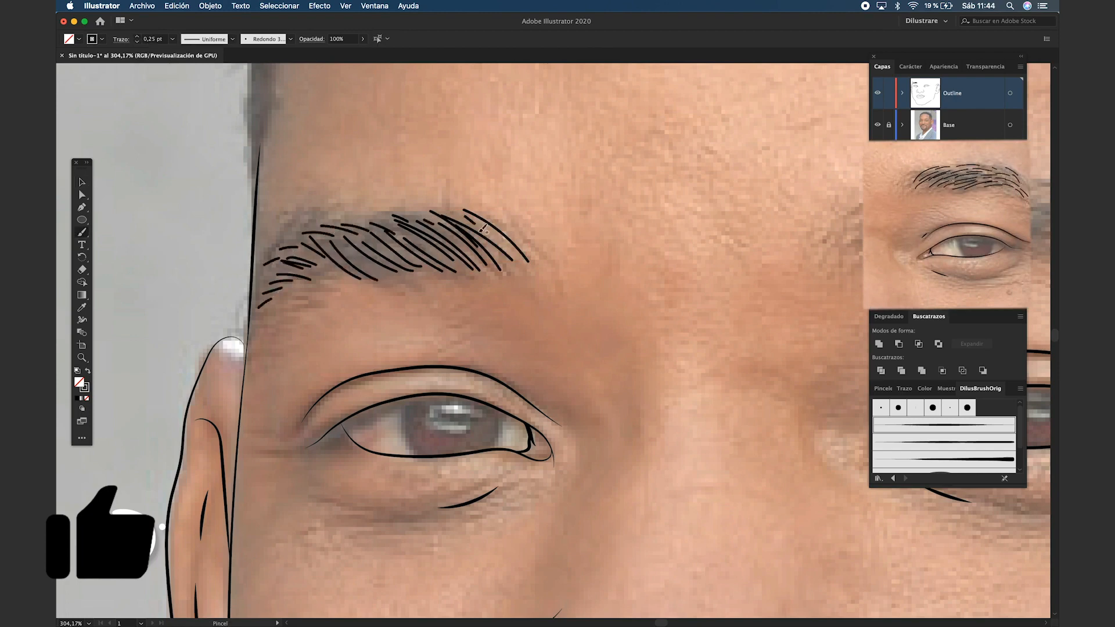
scroll(372, 256, "up", 2)
left_click_drag(415, 292, 361, 249)
left_click_drag(417, 287, 373, 259)
left_click_drag(464, 283, 407, 236)
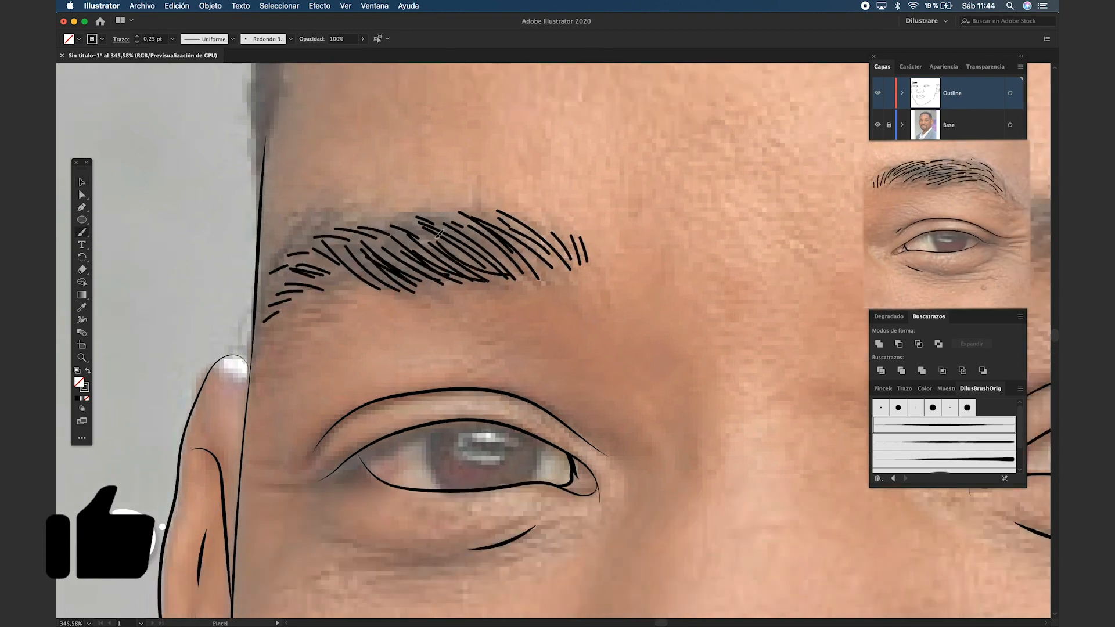
left_click_drag(539, 278, 493, 271)
left_click_drag(535, 277, 416, 203)
left_click_drag(488, 231, 391, 211)
left_click_drag(448, 245, 389, 220)
left_click_drag(394, 252, 366, 228)
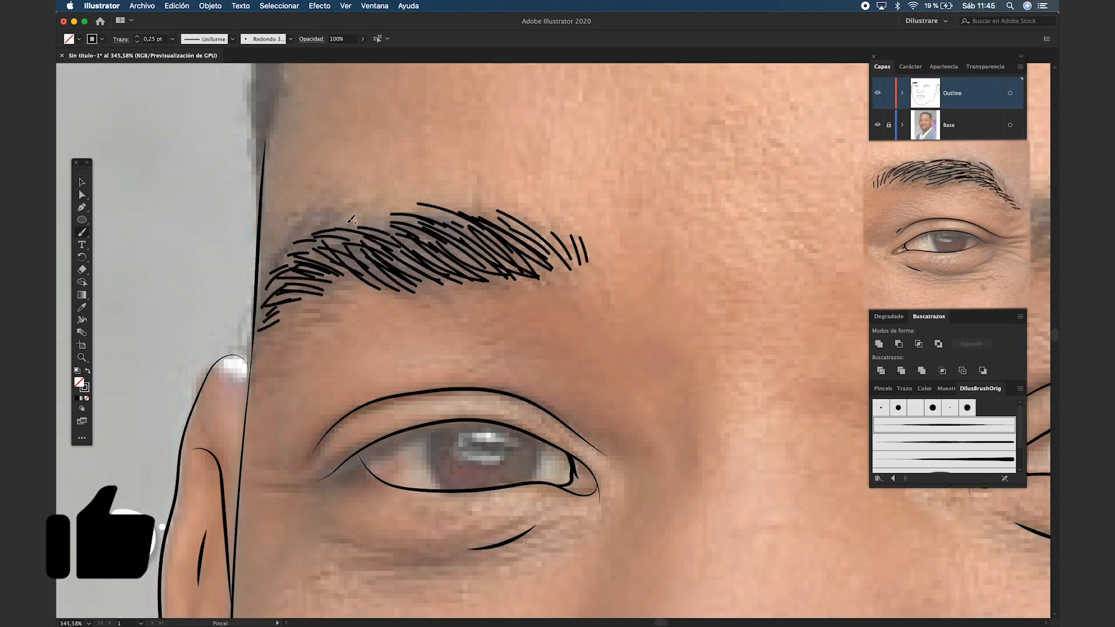
Apply the Básico brush and the lens-shaped width profile to all the eyebrow hairs, leaving the face contour out of the selection
scroll(533, 270, "down", 2)
key("v")
left_click_drag(542, 311, 276, 186)
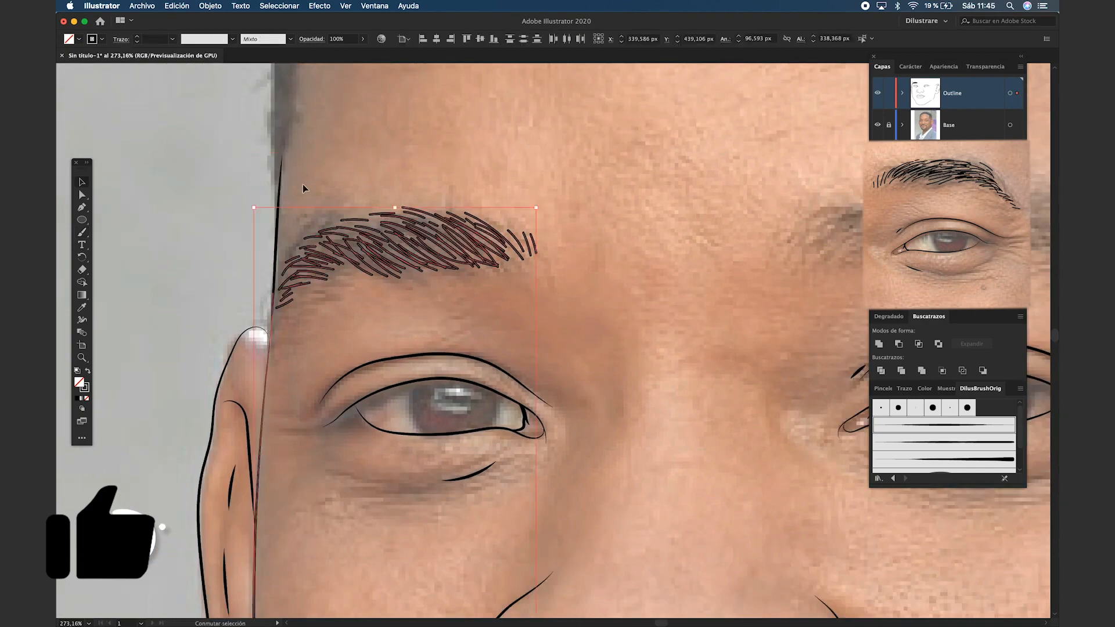
left_click(267, 401, "shift")
left_click(291, 39)
left_click(263, 79)
left_click(232, 39)
left_click(187, 75)
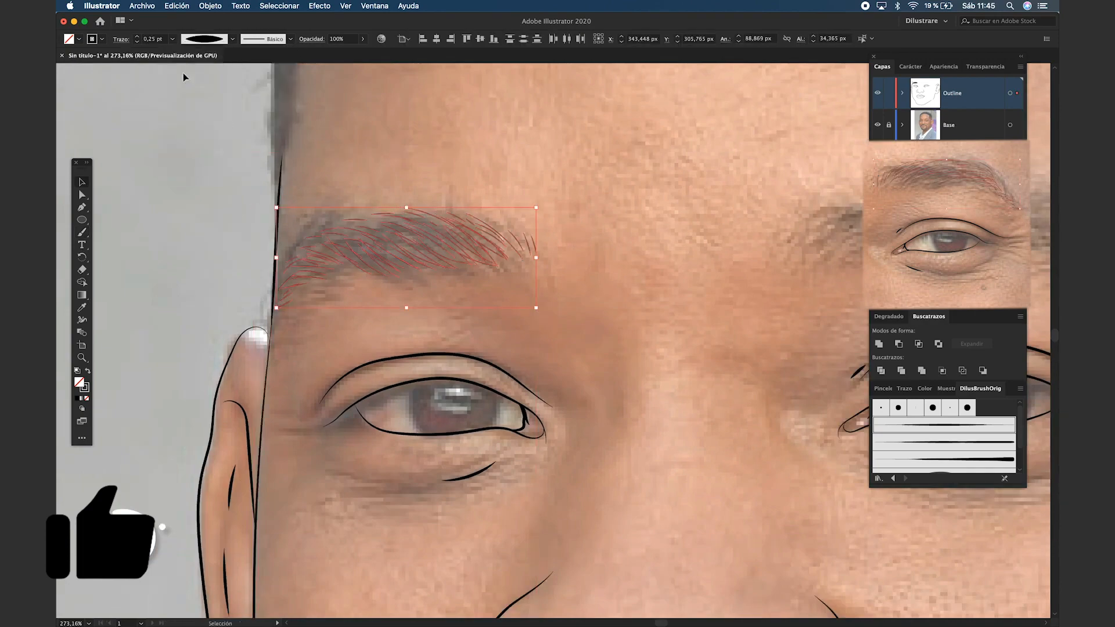
Set the eyebrow hairs' stroke weight to 0,5 pt and deselect them
left_click(137, 36)
left_click(687, 221)
scroll(688, 221, "down", 5)
left_click_drag(688, 221, 606, 227)
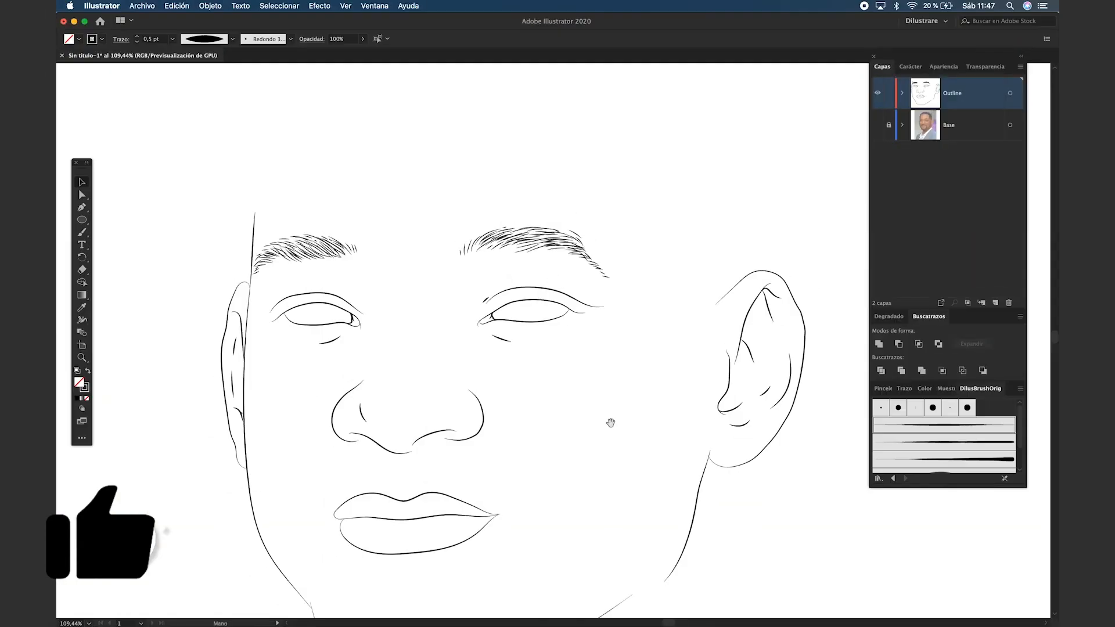
Show the Base photo and paint the first short hair strokes above the photo's left half of the upper lip at 0,25 pt
scroll(610, 423, "down", 3)
scroll(583, 346, "down", 4)
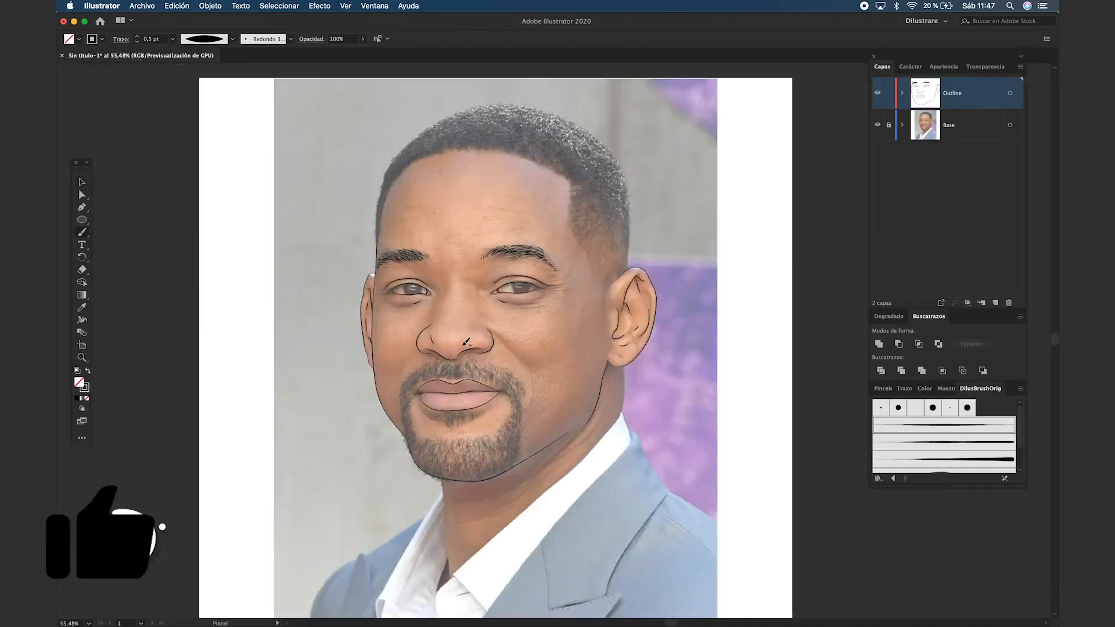
scroll(465, 346, "up", 5)
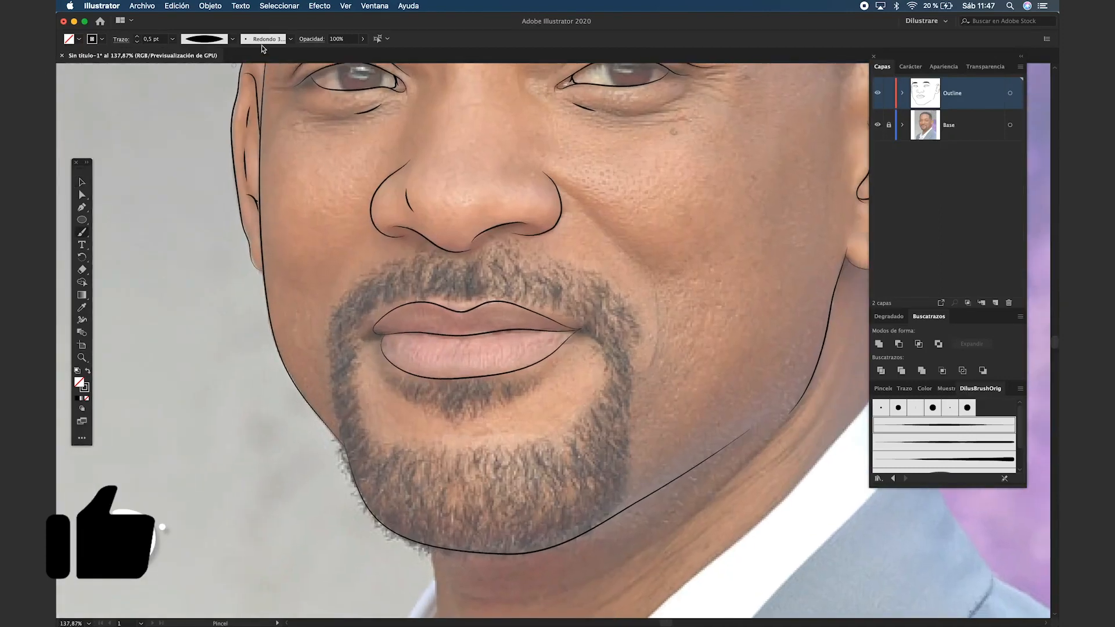
scroll(393, 335, "up", 3)
left_click_drag(433, 242, 403, 272)
left_click_drag(410, 248, 393, 266)
left_click(137, 42)
mouse_move(401, 246)
left_mouse_down()
mouse_move(381, 271)
mouse_move(400, 283)
left_mouse_up()
scroll(422, 266, "up", 2)
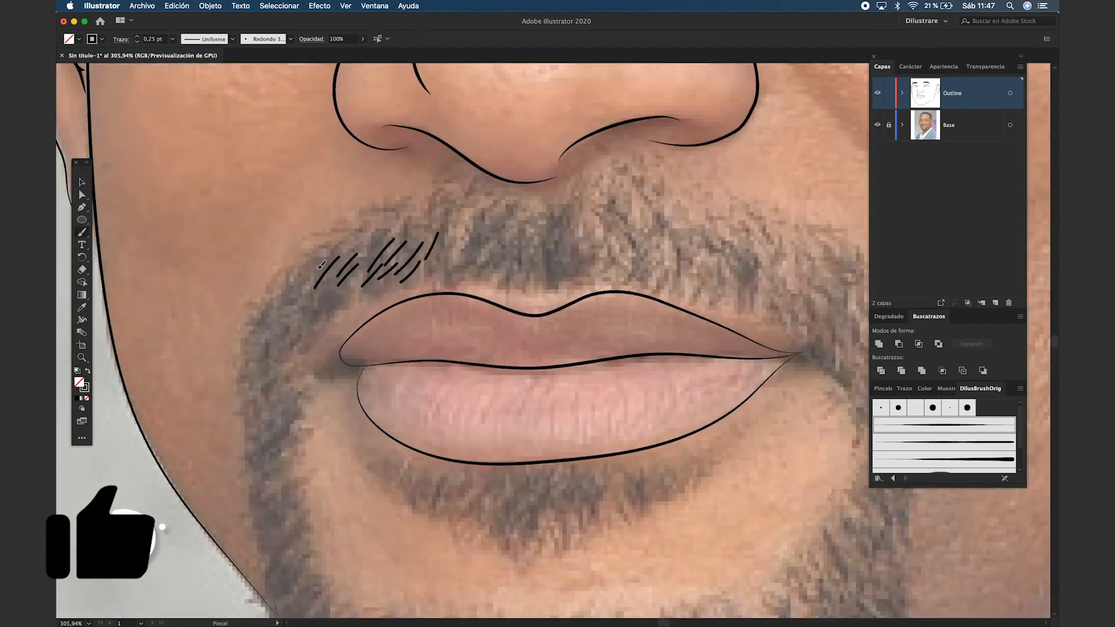
Paint 0,25 pt hair strokes from the moustache end down the photo's left side of the goatee, following the beard's growth
left_click_drag(298, 320, 281, 342)
left_click_drag(294, 336, 272, 358)
left_click_drag(254, 385, 244, 422)
mouse_move(267, 331)
left_mouse_down()
mouse_move(251, 358)
mouse_move(265, 371)
left_mouse_up()
left_click_drag(282, 364, 268, 390)
left_click_drag(289, 378, 273, 404)
left_click_drag(276, 424, 266, 451)
left_click_drag(287, 455, 279, 469)
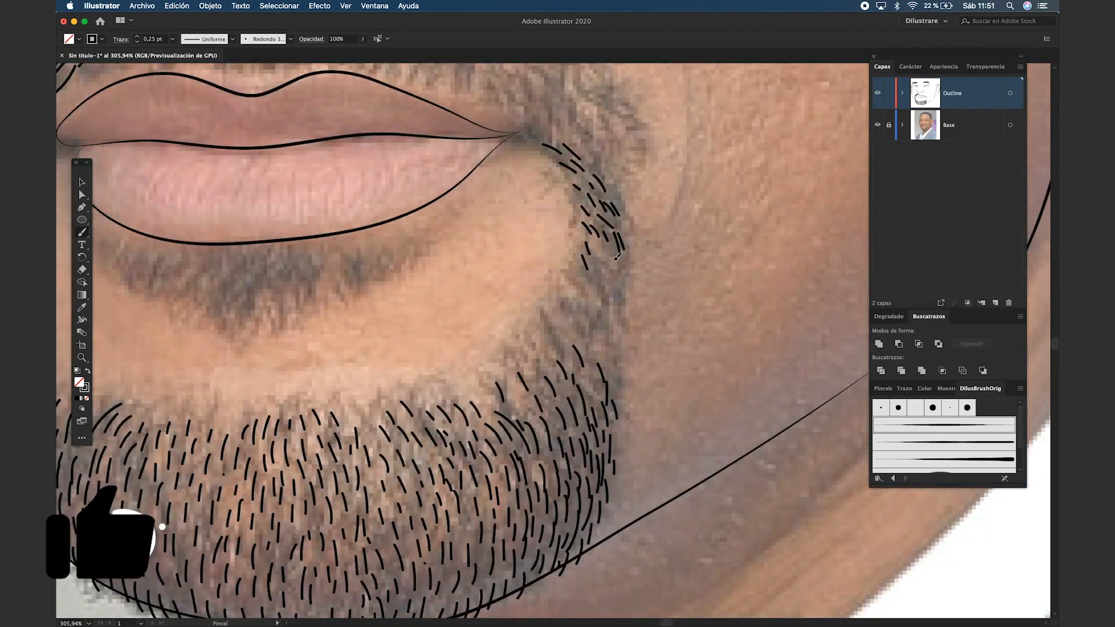
Fill the photo's right side of the goatee, between the mouth corner and the chin beard, with short 0,25 pt hair strokes
left_click_drag(614, 247, 620, 271)
left_click_drag(594, 241, 586, 268)
left_click_drag(583, 277, 578, 290)
left_click_drag(575, 294, 566, 320)
left_click_drag(567, 307, 561, 331)
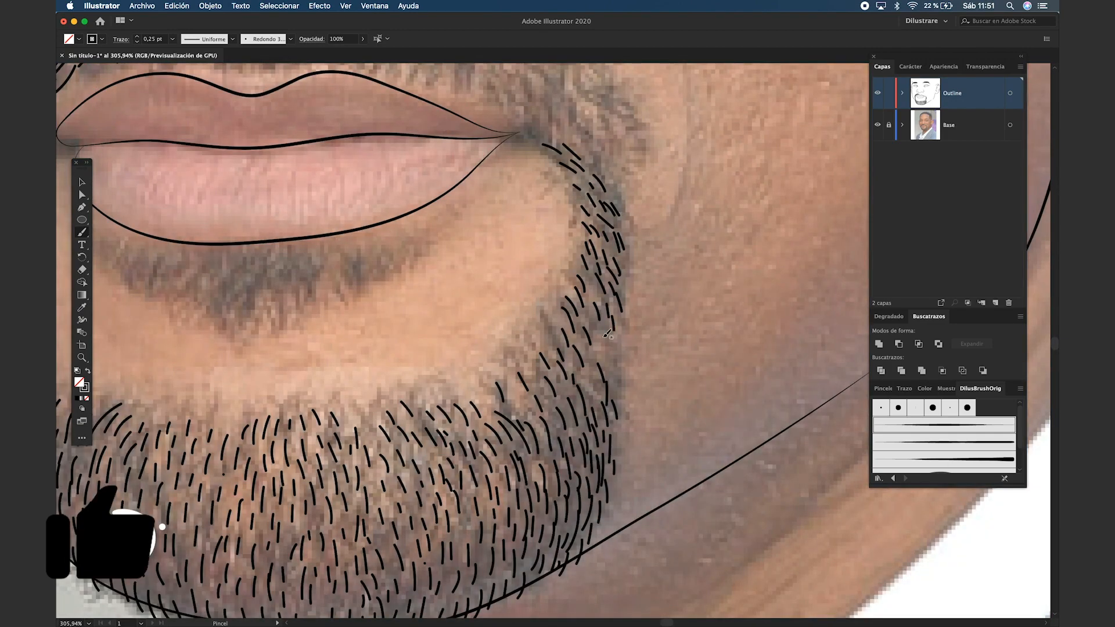
scroll(547, 328, "up", 5)
left_click_drag(613, 290, 626, 319)
left_click_drag(601, 308, 620, 328)
Paint moustache hairs above the photo's right half of the upper lip and inward to the middle
left_click_drag(520, 241, 541, 273)
left_click_drag(489, 226, 501, 267)
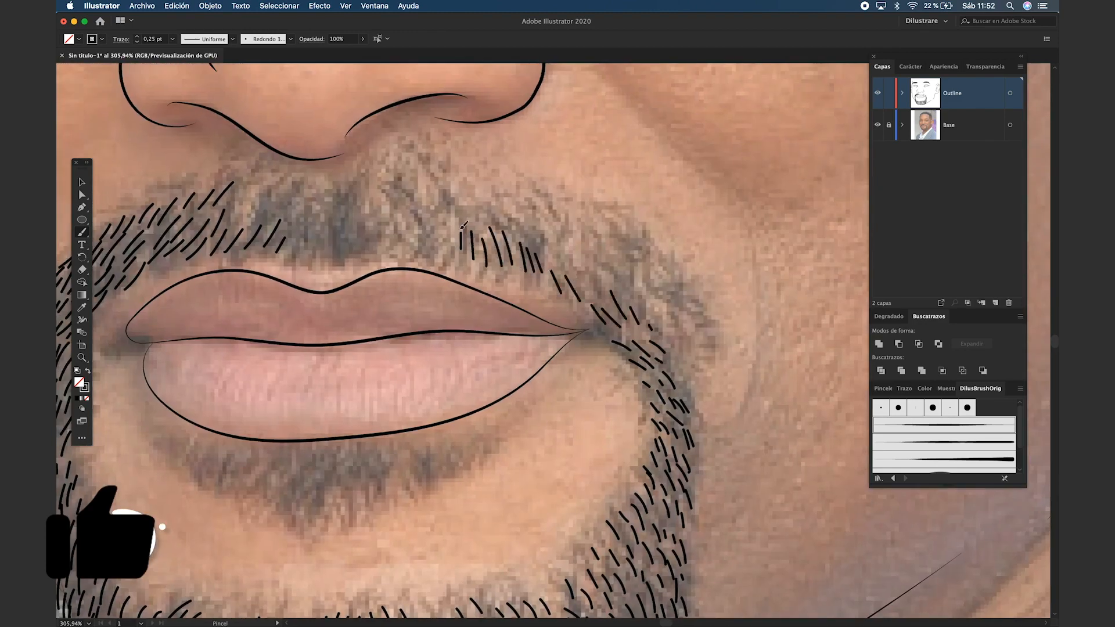
left_click_drag(446, 224, 451, 256)
scroll(412, 213, "left", 1)
left_click_drag(362, 217, 346, 244)
left_click_drag(376, 212, 357, 248)
Complete the middle of the moustache beneath the nose and the patch below the lower lip with dense hair strokes
scroll(458, 202, "left", 3)
left_click_drag(525, 179, 432, 243)
left_click_drag(541, 239, 546, 257)
left_click_drag(557, 252, 561, 260)
left_click_drag(569, 260, 572, 263)
left_click_drag(585, 245, 596, 256)
left_click_drag(605, 259, 608, 260)
left_click_drag(553, 228, 567, 246)
mouse_move(536, 215)
left_mouse_down()
mouse_move(550, 238)
mouse_move(544, 271)
left_mouse_up()
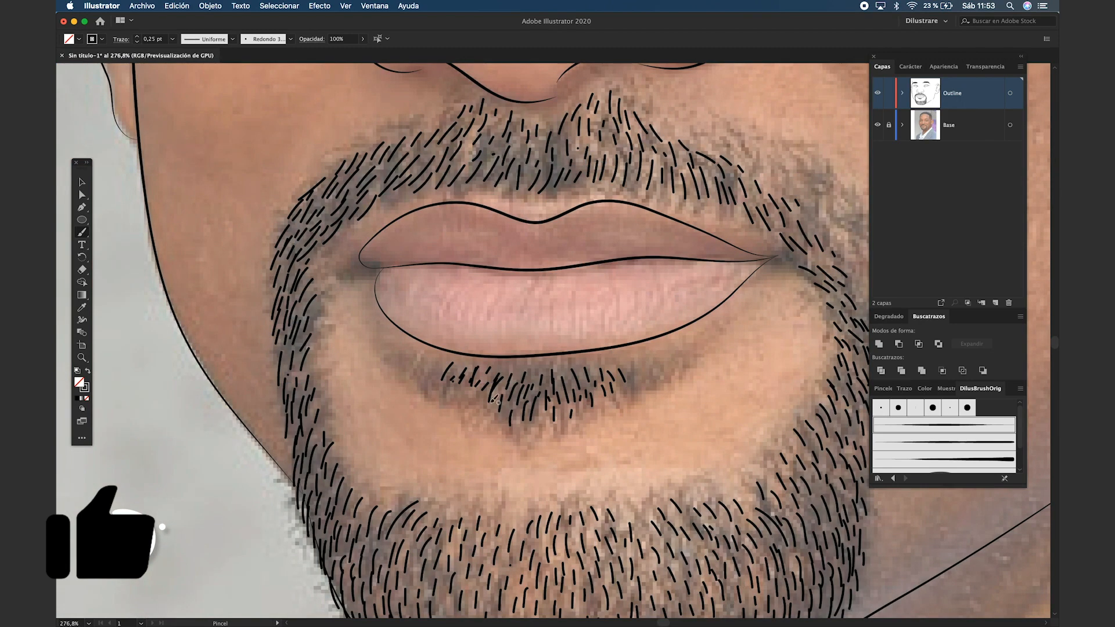
Select the beard and moustache hairs, apply the Básico brush and the lens-shaped width profile, and adjust their stroke weight
key("v")
key("super+0")
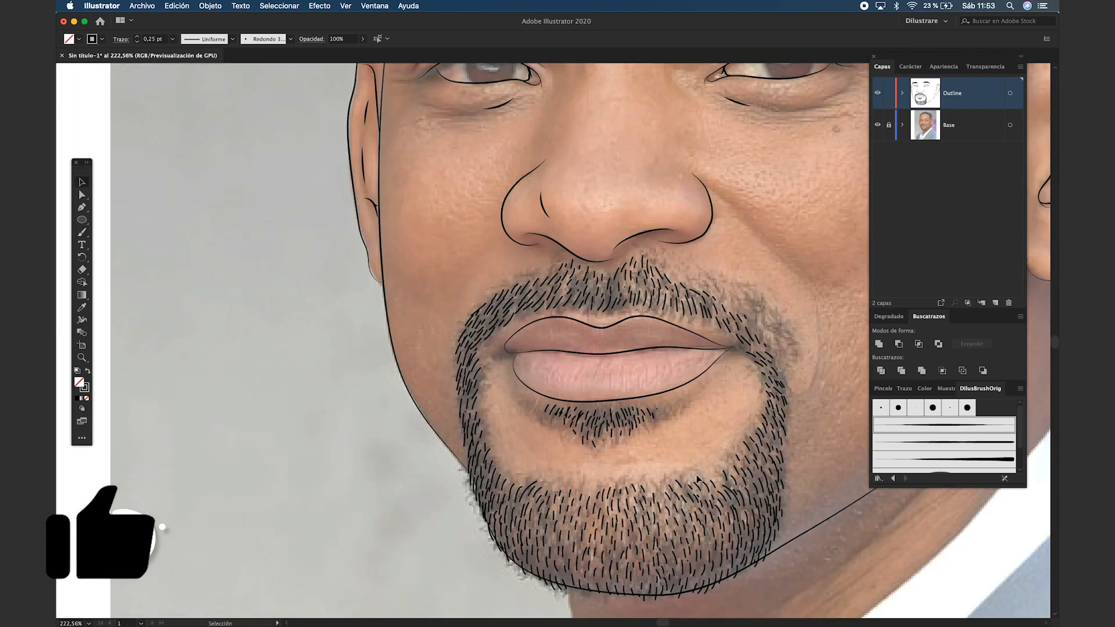
key("super+a")
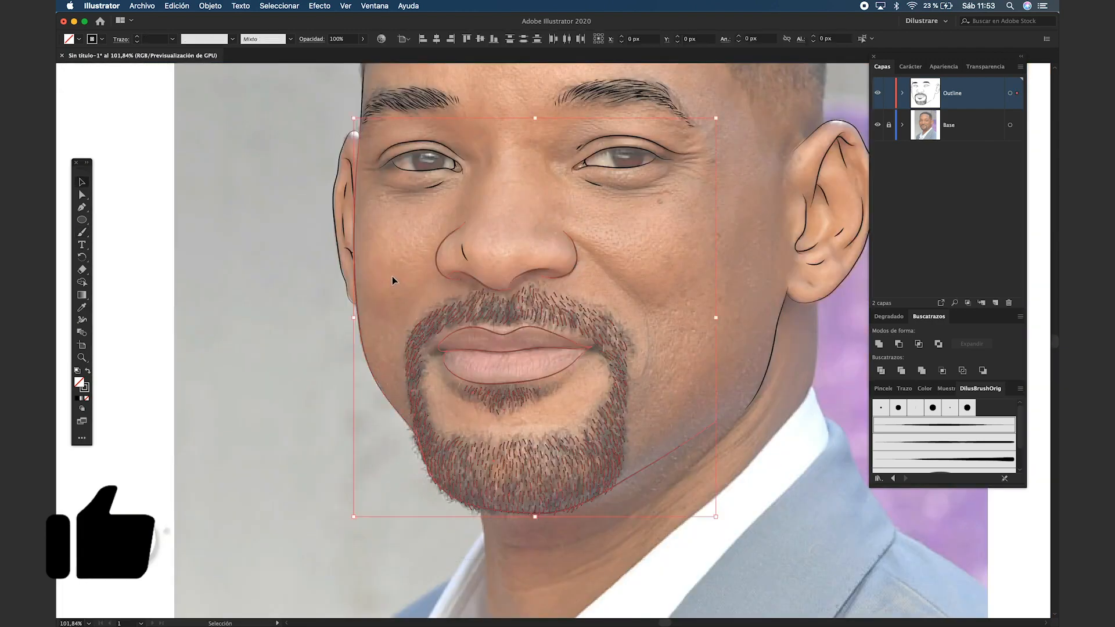
left_click(204, 39)
left_click(204, 41)
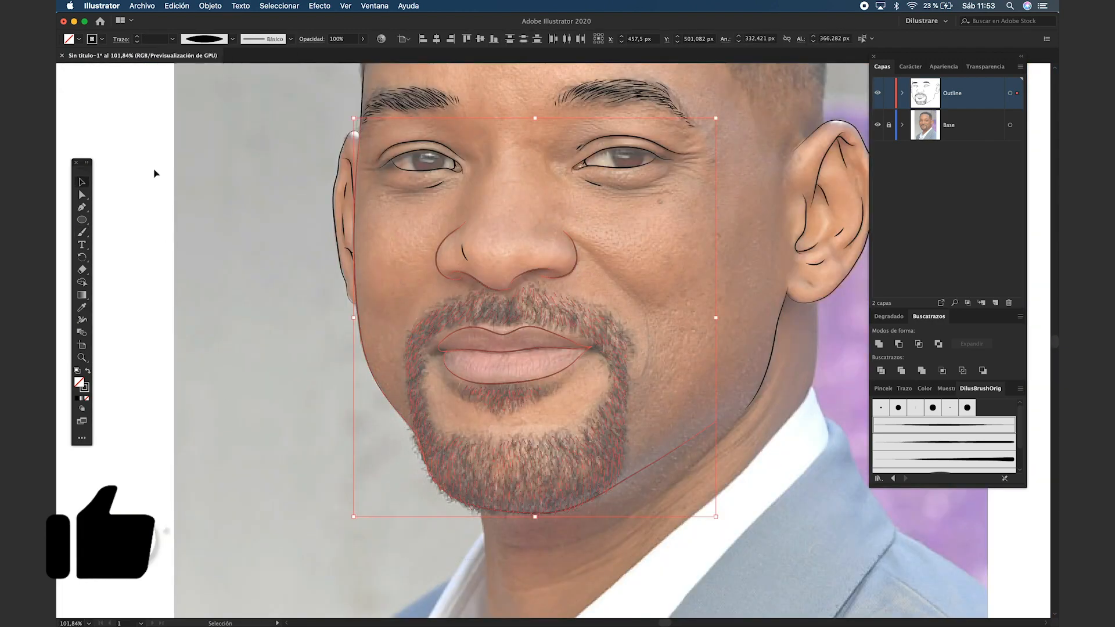
left_click(139, 39)
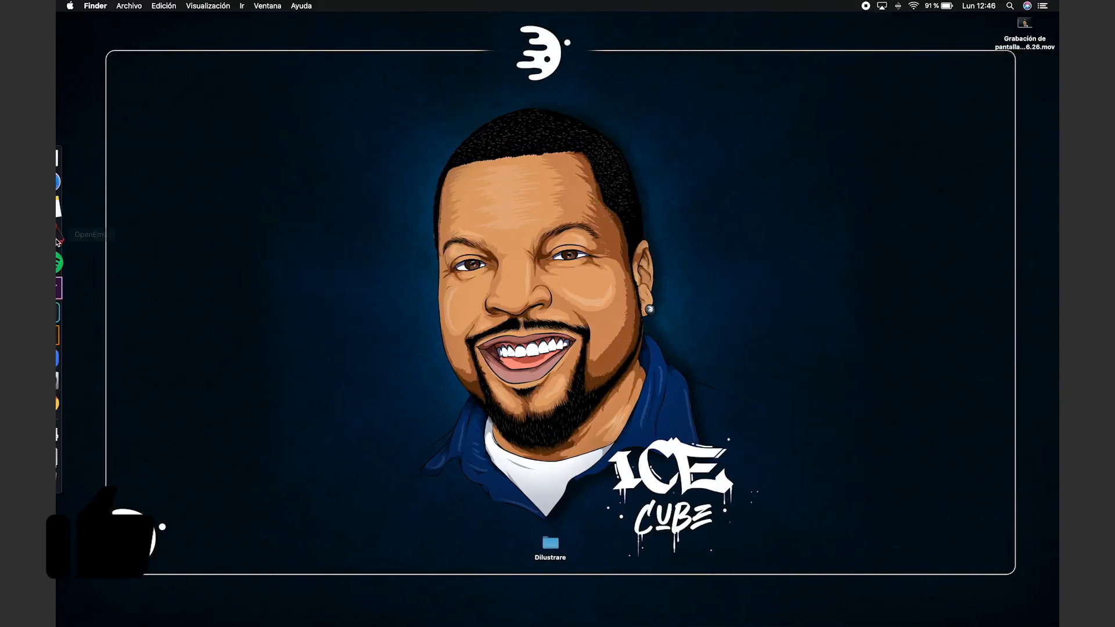
Switch to the browser, search Freepik for "drop chocolate" and browse on to the next page of results
left_click(81, 184)
type("drop")
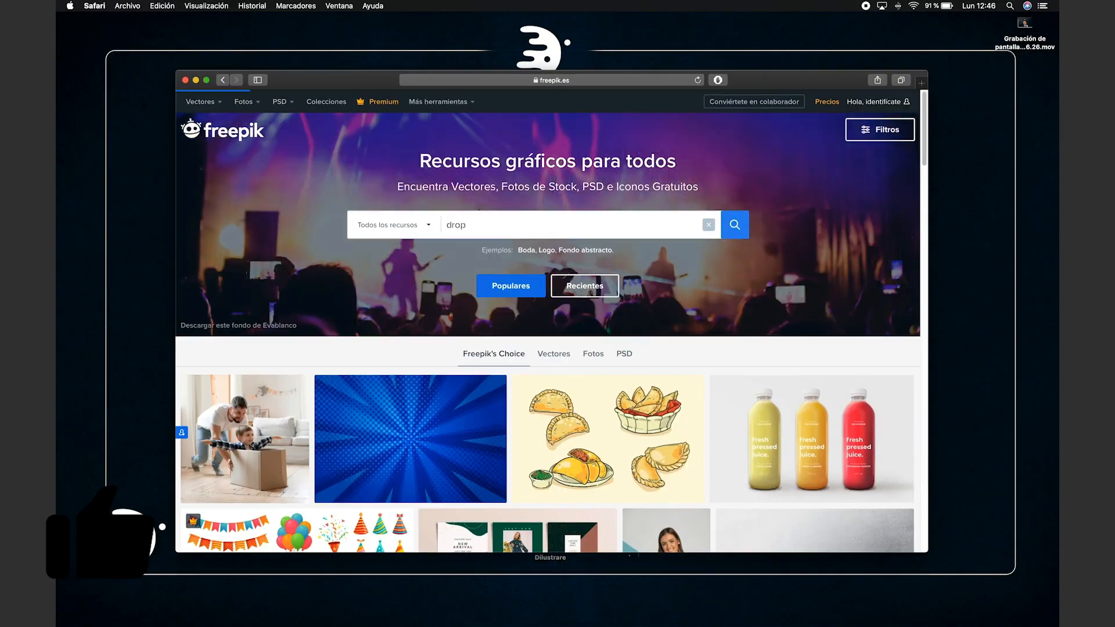
key("Return")
type("chocolate")
key("Return")
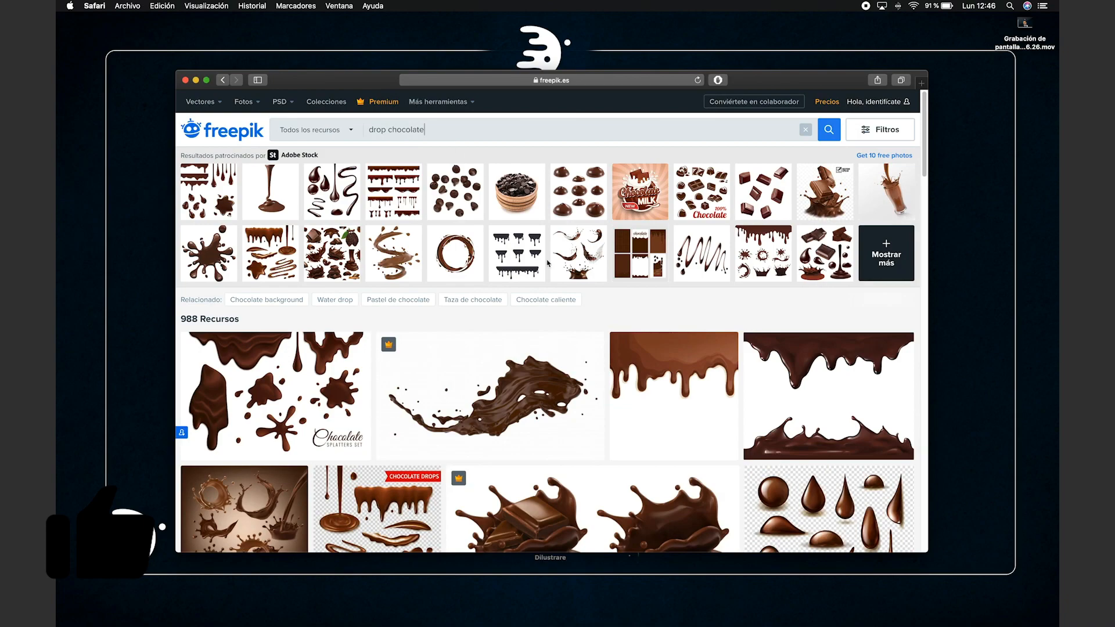
scroll(547, 263, "down", 20)
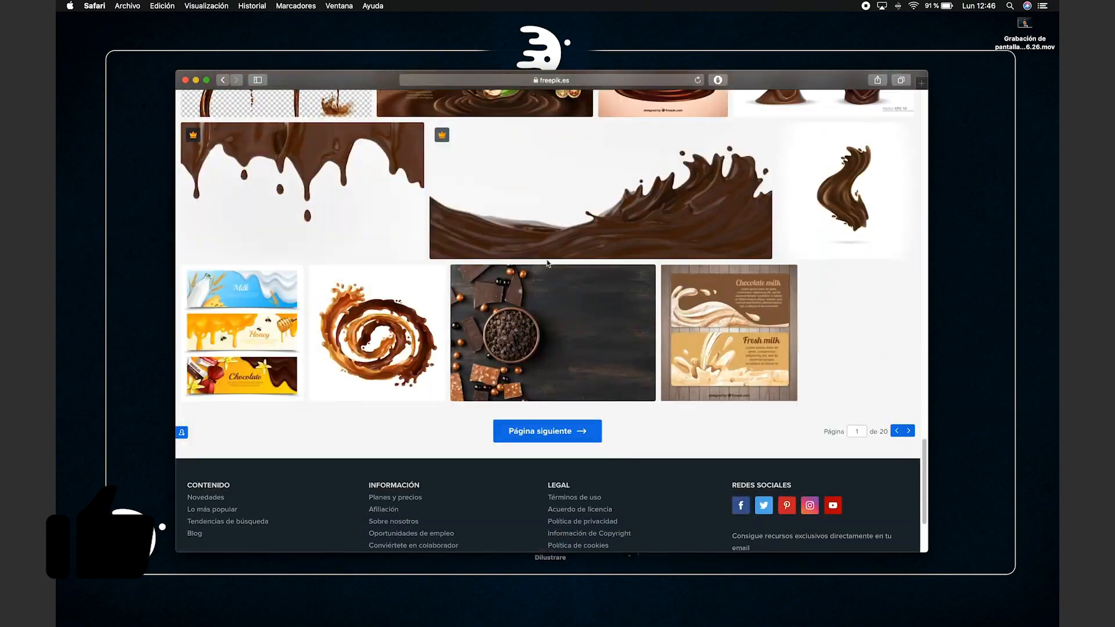
left_click(547, 431)
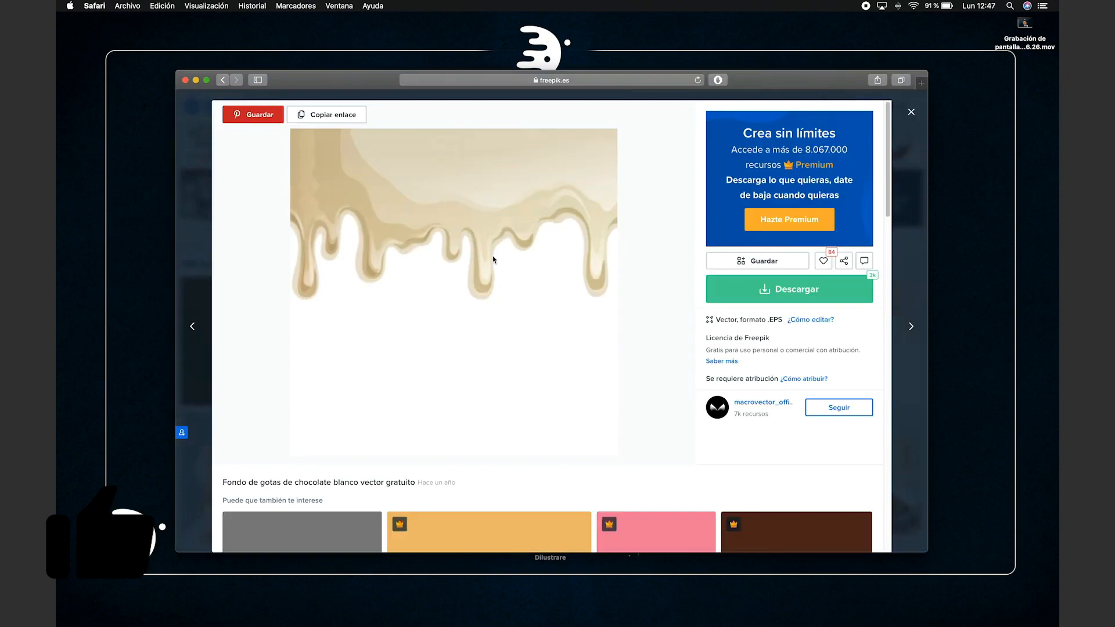
Copy the white chocolate drip picture from Freepik and paste it in Illustrator on a new layer between Outline and Base
left_click_drag(493, 259, 530, 296)
key("super+Tab")
key("super+x")
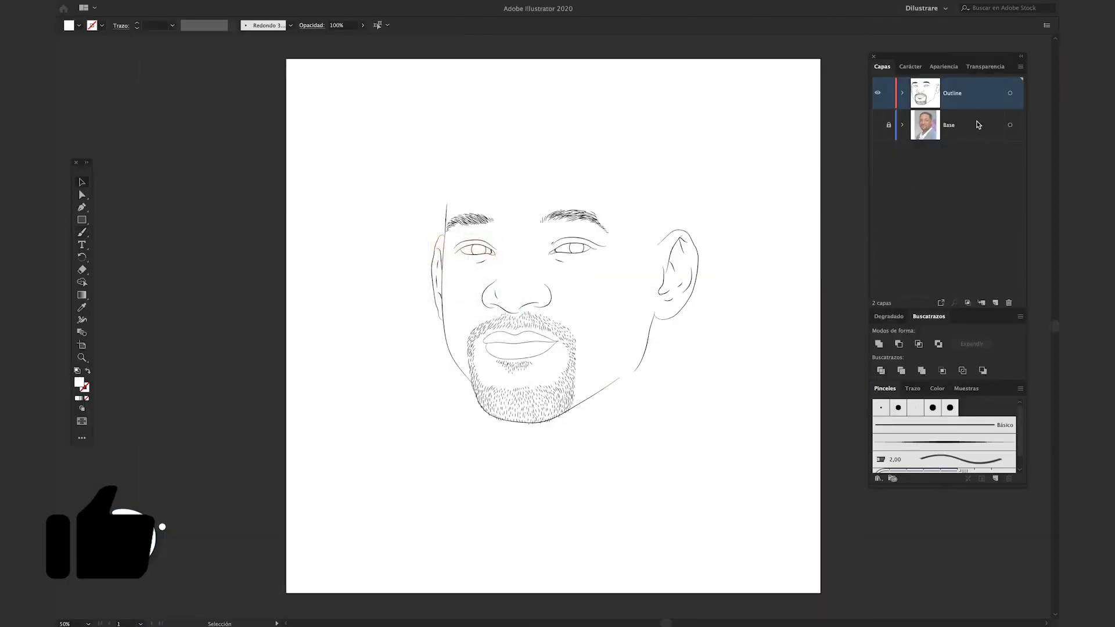
left_click(978, 125)
left_click(995, 302)
key("super+v")
left_click_drag(749, 371, 656, 435)
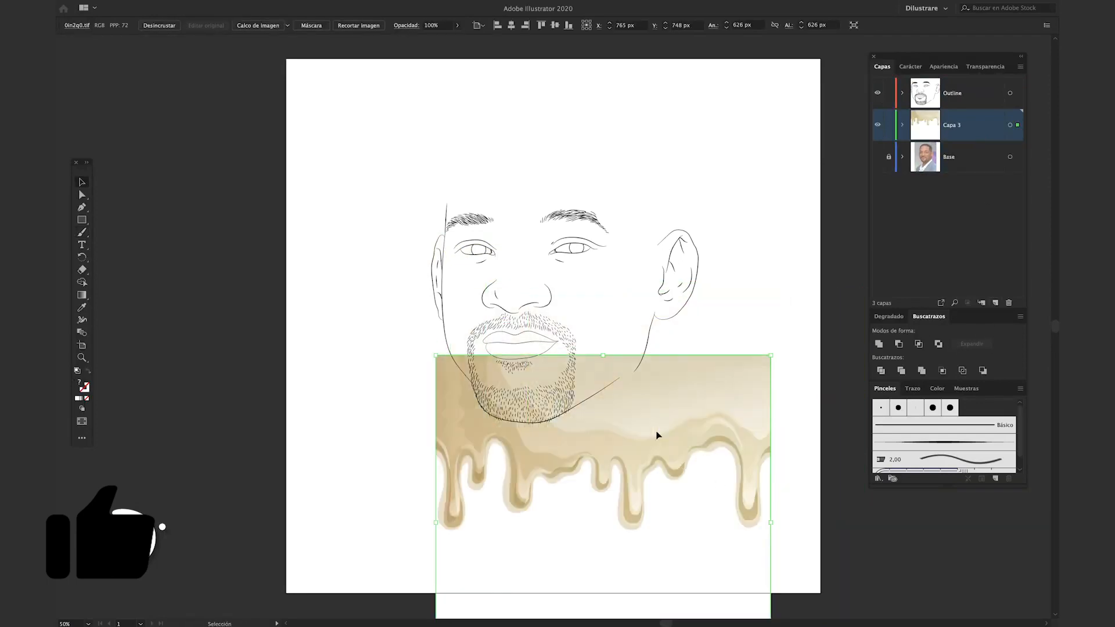
Show the Base photo, lower the drip picture's opacity and scale the picture down to fit below the chin
left_click(878, 157)
scroll(776, 162, "down", 4)
left_click_drag(650, 325, 665, 362)
left_click(457, 25)
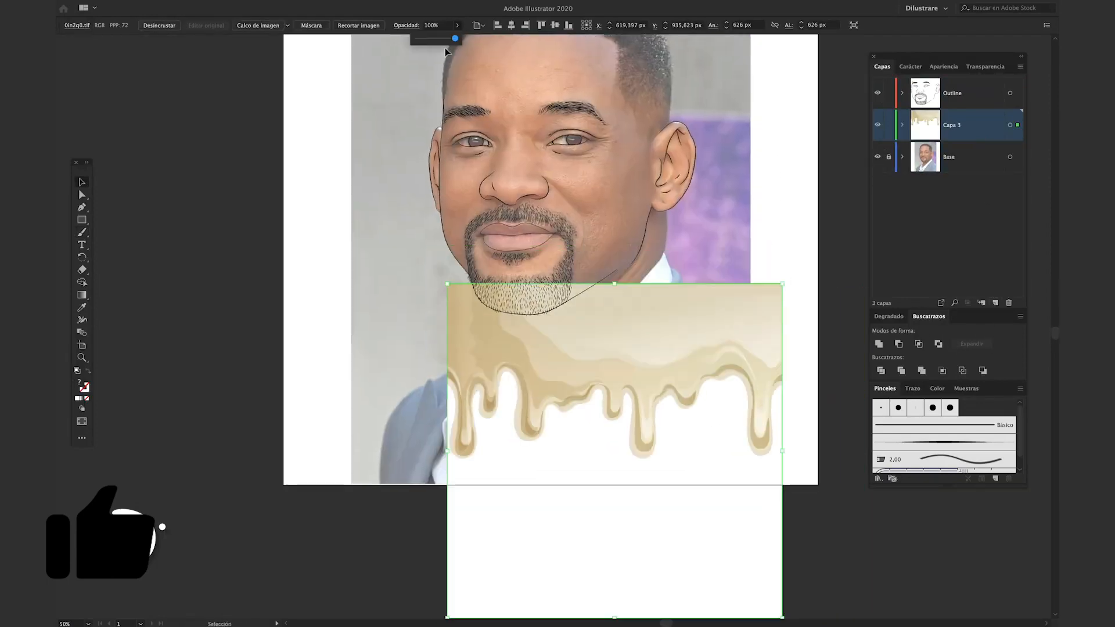
left_click_drag(458, 44, 432, 45)
left_click_drag(782, 451, 729, 458)
left_click_drag(685, 445, 685, 431)
left_click_drag(728, 438, 676, 438)
Set the drip picture's opacity to 88% and place it over the neck and collar just below the chin
left_click(460, 25)
left_click_drag(435, 46, 455, 45)
scroll(691, 379, "up", 3)
scroll(633, 234, "up", 1)
left_click_drag(587, 387, 601, 372)
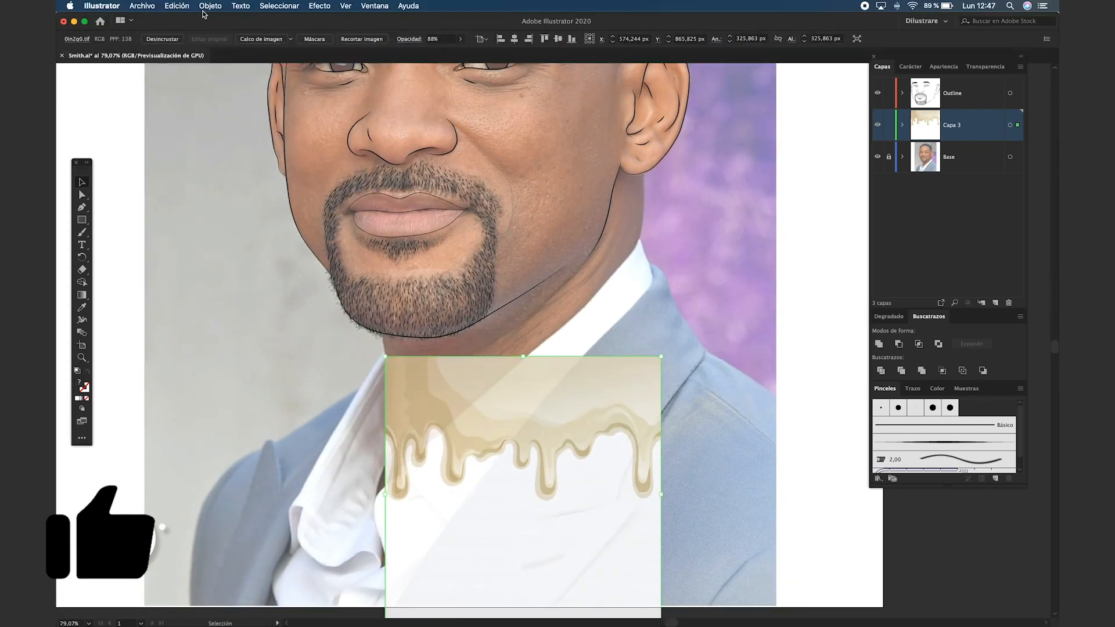
Create an envelope mesh with 1 row and 1 column on the drip picture
left_click(211, 6)
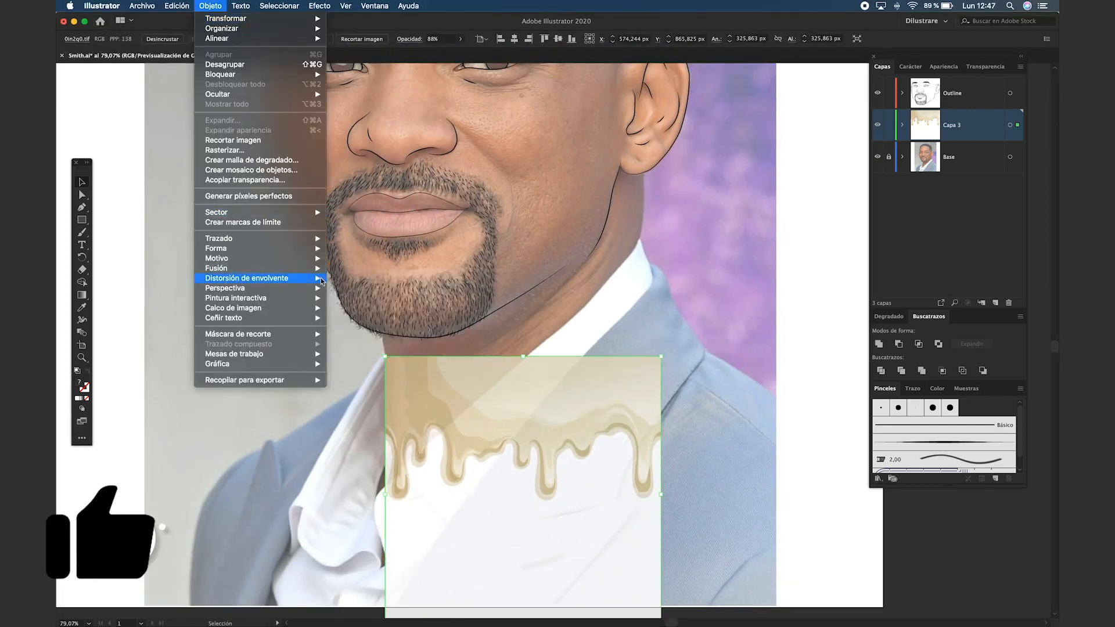
mouse_move(328, 283)
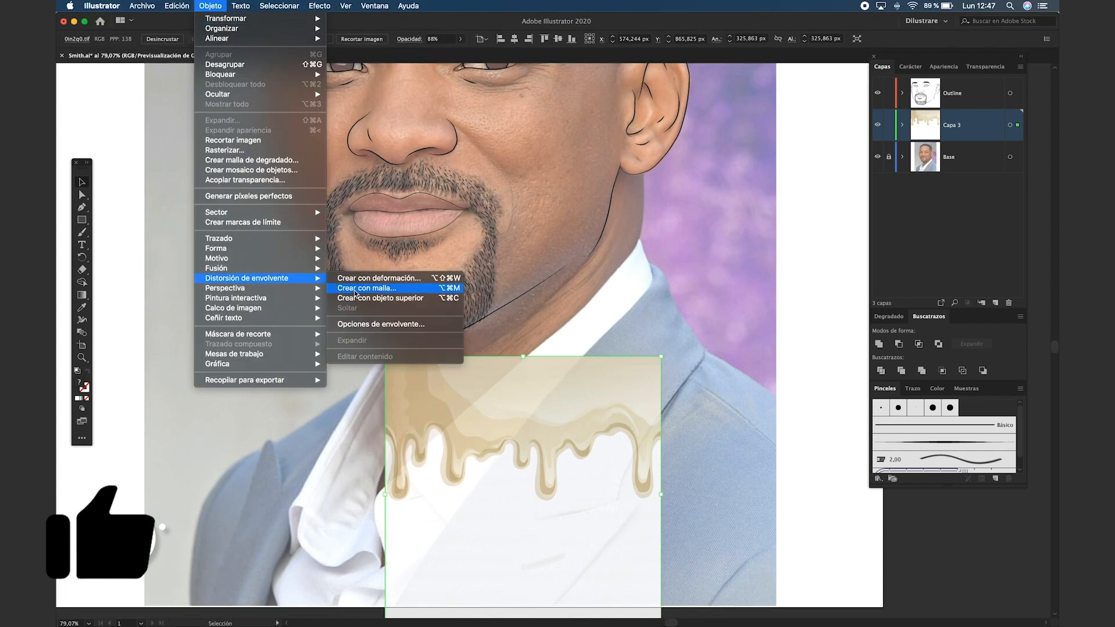
left_click(356, 288)
key("Tab")
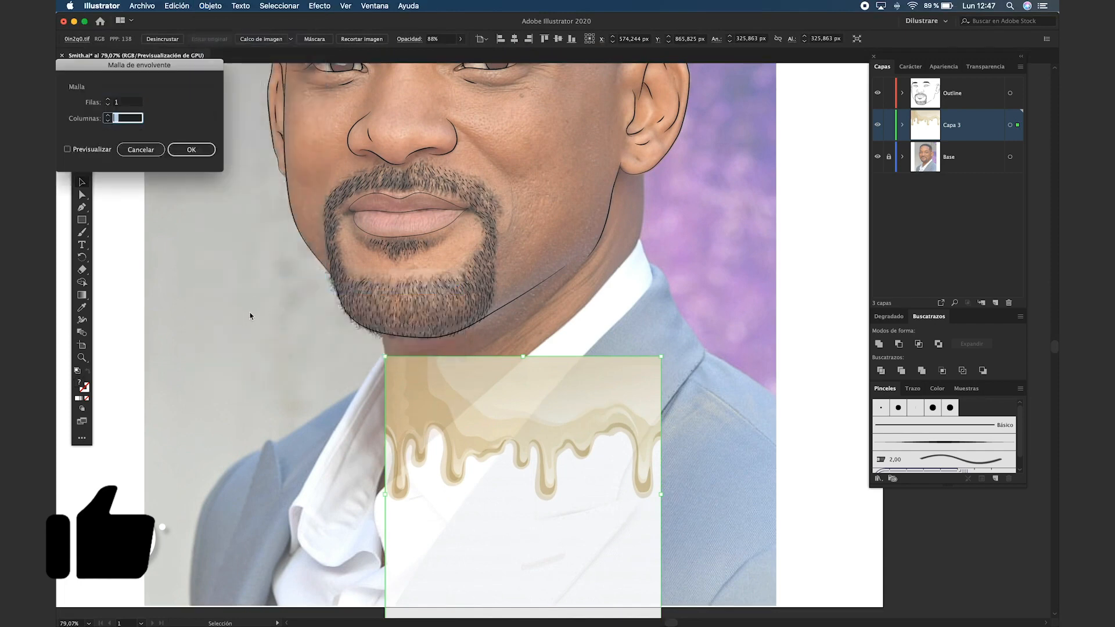
left_click(214, 152)
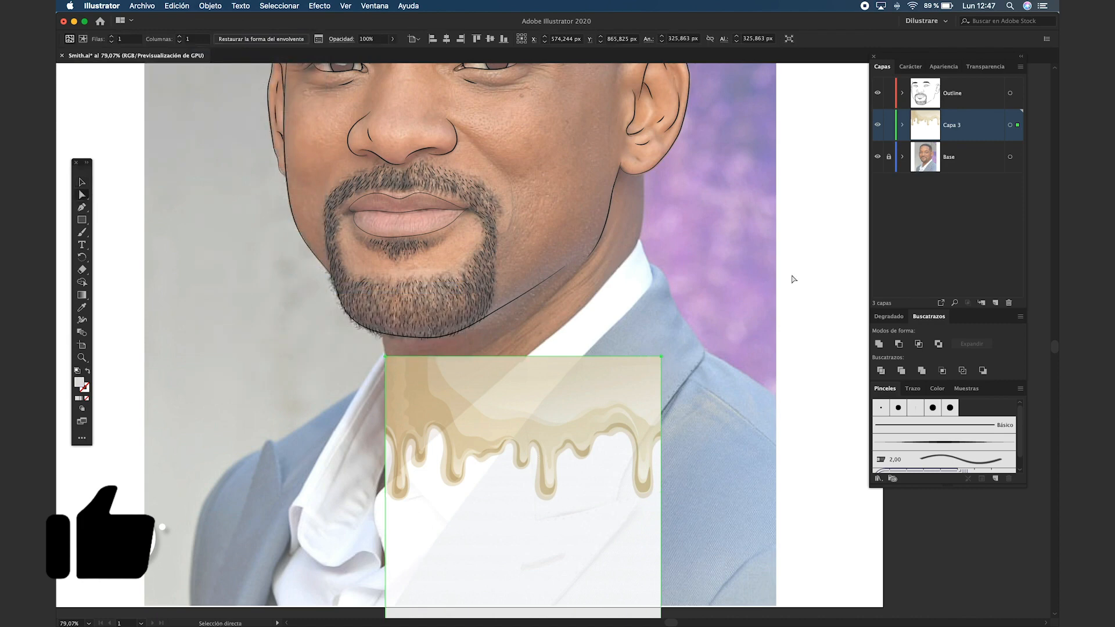
Reshape the envelope's corners and handles so the drip picture slants up the neck and its upper edge curves beneath the jaw
left_click_drag(661, 356, 640, 239)
left_click_drag(549, 239, 559, 307)
scroll(642, 482, "down", 3)
left_click_drag(656, 532, 629, 515)
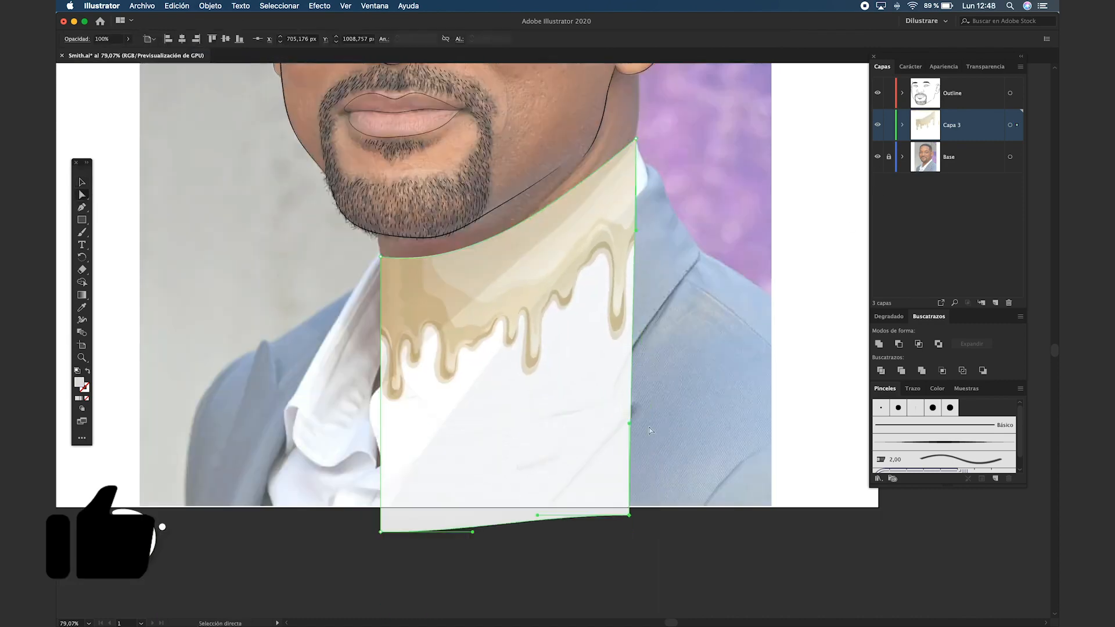
left_click_drag(629, 424, 629, 393)
left_click_drag(473, 532, 473, 553)
left_click_drag(636, 139, 636, 128)
left_click_drag(636, 220, 631, 341)
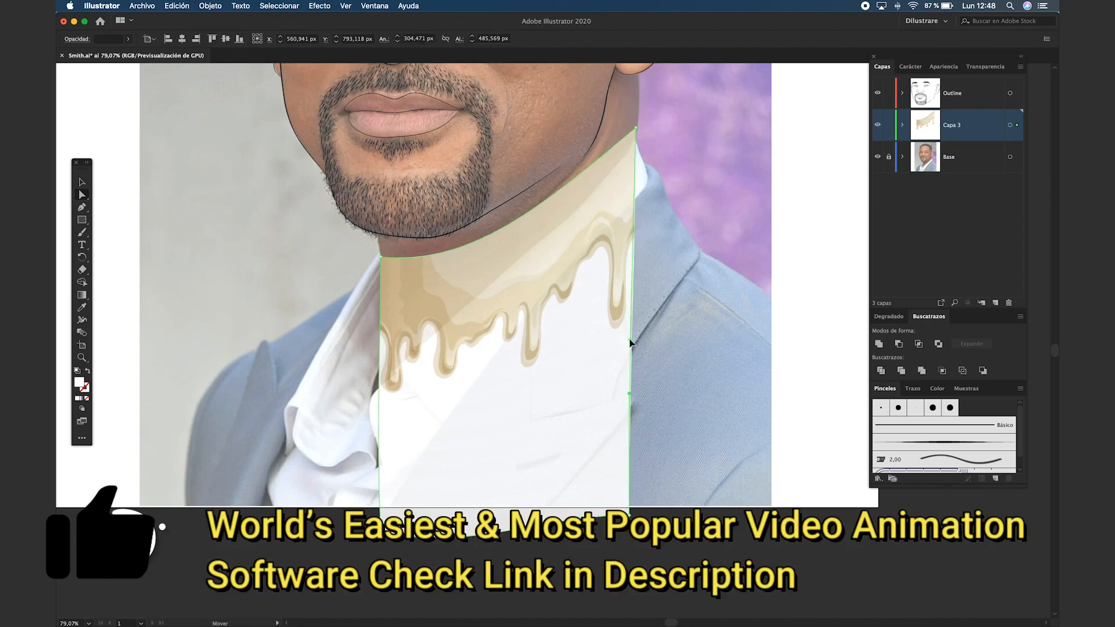
Trace the photo's left neck edge and the first drips with the Paintbrush on the Outline layer
key("ctrl+shift+a")
key("b")
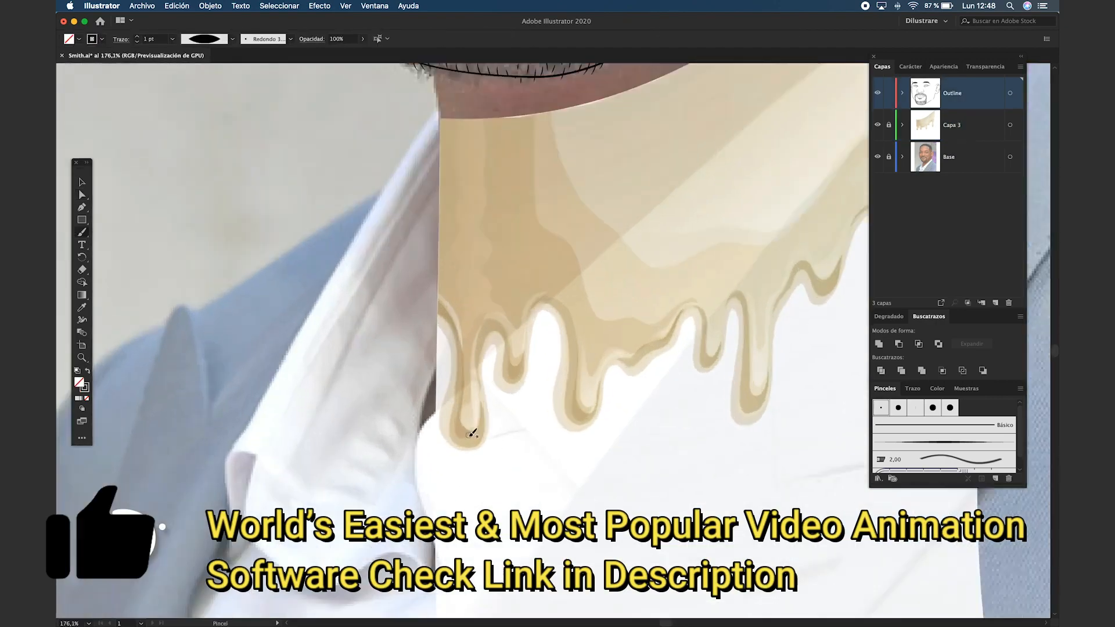
left_click_drag(470, 434, 425, 67)
scroll(460, 331, "up", 3)
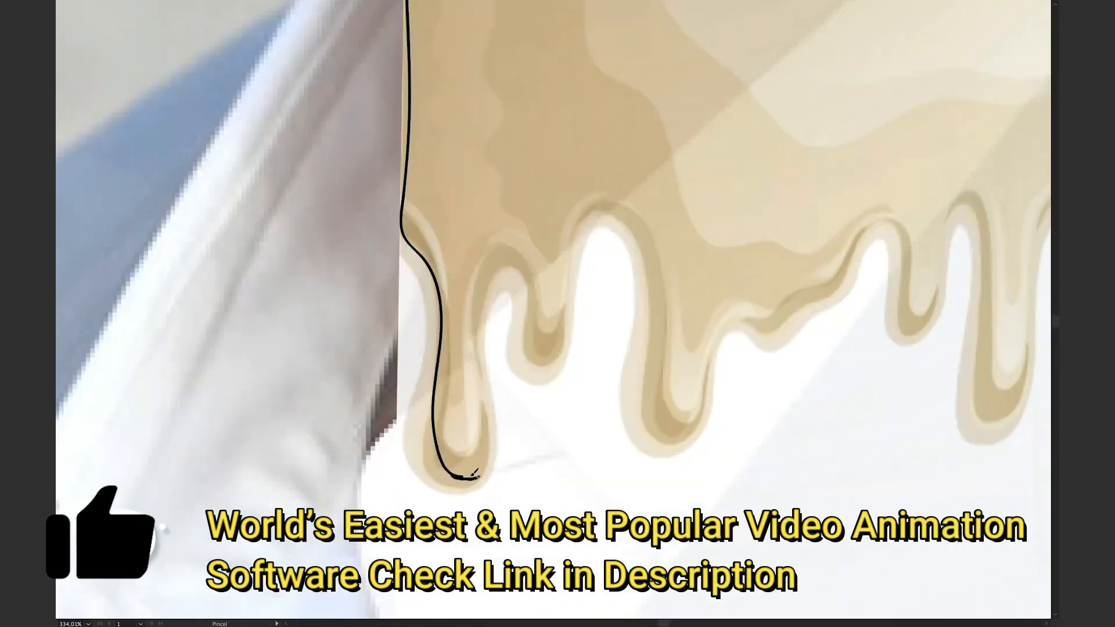
mouse_move(471, 472)
left_mouse_down()
mouse_move(625, 195)
mouse_move(720, 343)
left_mouse_up()
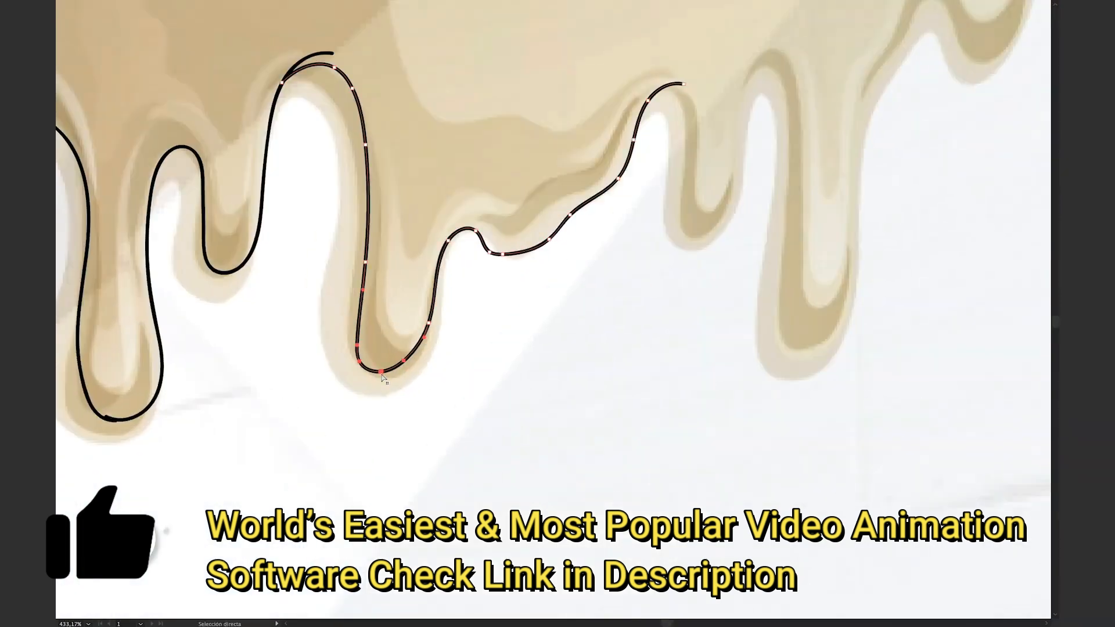
Trace the next two drips to the right with smooth Pen tool curves, starting from the end of the brushed outline
left_click(617, 319)
key("p")
left_click_drag(617, 319, 591, 349)
left_click(636, 118)
left_click_drag(671, 258, 722, 258)
left_click_drag(745, 83, 806, 87)
left_click_drag(779, 376, 839, 374)
left_click_drag(896, 57, 621, 164)
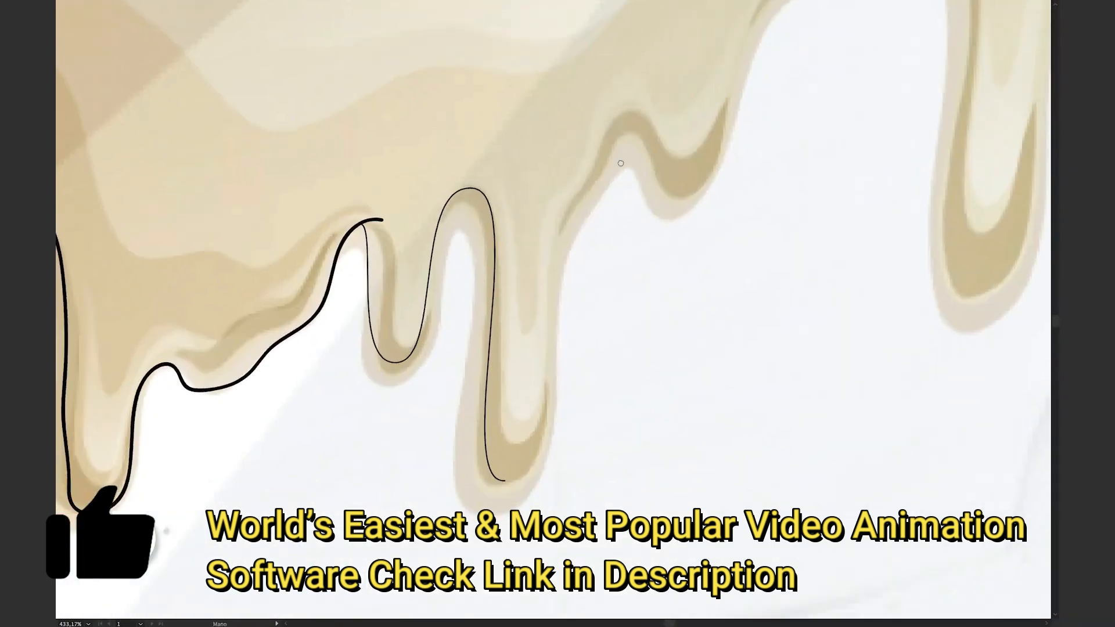
Continue the drip outline through the remaining drips and up the photo's right side of the neck to the earlobe
mouse_move(520, 479)
left_mouse_down()
mouse_move(642, 135)
mouse_move(597, 193)
mouse_move(812, 24)
left_mouse_up()
scroll(552, 203, "down", 5)
left_click_drag(552, 204, 571, 409)
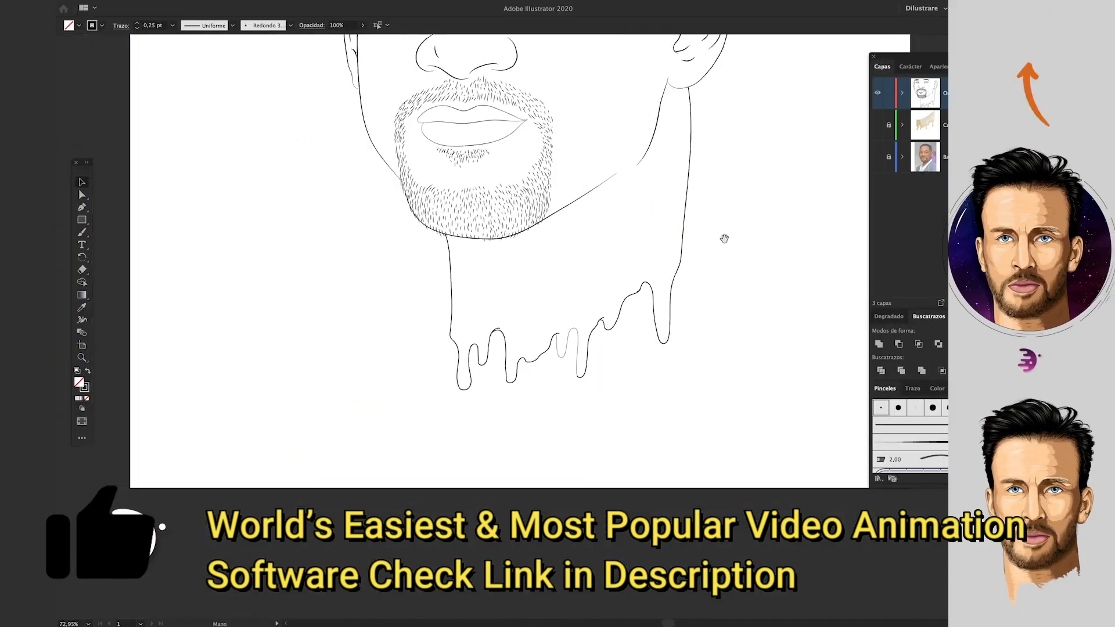
left_click_drag(725, 239, 674, 383)
scroll(674, 383, "down", 2)
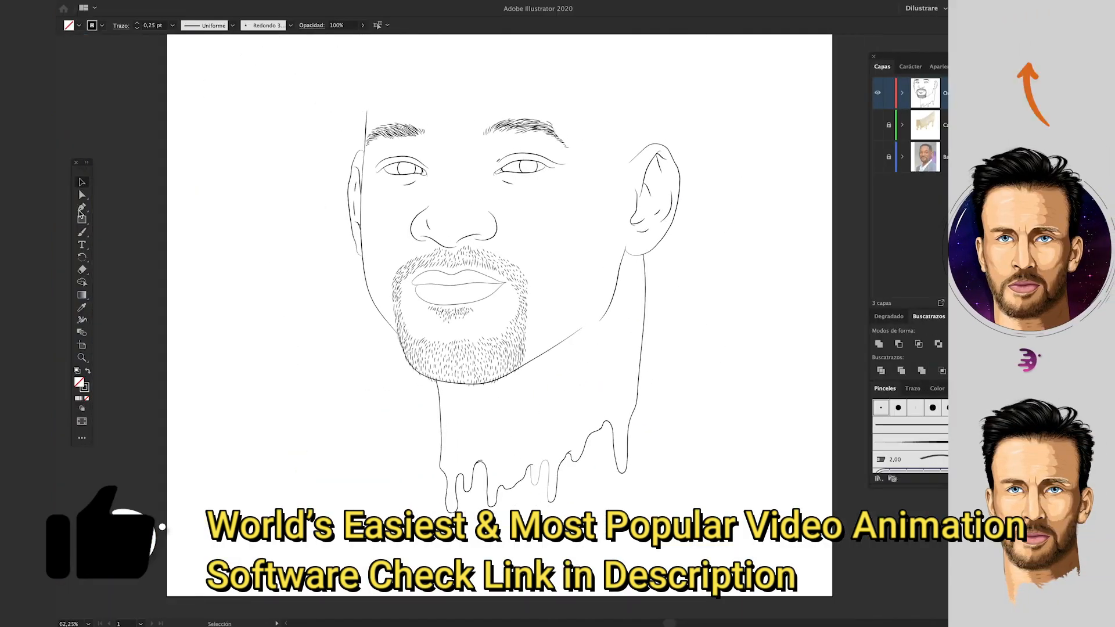
Reflect the drip envelope across the vertical axis with the preview turned on
left_click_drag(730, 562, 399, 391)
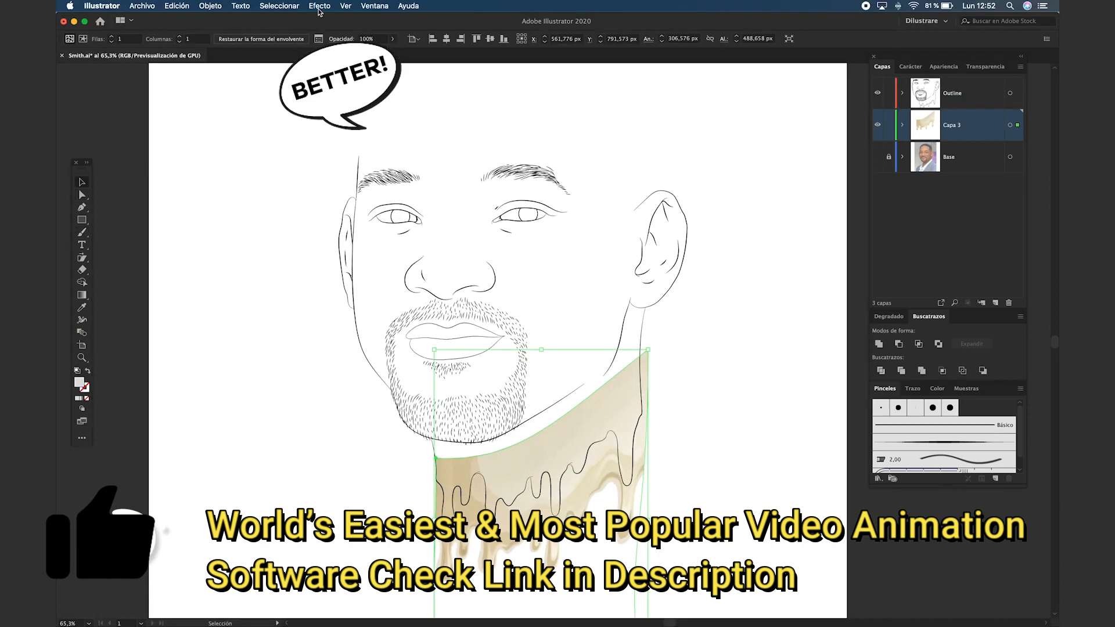
left_click(210, 6)
left_click(357, 54)
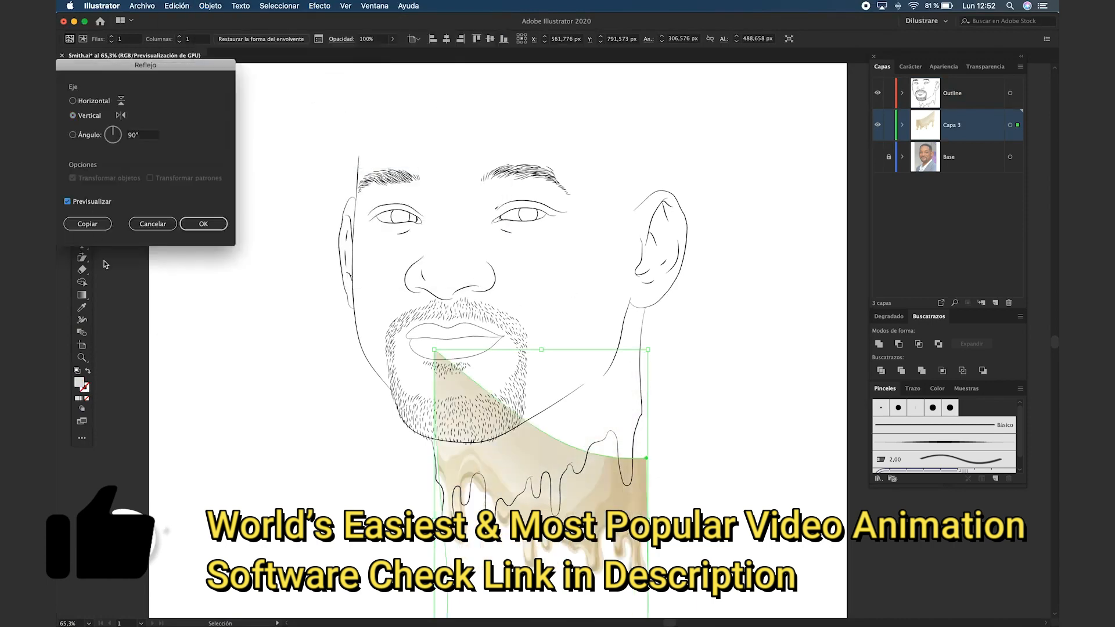
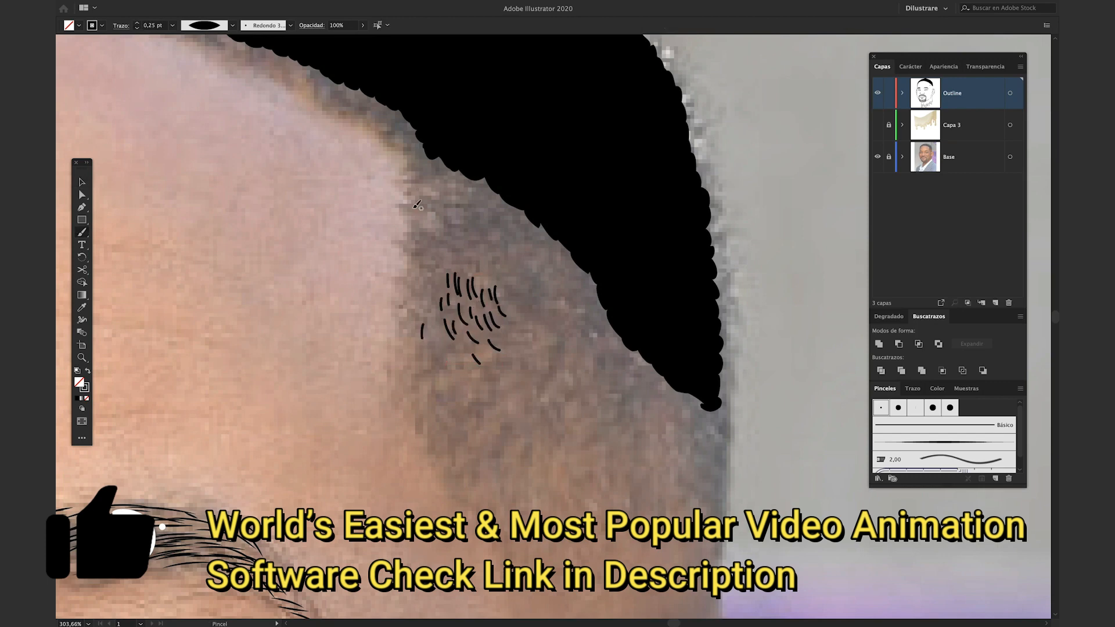
Fill the photo's right temple below the solid black hair by duplicating the short 0,25 pt hair strokes along the hair's edge
mouse_move(433, 335)
left_mouse_down()
mouse_move(480, 236)
mouse_move(467, 174)
mouse_move(582, 271)
left_mouse_up()
left_click_drag(583, 276, 616, 328, "alt")
left_click_drag(616, 329, 660, 387, "alt")
mouse_move(660, 387)
left_mouse_down("alt")
mouse_move(702, 430)
mouse_move(566, 311)
left_mouse_up("alt")
mouse_move(566, 312)
left_mouse_down("alt")
mouse_move(464, 206)
mouse_move(552, 354)
mouse_move(625, 401)
mouse_move(708, 489)
left_mouse_up("alt")
mouse_move(707, 489)
left_mouse_down("alt")
mouse_move(624, 440)
mouse_move(453, 280)
mouse_move(564, 401)
left_mouse_up("alt")
left_click(526, 451)
left_click_drag(526, 451, 511, 451, "super")
left_click_drag(511, 451, 537, 306)
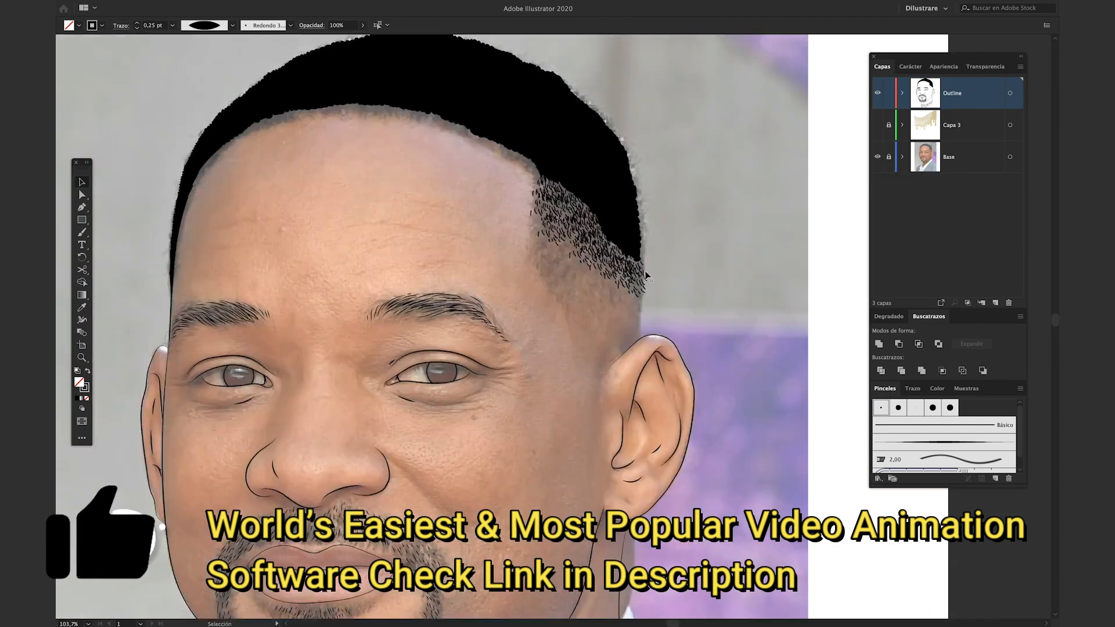
Give the hair strokes on the photo's right temple the tapered width profile and a 0,5 pt stroke weight
scroll(650, 280, "up", 3)
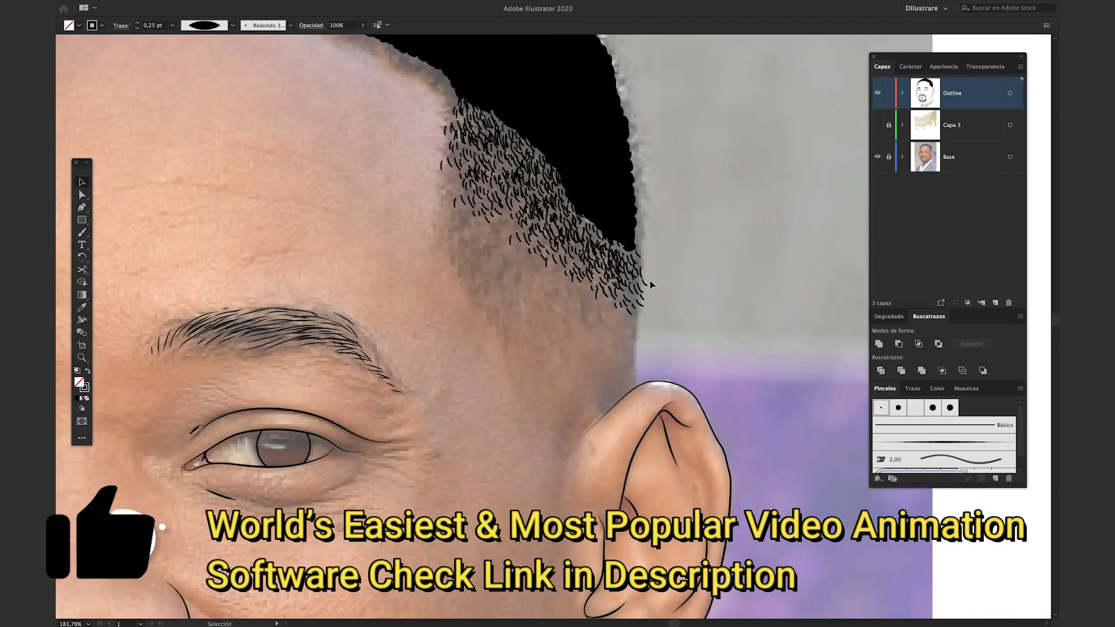
left_click_drag(475, 116, 453, 78)
left_click_drag(612, 73, 626, 166)
left_click(626, 166, "shift")
left_click(253, 28)
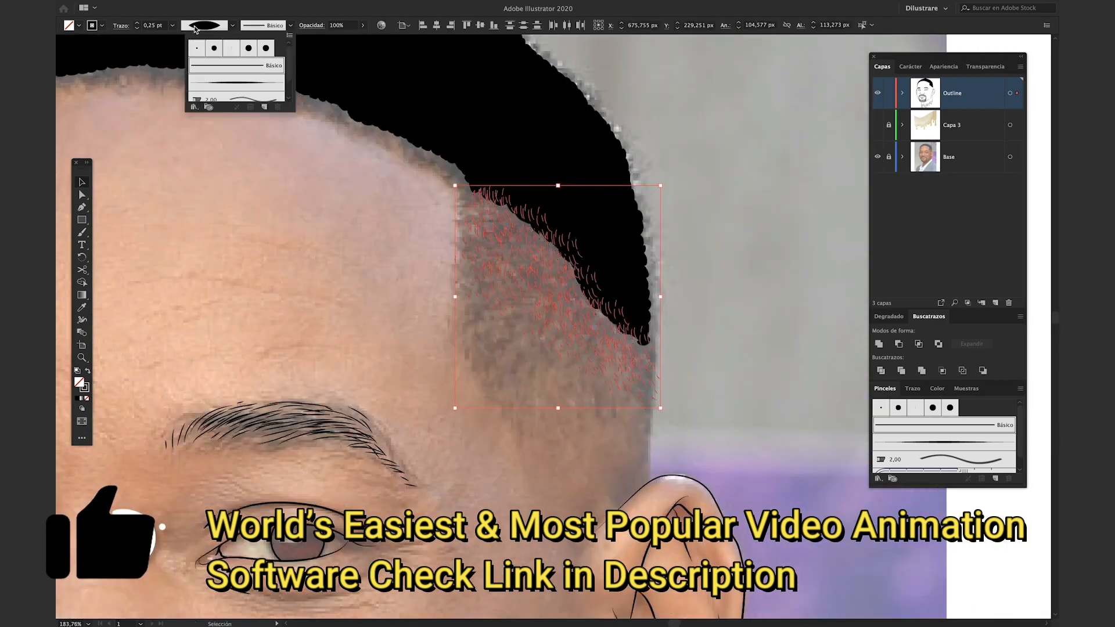
left_click(215, 67)
left_click(137, 24)
left_click(188, 106)
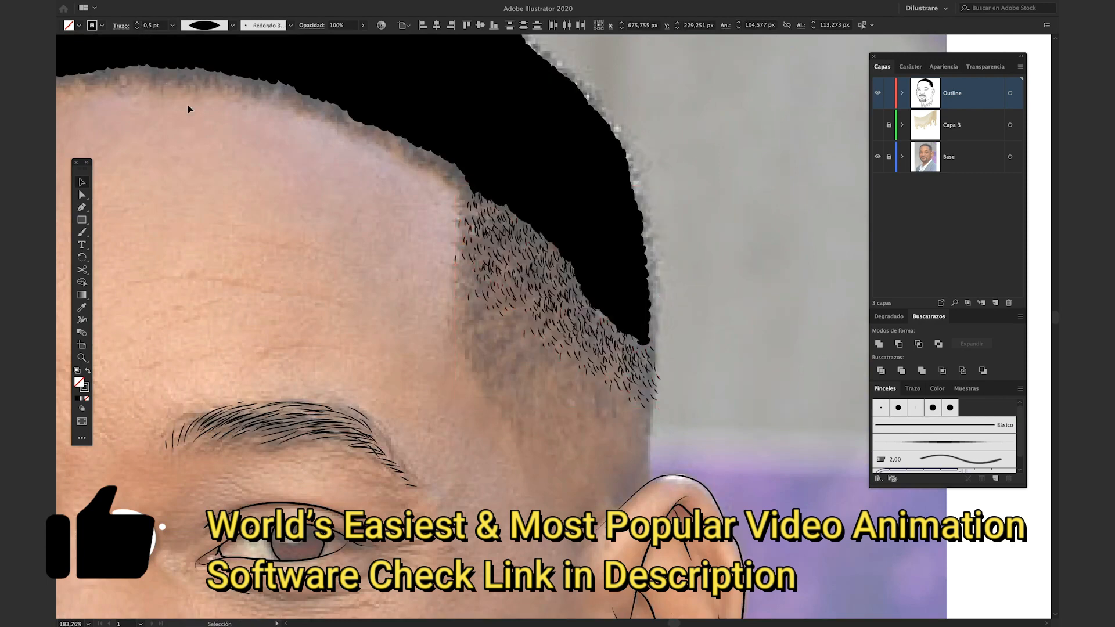
Duplicate a group of the temple hair strokes at the upper corner where the hairline meets the solid black hair
scroll(560, 275, "up", 3)
left_click(548, 314)
left_click(530, 229)
left_click(449, 209)
left_click(579, 425)
mouse_move(648, 348)
left_mouse_down()
mouse_move(665, 361)
mouse_move(598, 320)
mouse_move(522, 213)
mouse_move(458, 160)
left_mouse_up()
left_click(622, 344)
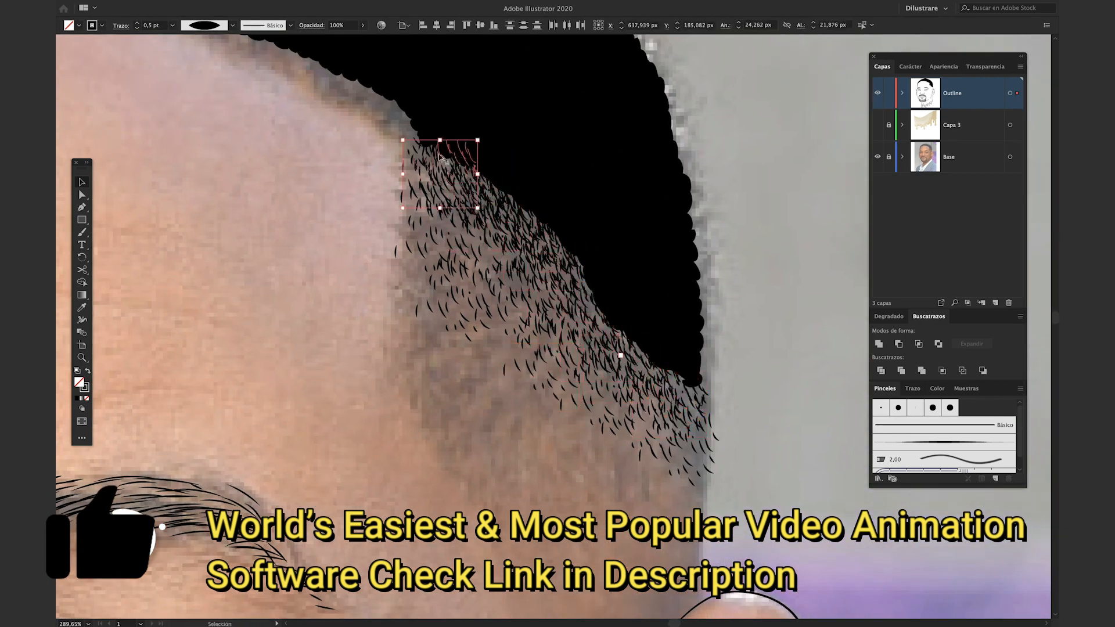
Thicken the temple transition by duplicating small groups of the 0,5 pt hair strokes along the solid hair's diagonal edge
scroll(607, 457, "up", 2)
left_click(601, 265)
mouse_move(602, 264)
left_mouse_down()
mouse_move(703, 340)
mouse_move(660, 327)
mouse_move(568, 198)
left_mouse_up()
scroll(568, 198, "up", 3)
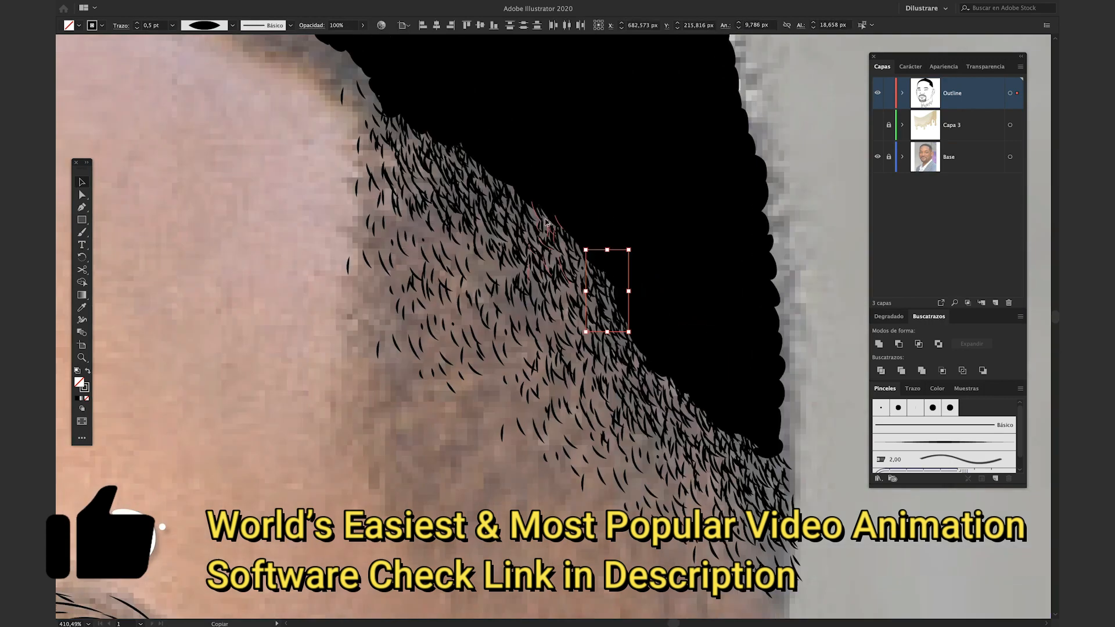
left_click_drag(607, 291, 511, 207)
mouse_move(511, 206)
left_mouse_down()
mouse_move(412, 156)
mouse_move(384, 117)
left_mouse_up()
left_click_drag(384, 116, 575, 264)
left_click_drag(586, 269, 682, 407)
left_click(575, 378)
Hide the Base layer and inspect the line art and the density of the temple hair strokes
scroll(575, 379, "down", 8)
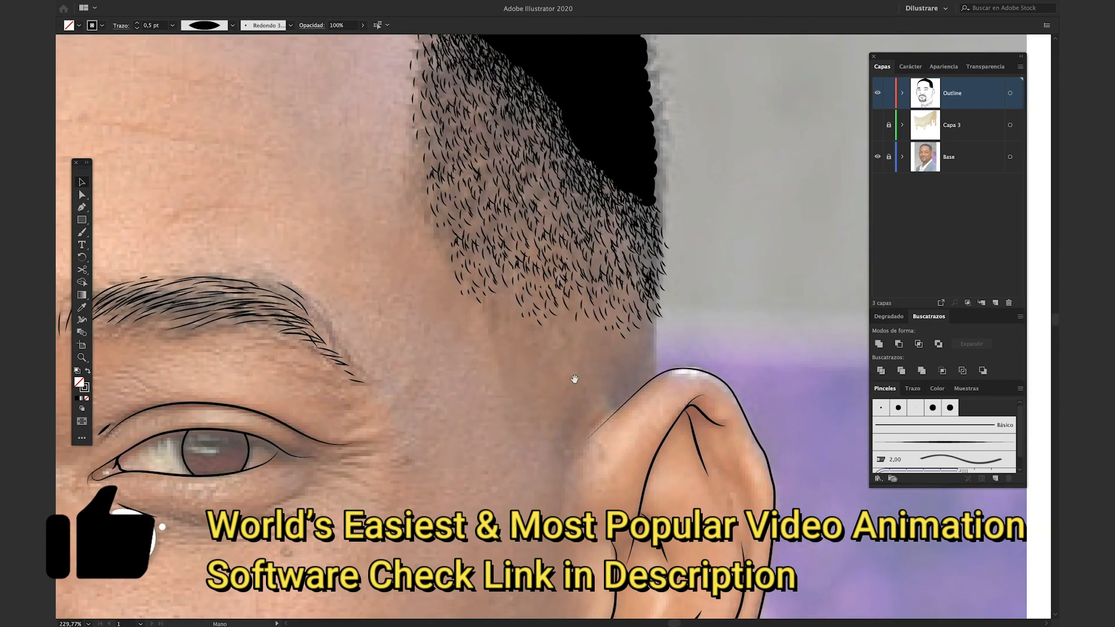
left_click(877, 157)
scroll(780, 234, "down", 3)
scroll(778, 241, "down", 3)
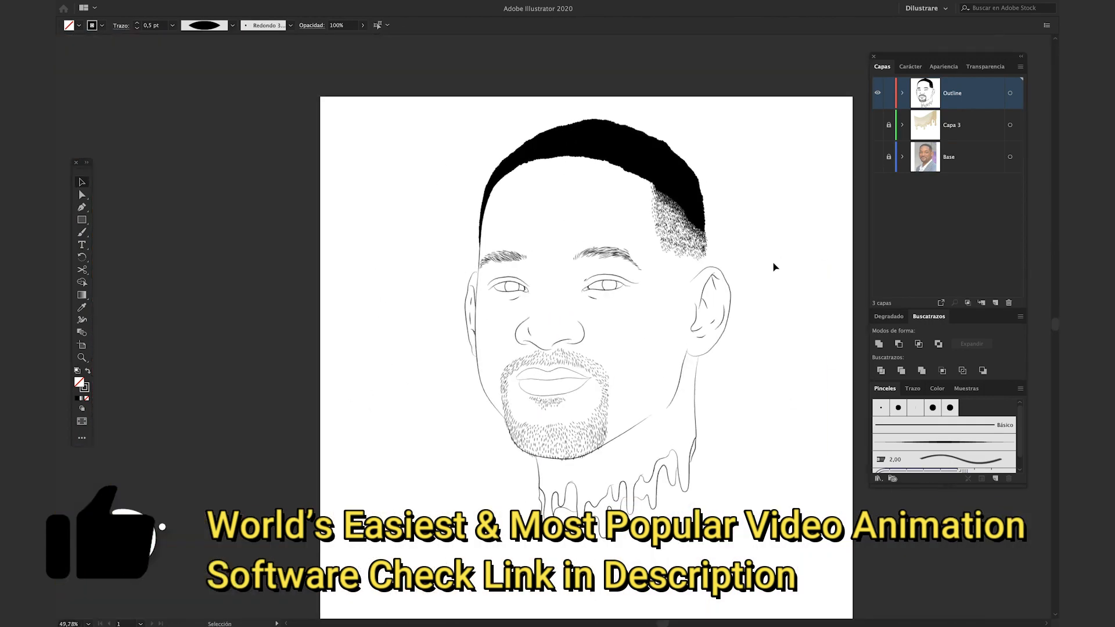
scroll(687, 297, "right", 1)
scroll(680, 254, "up", 8)
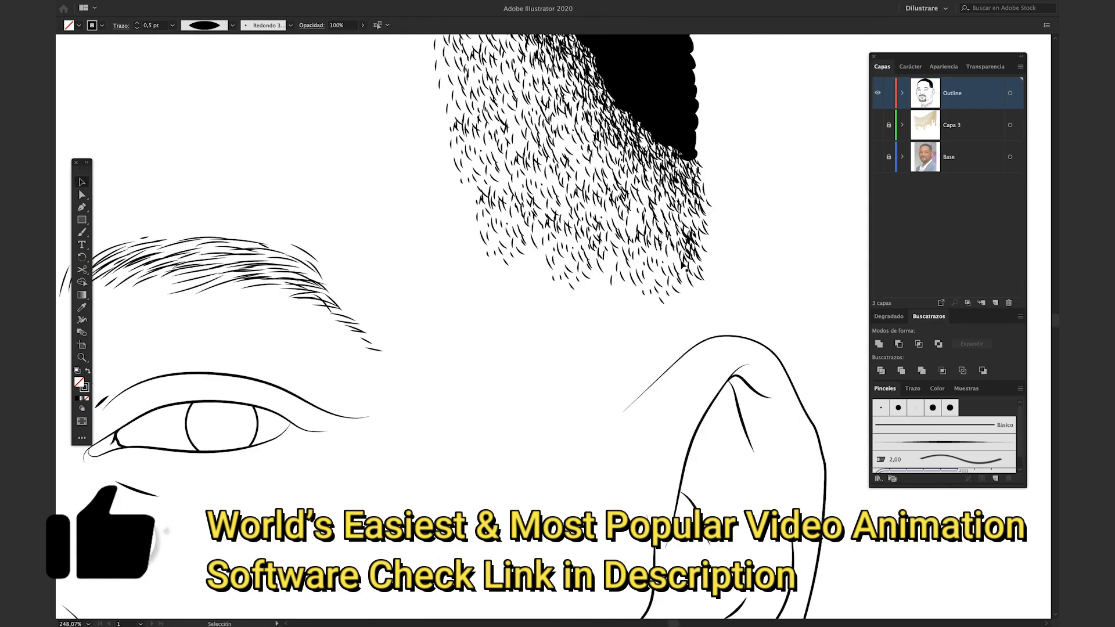
Show the Base layer and draw a tiny solid black circle about 1,8 px wide below the temple hair
left_click(877, 157)
scroll(540, 326, "up", 3)
left_click(82, 221)
left_click(100, 232)
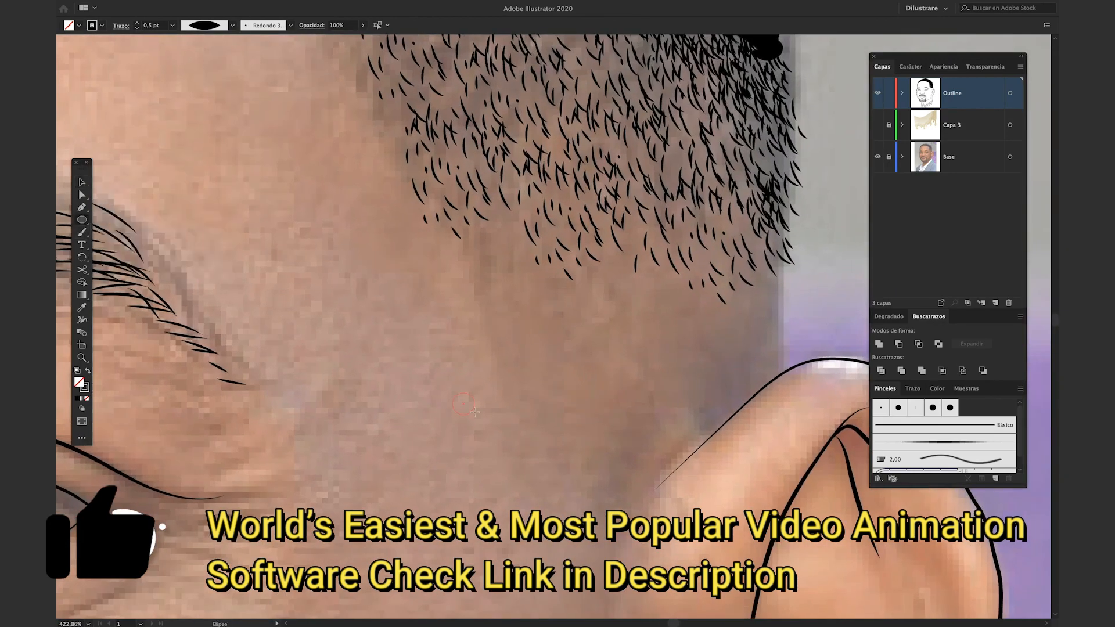
left_click_drag(465, 404, 467, 406)
key("v")
scroll(485, 451, "up", 7)
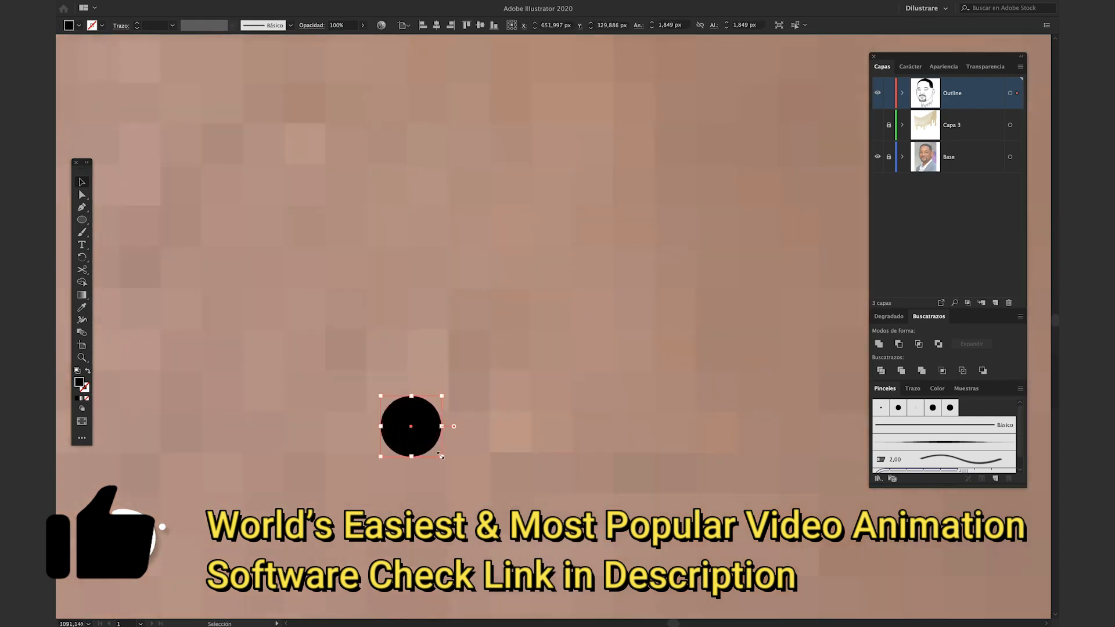
Shrink the dot to about 0,7 px and duplicate it in clusters to stipple the fade below the temple hair strokes
scroll(349, 397, "down", 4)
left_click_drag(356, 402, 362, 371)
left_click_drag(356, 402, 376, 390)
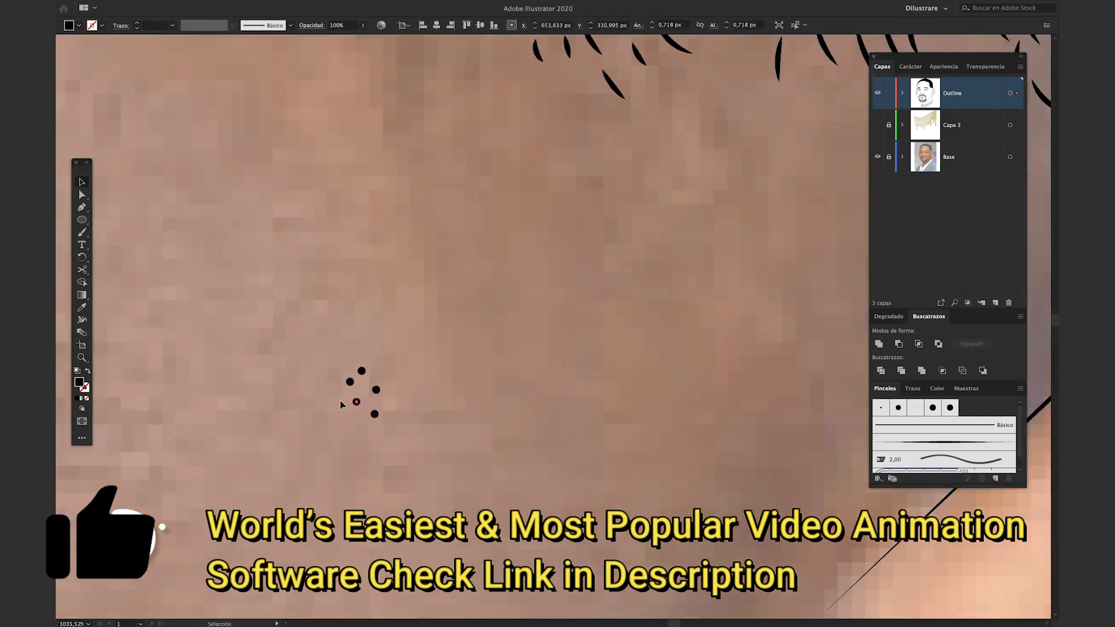
left_click_drag(410, 460, 319, 339)
scroll(479, 471, "down", 3)
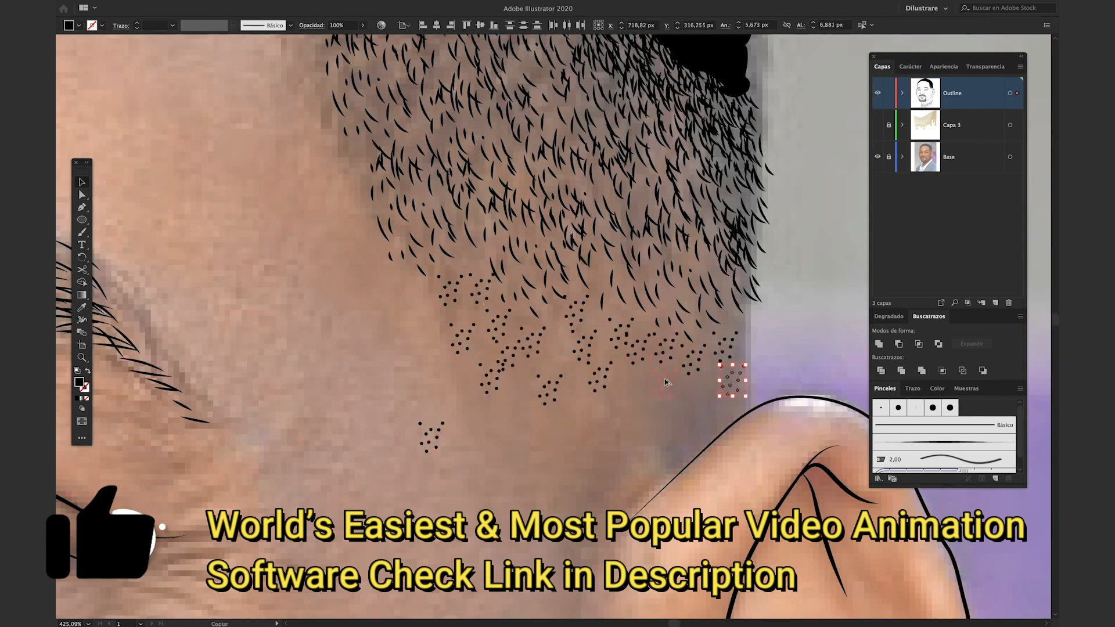
left_click(646, 384)
Brush a short curved stroke beside the hair's left edge and give it the Básico brush, a tapered profile and 0,75 pt
key("b")
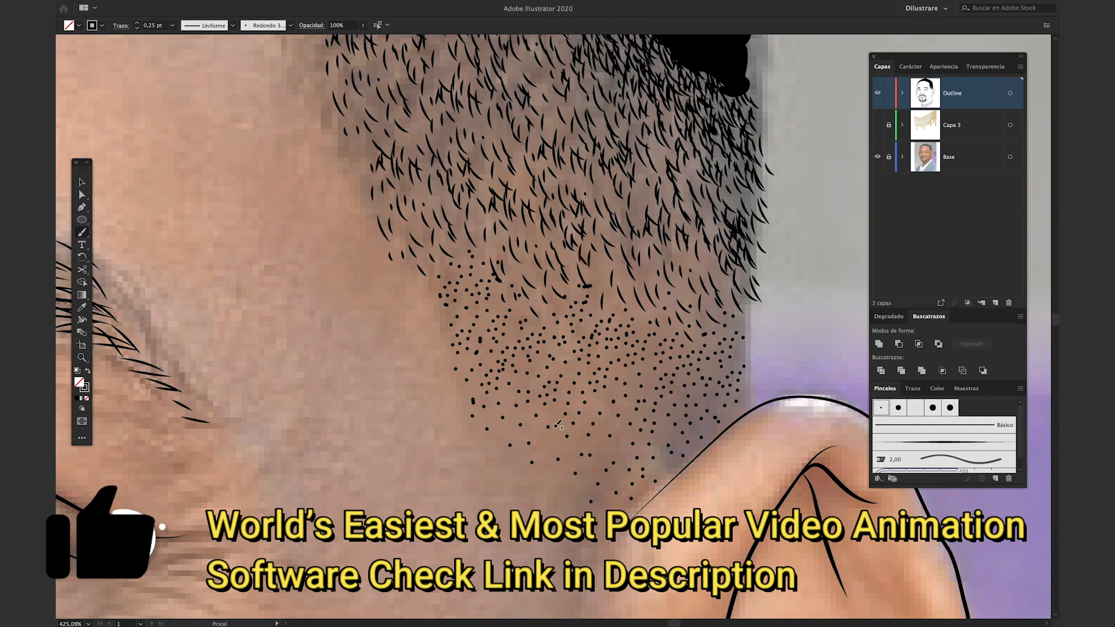
scroll(565, 467, "down", 3)
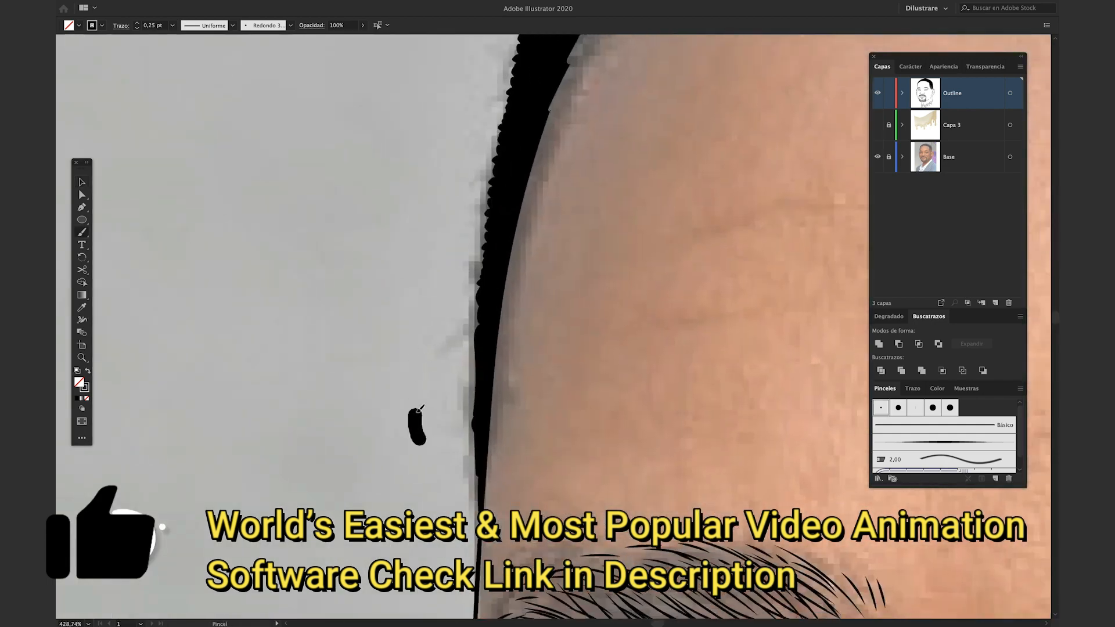
left_click_drag(418, 412, 422, 402)
key("v")
left_click(416, 421)
left_click(290, 25)
left_click(233, 64)
left_click(233, 25)
left_click(200, 58)
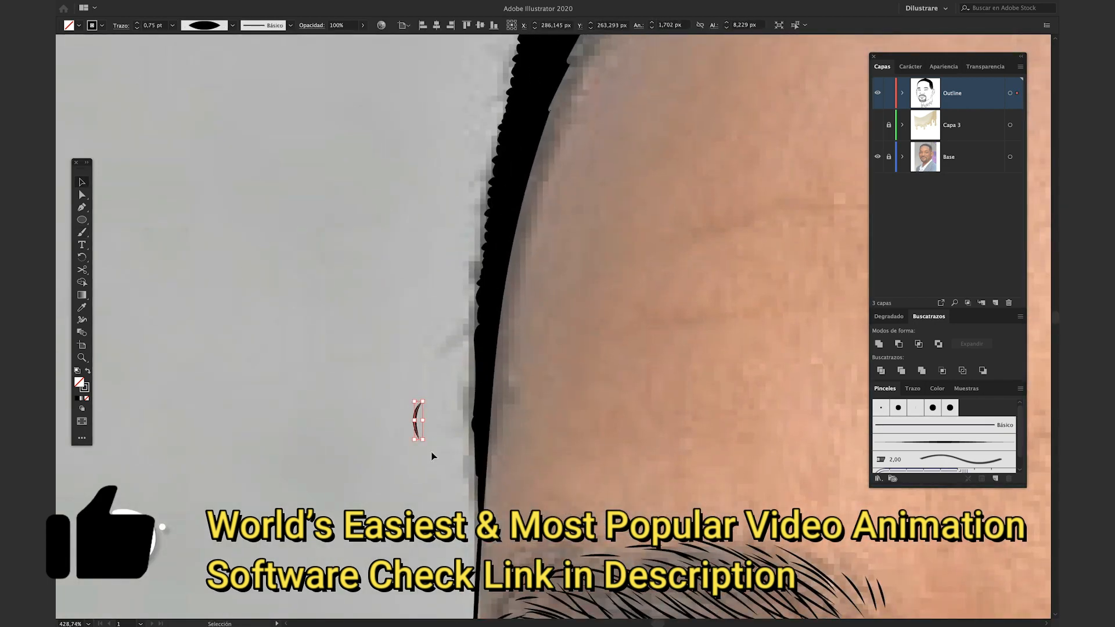
Duplicate the curved stroke into a short column and place copies of the column up the left edge of the solid hair
left_click(432, 456)
left_click_drag(416, 423, 418, 482)
left_click_drag(434, 498, 408, 413)
mouse_move(415, 423)
left_mouse_down()
mouse_move(473, 406)
mouse_move(473, 394)
left_mouse_up()
left_click_drag(474, 394, 472, 332)
left_click_drag(471, 332, 481, 281)
left_click_drag(481, 281, 489, 235)
Continue the curved strokes over the upper left outer edge of the solid hair with rotated copies
key("r")
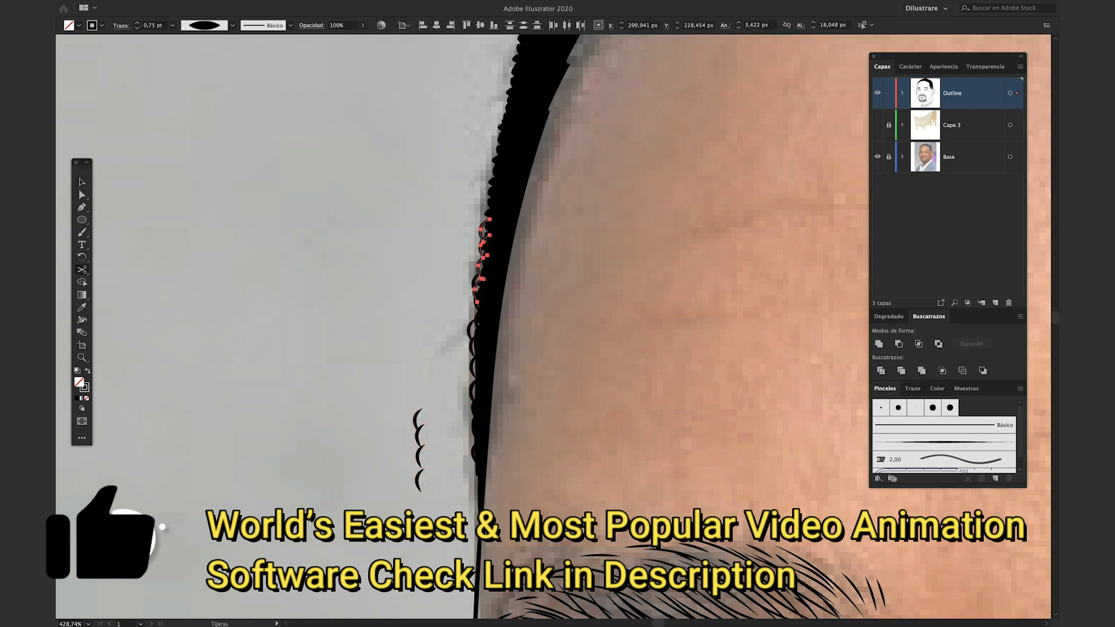
scroll(487, 244, "up", 2)
left_click_drag(415, 469, 485, 200)
key("r")
left_click(486, 253)
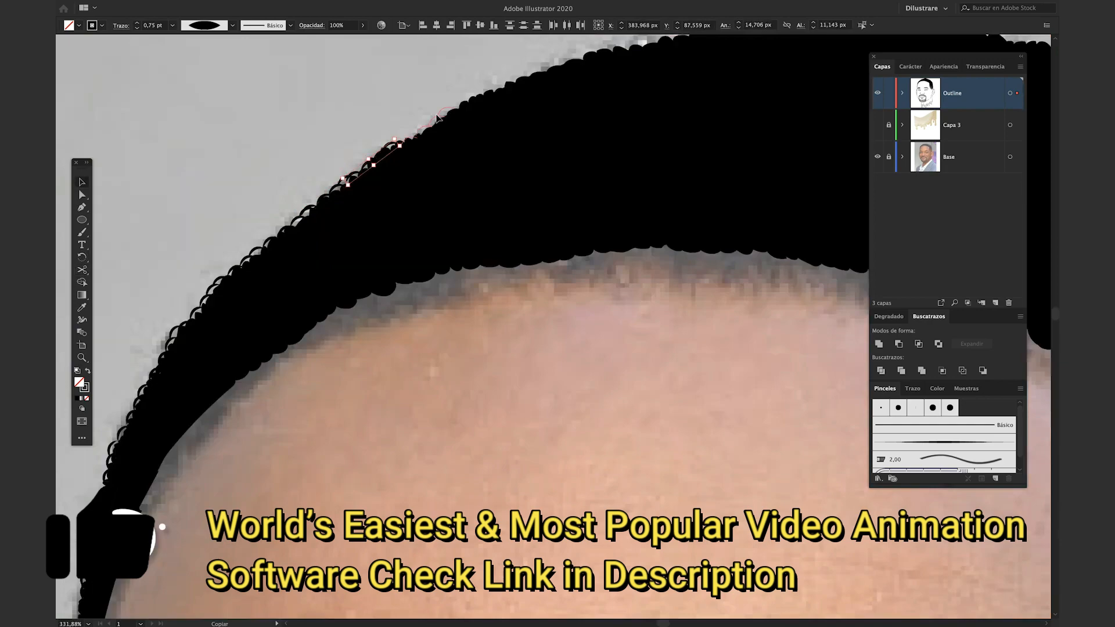
scroll(609, 255, "up", 5)
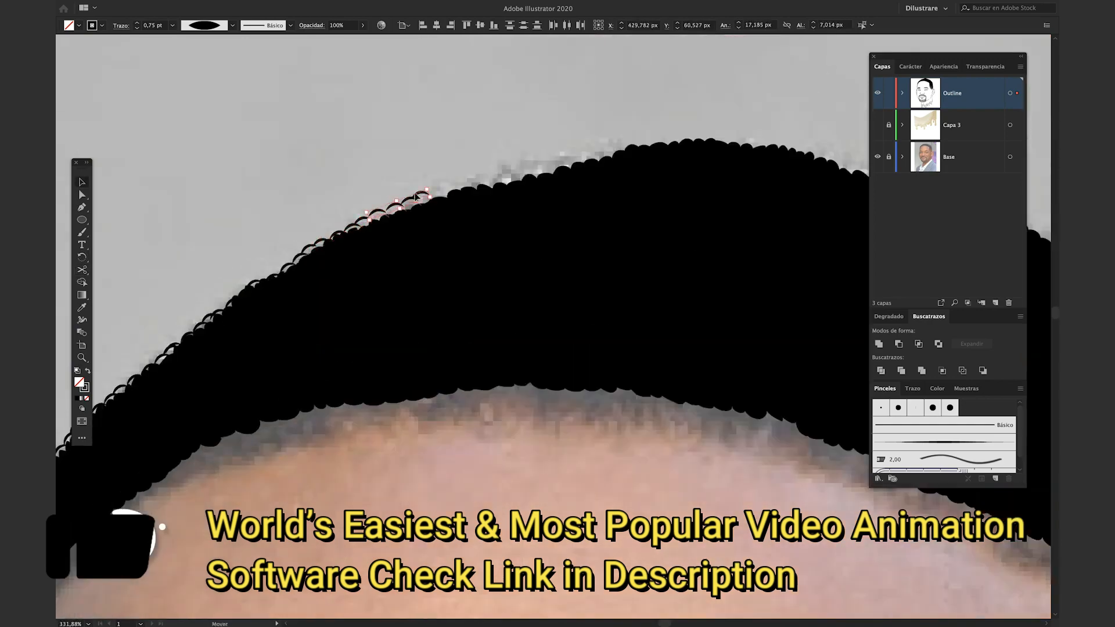
left_click_drag(609, 256, 612, 259)
Carry the curved strokes on around the photo's right side of the solid hair and over to the front hairline
scroll(581, 255, "right", 5)
scroll(522, 238, "down", 5)
mouse_move(479, 226)
left_mouse_down()
mouse_move(523, 232)
mouse_move(530, 278)
mouse_move(540, 279)
mouse_move(507, 45)
left_mouse_up()
scroll(531, 279, "down", 5)
left_click_drag(554, 232, 517, 273)
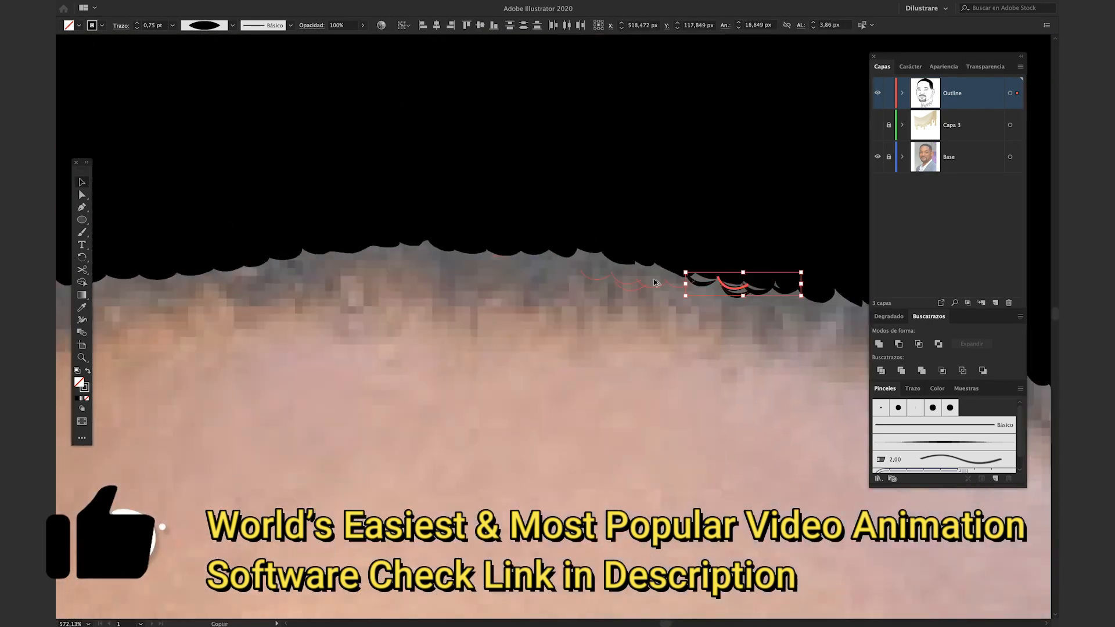
Duplicate the curved strokes along the front hairline from the middle of the forehead to the photo's left temple
left_click_drag(746, 288, 630, 270)
mouse_move(511, 279)
left_mouse_down()
mouse_move(585, 272)
mouse_move(848, 198)
left_mouse_up()
left_click_drag(848, 177, 624, 212)
left_click_drag(418, 278, 585, 187)
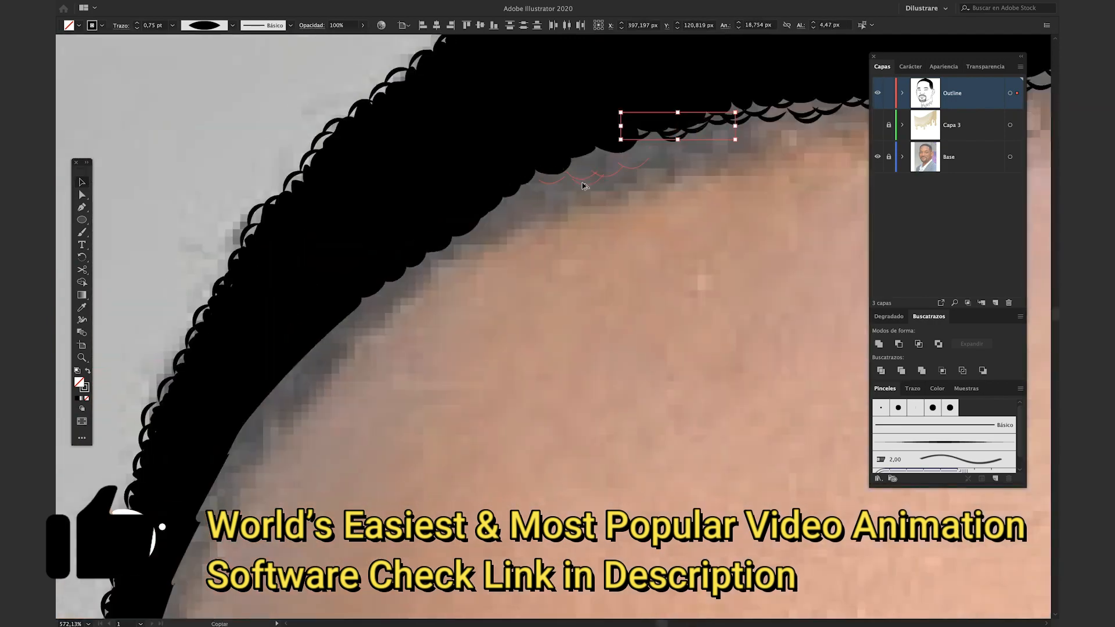
left_click_drag(668, 134, 566, 174)
left_click_drag(528, 212, 598, 140)
mouse_move(511, 201)
left_mouse_down()
mouse_move(413, 263)
mouse_move(349, 328)
left_mouse_up()
left_click(459, 238)
Complete the front hairline toward the photo's right temple with further copies of the curved strokes
scroll(459, 238, "right", 10)
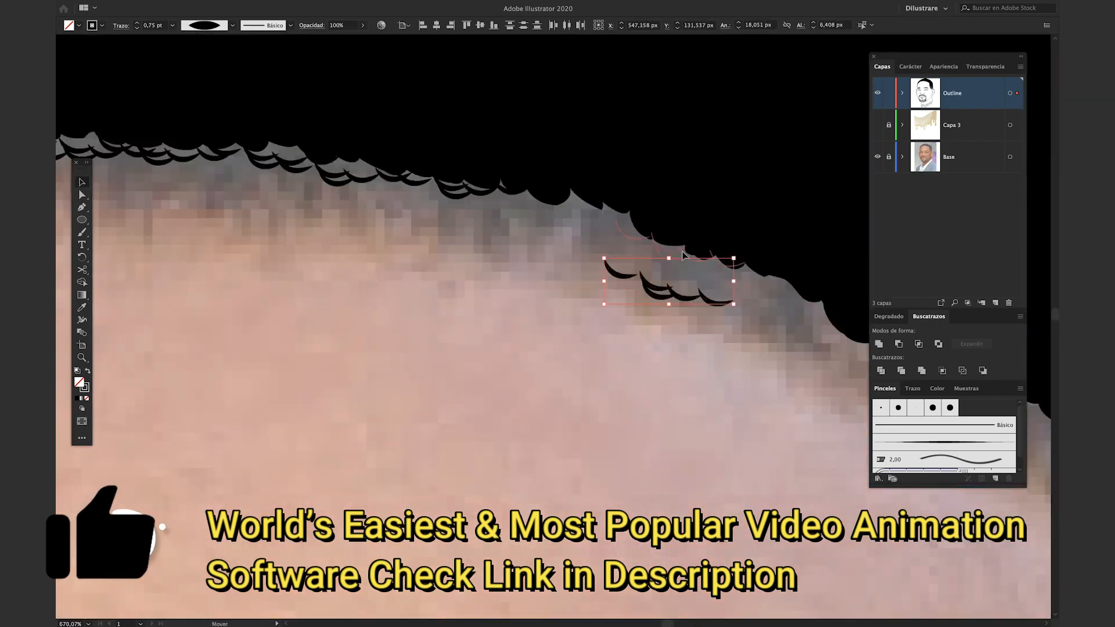
left_click_drag(685, 290, 558, 232)
left_click_drag(291, 160, 359, 182)
scroll(528, 227, "right", 5)
left_click_drag(666, 317, 731, 348)
key("ctrl+minus")
key("ctrl+minus")
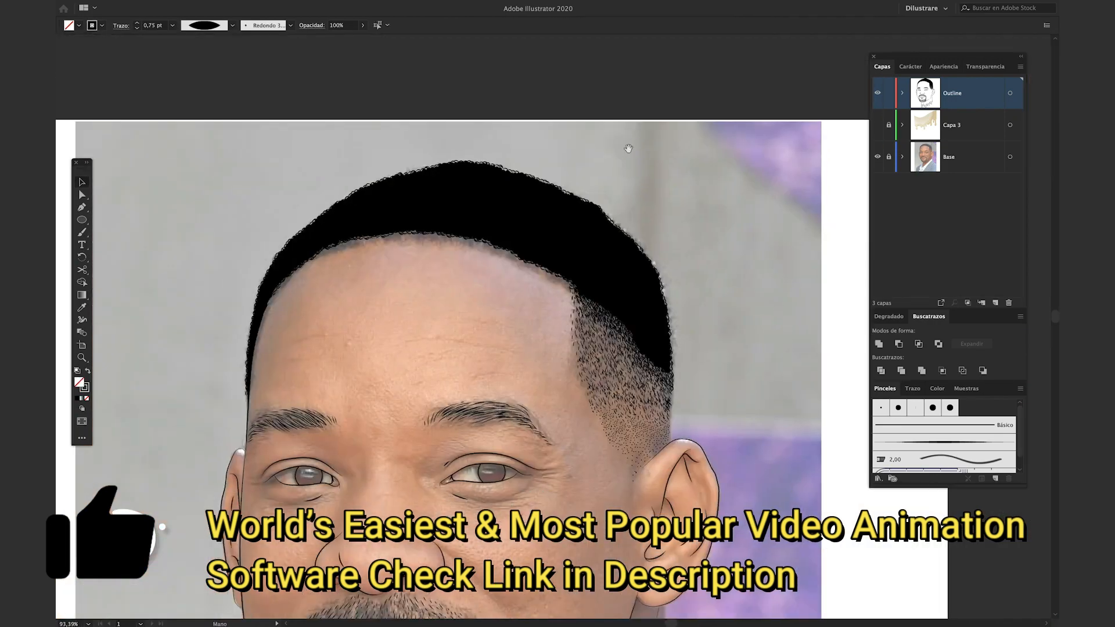
key("ctrl+minus")
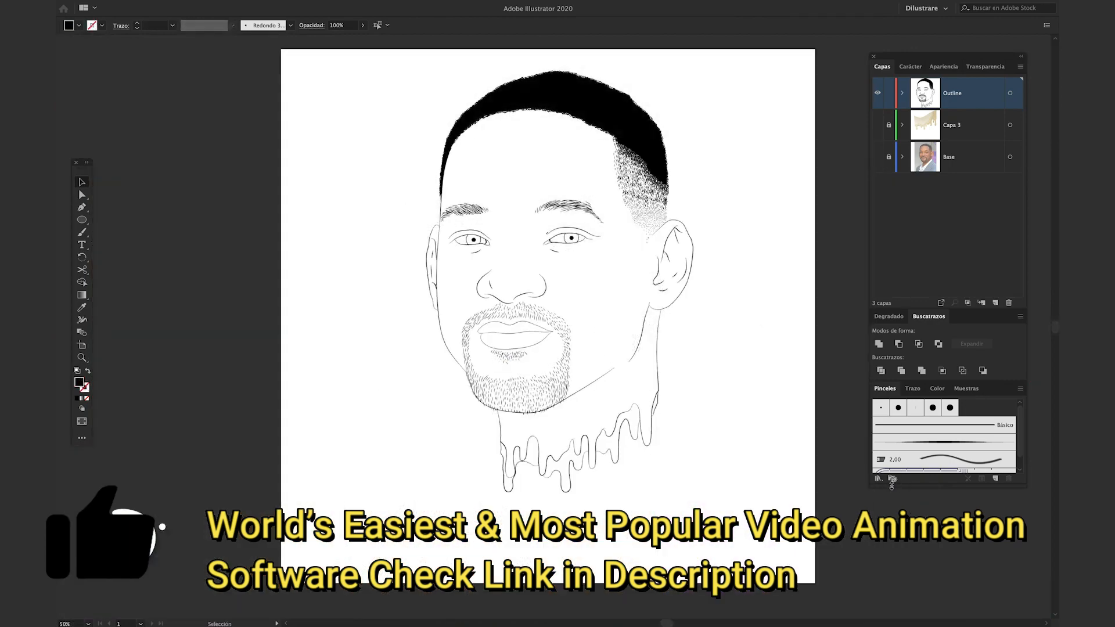
Load the brush library DilusBrushOrig.ai from the Descargas folder and enlarge its panel beside the portrait
left_click(878, 478)
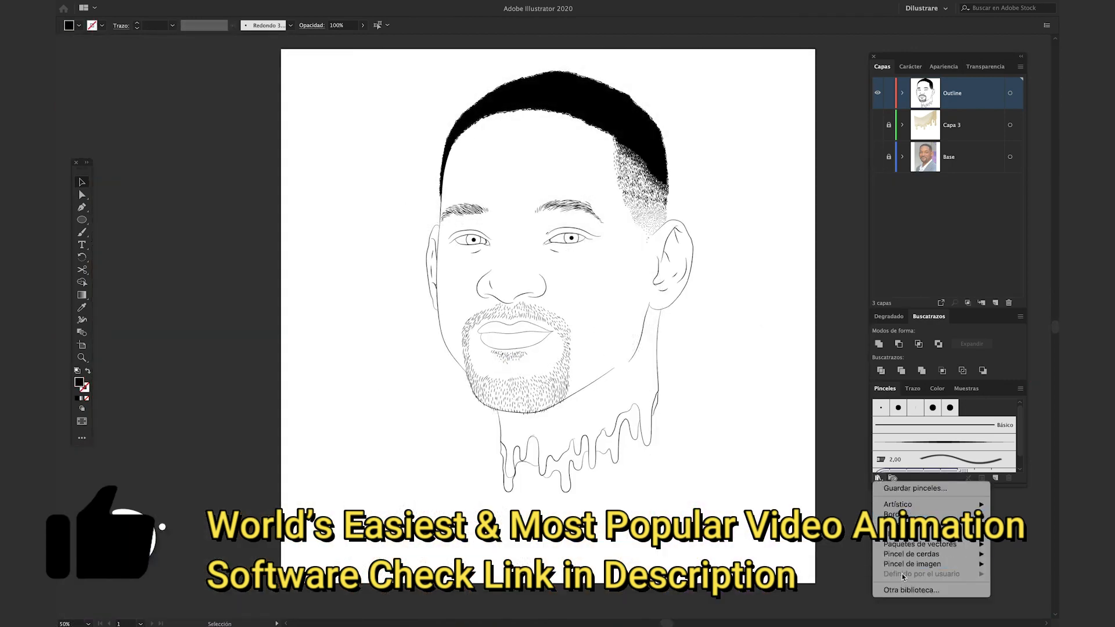
left_click(909, 591)
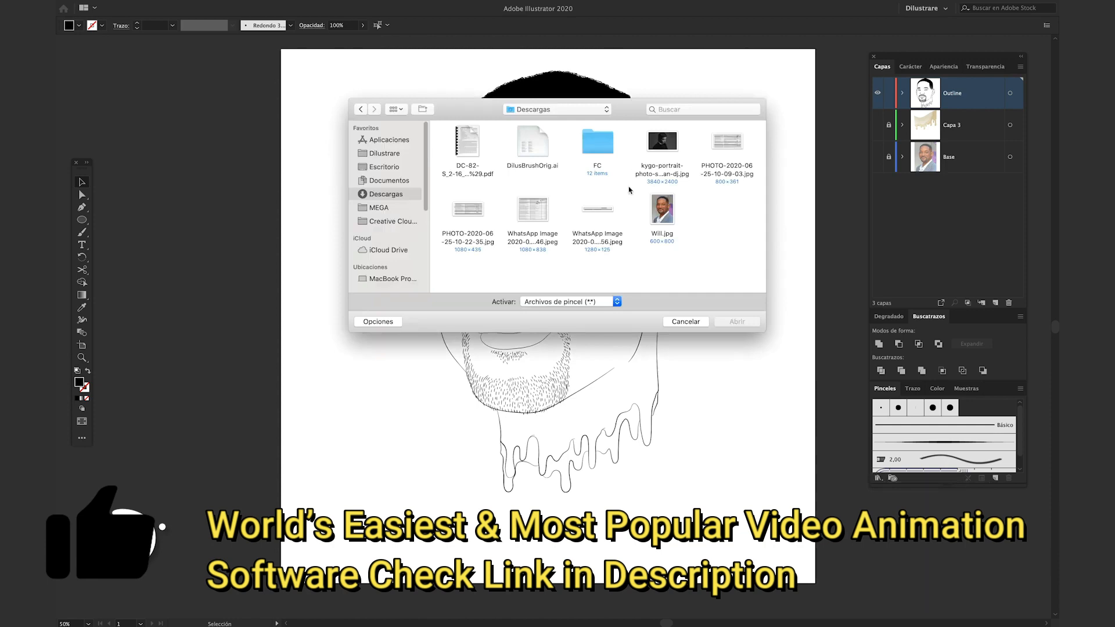
left_click(534, 153)
left_click(746, 327)
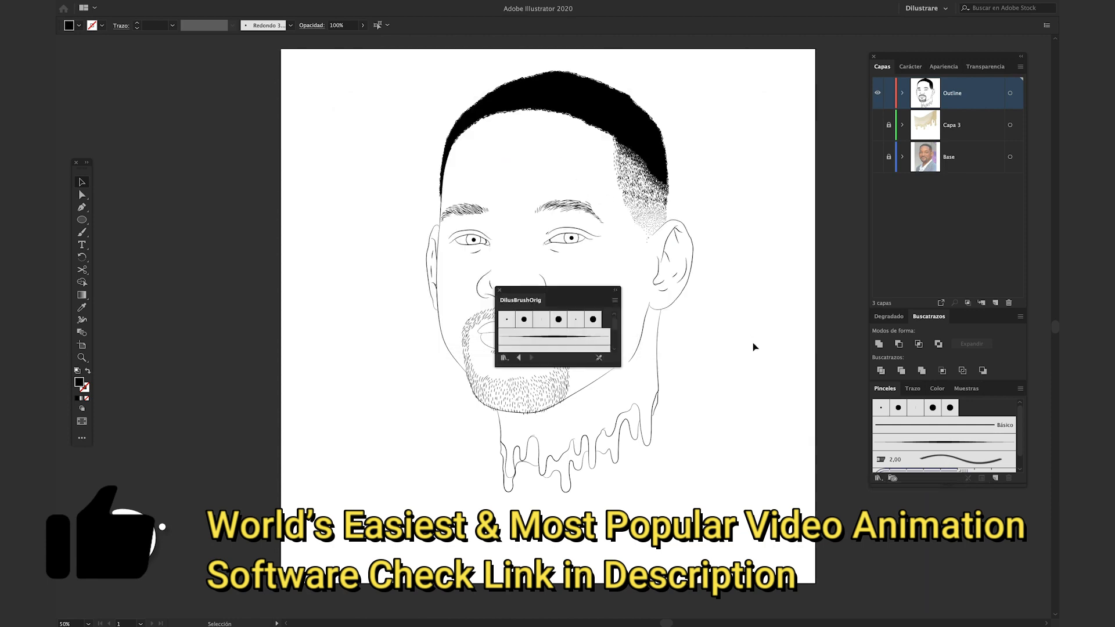
left_click_drag(557, 288, 182, 91)
left_click_drag(243, 172, 243, 261)
Paint a short stroke with the one-sided tapered brush where the left neck line meets the chin and set it to 0,25 pt
left_click(203, 172)
scroll(494, 413, "up", 10)
key("b")
left_click_drag(519, 440, 488, 293)
key("v")
left_click(506, 372)
left_click(137, 28)
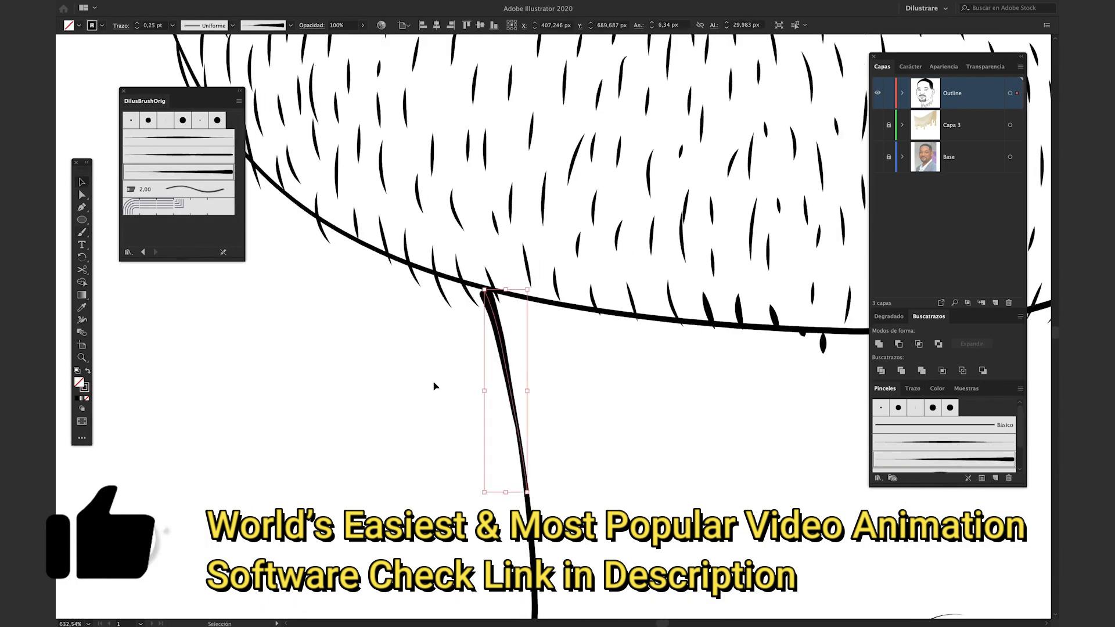
Add more tapered brush strokes at 0,05 pt along the outline, undoing the first attempt
scroll(436, 386, "up", 5)
key("b")
mouse_move(338, 116)
left_mouse_down()
mouse_move(474, 269)
mouse_move(554, 516)
left_mouse_up()
key("ctrl+z")
left_click_drag(471, 483, 565, 573)
left_click_drag(541, 253, 576, 387)
left_click_drag(601, 462, 576, 388)
Adjust the upper anchor point of the right neck line so that it meets the bottom of the earlobe
scroll(585, 423, "up", 3)
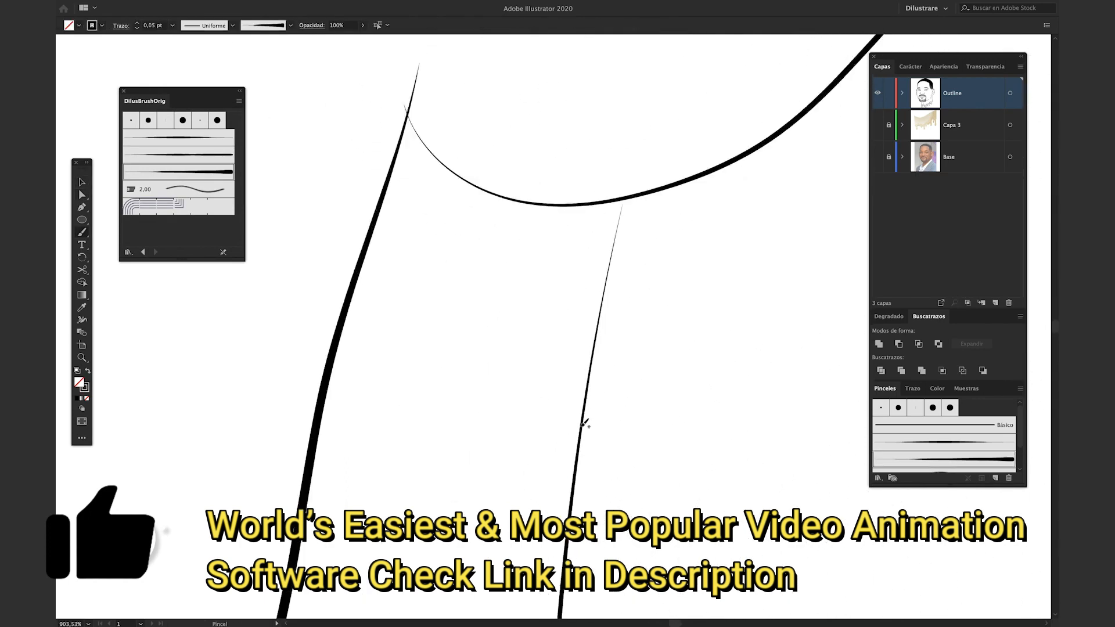
key("a")
scroll(626, 210, "up", 4)
left_click(626, 209)
scroll(604, 215, "down", 4)
scroll(565, 388, "up", 5)
left_click(546, 478)
scroll(604, 290, "down", 4)
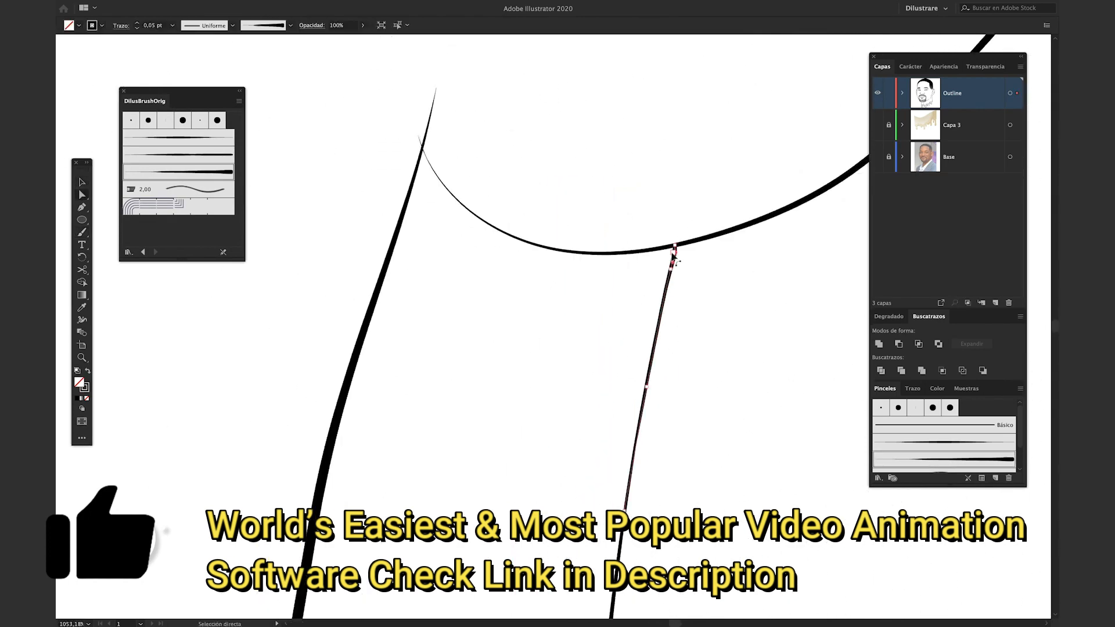
Move the end anchor of the earlobe curve onto the jaw line and brush a tapered stroke at the joint
scroll(418, 145, "up", 5)
left_click_drag(289, 84, 308, 106)
key("b")
left_click_drag(686, 341, 302, 98)
key("a")
scroll(511, 326, "down", 10)
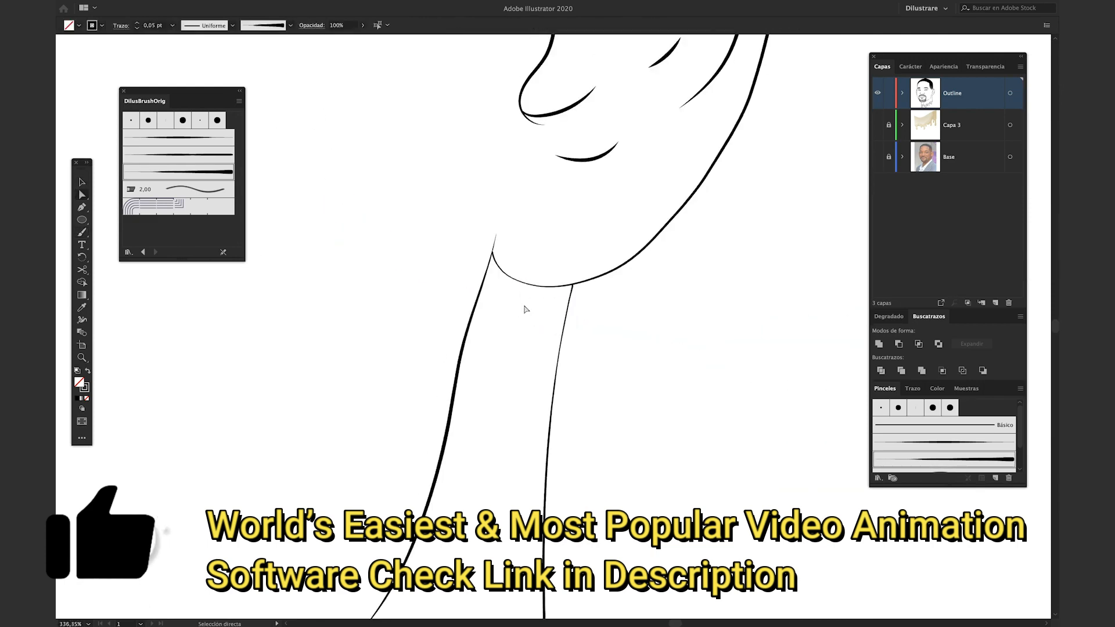
Close the DilusBrushOrig library and fit the whole portrait in the view
left_click(123, 91)
key("ctrl+0")
key("v")
scroll(257, 364, "left", 3)
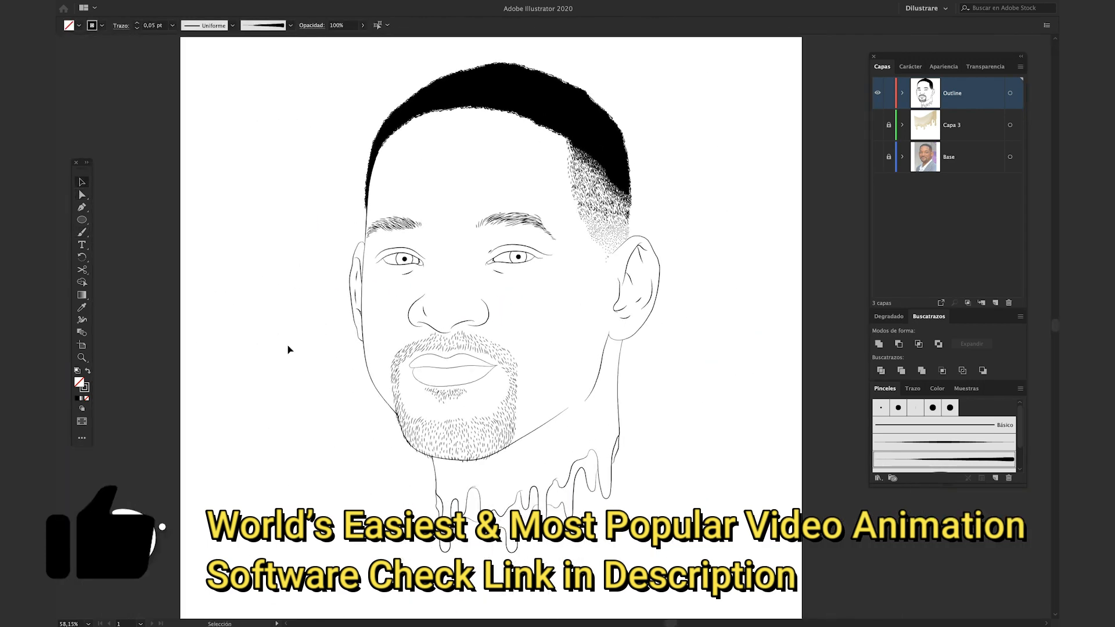
Thicken the line junctions at the left ear's top, the eye corner, the inner ear and the earlobe with black Pencil shapes
key("n")
scroll(391, 256, "up", 10)
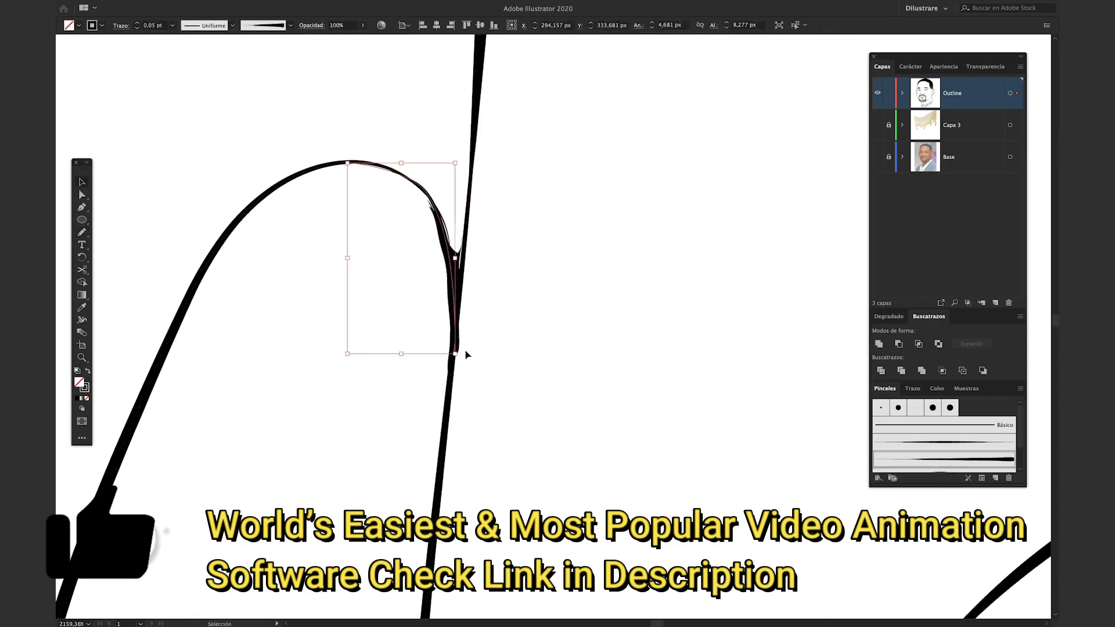
scroll(469, 210, "down", 5)
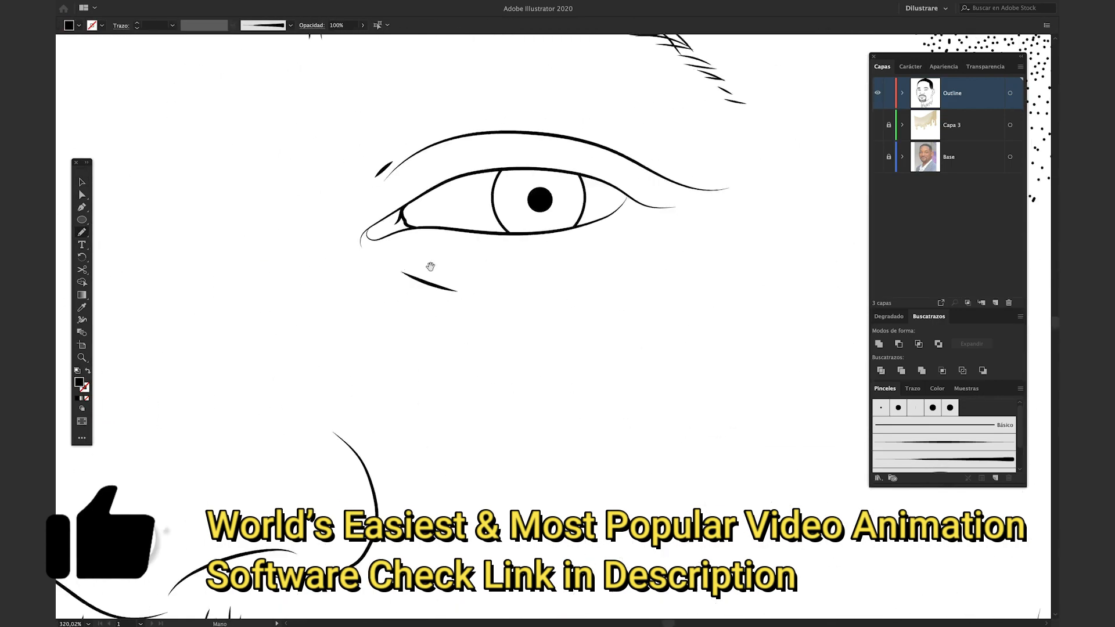
scroll(533, 205, "down", 5)
scroll(555, 92, "up", 2)
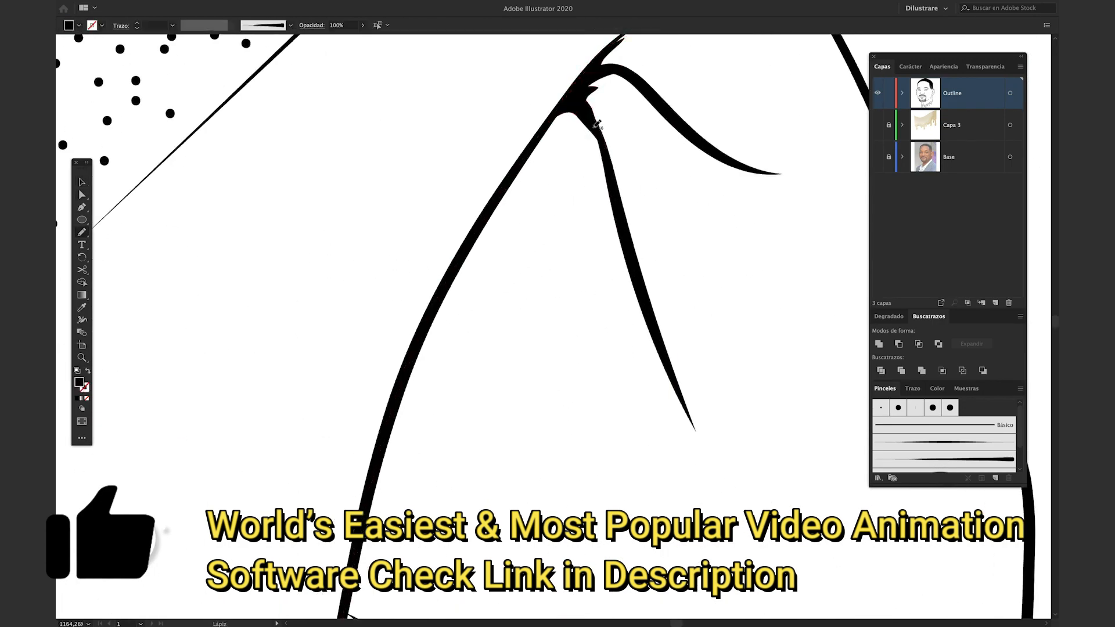
scroll(553, 108, "up", 3)
scroll(552, 220, "down", 5)
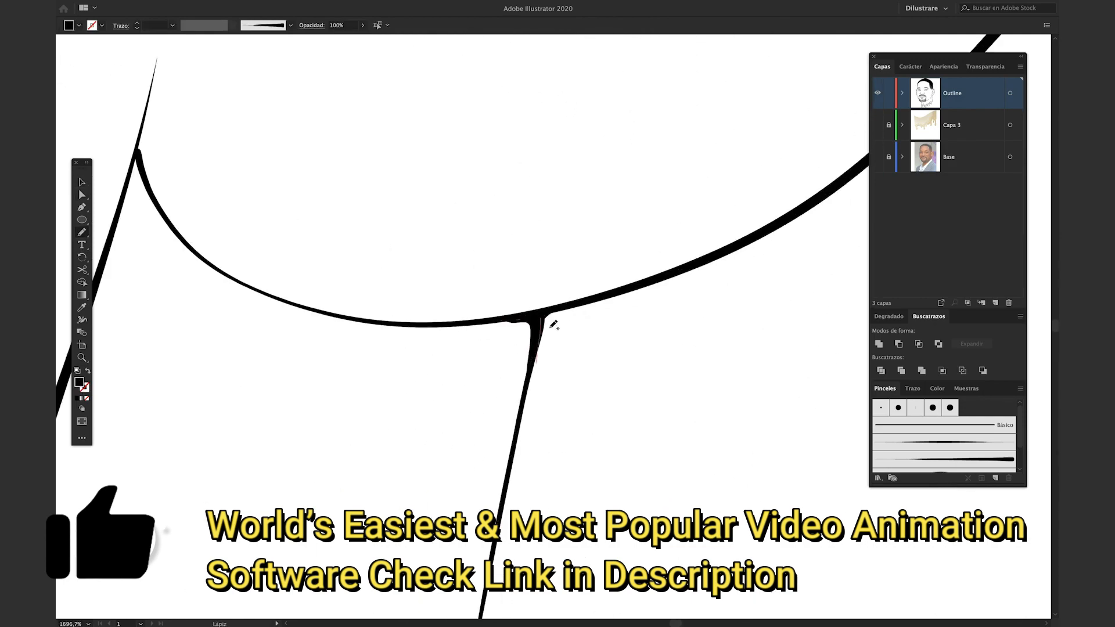
scroll(557, 325, "down", 2)
scroll(562, 330, "down", 3)
Thicken the line junction at the left mouth corner with a black Pencil shape and move its end anchor onto the lip line
scroll(326, 309, "up", 8)
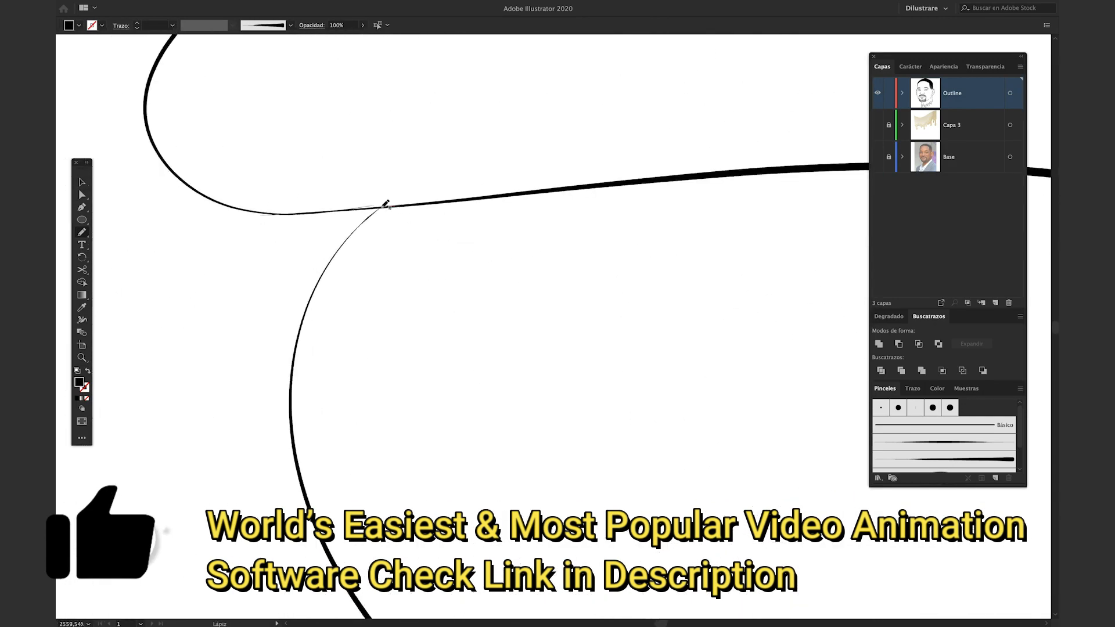
left_click_drag(318, 280, 447, 200)
scroll(370, 336, "up", 3)
scroll(370, 335, "left", 2)
left_click_drag(540, 327, 538, 327)
key("a")
left_click(267, 285)
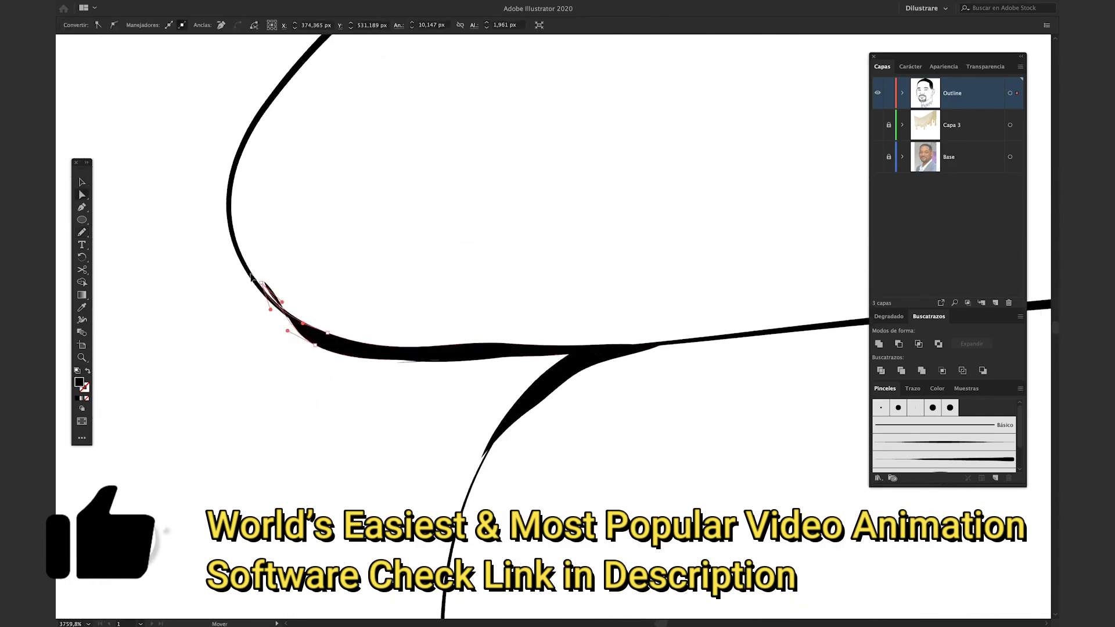
left_click_drag(267, 285, 244, 263)
Thicken the converging lip lines at the right mouth corner with small Pencil shapes
key("n")
scroll(568, 420, "down", 10)
scroll(688, 404, "up", 10)
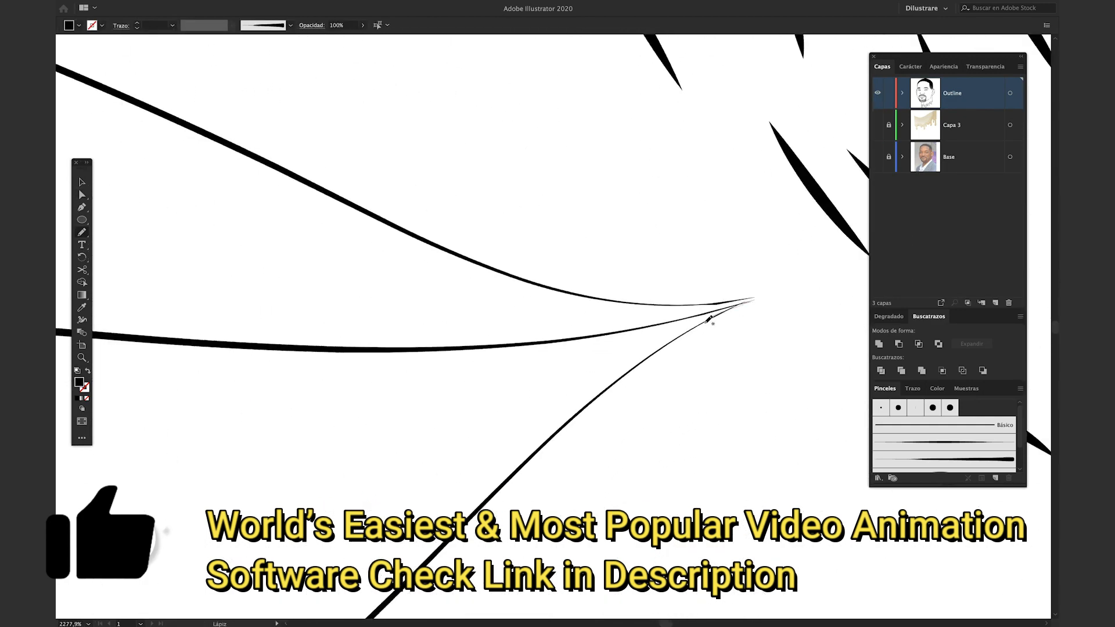
scroll(690, 300, "down", 10)
key("v")
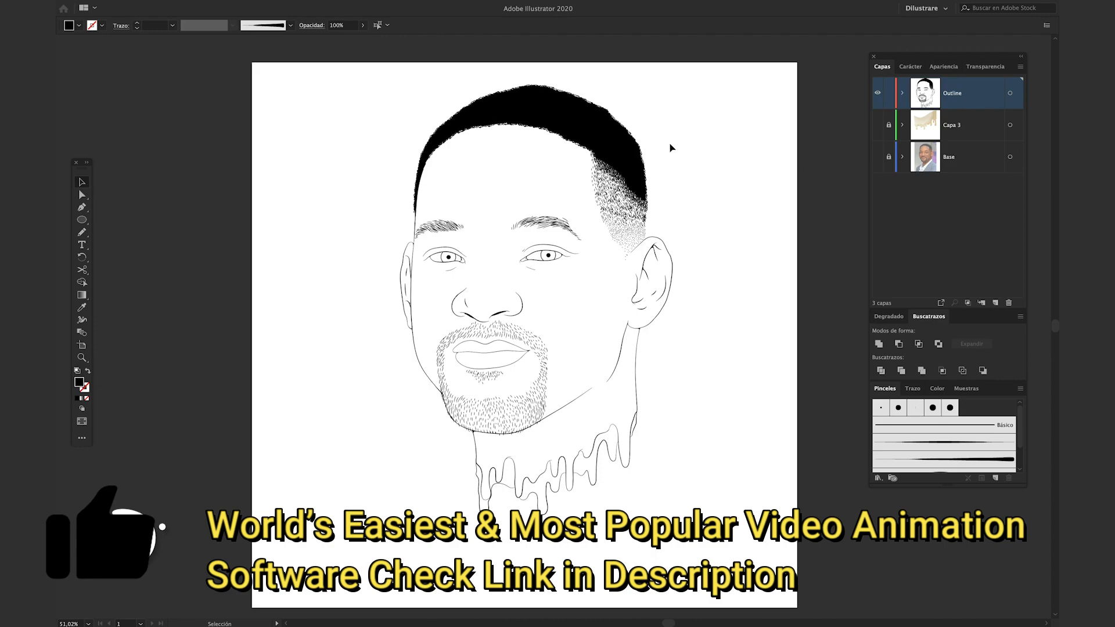
Brush a line down the outer edge of the temple fade to the ear and style it with the tapered brush at 0,15 pt
scroll(656, 180, "up", 5)
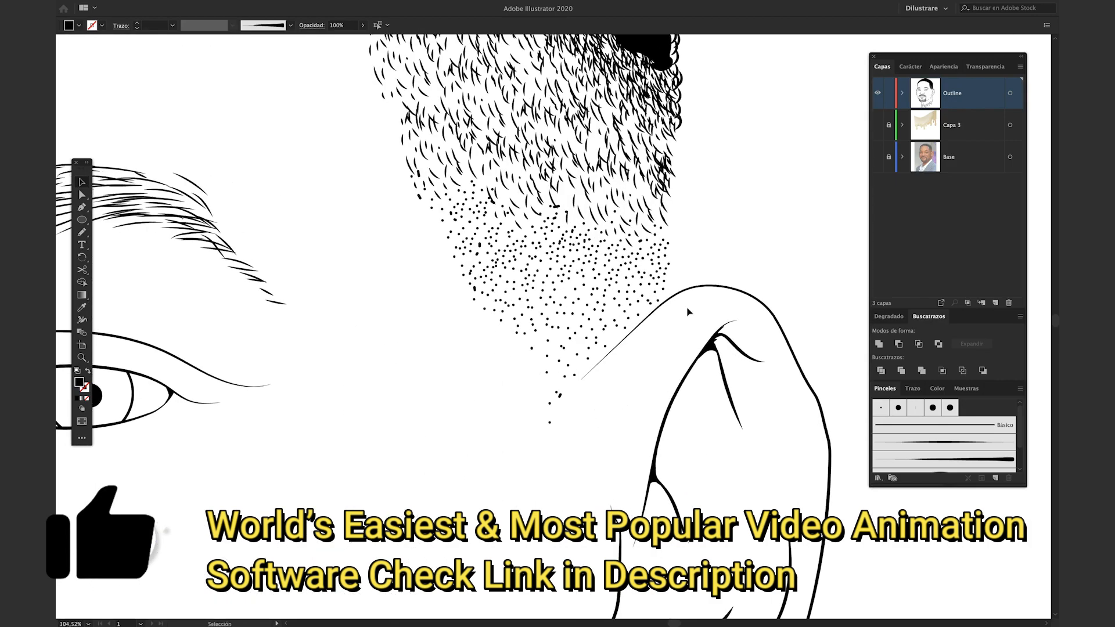
key("b")
scroll(537, 58, "up", 3)
left_click_drag(545, 380, 540, 463)
key("v")
left_click(290, 26)
left_click(238, 61)
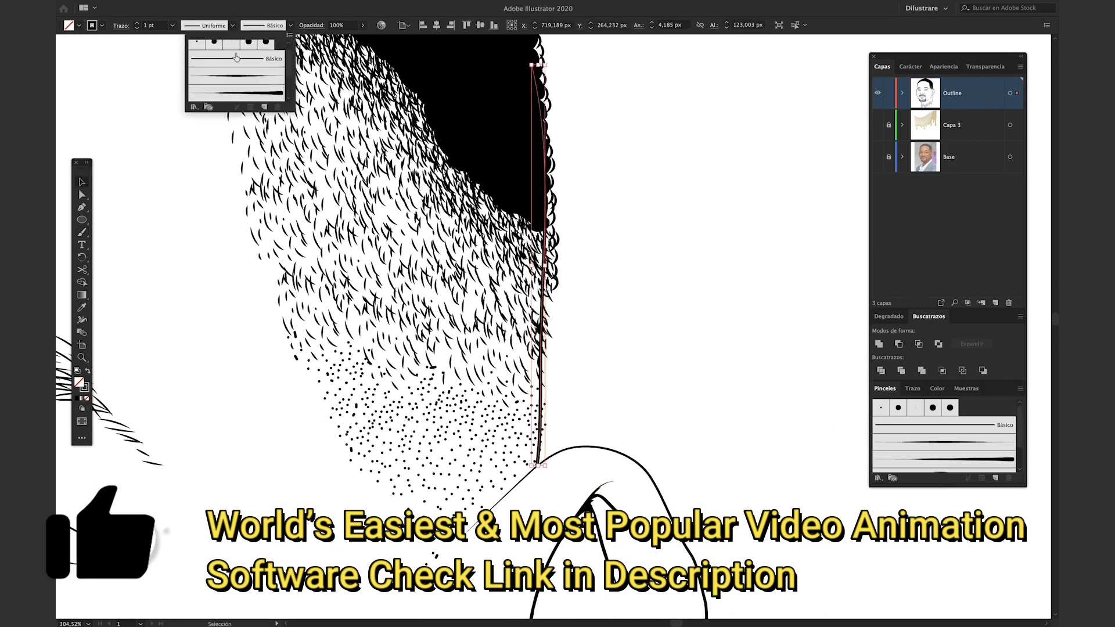
left_click(232, 25)
left_click(214, 46)
scroll(557, 290, "down", 4)
Show the Base photo and adjust the anchor points of the temple edge line to follow the side of the head
key("a")
left_click(878, 157)
scroll(539, 325, "up", 5)
left_click_drag(538, 418, 566, 405)
left_click_drag(545, 111, 561, 116)
scroll(610, 125, "down", 3)
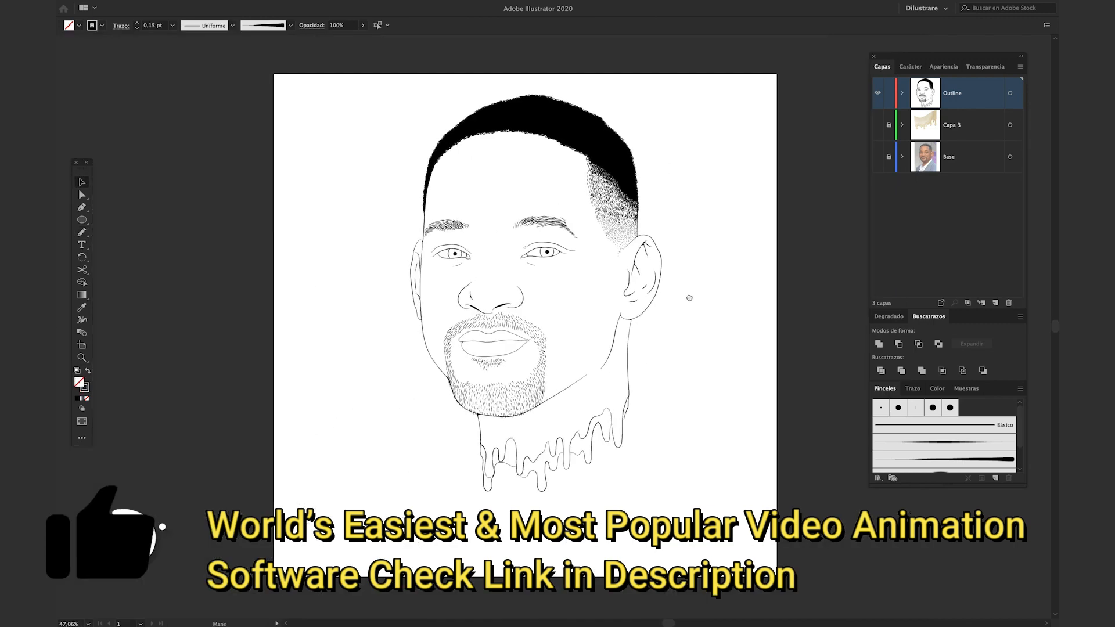
Delete the Capa 3 layer and duplicate Outline below itself as a layer named Copy, locking the original
left_click(976, 125)
key("Delete")
left_click_drag(975, 97, 979, 138)
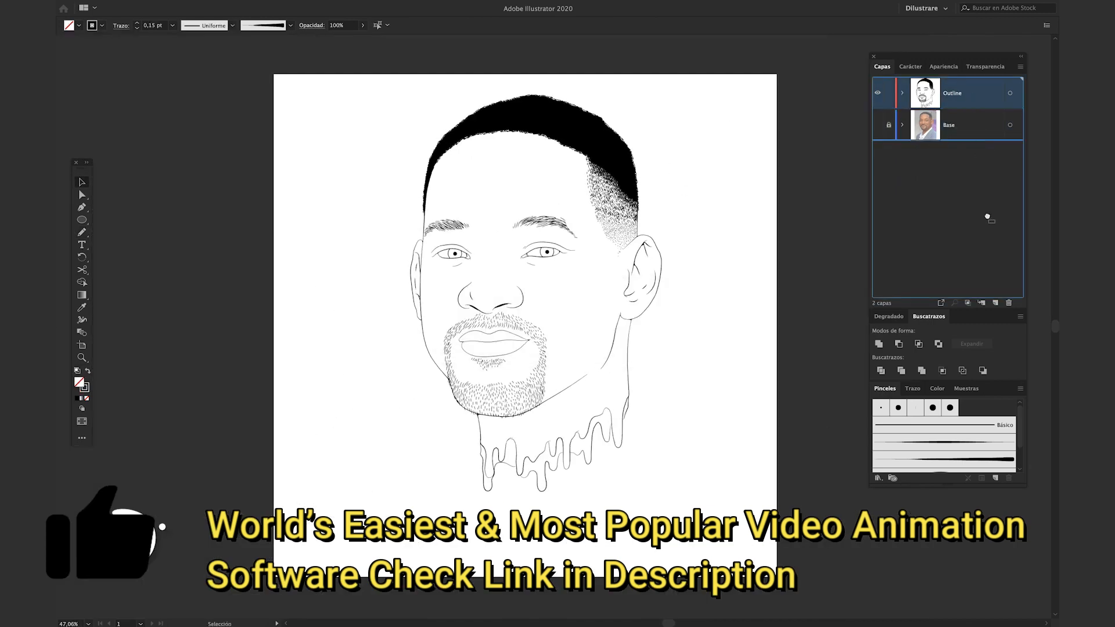
left_click_drag(997, 305, 995, 304)
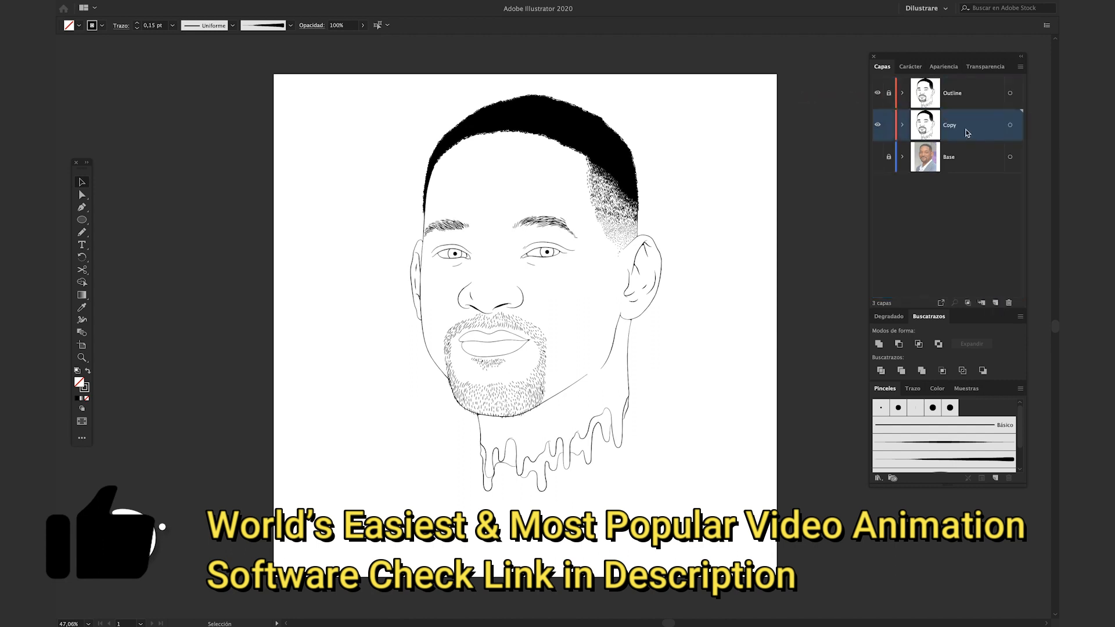
Select all artwork on the Copy layer, expand its appearance and strokes into filled shapes, and unite them
key("ctrl+a")
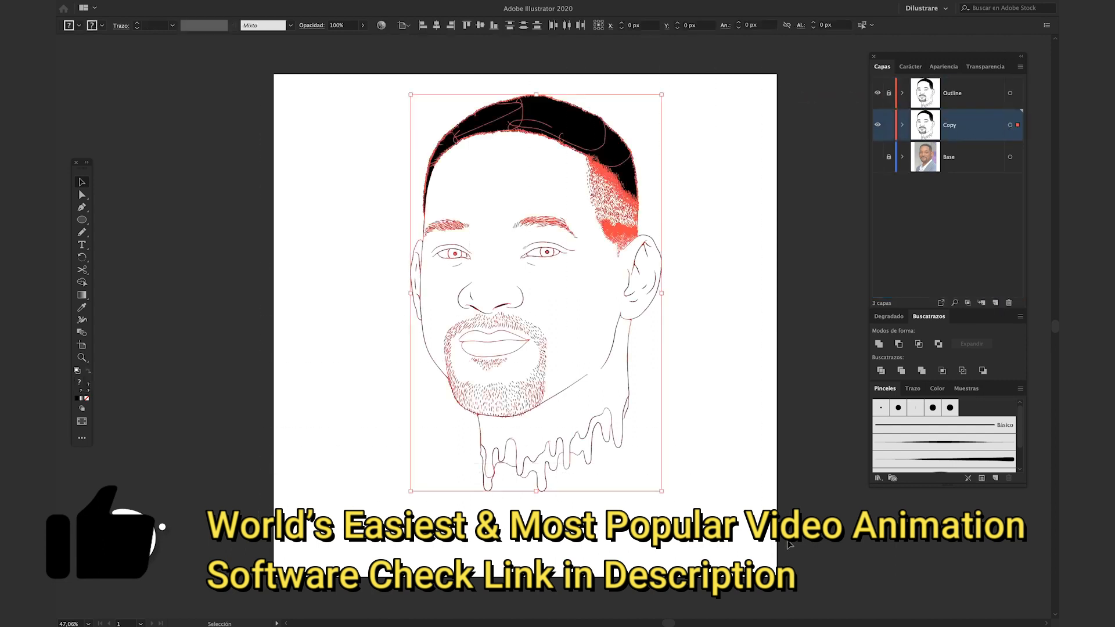
left_click(210, 6)
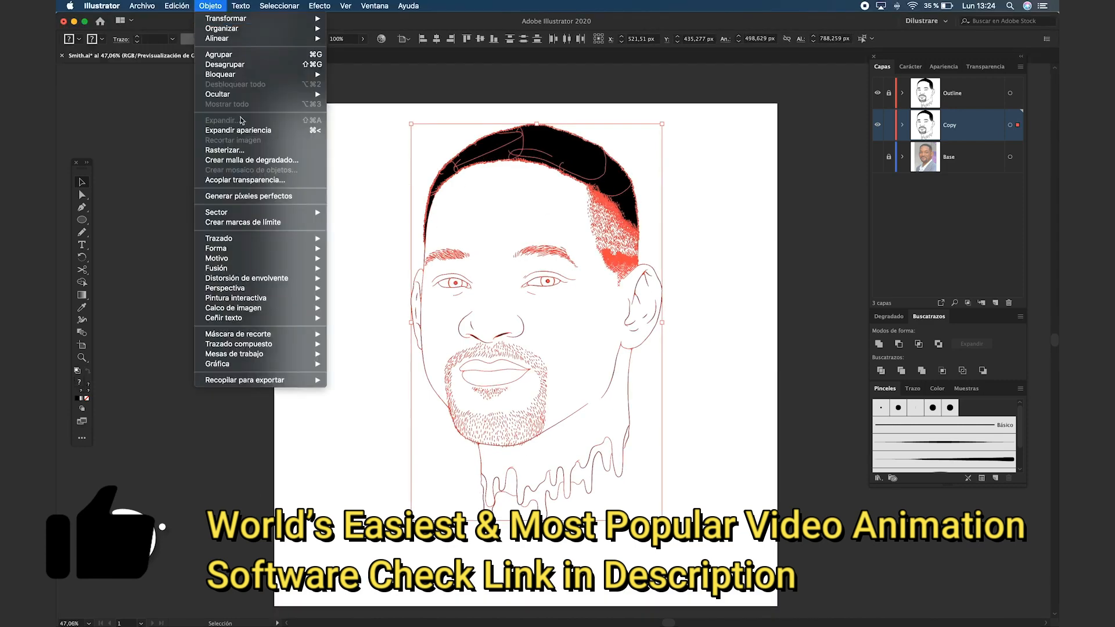
left_click(254, 232)
left_click(213, 7)
left_click(235, 122)
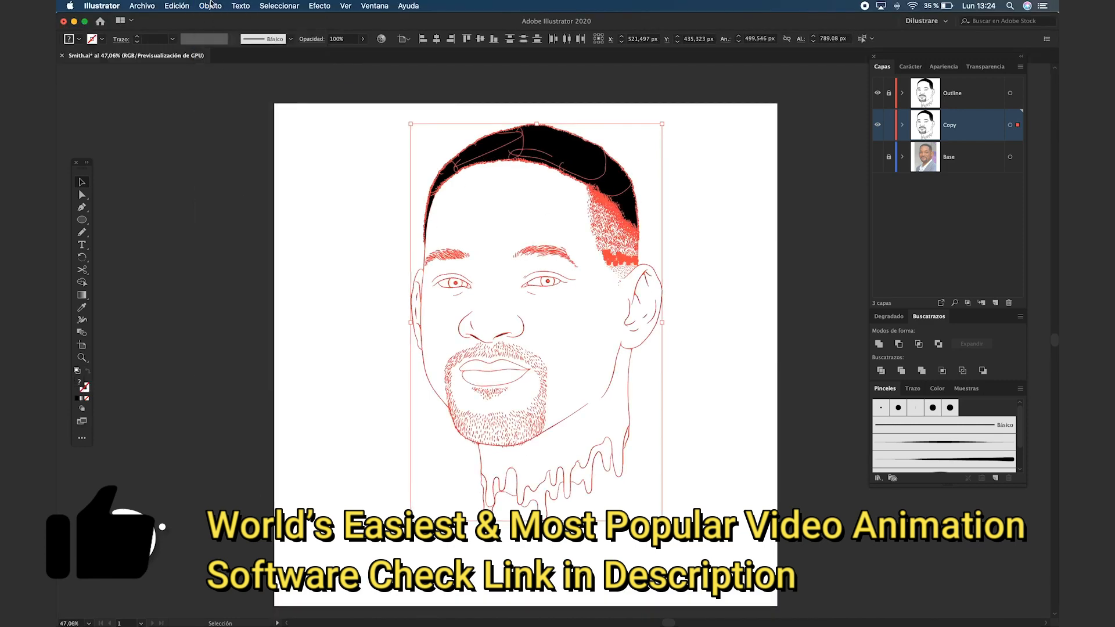
left_click(211, 6)
left_click(233, 122)
left_click(880, 344)
left_click(321, 288)
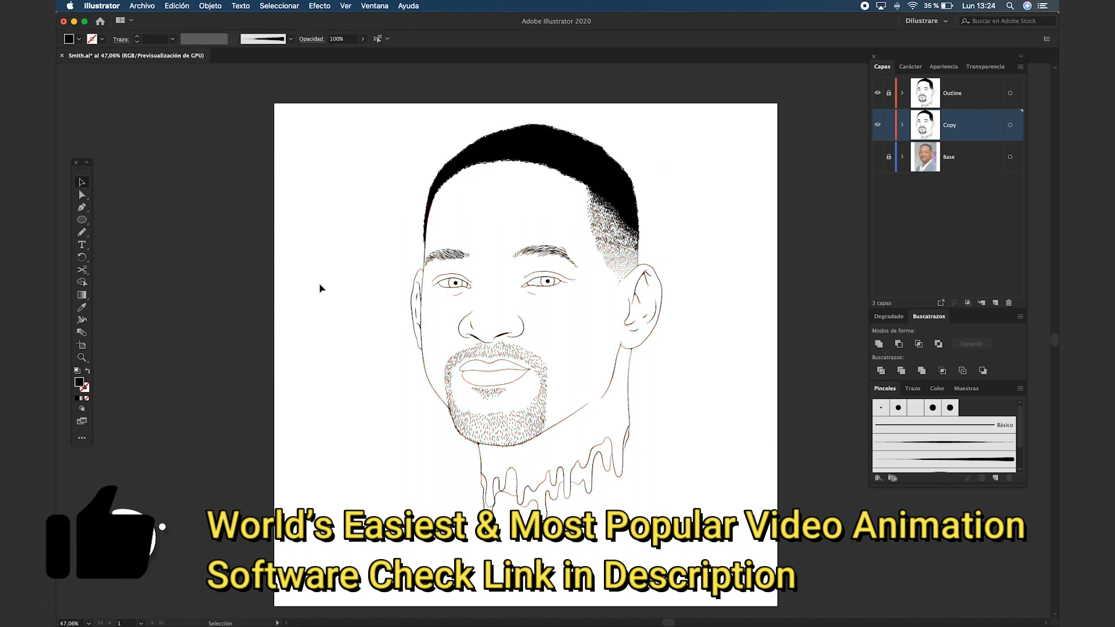
Set the fill colour to e2a56d and draw a rectangle about 857 by 899 px over the whole portrait on the Copy layer
double_click(79, 383)
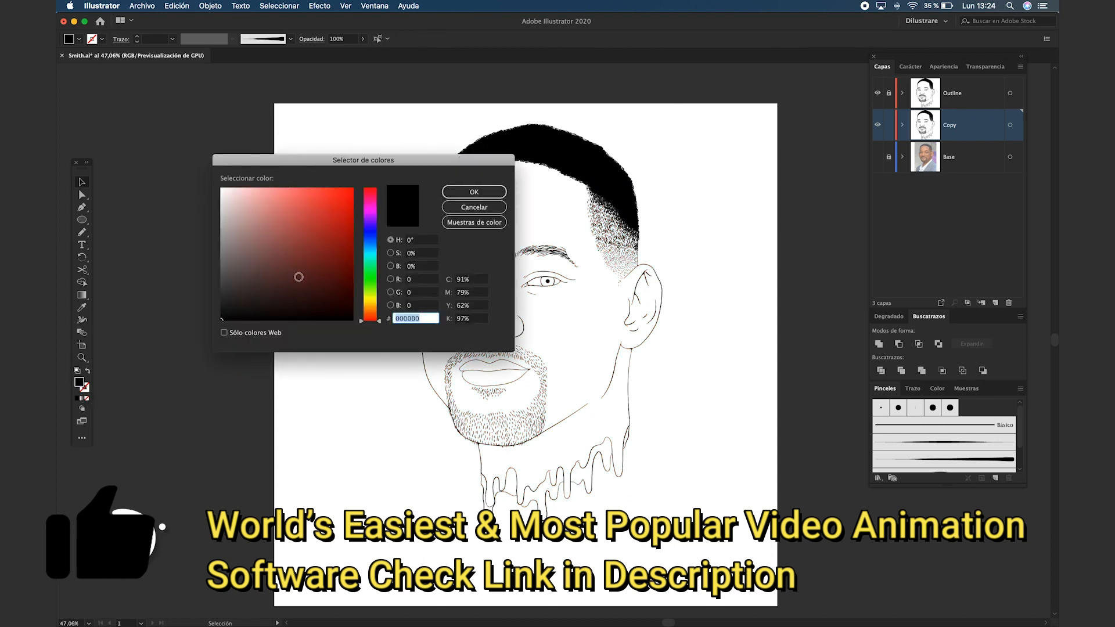
type("c98f5b")
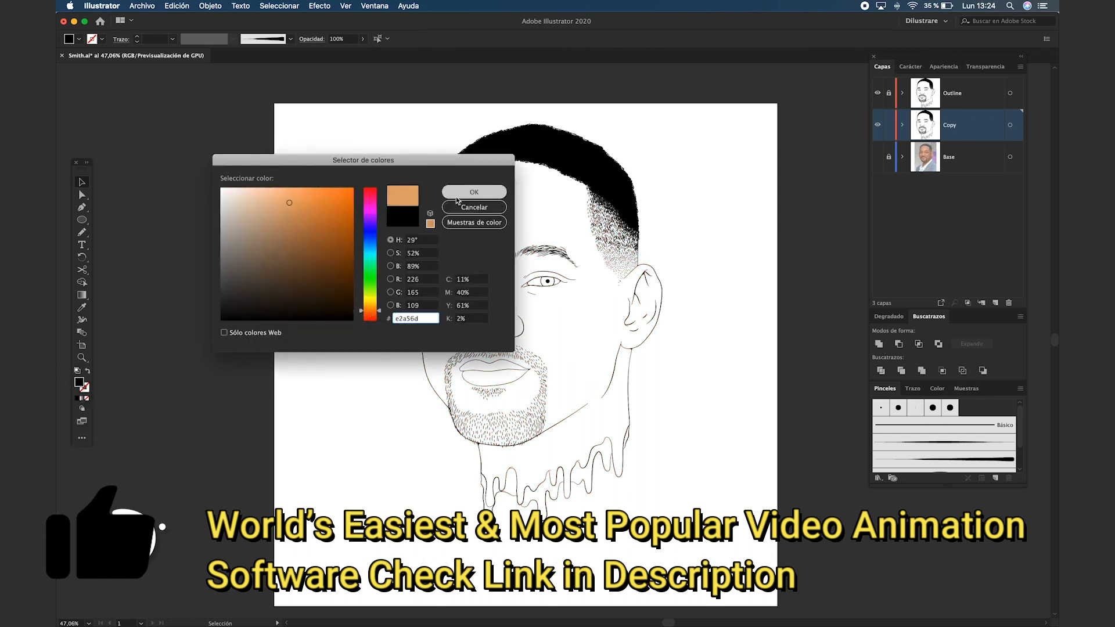
left_click(457, 197)
left_click_drag(82, 219, 117, 219)
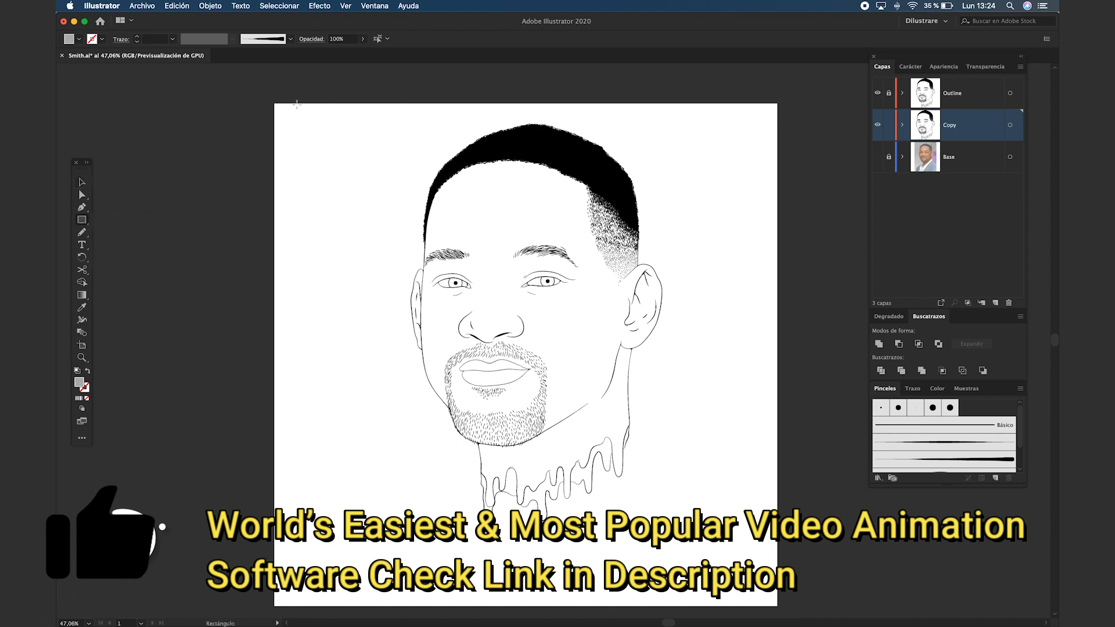
left_click_drag(296, 101, 727, 553)
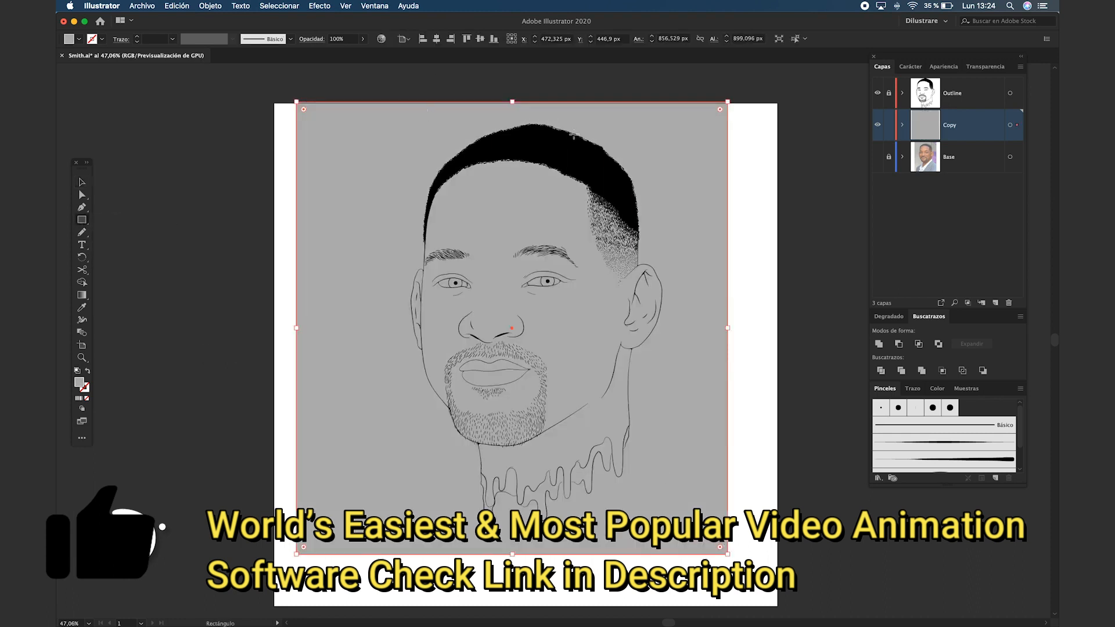
Give the rectangle the CMYK skin fill 10,53 / 39,85 / 61,27 / 1,52 and send it backward behind the line art in the Copy layer
left_click(937, 388)
left_click(1021, 388)
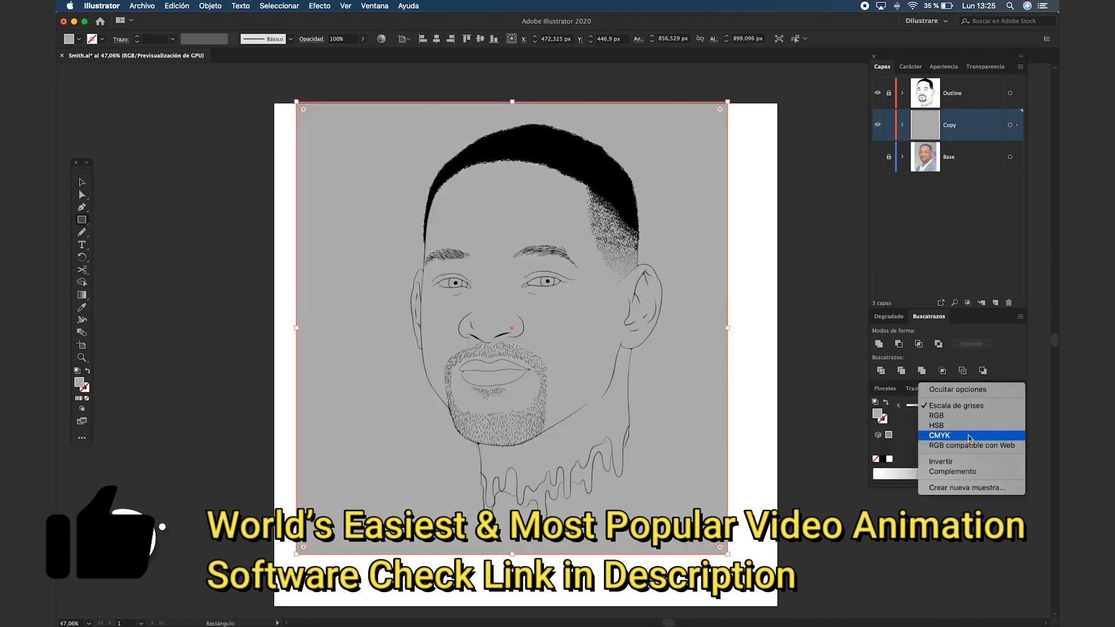
left_click(944, 432)
right_click(672, 383)
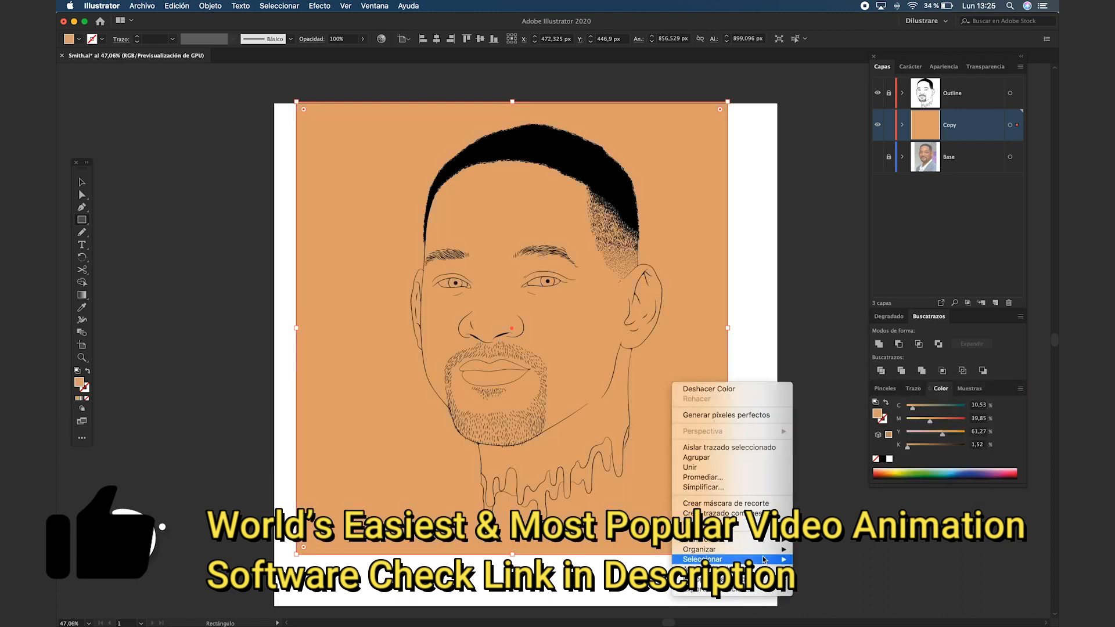
mouse_move(762, 551)
left_click(815, 571)
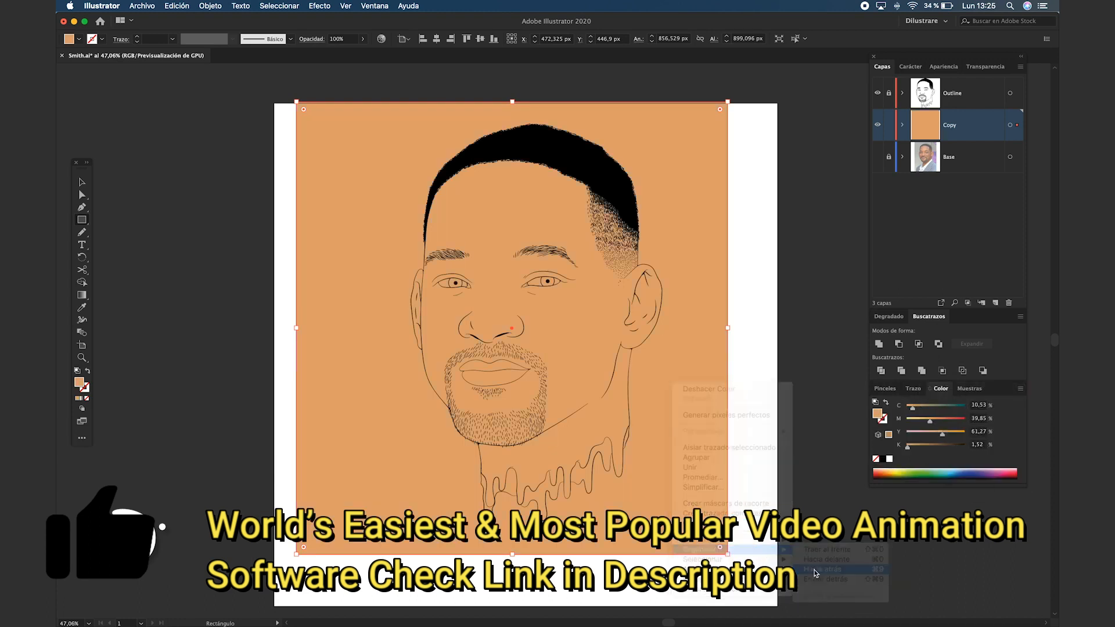
left_click(903, 125)
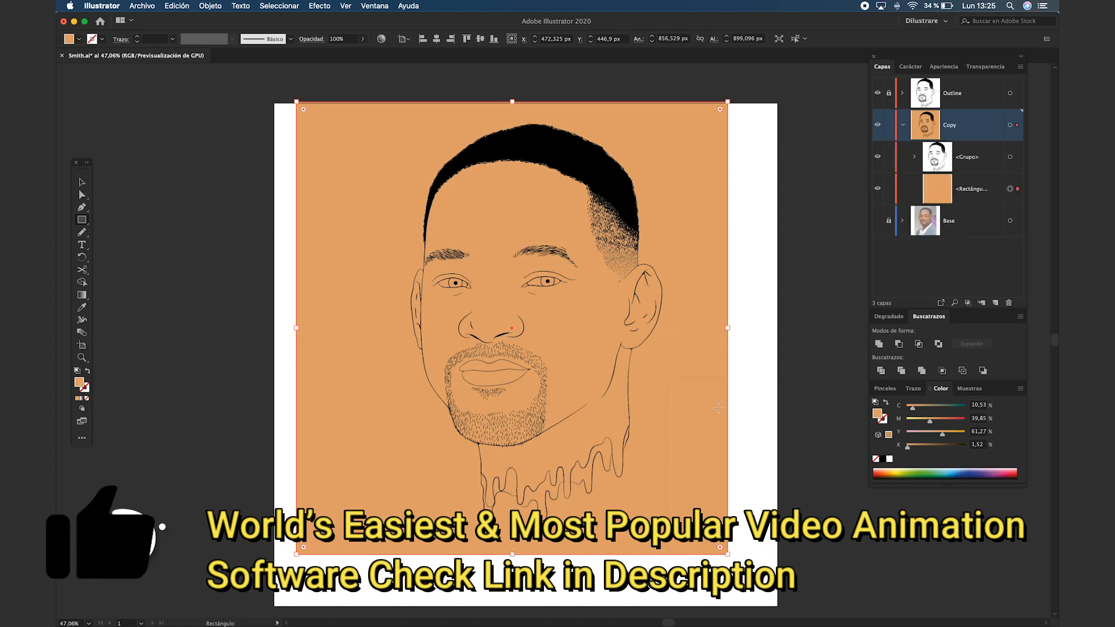
Merge the rectangle with the copied line art using Pathfinder and ungroup the result
left_click_drag(798, 568, 650, 459)
left_click_drag(290, 95, 293, 93)
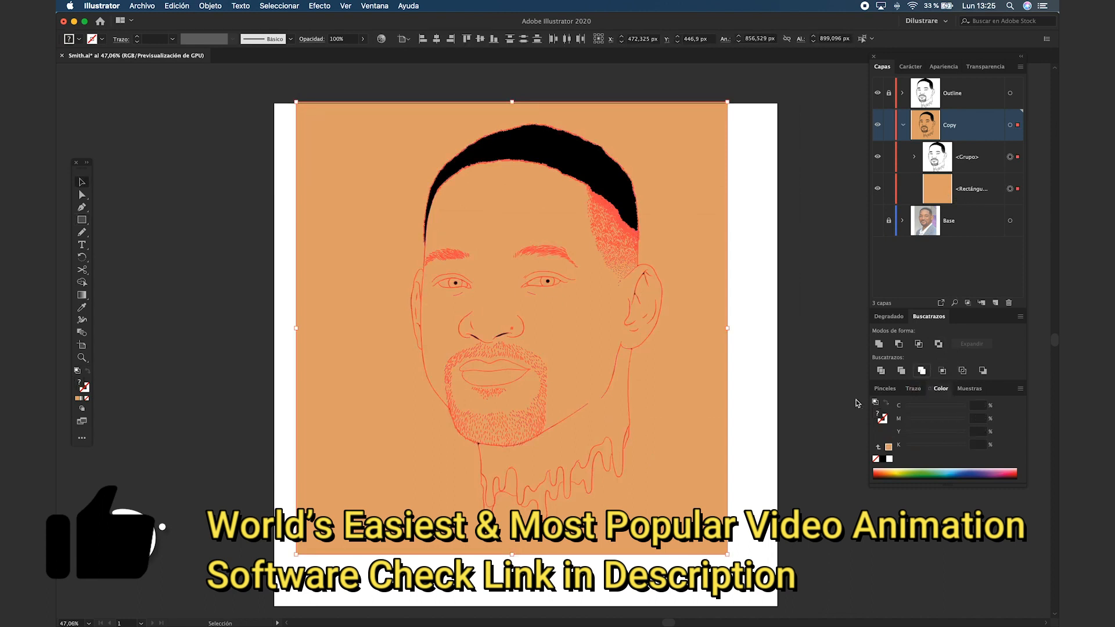
key("super+g")
right_click(691, 255)
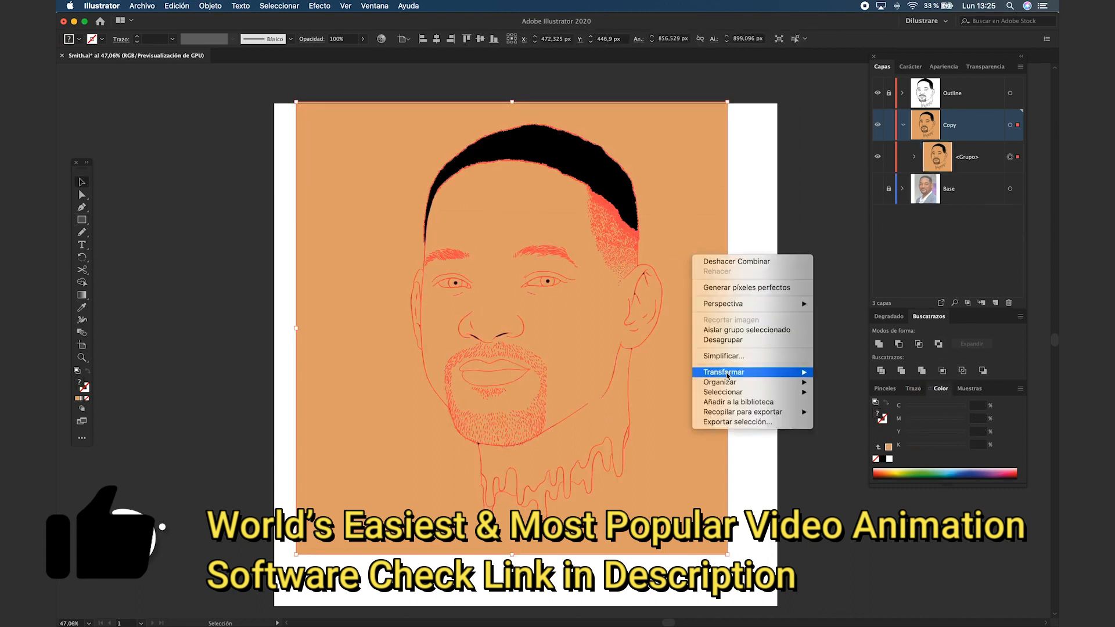
left_click(723, 343)
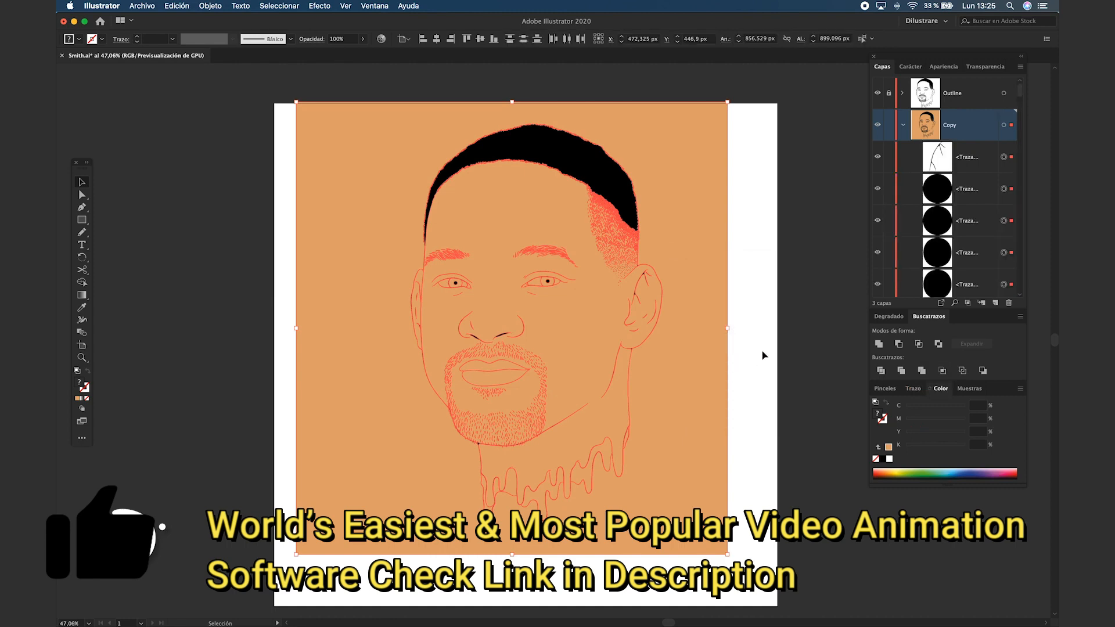
Pull the orange background surrounding the head away from the portrait and delete it
left_click(714, 169)
left_click_drag(714, 169, 744, 177)
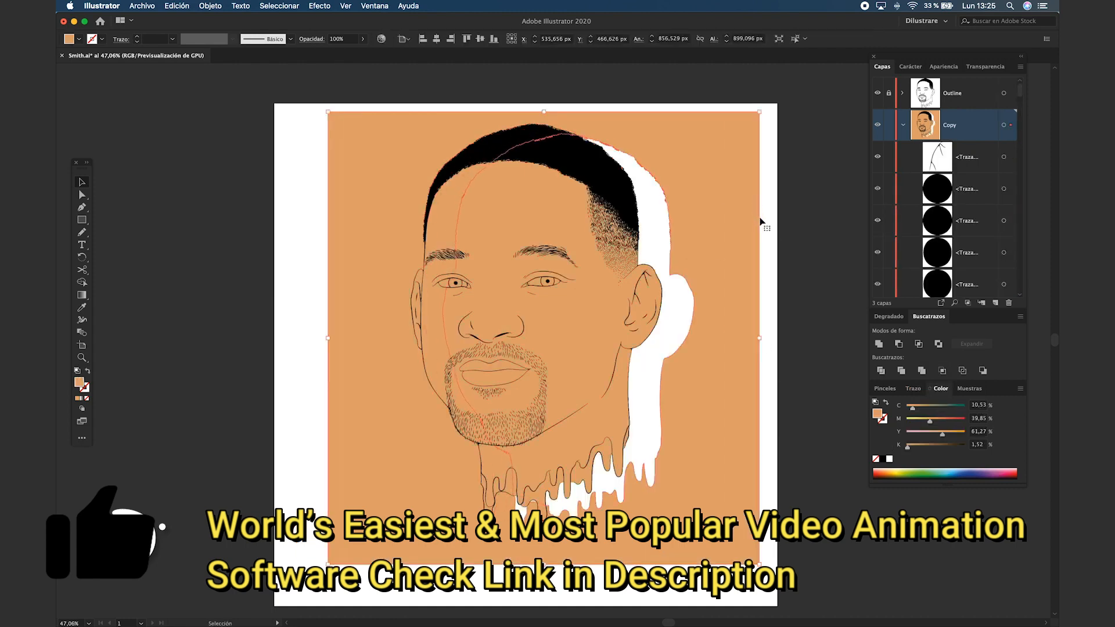
key("Delete")
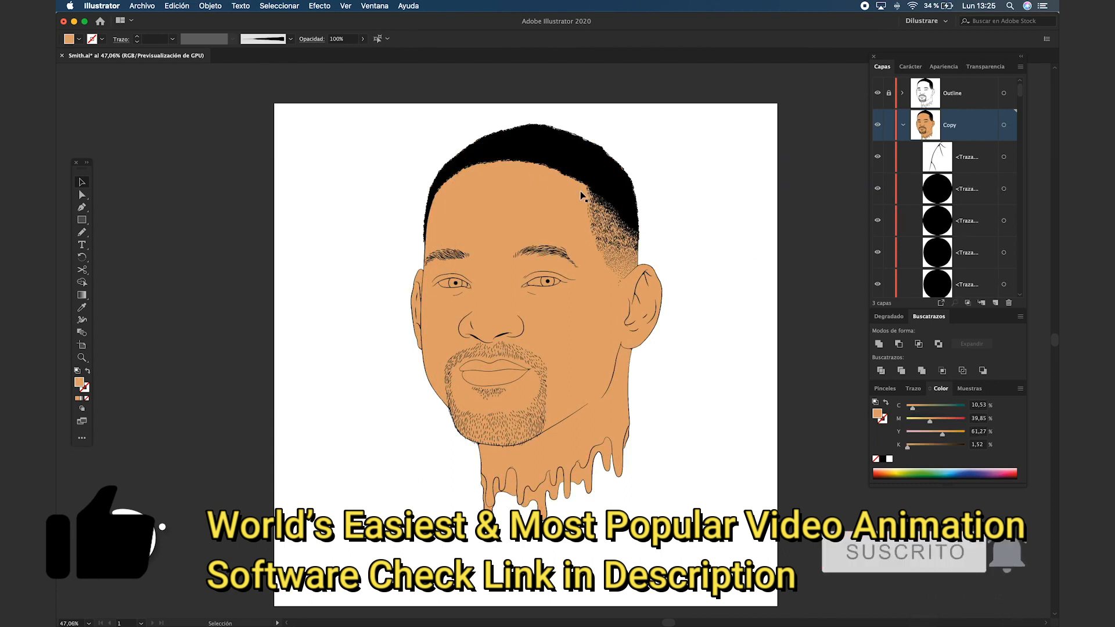
Delete all black shapes on the Copy layer by selecting the same fill colour, and rename the layer BaseColor
left_click(583, 157)
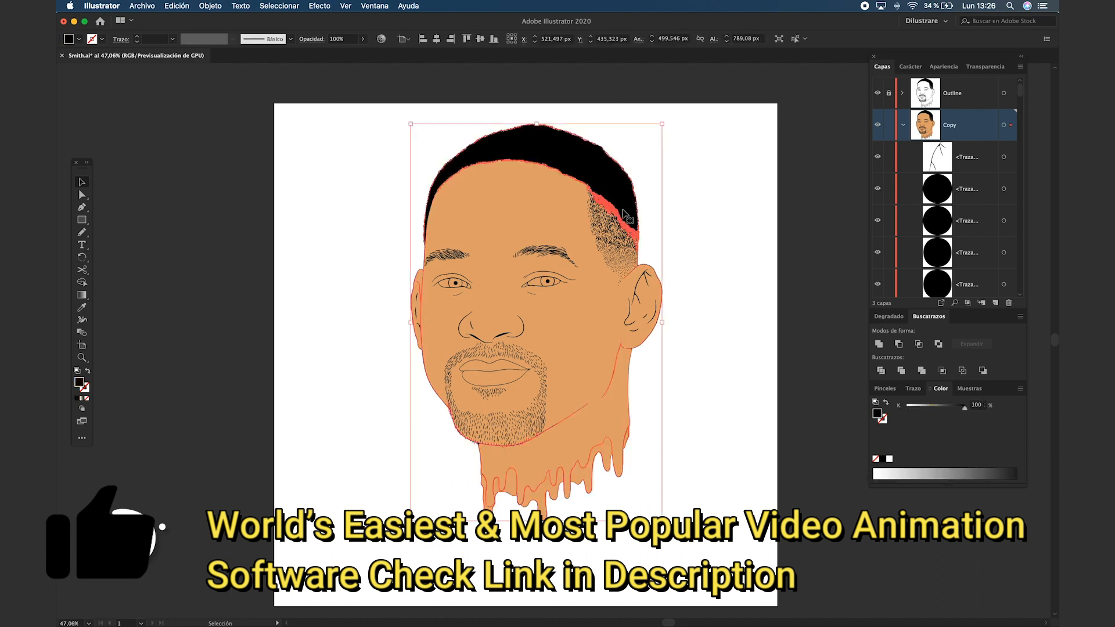
left_click(279, 6)
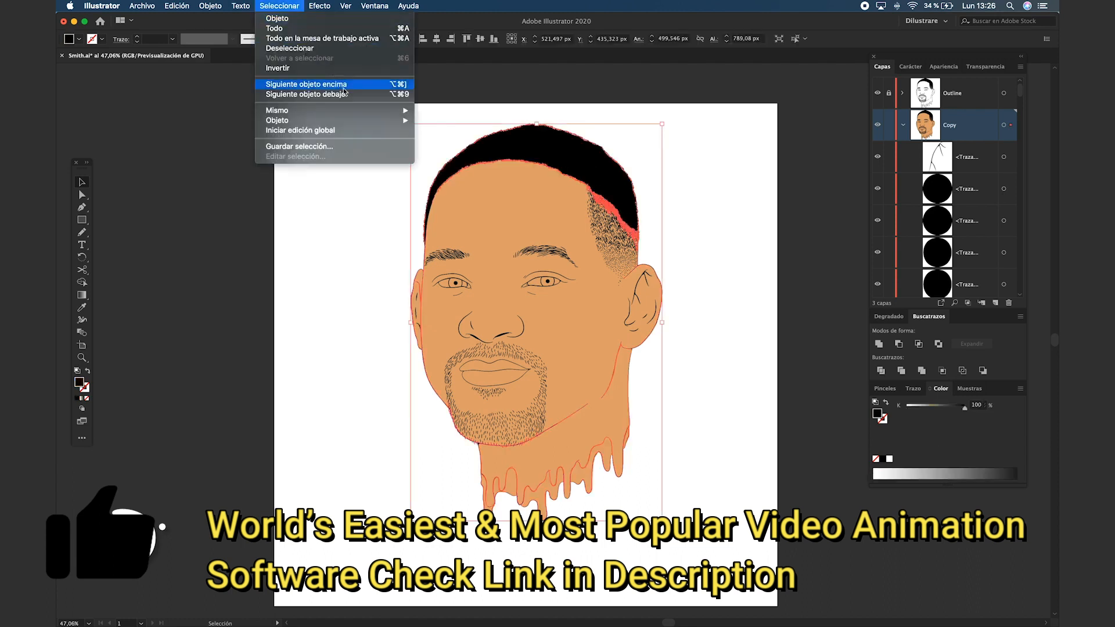
mouse_move(349, 111)
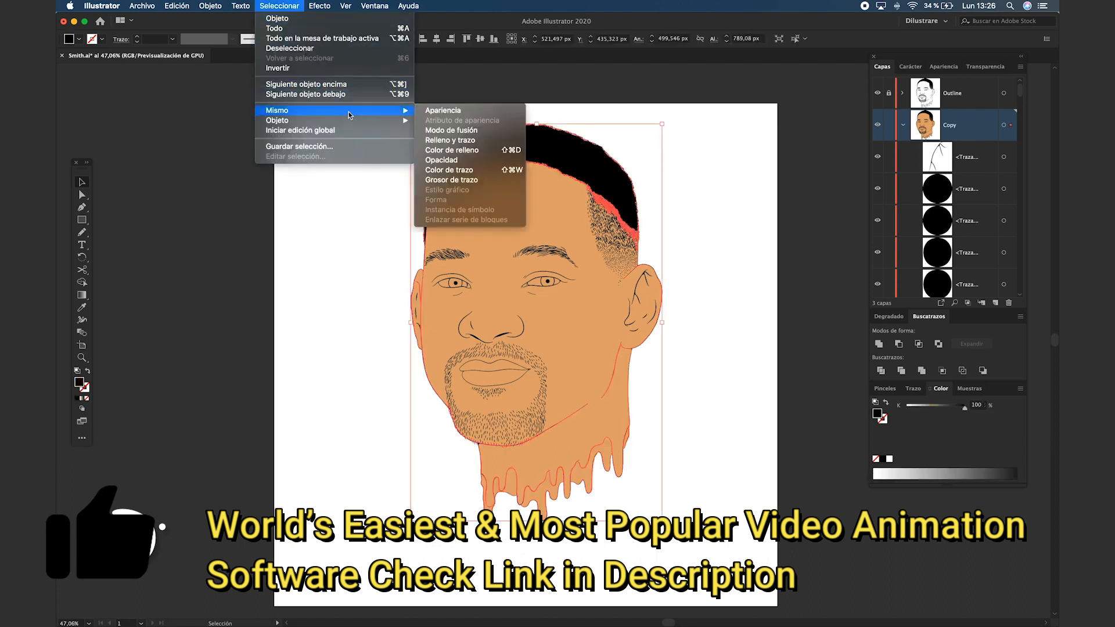
left_click(481, 150)
left_click(360, 189)
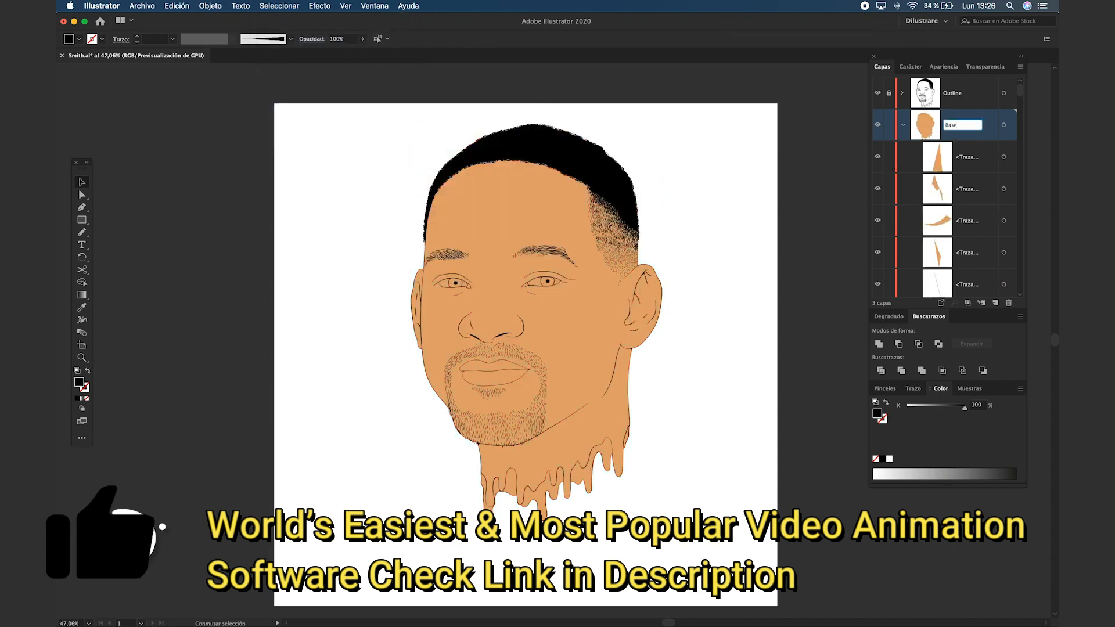
left_click(903, 125)
Delete the stray orange slivers left around the outer edge of the hair on the BaseColor layer
scroll(528, 110, "up", 5)
left_click(406, 191)
key("Delete")
left_click(724, 231)
key("Delete")
left_click(765, 302)
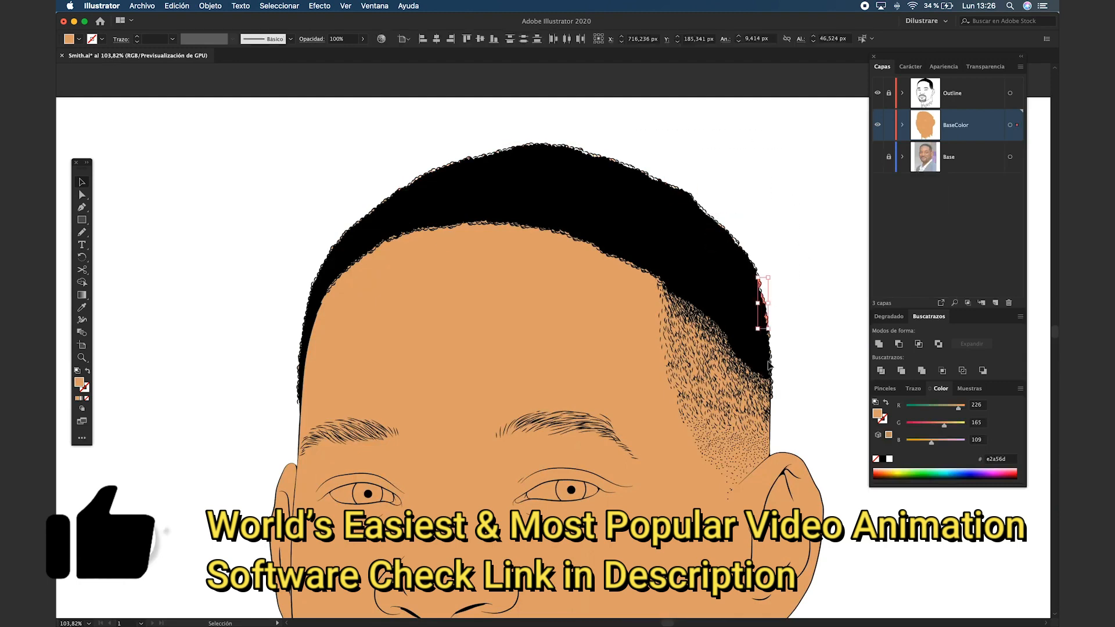
key("Delete")
left_click(372, 235)
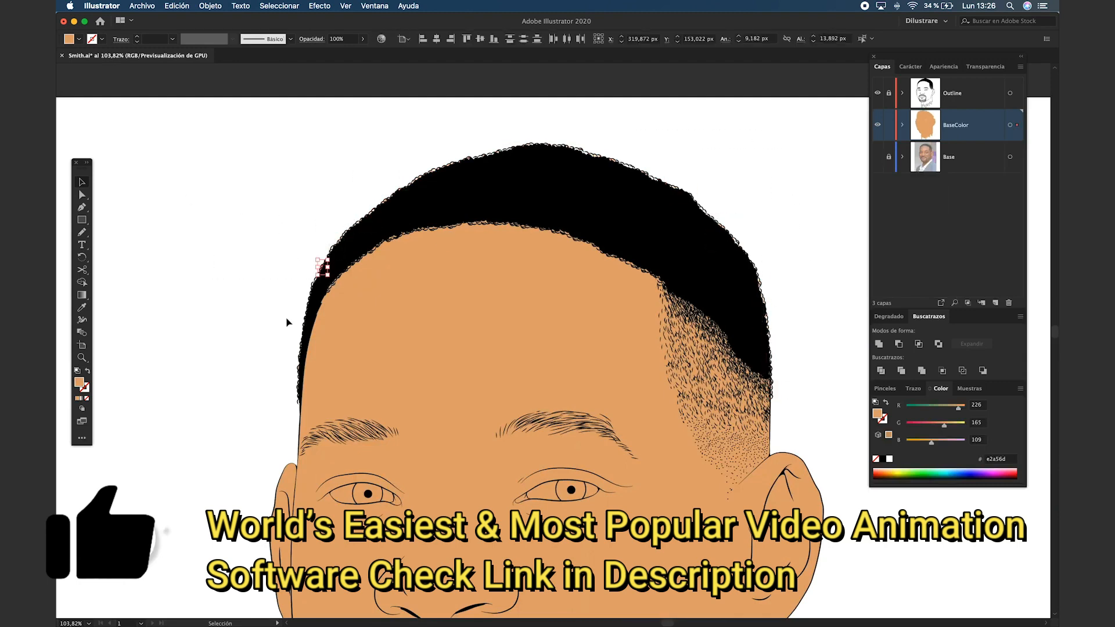
key("Delete")
left_click(342, 329)
Fill the whites of both eyes with white
scroll(561, 328, "down", 5)
scroll(560, 328, "up", 3)
left_click(532, 338)
left_click(240, 341, "shift")
left_click(889, 459)
scroll(615, 285, "down", 2)
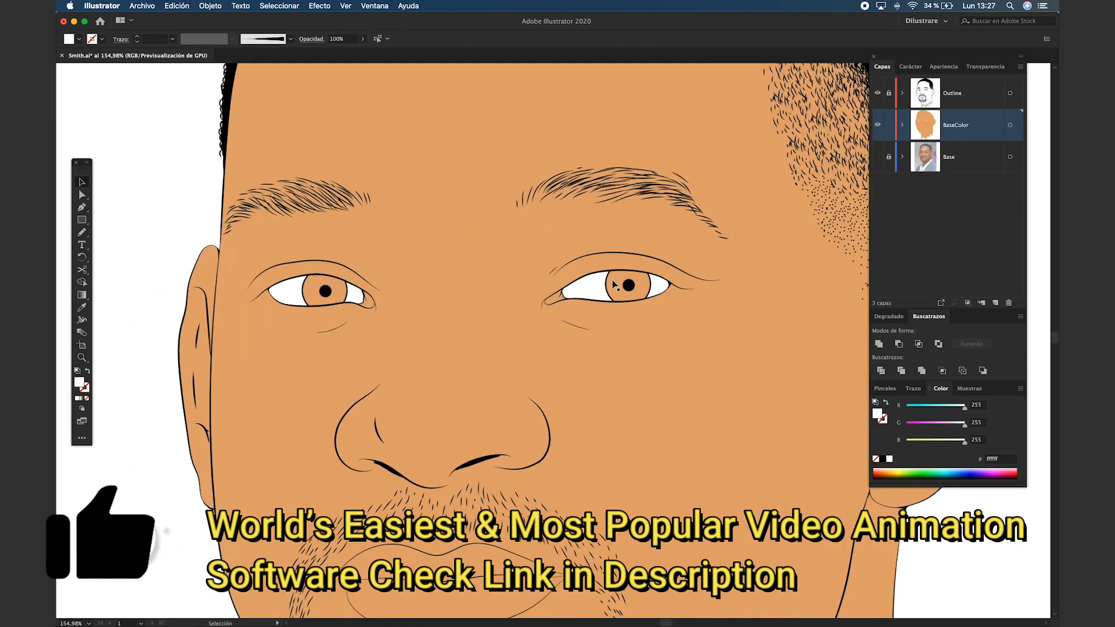
Select the irises of both eyes and fill them with dark brown
left_click(614, 284)
left_click(311, 292, "shift")
double_click(79, 382)
left_click(317, 274)
left_click(473, 192)
Select the inner corners of both eyes and fill them with a reddish skin tone
left_click(554, 299)
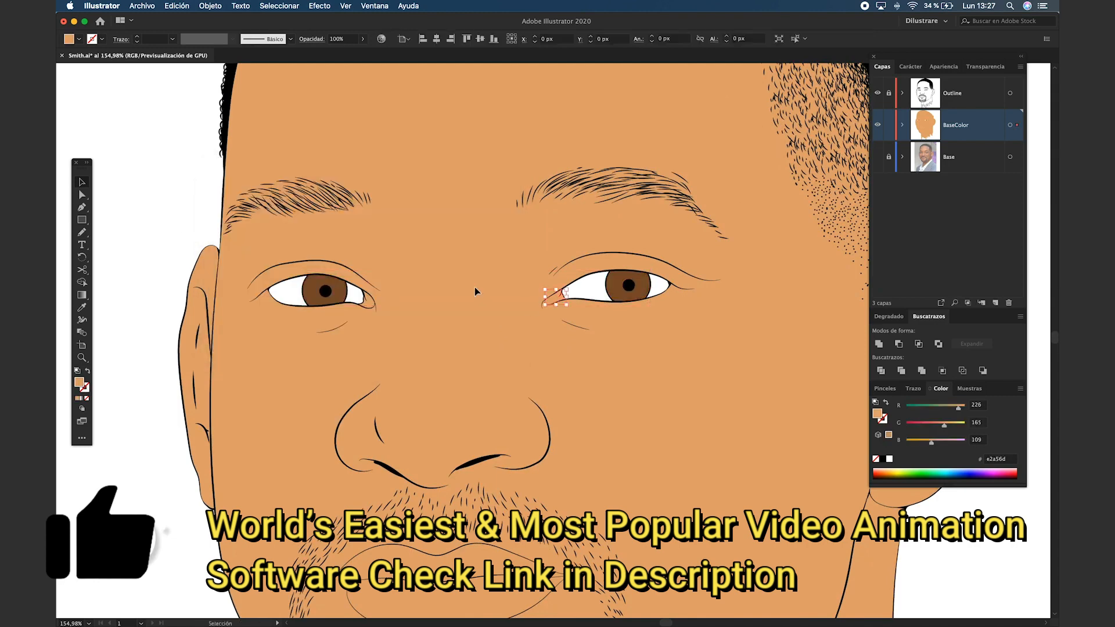
left_click(368, 302, "shift")
double_click(79, 382)
left_click(369, 314)
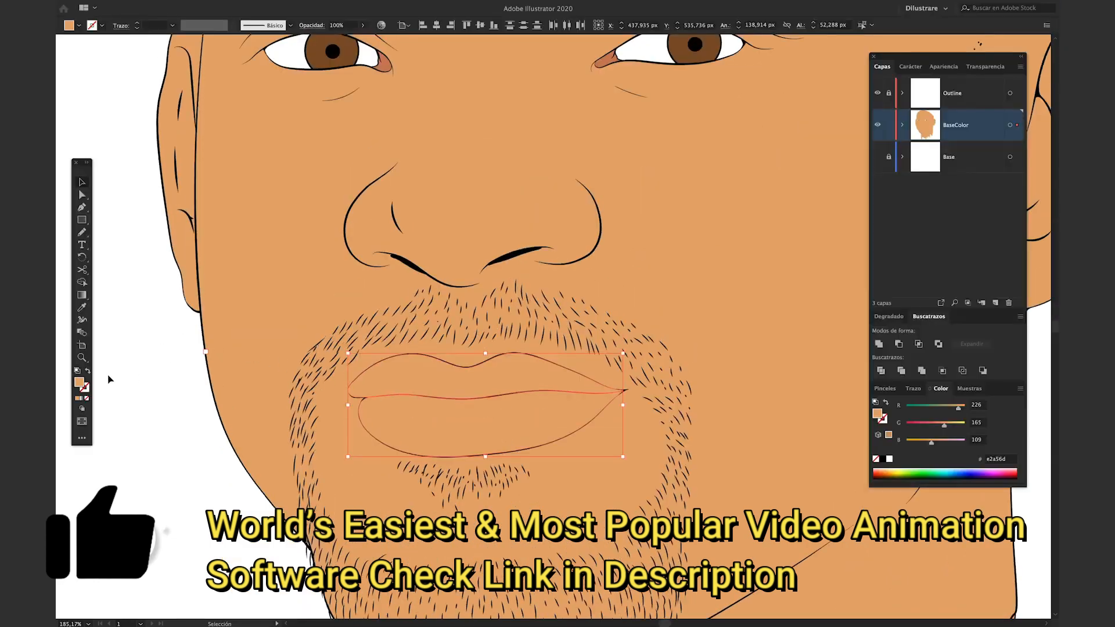
Fill the lower lip with a lighter pinkish red and the upper lip with the darker red aa5b55
double_click(79, 382)
left_click_drag(365, 313, 366, 319)
left_click_drag(287, 218, 286, 231)
key("Return")
left_click(247, 508)
left_click(386, 381)
double_click(79, 382)
key("Return")
scroll(660, 386, "down", 10)
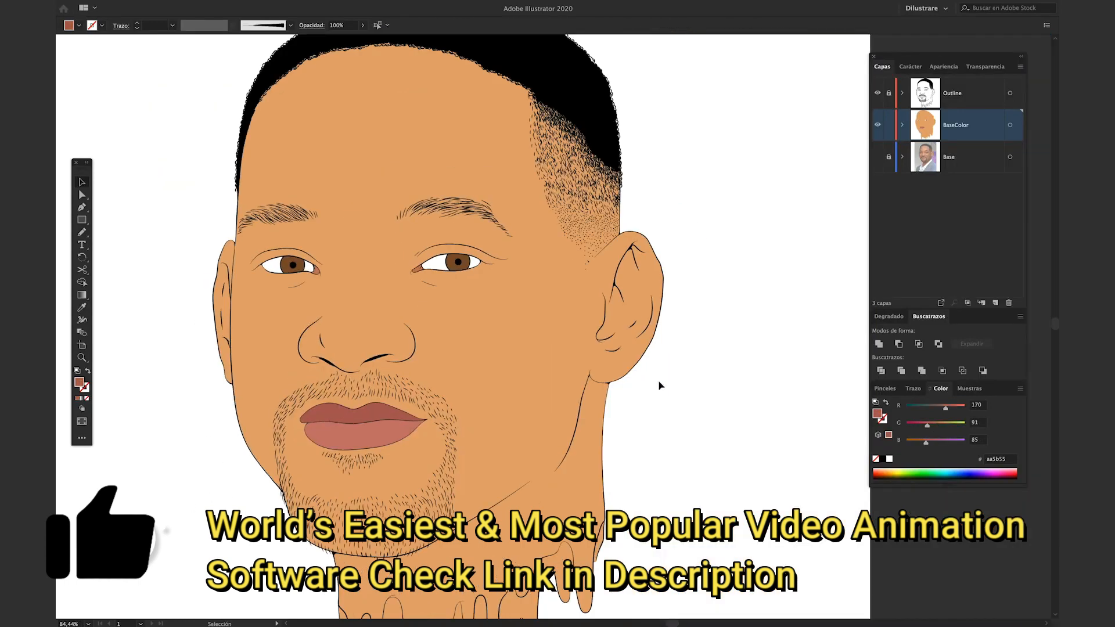
Select all the base-colour shapes and open Recolor Artwork with the colour harmony preset, keeping the portrait in view
left_click_drag(233, 54, 689, 597)
key("f")
left_click(210, 8)
mouse_move(177, 6)
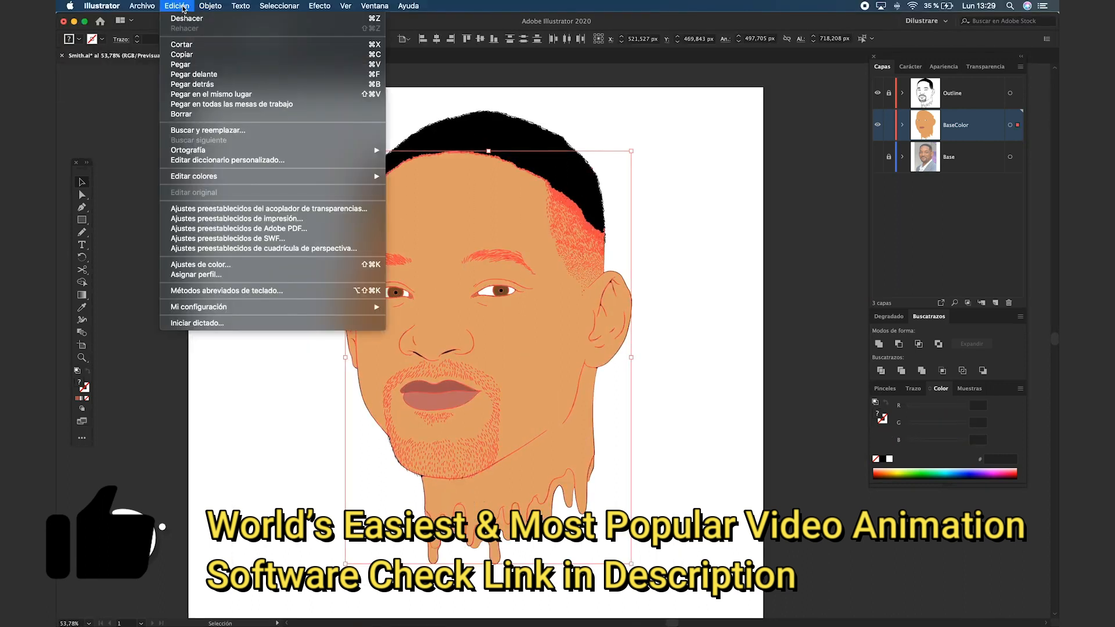
mouse_move(341, 177)
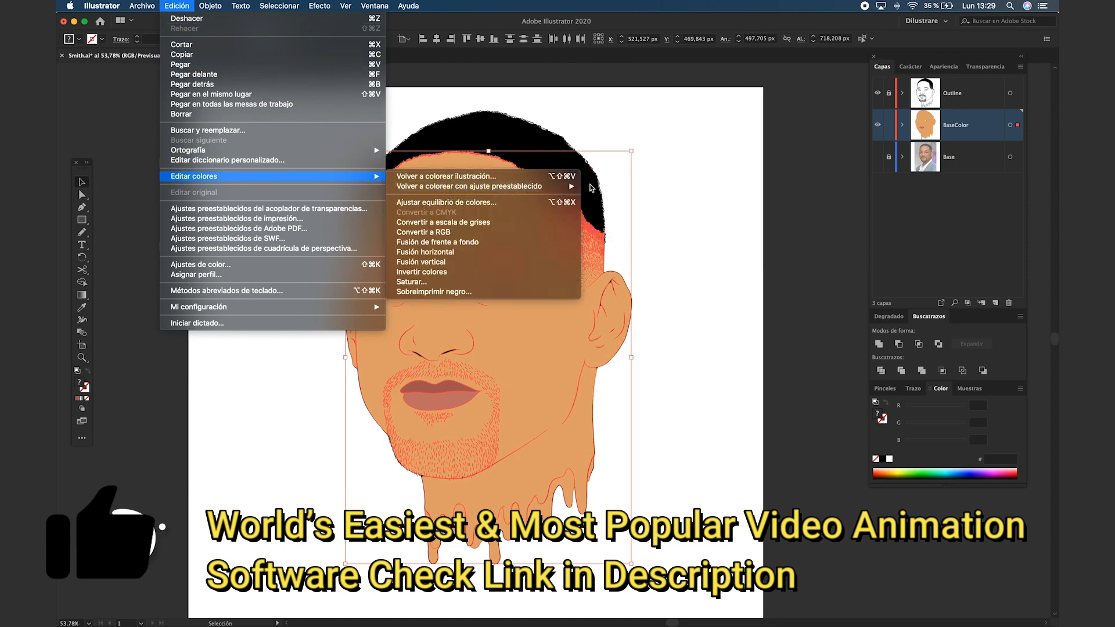
mouse_move(577, 187)
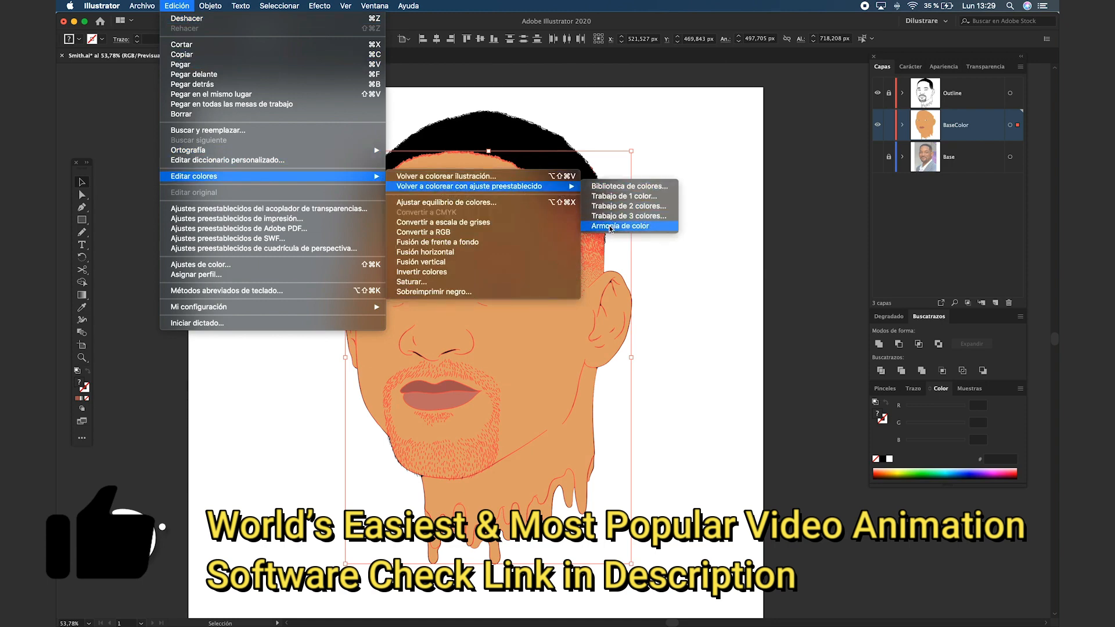
left_click(610, 228)
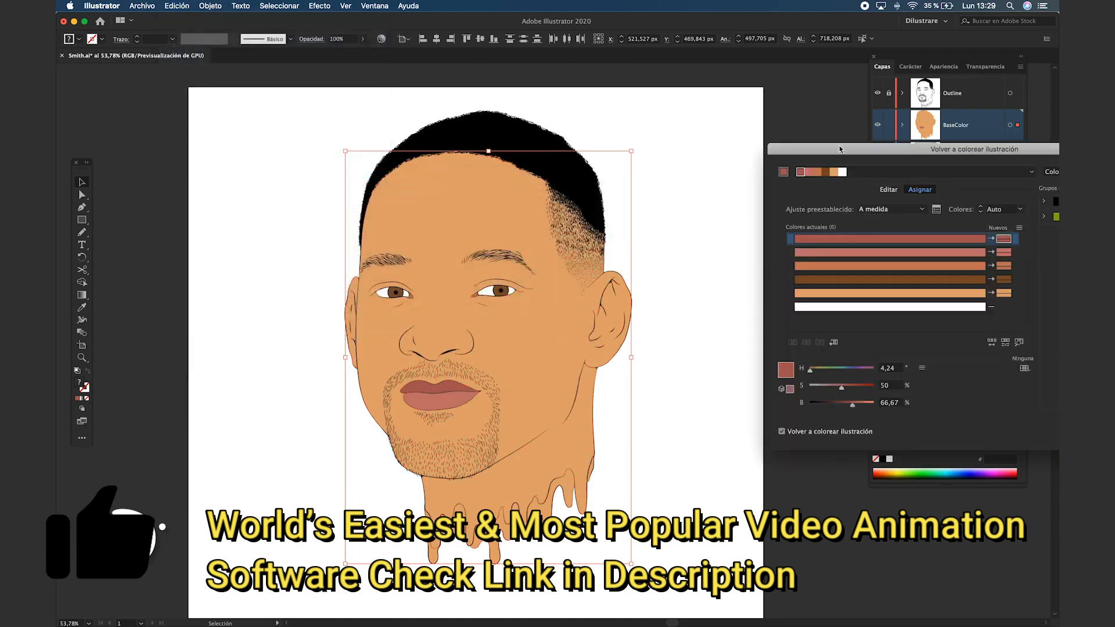
left_click_drag(840, 149, 730, 113)
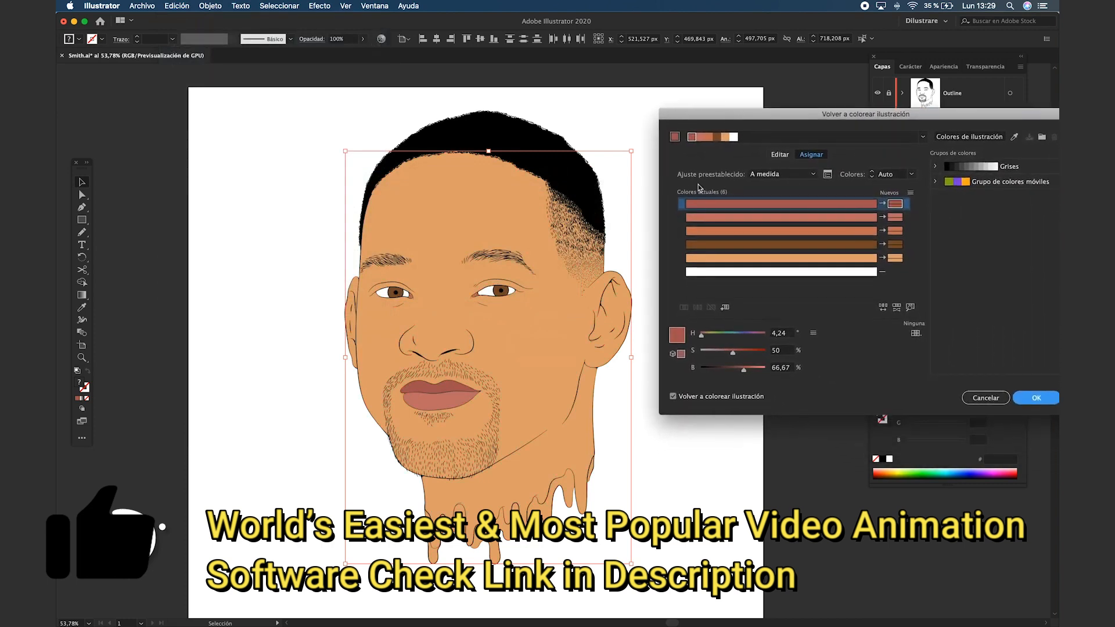
Try a more orange skin tone with saturation 58% and brightness 88%
left_click(725, 263)
left_click_drag(737, 354, 740, 355)
left_click_drag(759, 371, 758, 371)
left_click(704, 335)
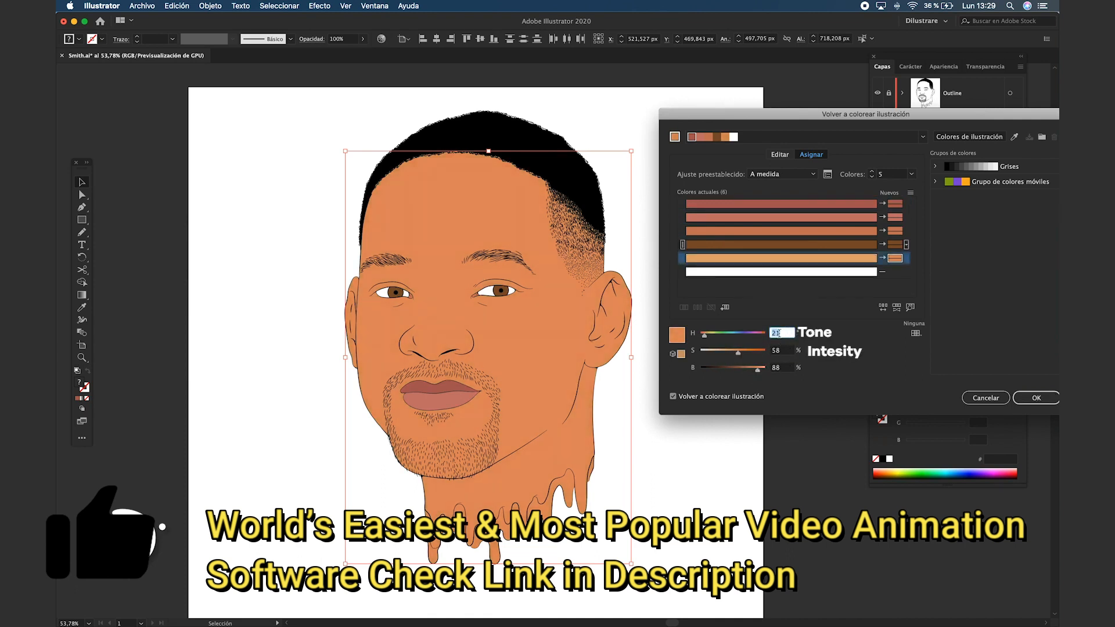
left_click(740, 353)
Adjust the saturation and brightness of the two lip colours in the recolouring
left_click(718, 204)
left_click(720, 217)
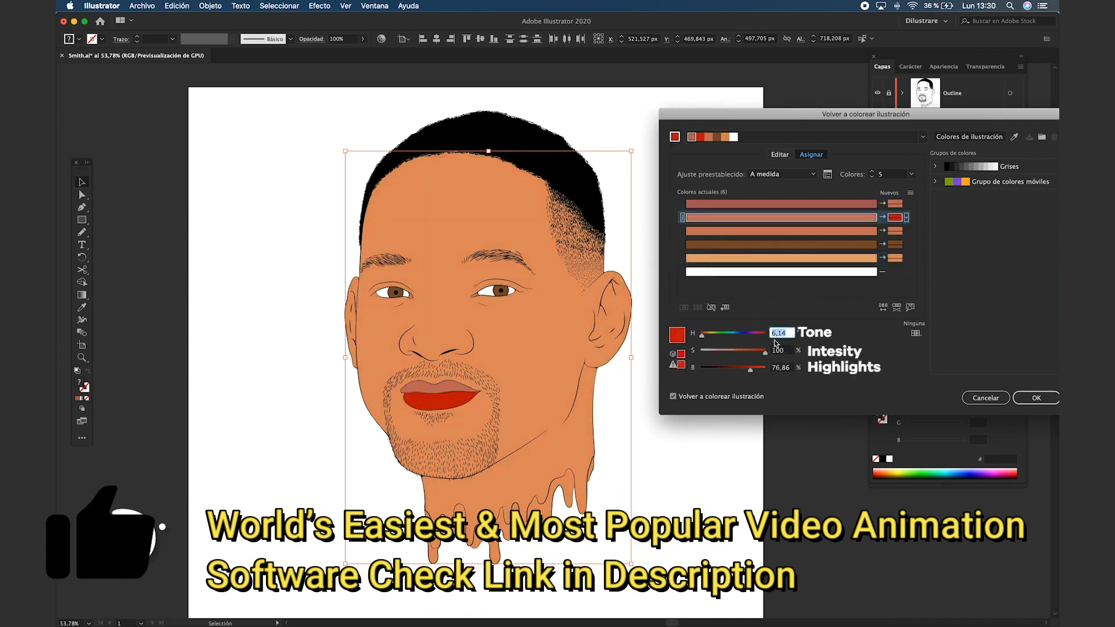
left_click_drag(736, 354, 738, 354)
left_click(765, 205)
mouse_move(744, 371)
left_mouse_down()
mouse_move(742, 353)
mouse_move(754, 371)
mouse_move(742, 369)
left_mouse_up()
Shift the iris to a redder brown and compare the portrait with the recolouring preview off and on
left_click(746, 246)
left_click(723, 231)
left_click(712, 397)
left_click(712, 397)
Set the skin colour's hue to 22° and saturation to 60%, tune its brightness to a darker orange, and apply the recolouring
left_click(743, 258)
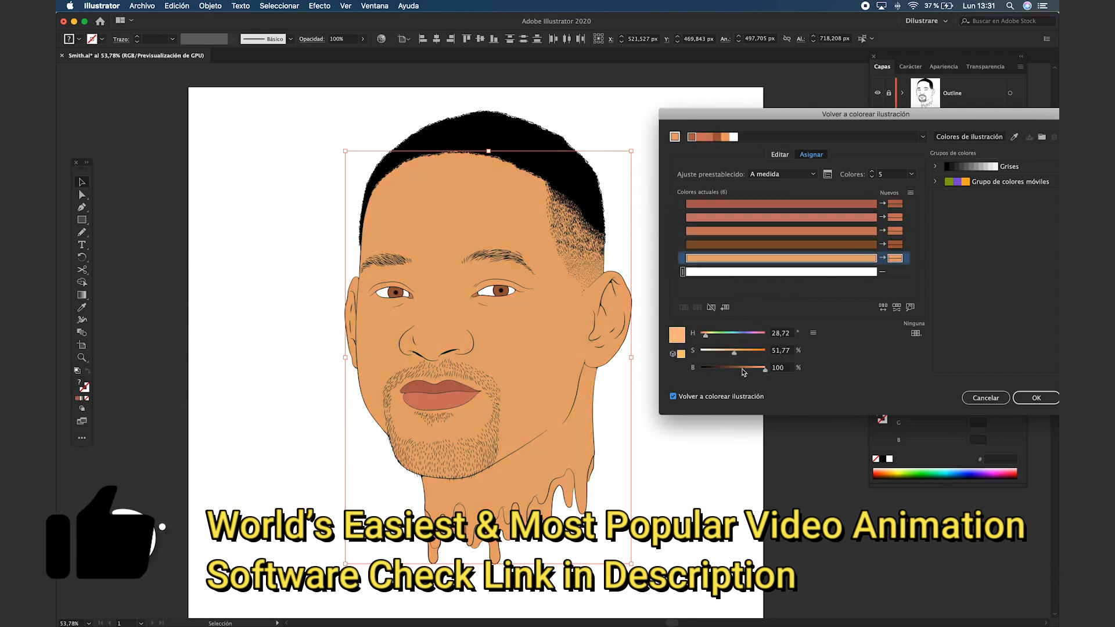
left_click_drag(705, 335, 704, 336)
left_click_drag(735, 354, 749, 370)
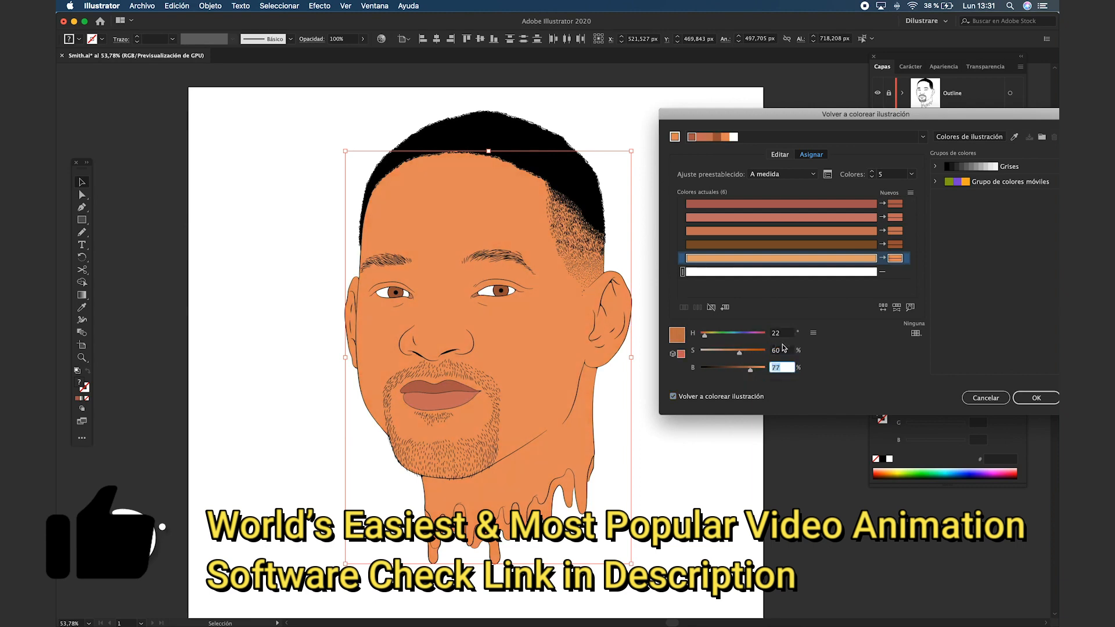
key("Return")
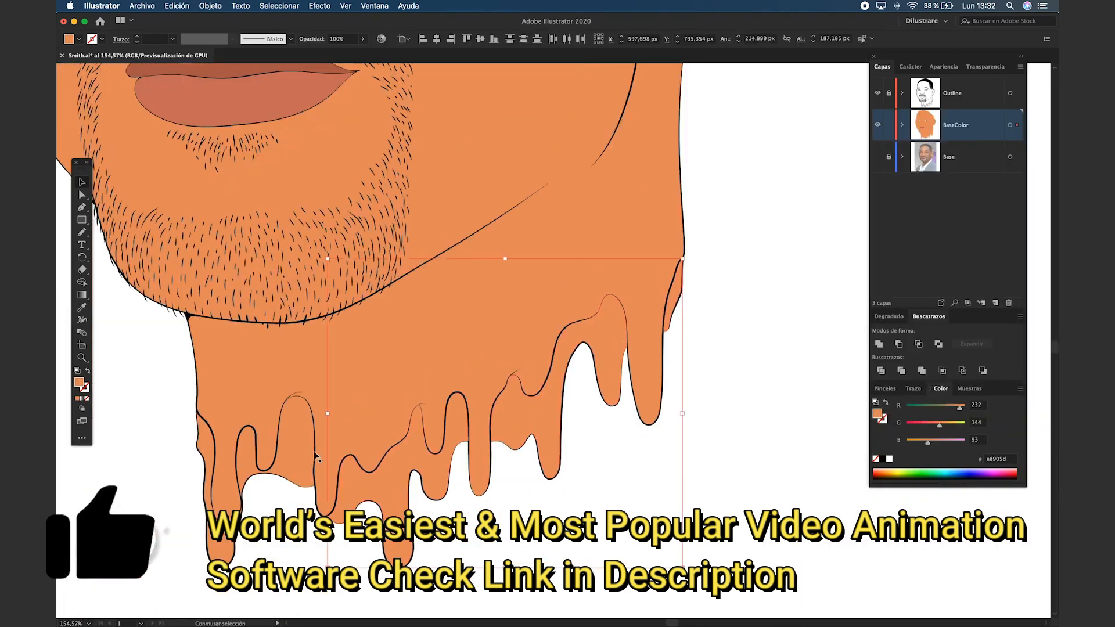
left_click_drag(750, 370, 742, 370)
left_click_drag(739, 353, 733, 367)
key("Return")
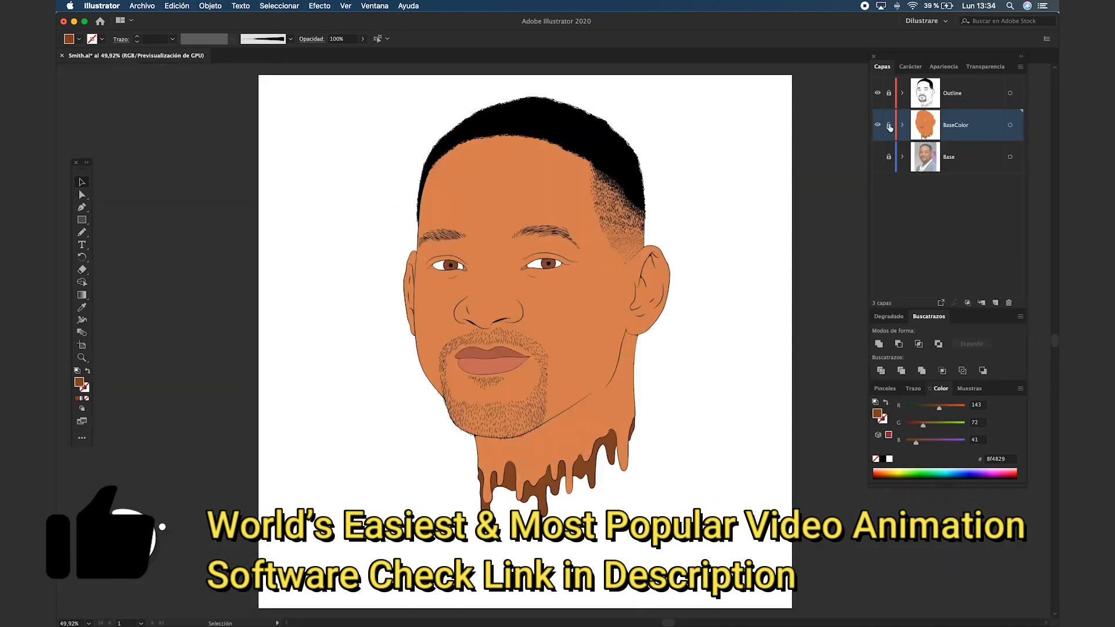
Create a new layer between Outline and BaseColor and name it Shadow1
left_click(996, 303)
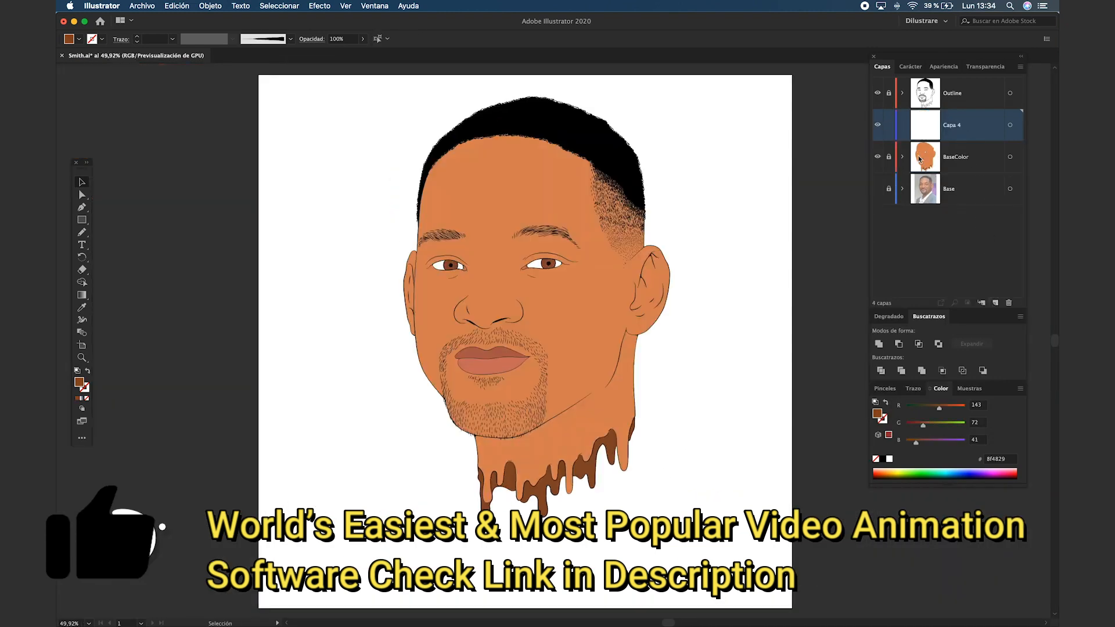
type("Shadow1")
key("Return")
Sample the forehead skin colour and draw a small square swatch filled with it beside the head
key("i")
left_click(496, 214)
key("m")
mouse_move(267, 202)
left_mouse_down()
mouse_move(293, 243)
mouse_move(311, 245)
left_mouse_up()
key("v")
left_click(305, 288)
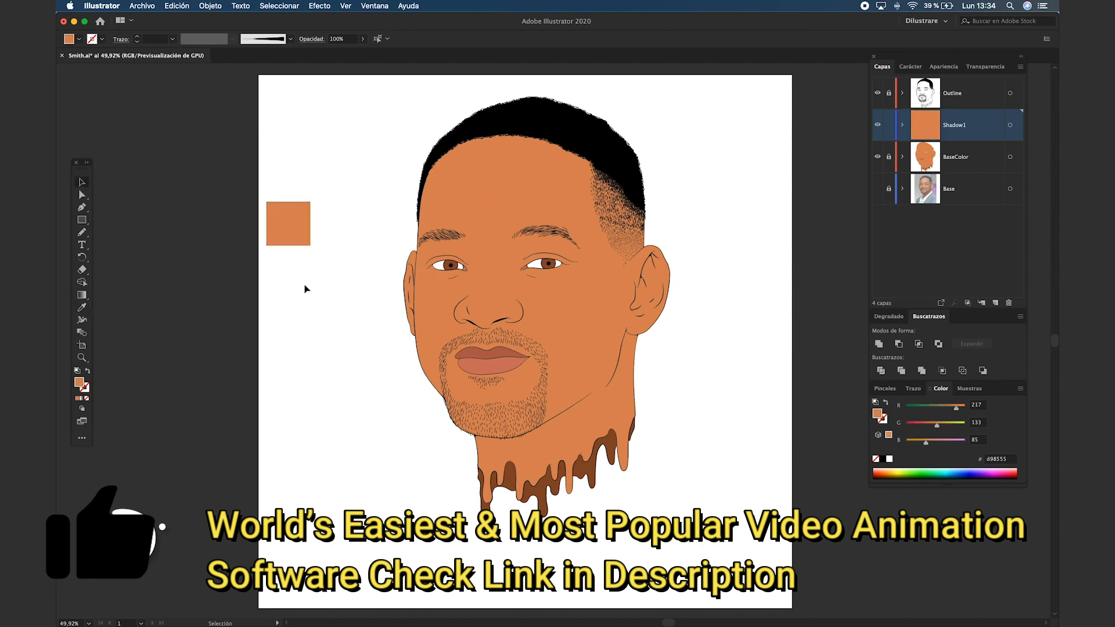
Add the text label BC and place it on the skin-colour square
key("t")
left_click(274, 183)
type("BSC")
key("BackSpace")
key("BackSpace")
type("C")
key("Escape")
left_click_drag(282, 174, 316, 158)
Duplicate the base square below the first one and fill the copy with the darker shade aa5d37
left_click_drag(296, 174, 309, 285)
left_click(325, 223)
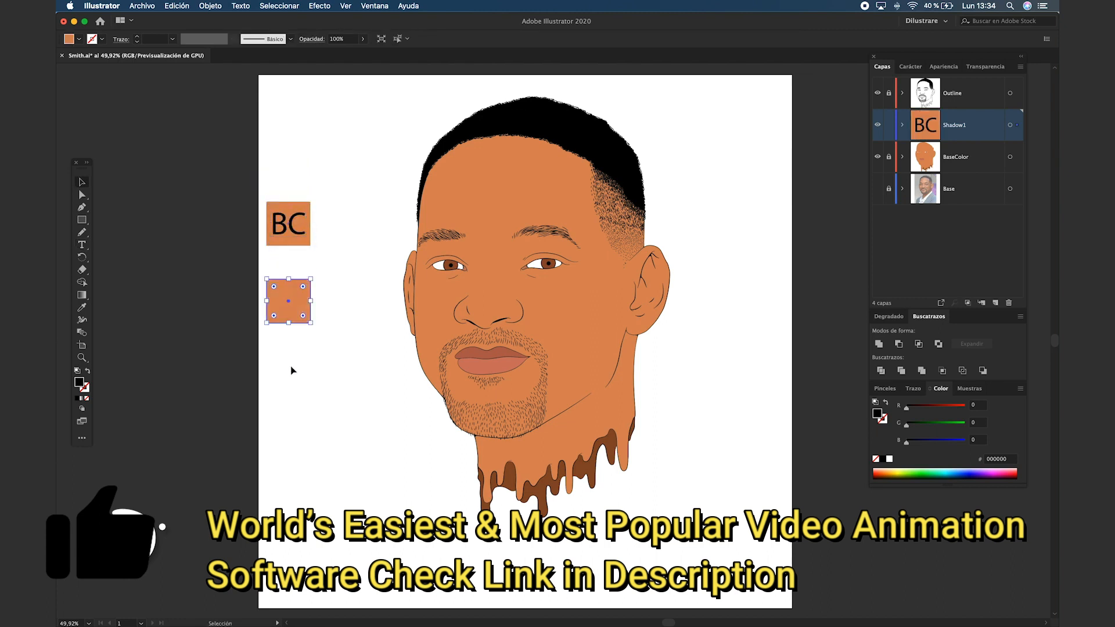
double_click(80, 383)
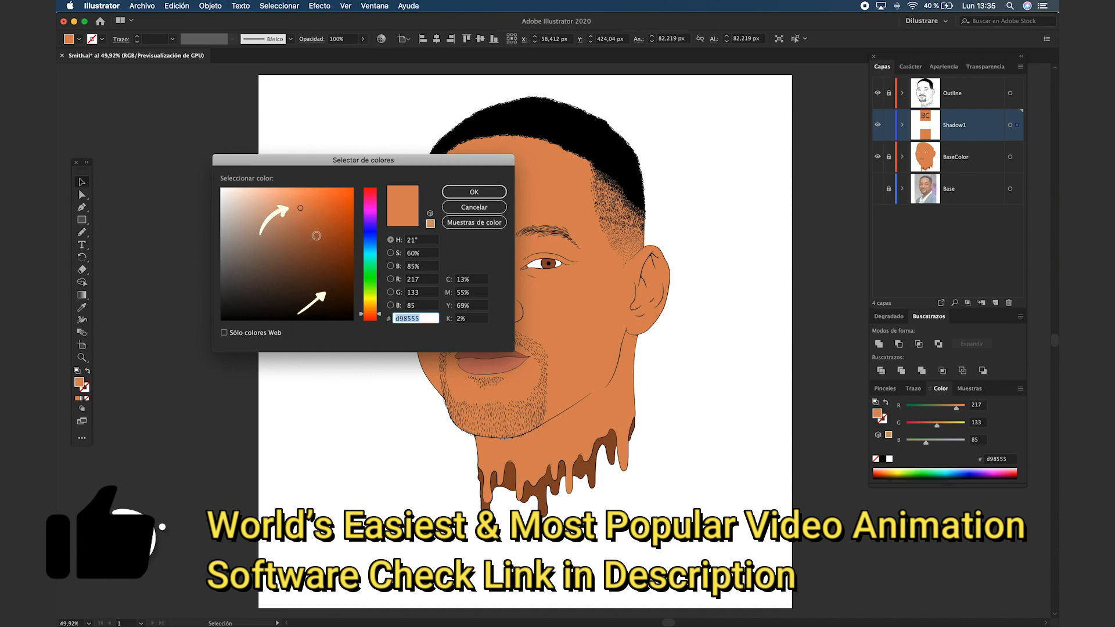
left_click(313, 235)
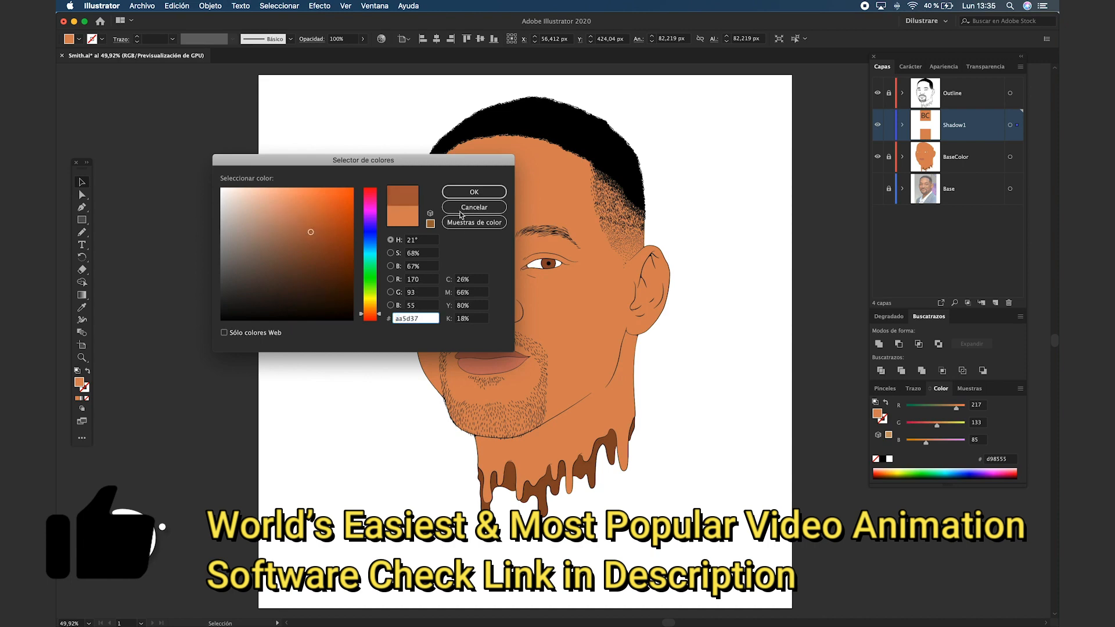
left_click(473, 191)
left_click(354, 401)
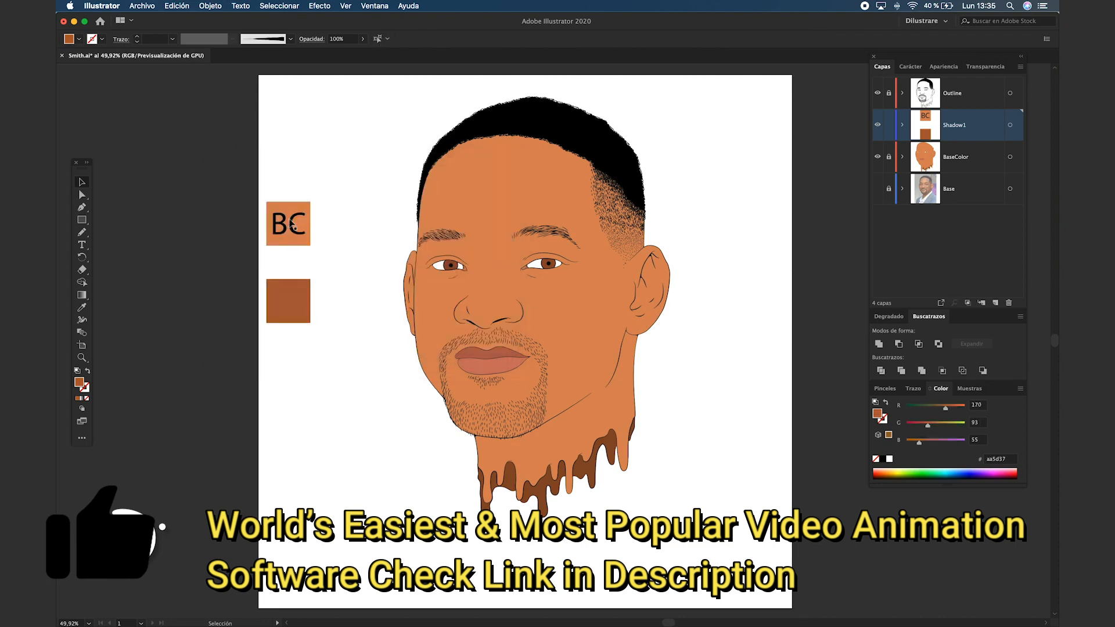
Label the second square 1
key("t")
left_click(274, 310)
type("1")
key("Escape")
left_click(355, 423)
Add a third square below swatch 1 and fill it with the slightly darker skin shade c6744b
key("m")
left_click_drag(267, 360, 310, 403)
double_click(79, 382)
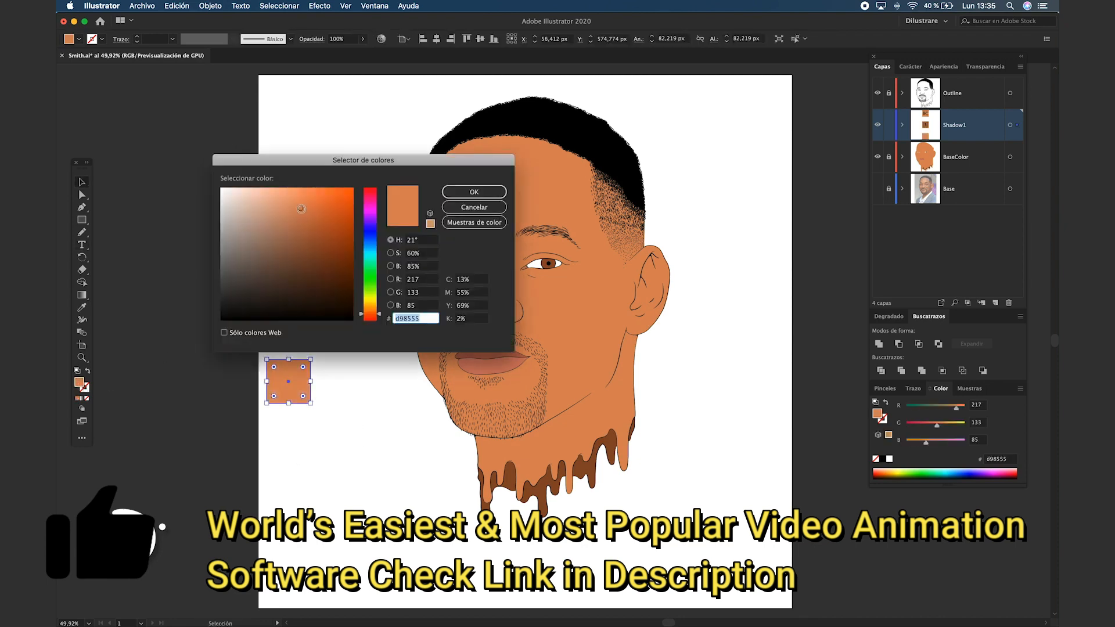
left_click_drag(301, 209, 303, 213)
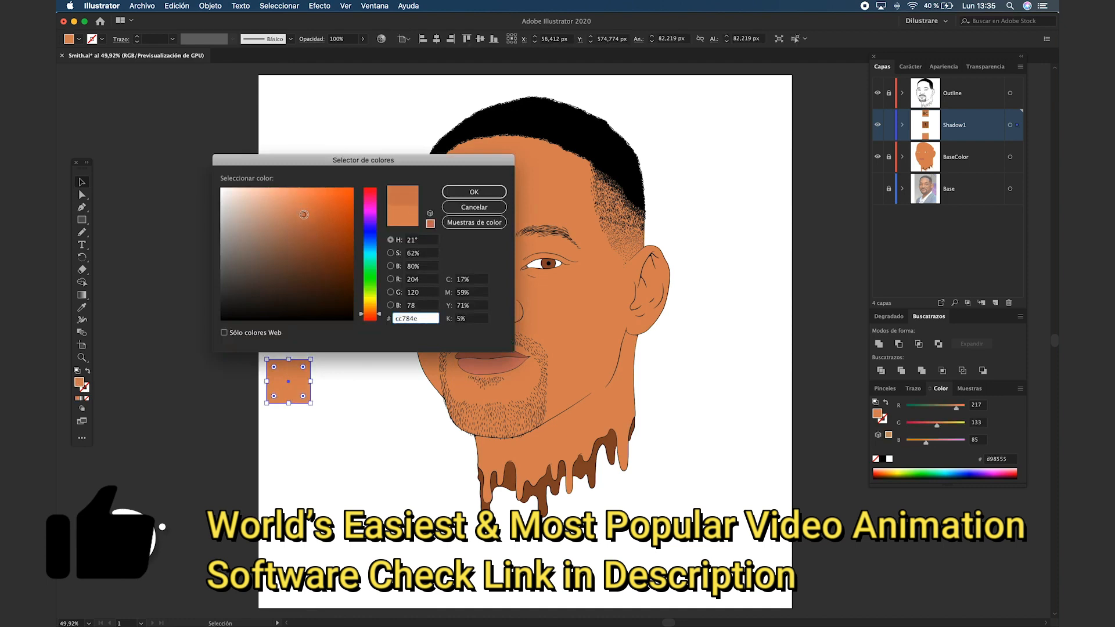
left_click(465, 192)
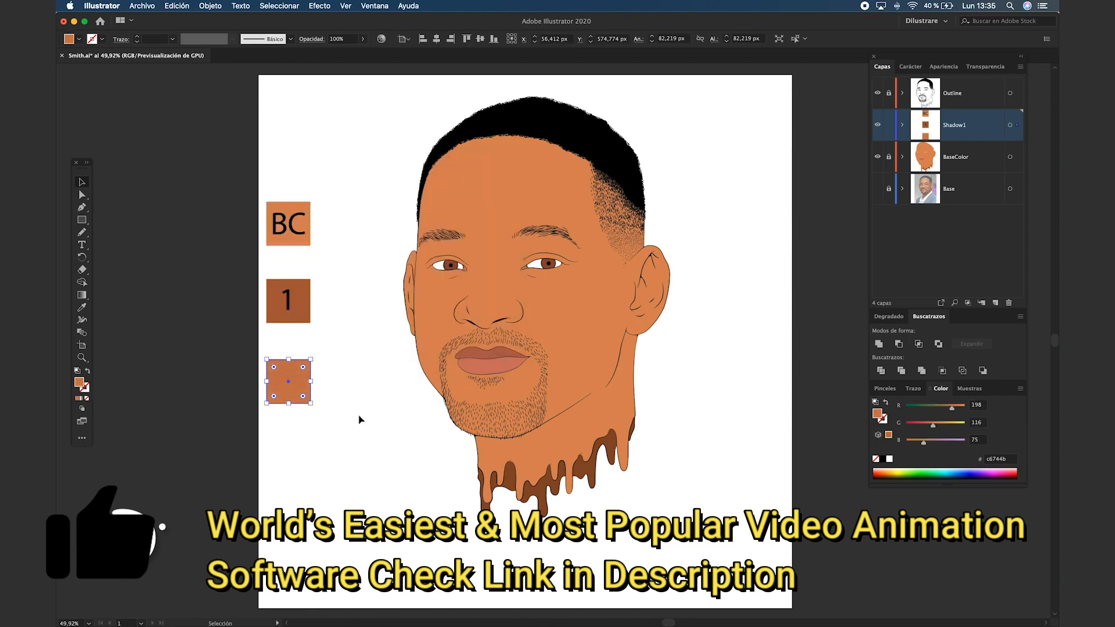
Copy the number label onto the third square and change it to 2
left_click(303, 326)
left_click_drag(297, 383, 298, 384)
double_click(288, 385)
type("2")
key("Escape")
Duplicate the base-colour square below swatch 2 and fill the copy with the dark brown 703416
left_click(307, 241)
left_click_drag(295, 239, 295, 465)
double_click(80, 384)
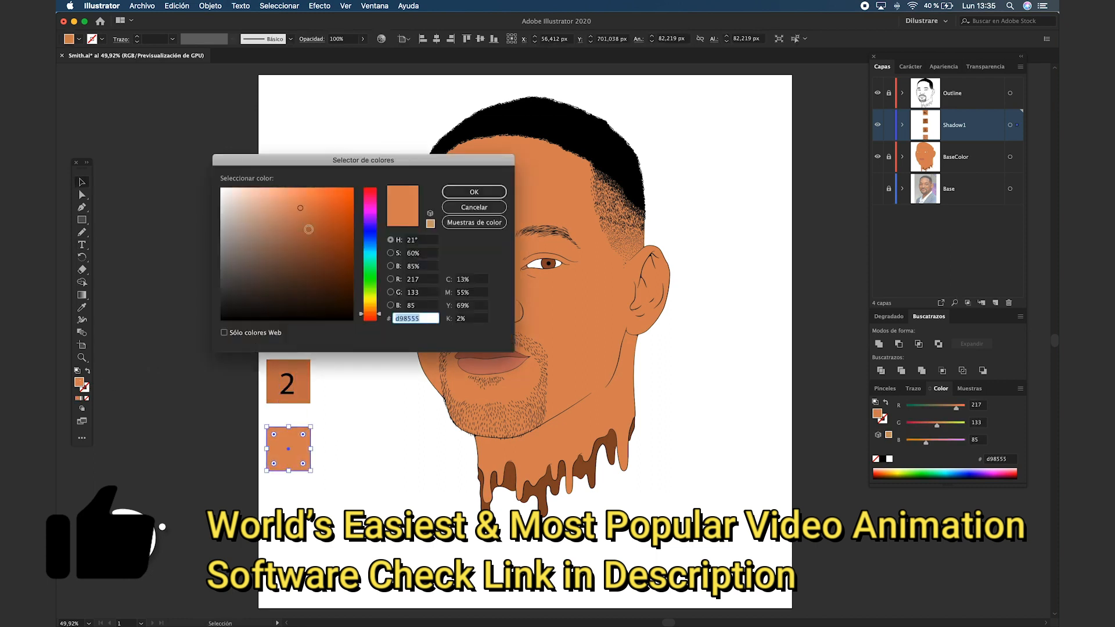
left_click_drag(308, 229, 329, 262)
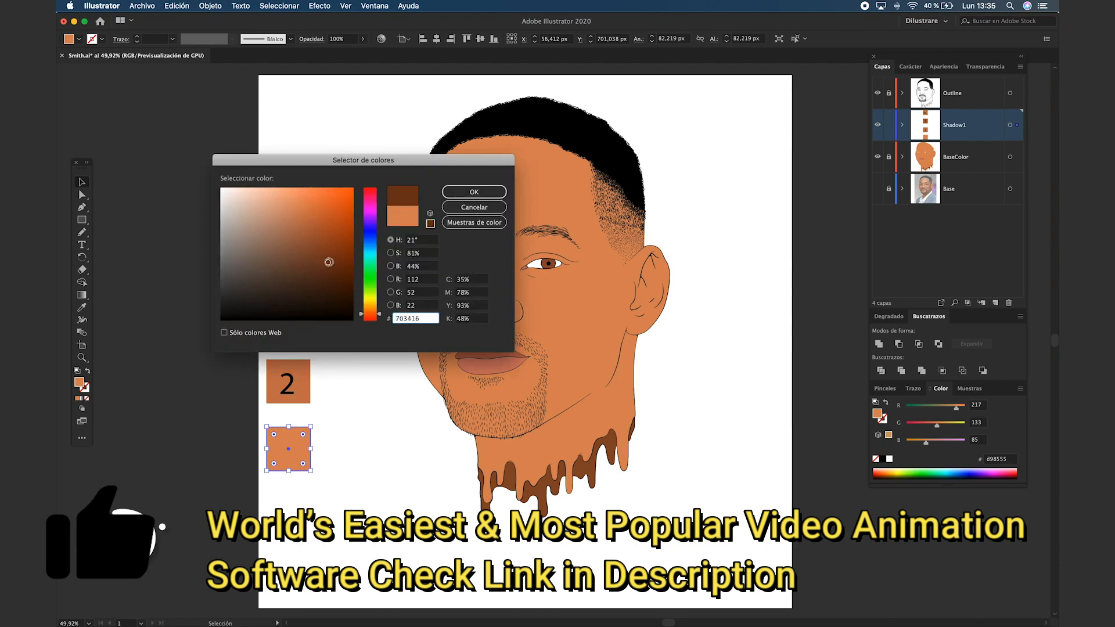
left_click(476, 194)
left_click(350, 347)
Copy the number label onto the dark brown square and change it to 3
left_click_drag(288, 303, 288, 449)
double_click(288, 449)
type("3")
key("Escape")
left_click(366, 463)
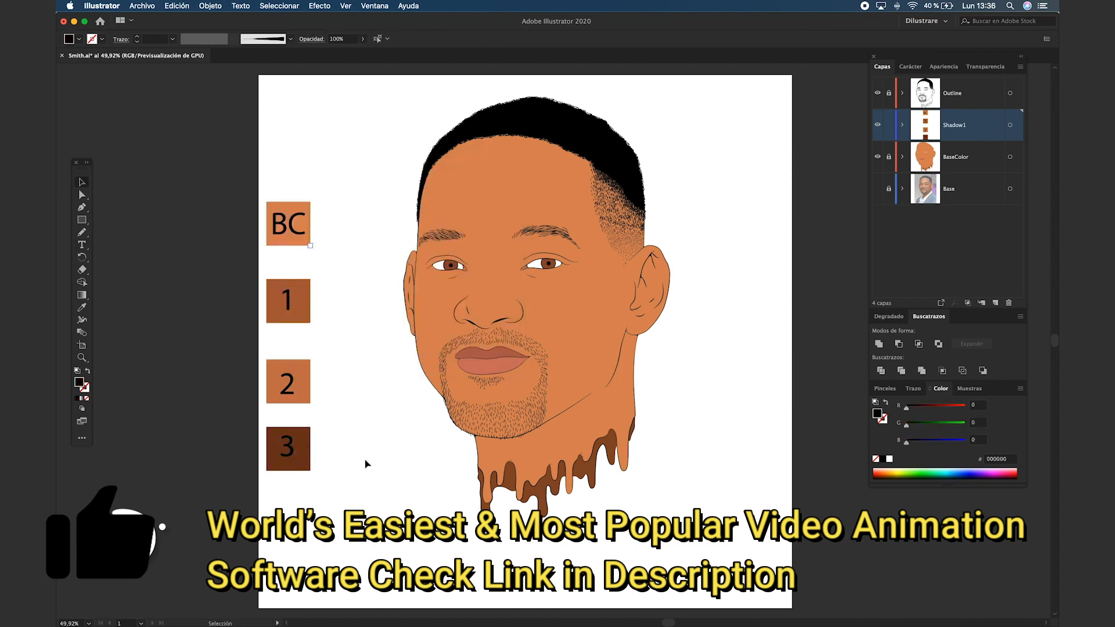
Fill a copy of the base square above the column with highlight e59e7a and order the swatches 3, 1, 2, BC beneath it
left_click_drag(301, 265, 284, 232)
left_click_drag(302, 212, 305, 253)
left_click(319, 162)
left_click(305, 159)
double_click(79, 382)
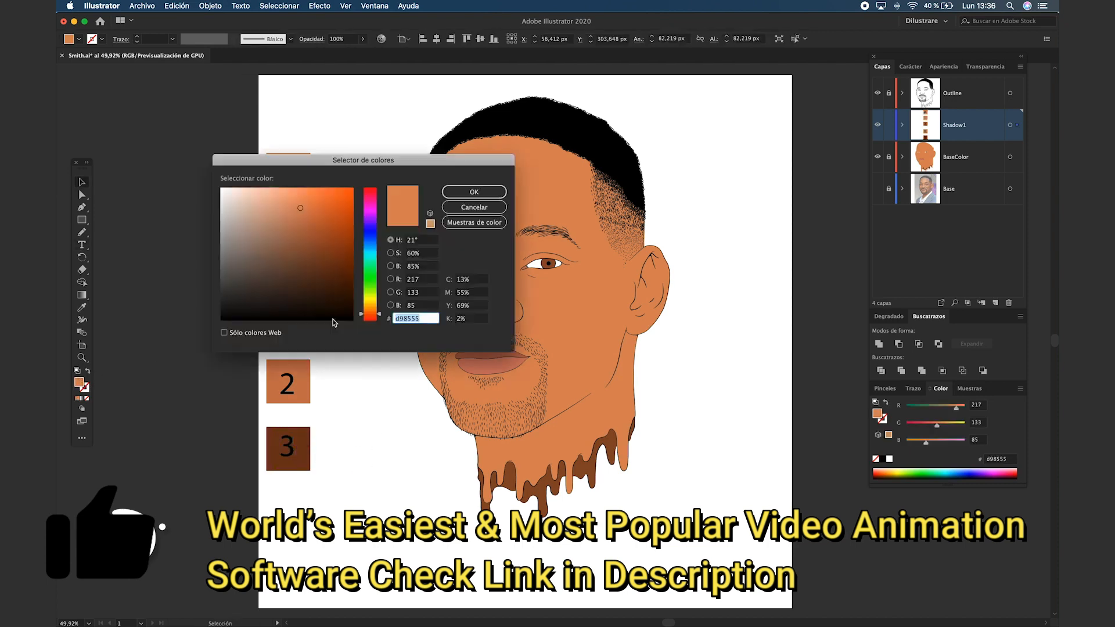
left_click_drag(302, 207, 291, 202)
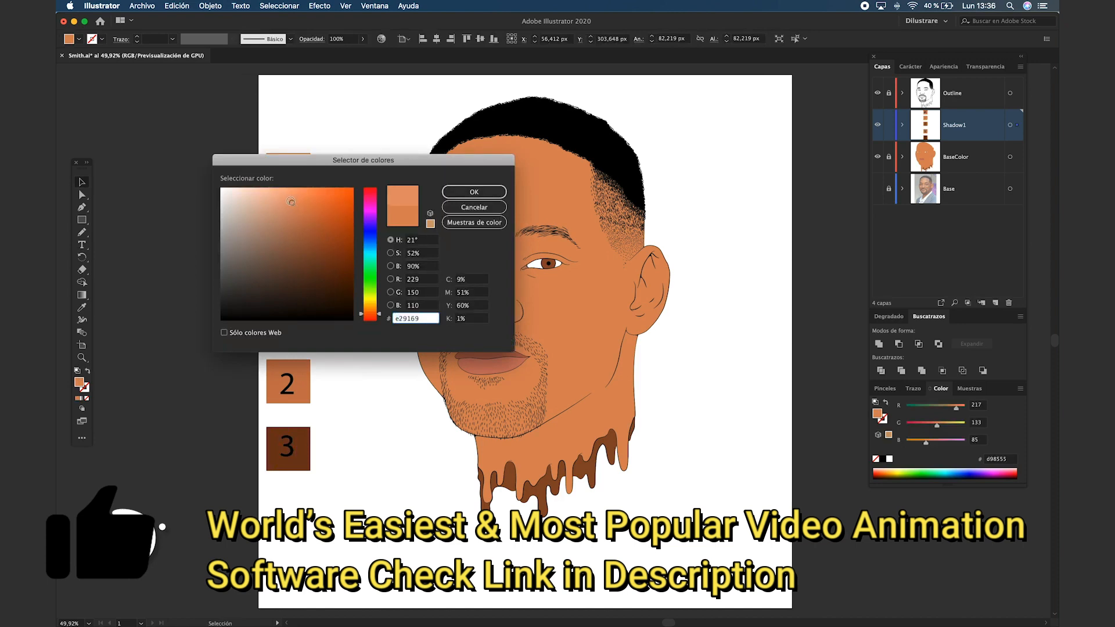
left_click(470, 194)
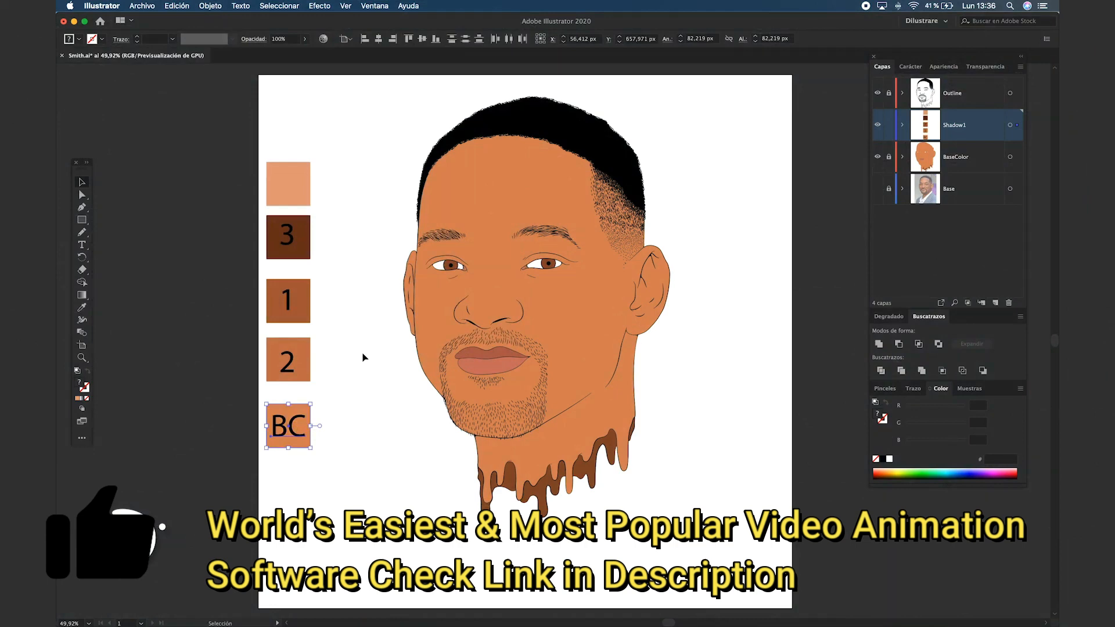
left_click(363, 357)
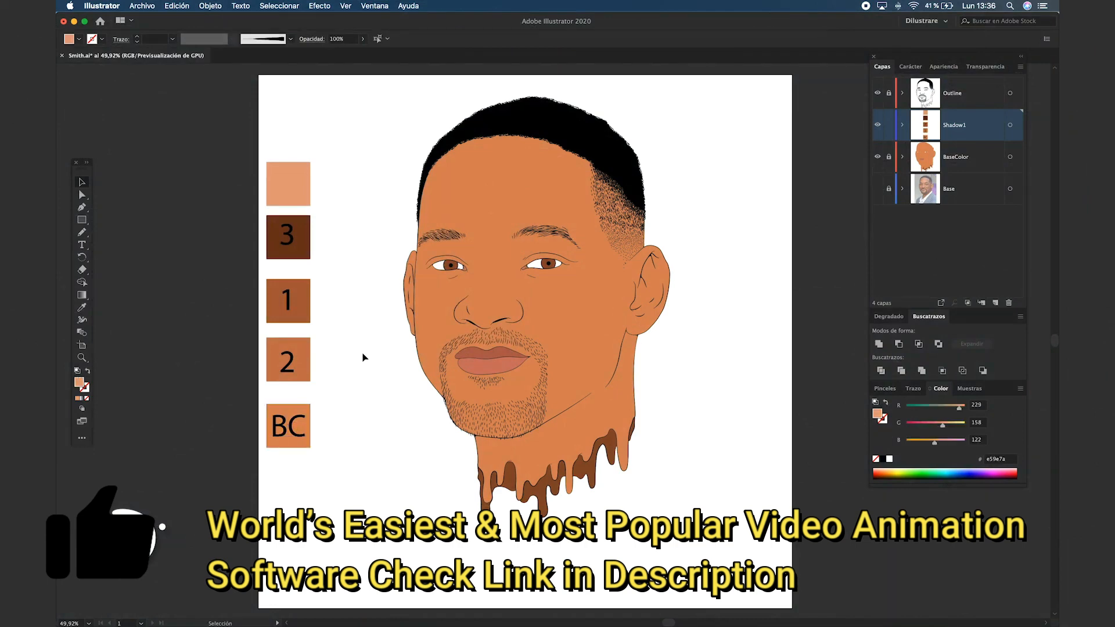
Take the medium shade aa5d37 from swatch 1 as the current fill colour
left_click(306, 301)
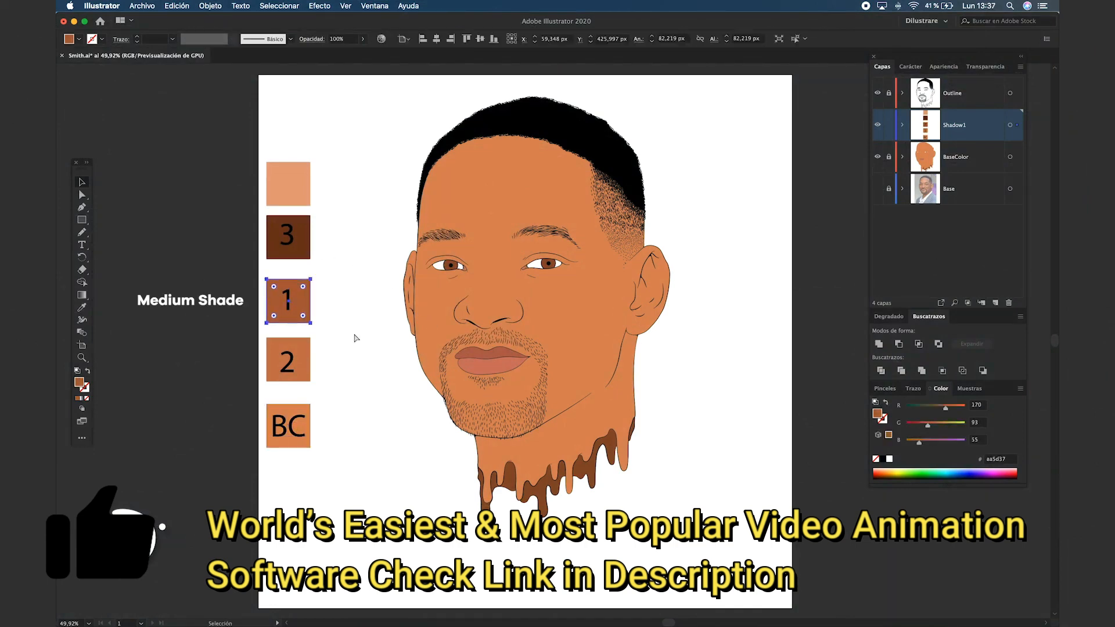
left_click(318, 294)
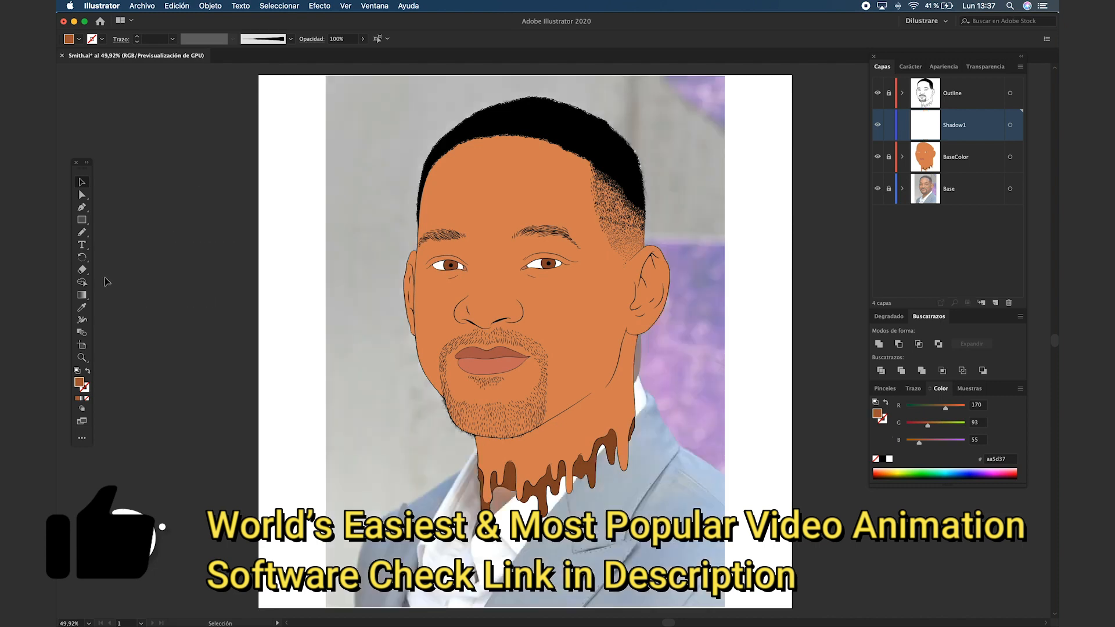
Sample the base skin colour, hide the BaseColor layer and set the fill to the darker brown a55832
left_click(83, 310)
left_click(499, 188)
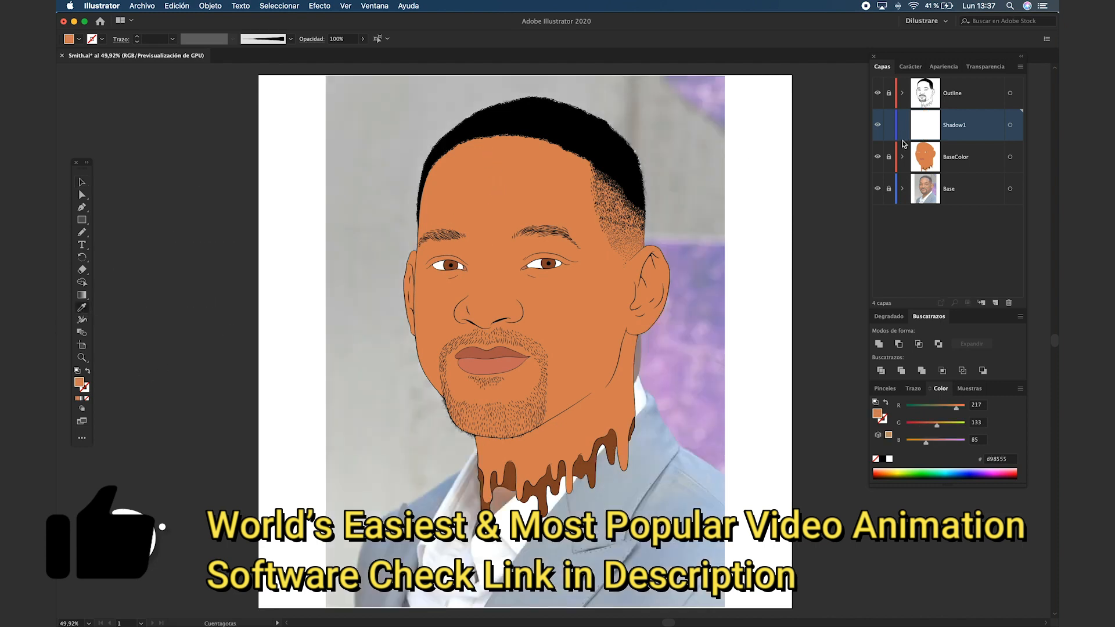
left_click(877, 157)
double_click(79, 382)
left_click_drag(303, 209, 312, 237)
left_click(488, 183)
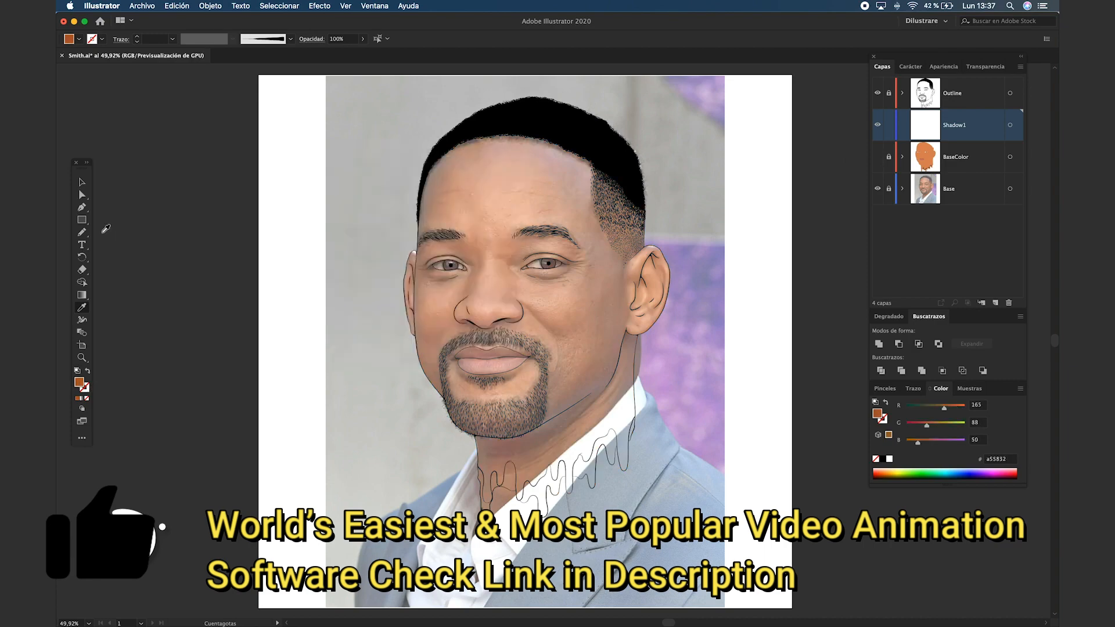
Draw Pencil shadow shapes at the outer corner and along the upper-lid crease of the right-hand eye
left_click(82, 233)
scroll(531, 263, "up", 10)
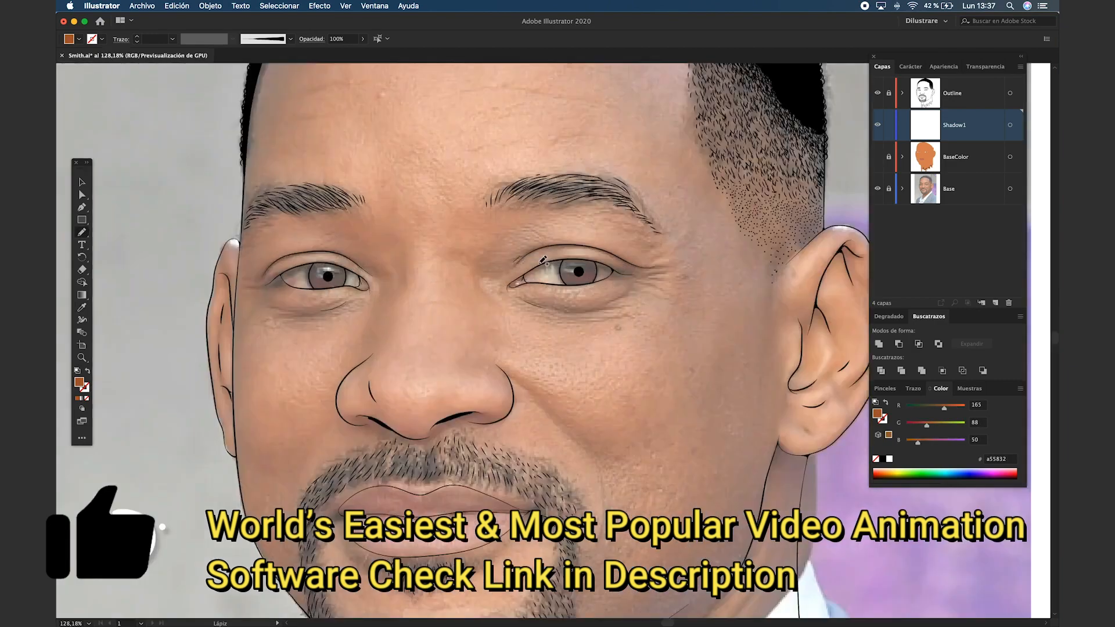
mouse_move(581, 290)
left_mouse_down()
mouse_move(595, 332)
mouse_move(580, 290)
left_mouse_up()
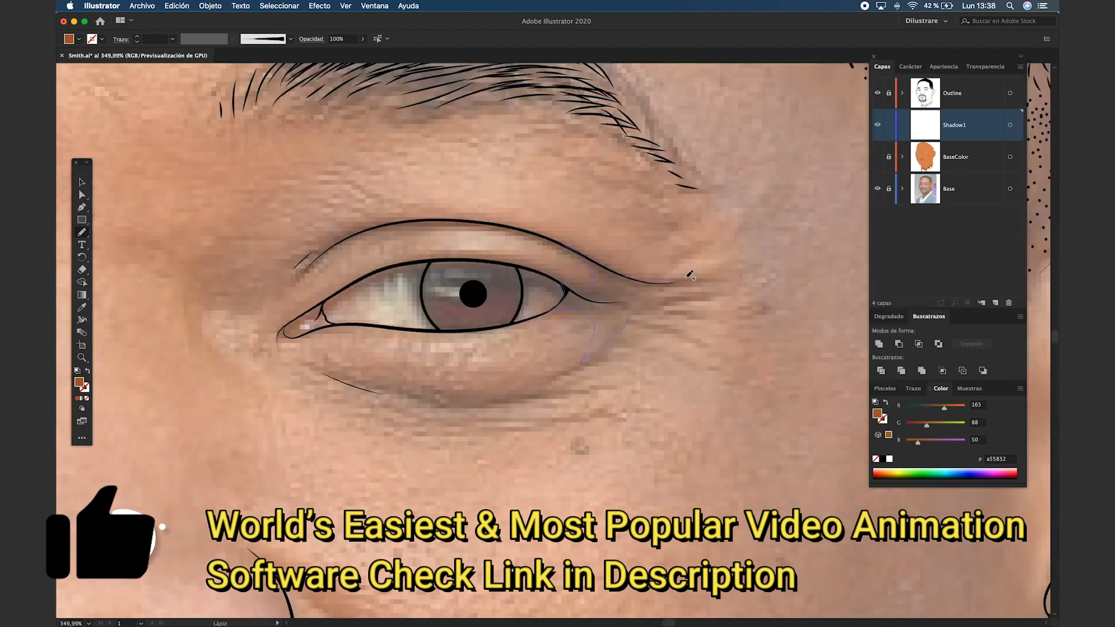
left_click_drag(646, 307, 642, 306)
scroll(461, 243, "left", 3)
scroll(460, 243, "up", 1)
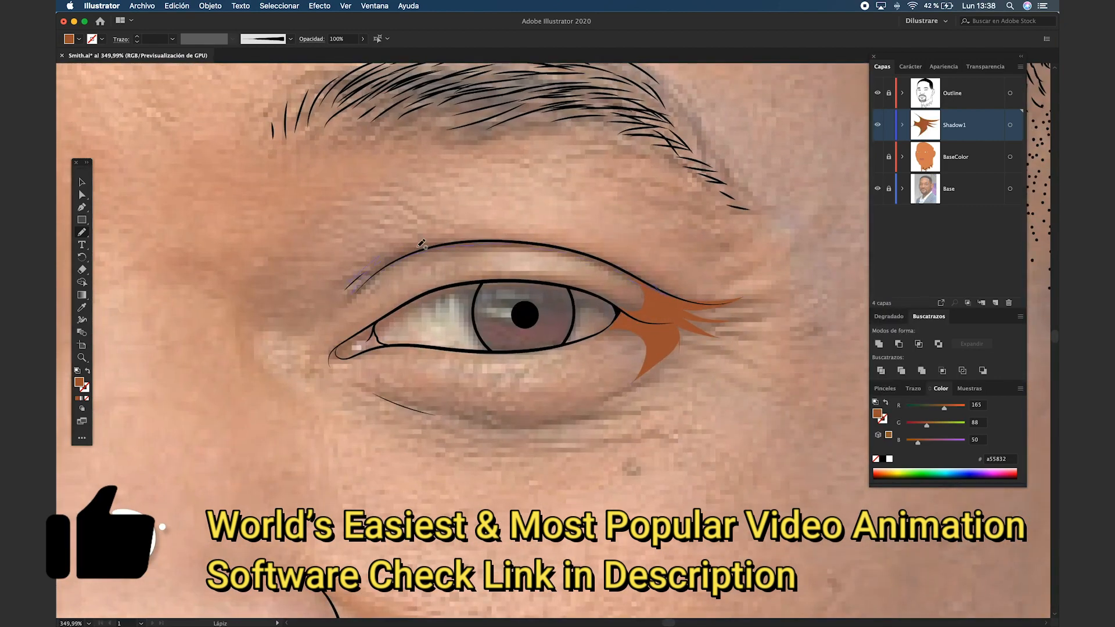
mouse_move(422, 244)
left_mouse_down()
mouse_move(529, 235)
mouse_move(654, 279)
left_mouse_up()
scroll(785, 341, "down", 7)
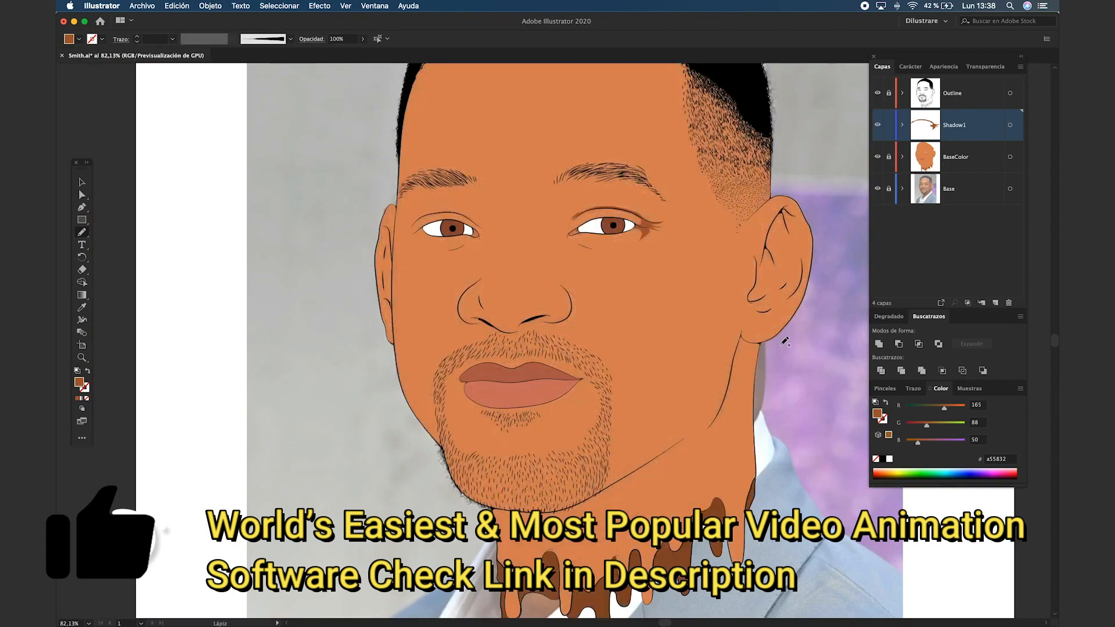
Draw the upper-lid and outer-corner shadow of the left-hand eye and remove surplus anchor points from its path
key("super+z")
scroll(429, 228, "up", 8)
left_click_drag(411, 220, 387, 335)
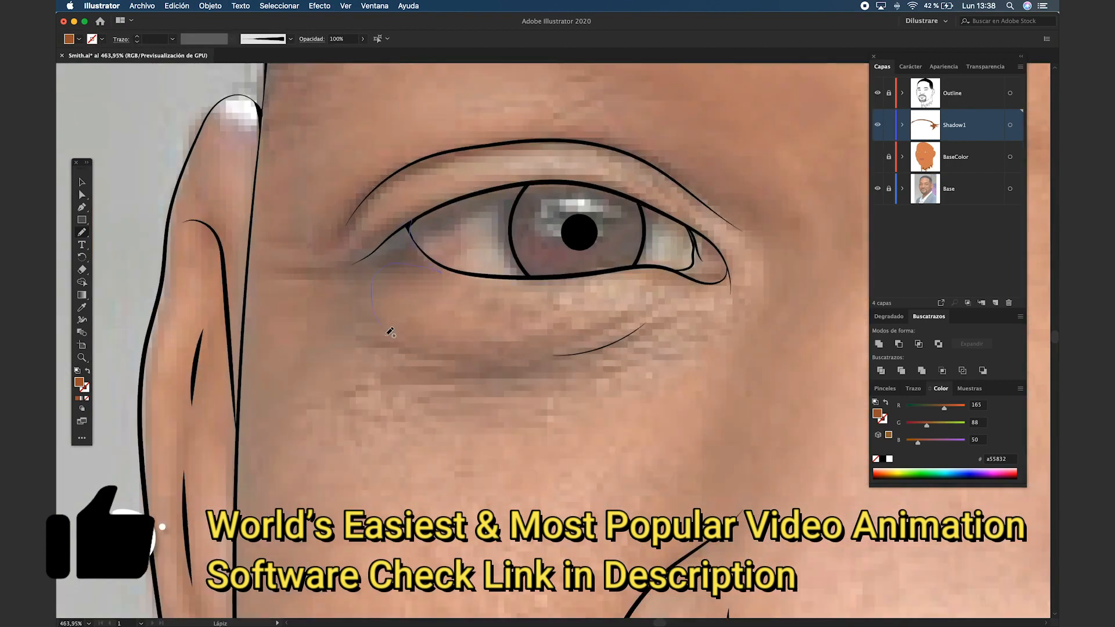
left_click_drag(549, 149, 390, 223)
key("minus")
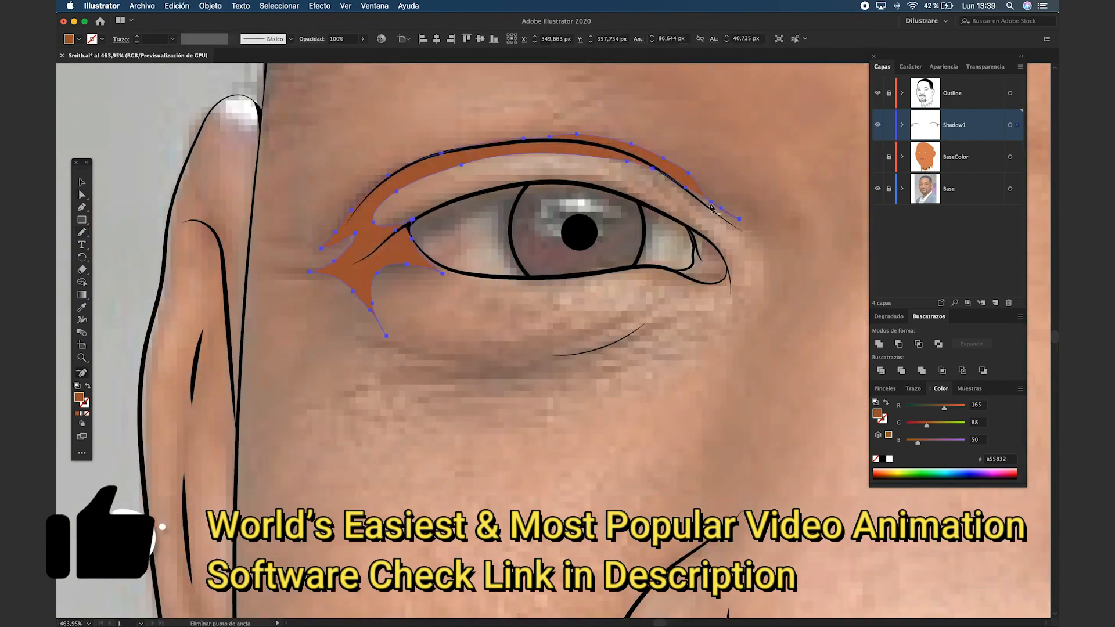
key("n")
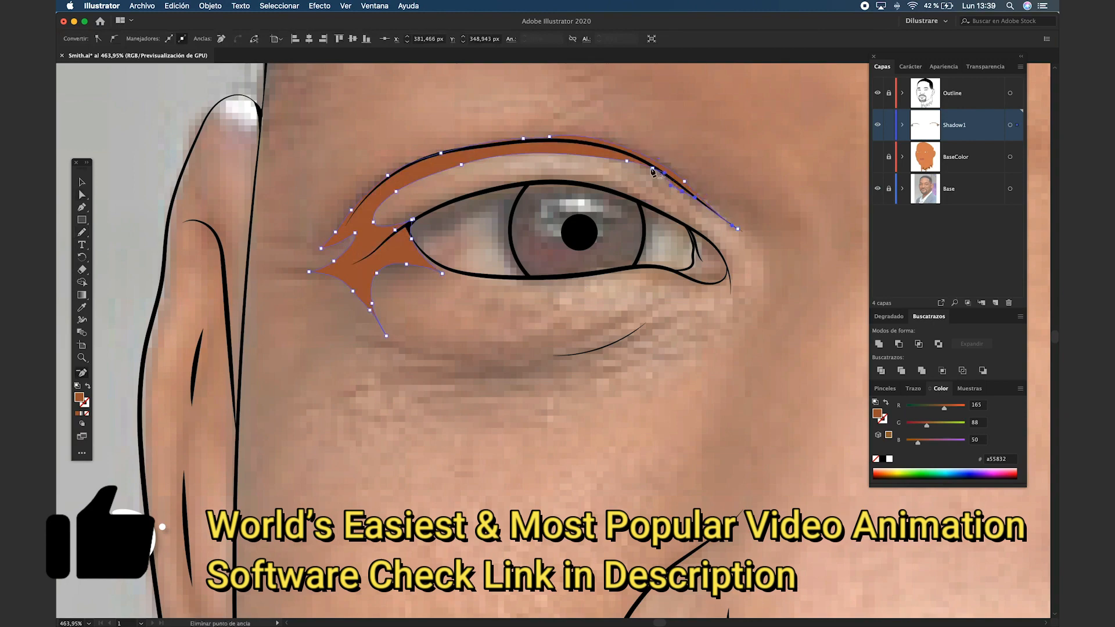
key("super+shift+a")
key("super+0")
Draw the shadow along the underside of the nose, around both nostrils and down into the philtrum
scroll(529, 380, "up", 8)
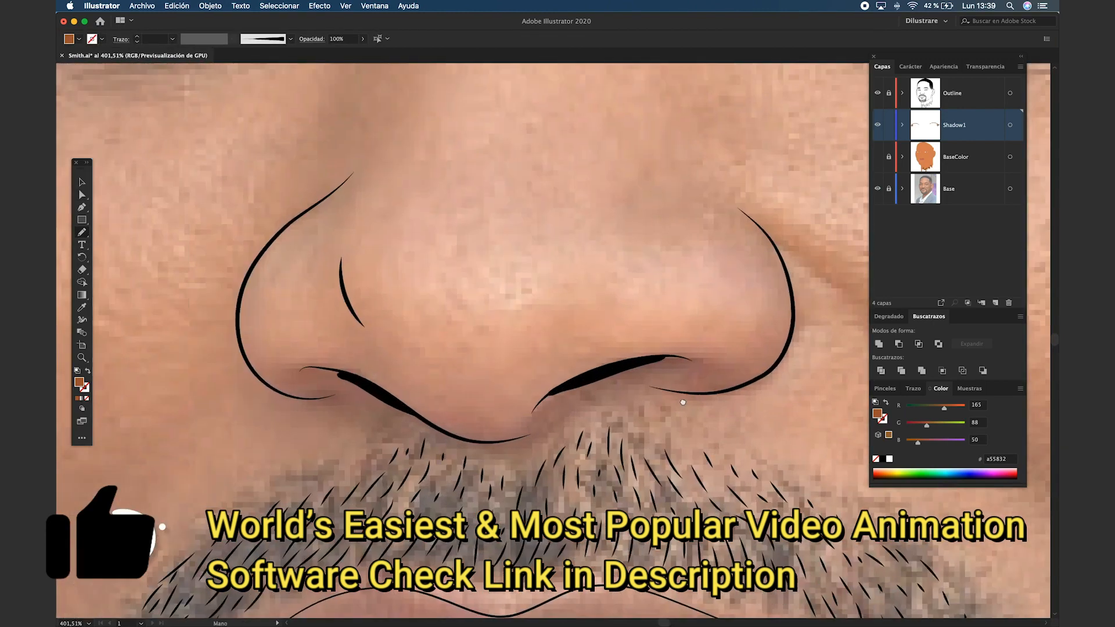
key("f")
mouse_move(533, 354)
left_mouse_down()
mouse_move(345, 316)
mouse_move(245, 259)
mouse_move(410, 357)
left_mouse_up()
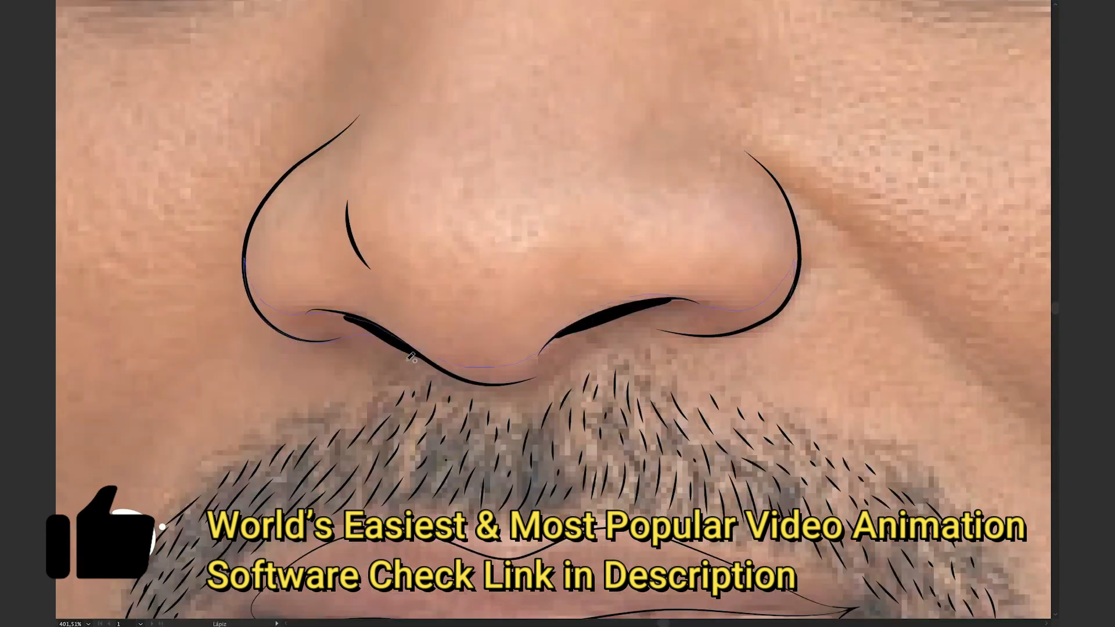
left_click_drag(673, 326, 676, 328)
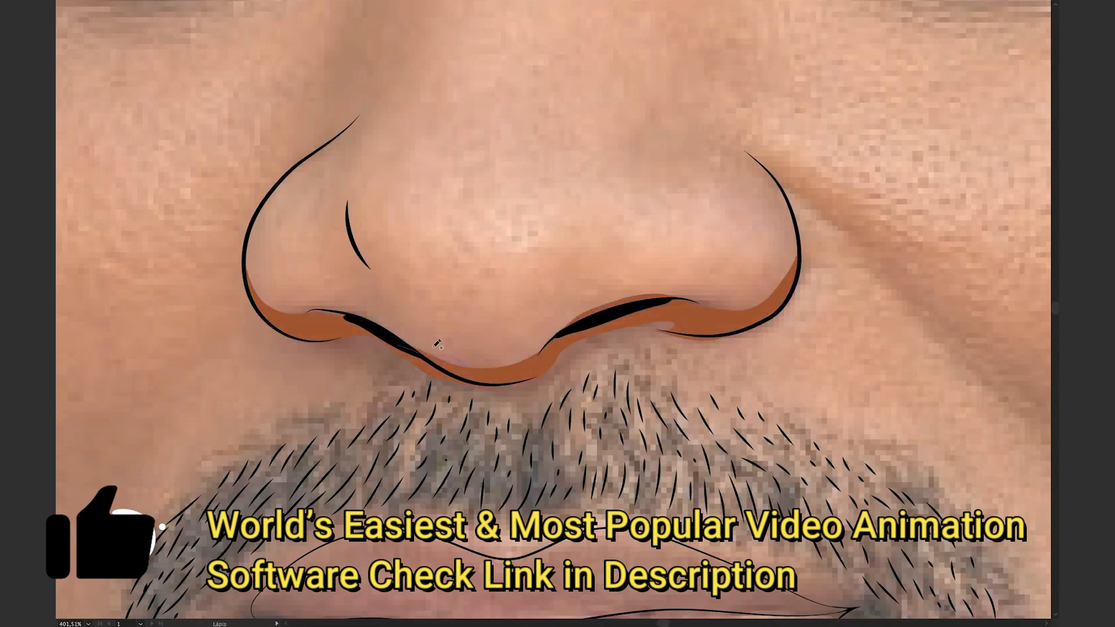
left_click_drag(373, 288, 468, 381)
scroll(469, 381, "down", 3)
Try a shadow shape covering the hair fade above the right-hand ear, and delete it
mouse_move(580, 294)
left_mouse_down()
mouse_move(498, 338)
mouse_move(500, 360)
mouse_move(570, 432)
mouse_move(583, 293)
left_mouse_up()
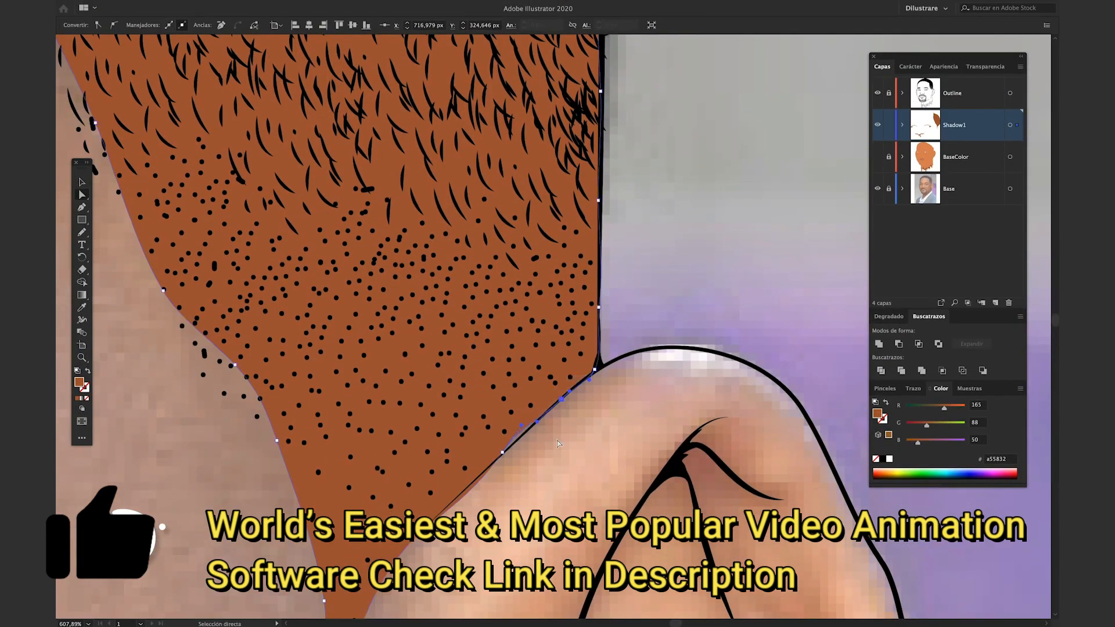
key("n")
scroll(542, 430, "down", 8)
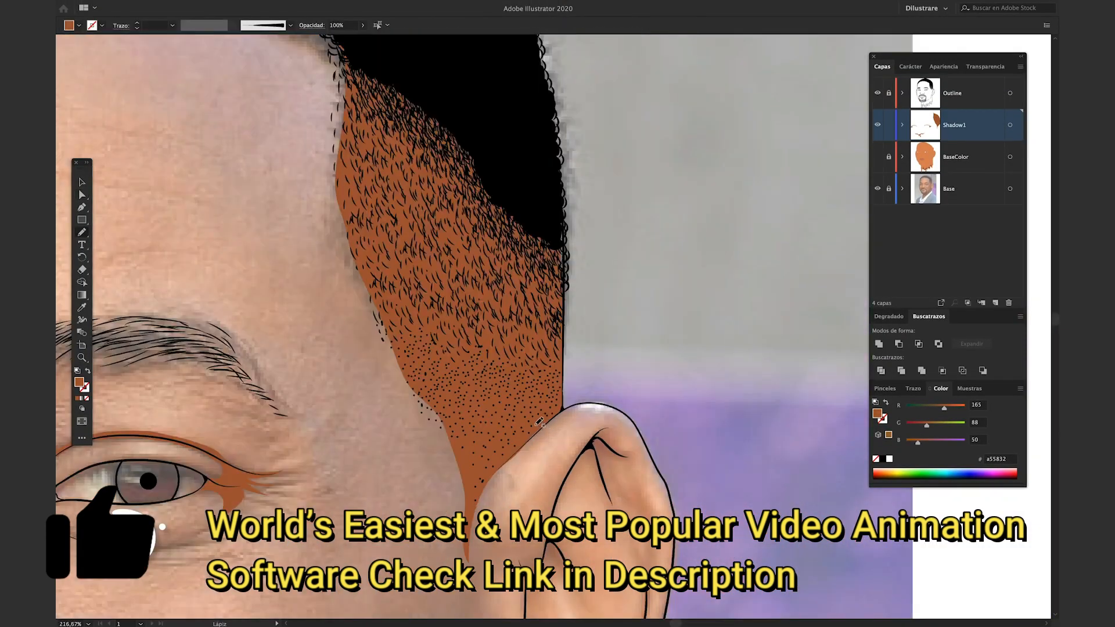
scroll(522, 403, "down", 6)
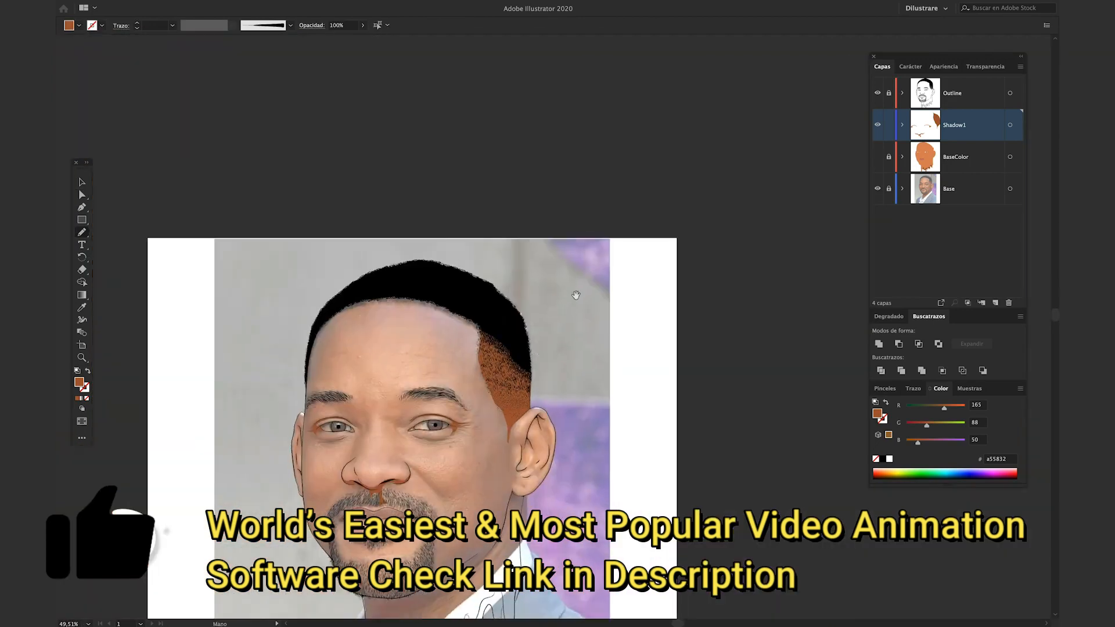
left_click_drag(561, 313, 577, 248)
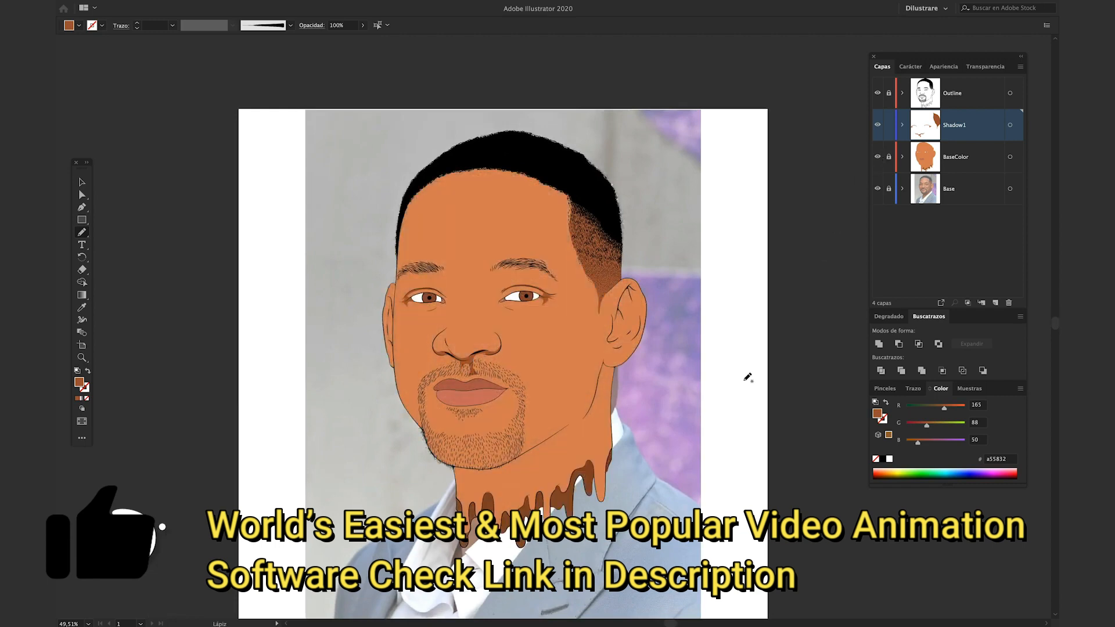
left_click(594, 255, "ctrl")
key("Delete")
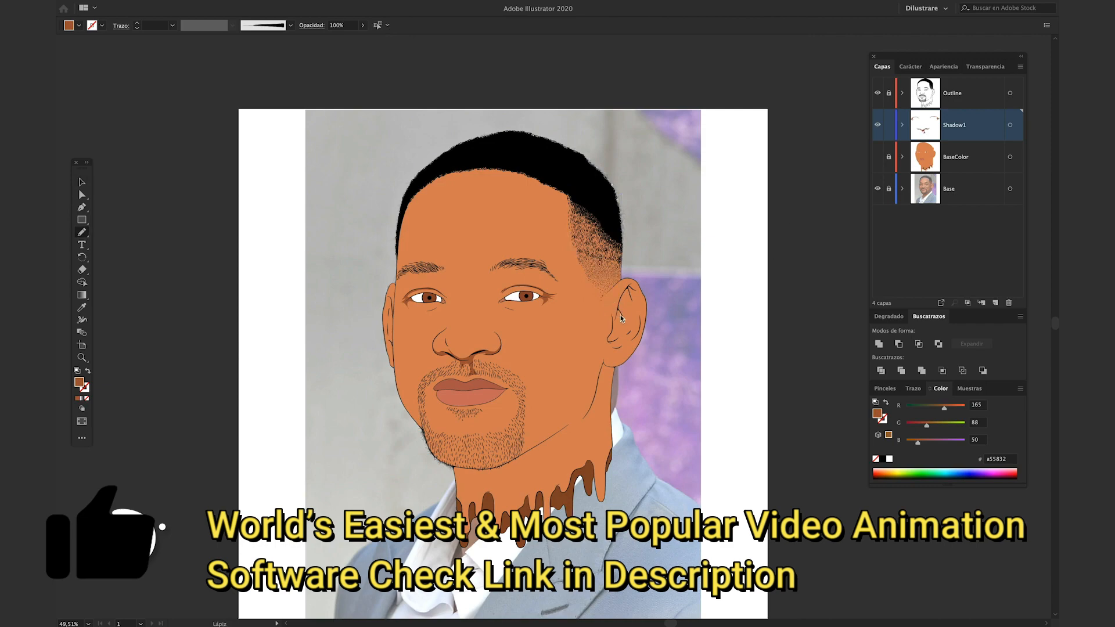
Draw Pencil shadow shapes inside the folds of the right-hand ear
scroll(620, 318, "up", 2)
key("Tab")
scroll(622, 319, "up", 5)
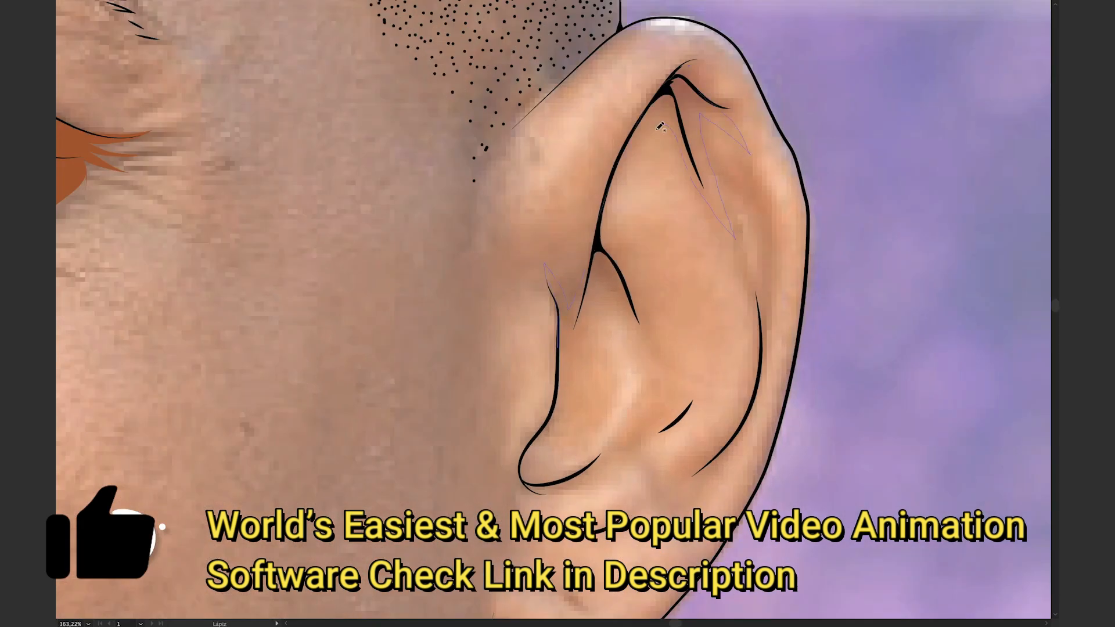
mouse_move(657, 129)
left_mouse_down()
mouse_move(611, 443)
mouse_move(558, 347)
left_mouse_up()
scroll(564, 328, "down", 1)
mouse_move(739, 332)
left_mouse_down()
mouse_move(739, 268)
mouse_move(741, 334)
left_mouse_up()
scroll(733, 291, "up", 1)
mouse_move(686, 116)
left_mouse_down()
mouse_move(696, 136)
mouse_move(694, 106)
left_mouse_up()
scroll(693, 156, "down", 5)
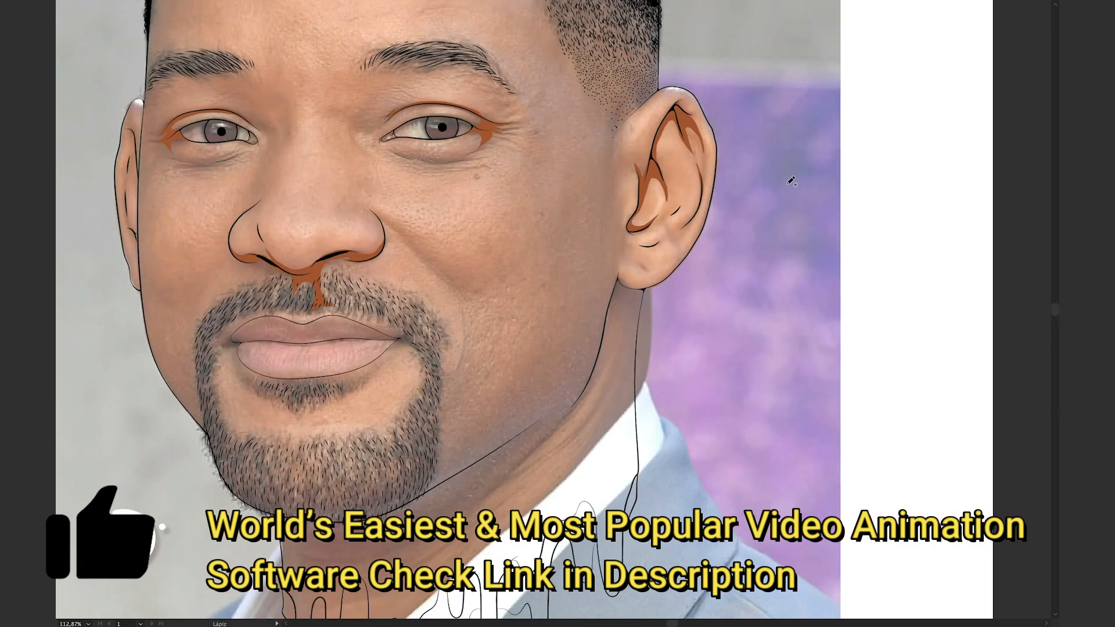
Draw the shadow shape on the neck below the right-hand ear, with pointed notches along its inner edge
scroll(600, 174, "up", 4)
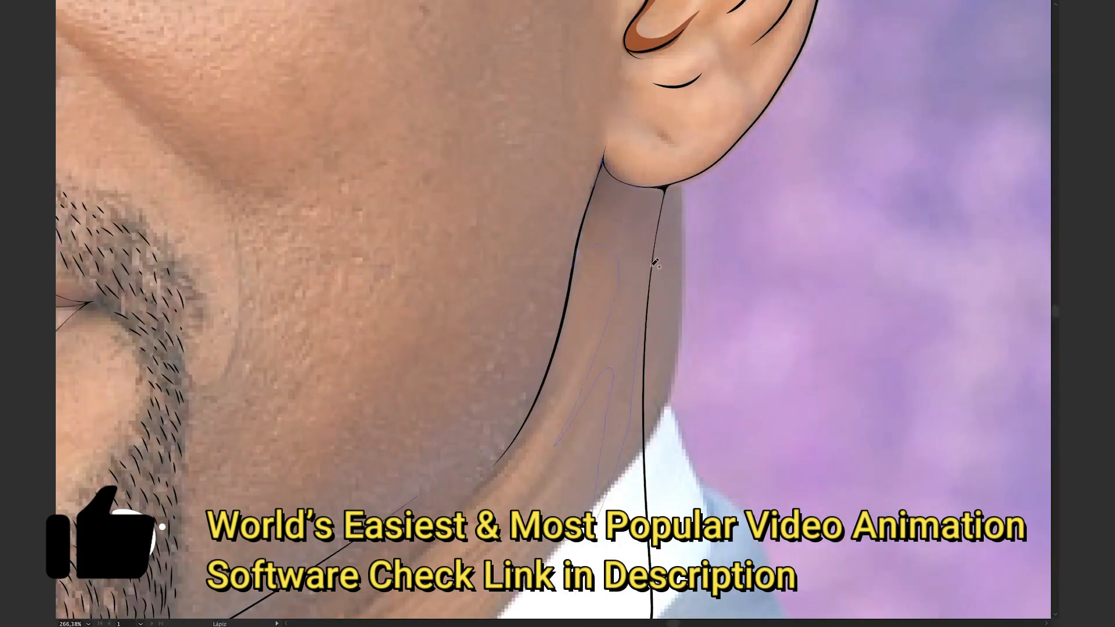
left_click_drag(652, 266, 664, 190)
left_click_drag(658, 406, 630, 192)
mouse_move(624, 382)
left_mouse_down()
mouse_move(624, 398)
mouse_move(582, 364)
mouse_move(602, 203)
mouse_move(615, 376)
left_mouse_up()
scroll(615, 376, "up", 5)
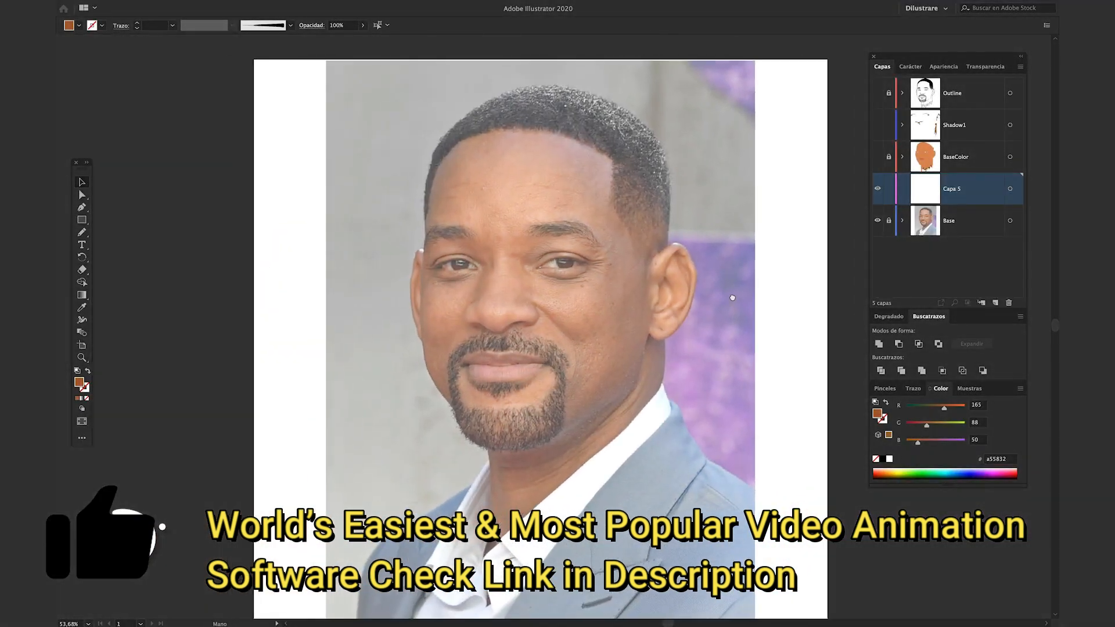
Set the fill to yellow e3cd17 and draw a circle above the head on layer Capa 5 as the light source
key("m")
left_click_drag(944, 409, 958, 408)
left_click_drag(927, 426, 954, 427)
scroll(618, 238, "down", 3)
key("l")
left_click_drag(532, 65, 595, 121)
key("v")
left_click(460, 224)
Swap the yellow to the stroke and brush short light marks down the forehead and nose on Capa 5
key("b")
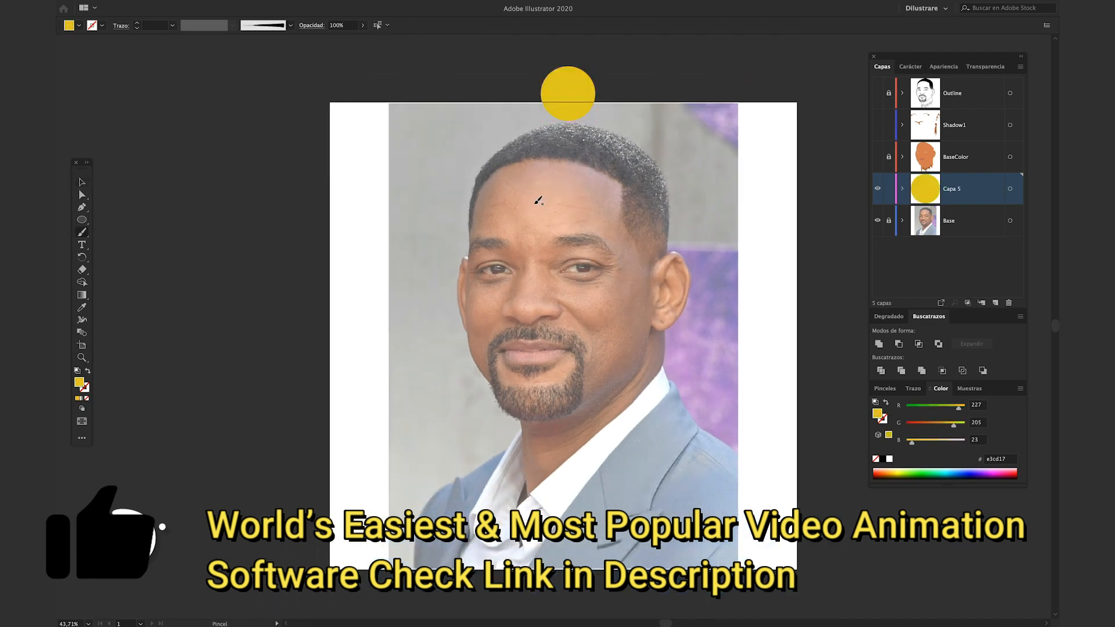
key("shift+x")
left_click_drag(555, 168, 579, 173)
left_click_drag(549, 181, 564, 186)
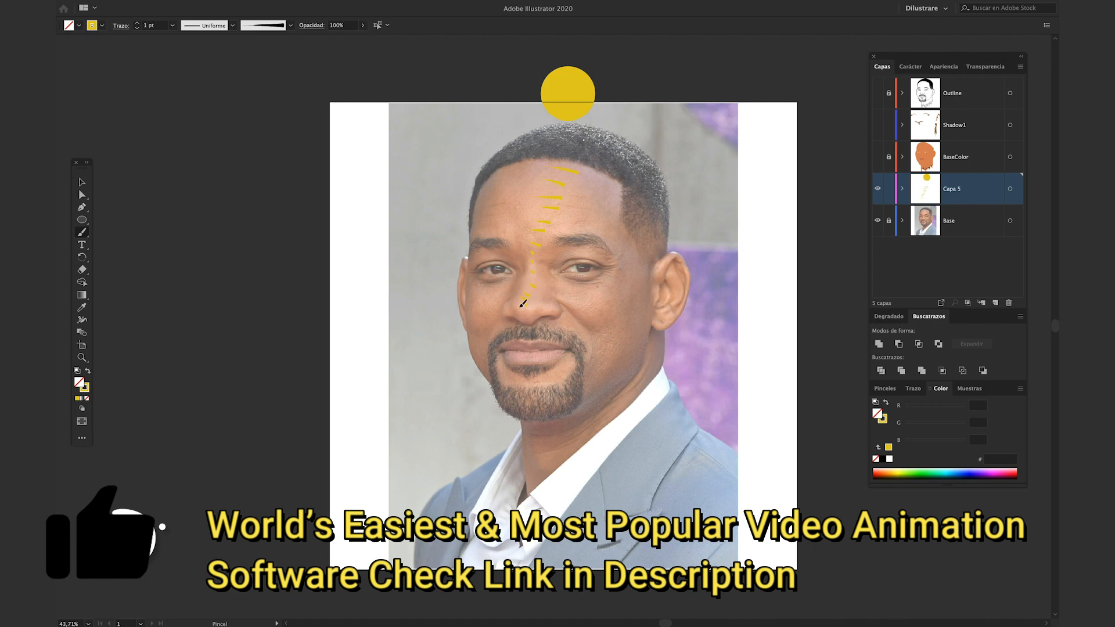
Set the stroke to dark olive 514e3f and brush shadow marks down the right-hand side of the face, from temple to jaw
double_click(85, 388)
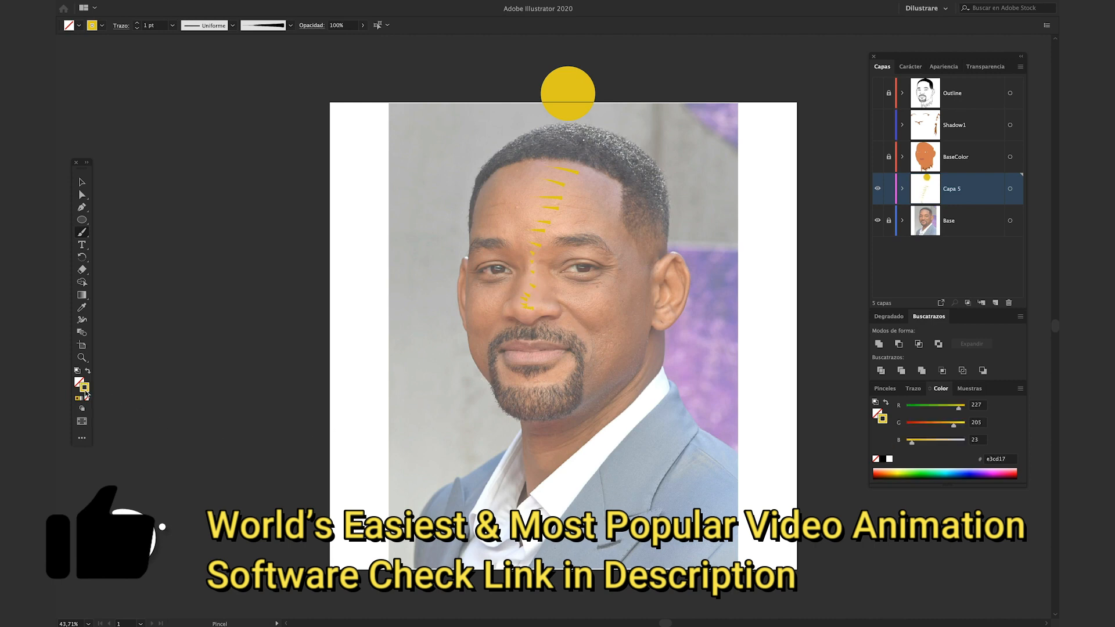
left_click_drag(579, 173, 604, 192)
left_click_drag(581, 189, 606, 208)
left_click_drag(591, 217, 613, 232)
left_click_drag(600, 236, 639, 282)
left_click_drag(629, 287, 644, 304)
left_click_drag(641, 319, 653, 340)
left_click_drag(618, 399, 628, 276)
left_click_drag(611, 330, 613, 357)
left_click_drag(597, 350, 597, 382)
left_click_drag(582, 371, 580, 395)
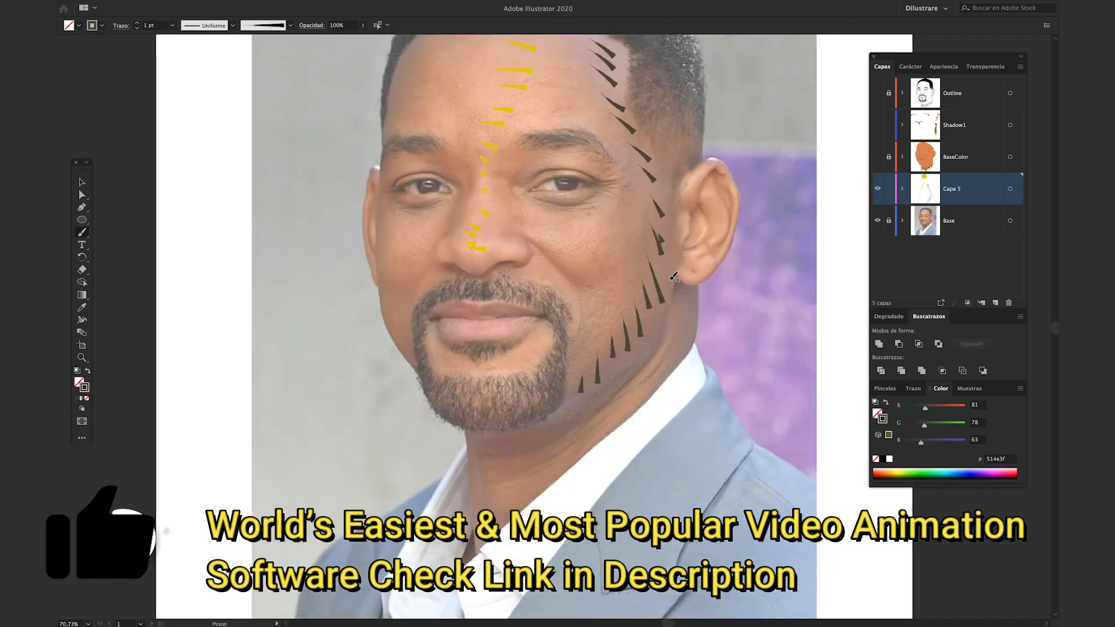
left_click_drag(672, 288, 644, 231)
left_click_drag(672, 257, 647, 198)
left_click_drag(667, 200, 663, 186)
Brush dark shadow marks around both eyes and along the left-hand side of the nose bridge
scroll(604, 173, "up", 3)
left_click_drag(593, 181, 505, 169)
left_click_drag(586, 179, 606, 190)
left_click_drag(586, 193, 592, 209)
left_click_drag(568, 221, 519, 217)
left_click_drag(321, 223, 504, 269)
left_click_drag(529, 225, 488, 222)
left_click_drag(542, 313, 556, 295)
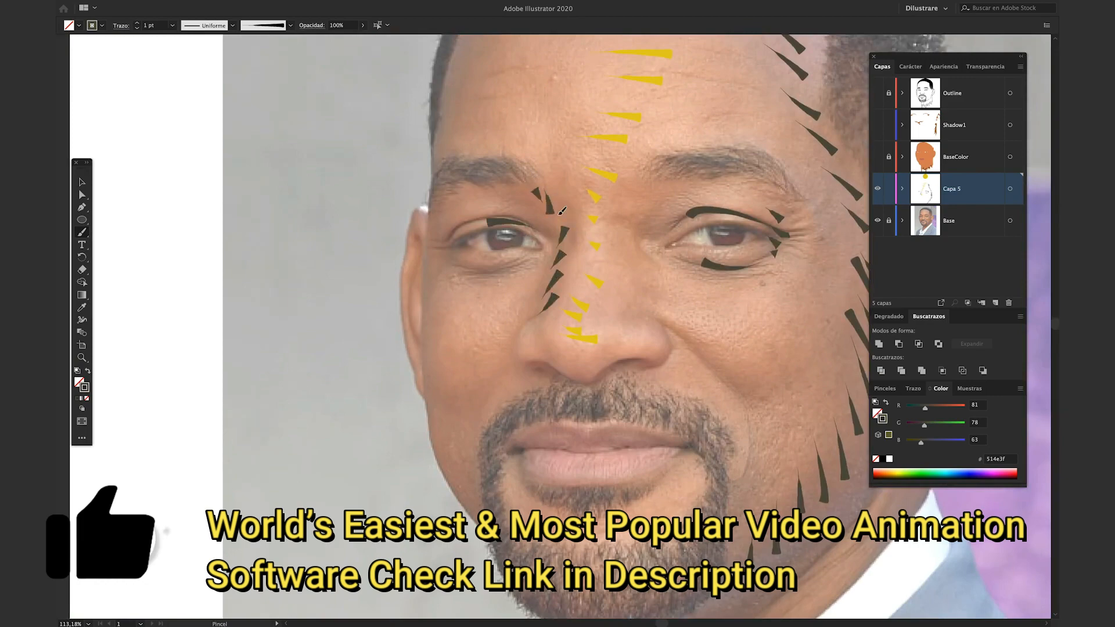
Brush dark shadow marks along the left-hand cheek and down to the jaw
left_click_drag(495, 378, 430, 350)
mouse_move(474, 423)
left_mouse_down()
mouse_move(439, 406)
mouse_move(458, 436)
left_mouse_up()
left_click_drag(432, 431, 465, 459)
left_click_drag(443, 456, 478, 500)
left_click_drag(467, 503, 485, 522)
left_click_drag(580, 517, 496, 304)
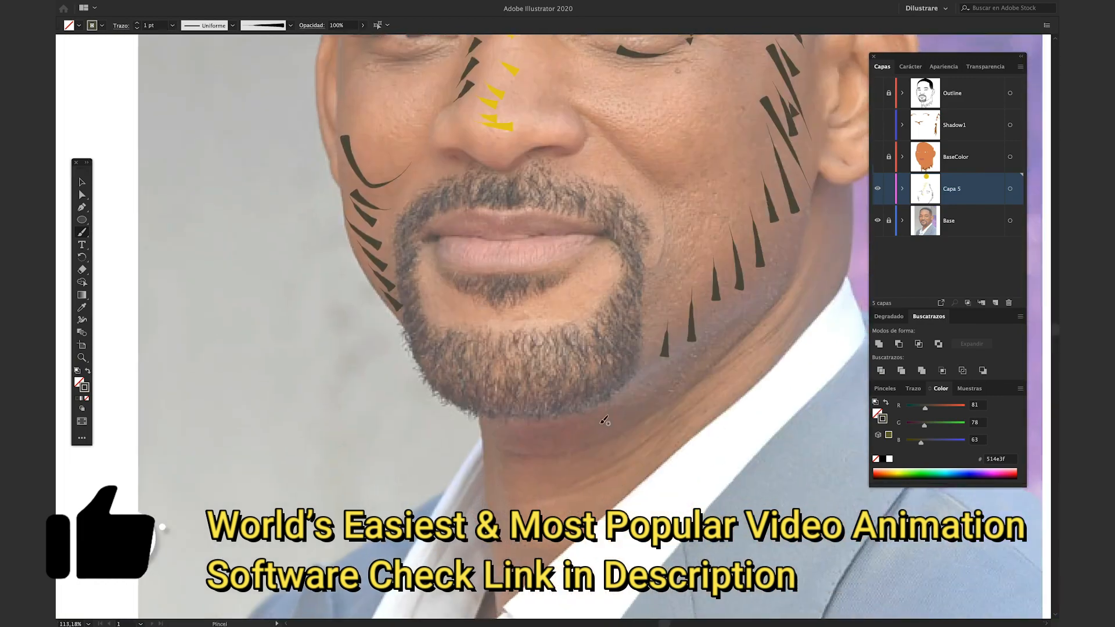
Brush dark shadow marks beneath the chin and along the neck
left_click_drag(813, 255, 616, 375)
left_click_drag(636, 410, 652, 339)
left_click_drag(642, 337, 648, 323)
left_click_drag(644, 320, 639, 314)
left_click_drag(705, 122, 566, 361)
left_click_drag(522, 286, 582, 306)
Place the reference photo beside the drawing and brush white marks around its left-hand eye
scroll(582, 306, "down", 5)
key("v")
left_click_drag(625, 175, 683, 135)
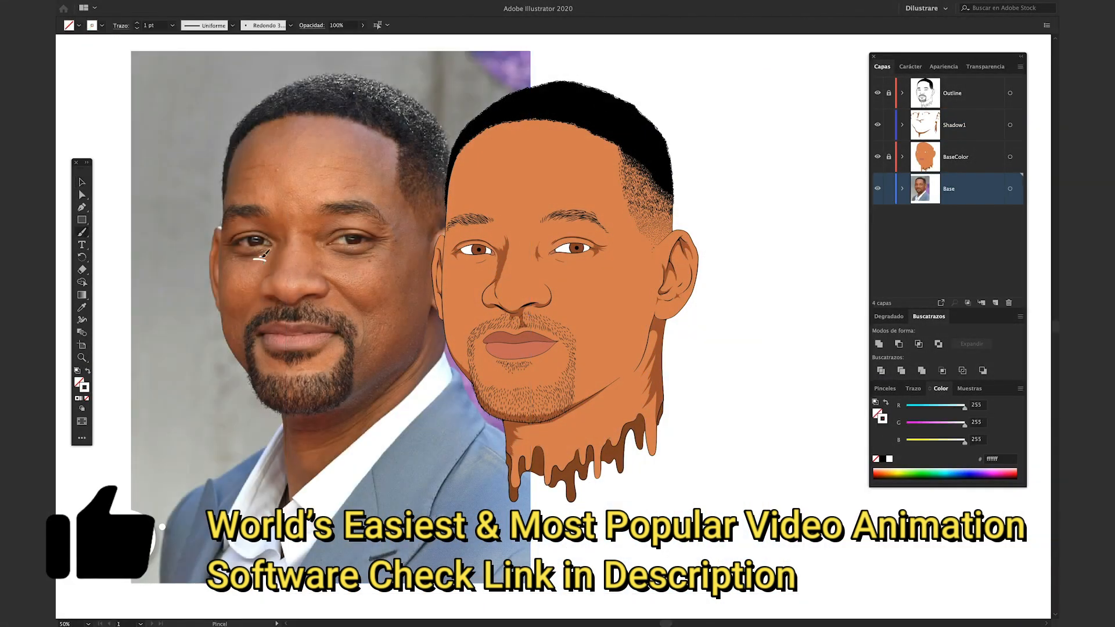
left_click_drag(263, 262, 259, 266)
left_click_drag(304, 224, 314, 232)
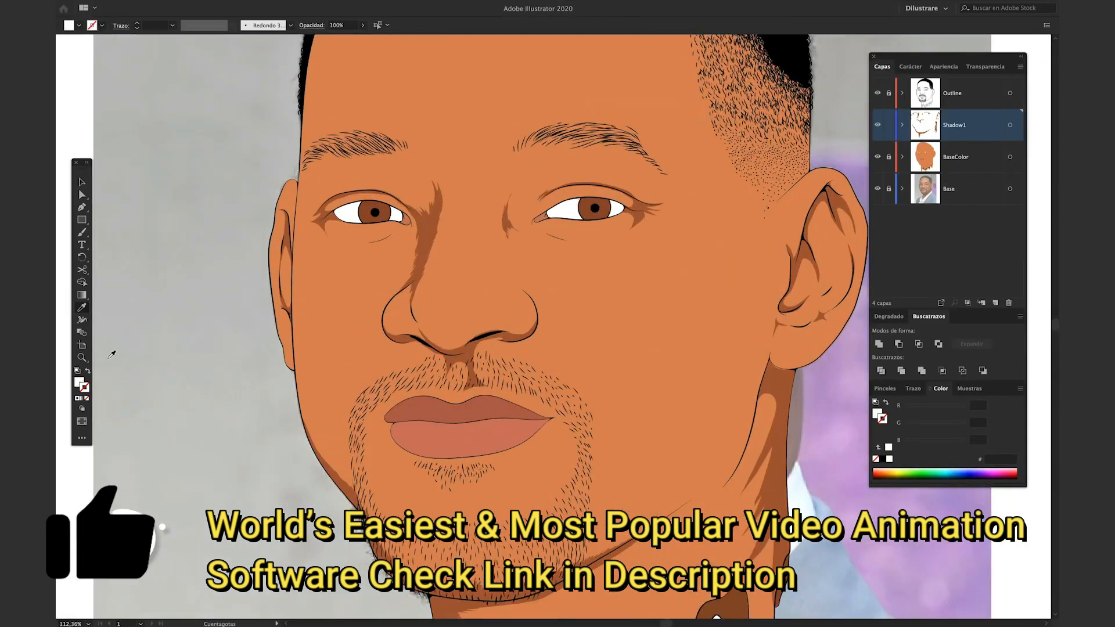
Set the fill to the muted purplish grey 7f7984 for shading the whites of the eyes
left_click(80, 381)
double_click(79, 383)
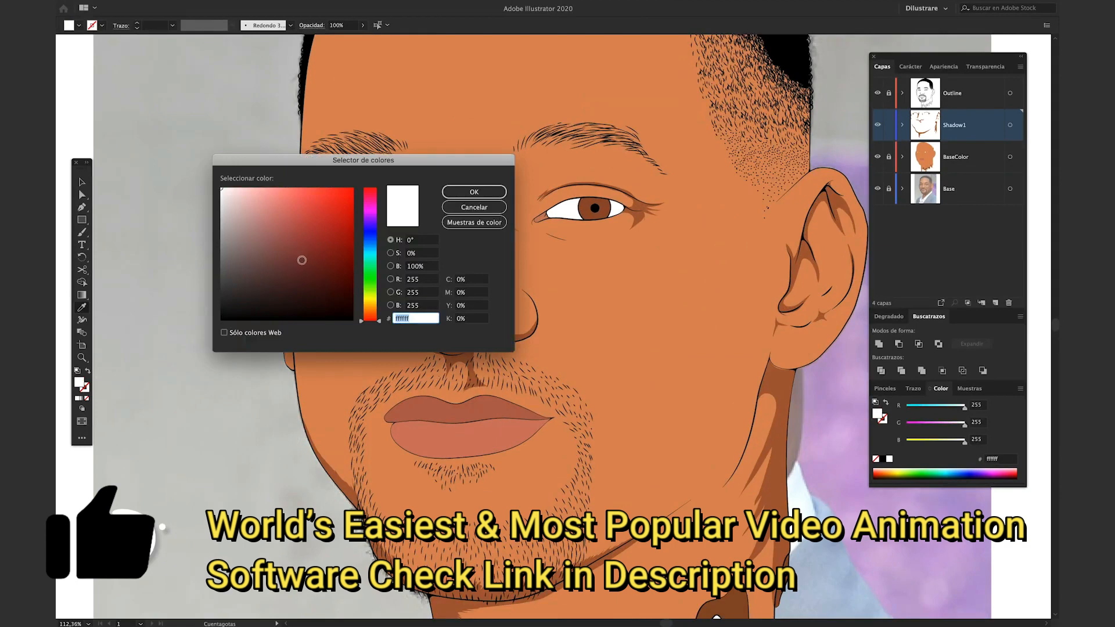
left_click(231, 243)
left_click_drag(372, 237, 372, 221)
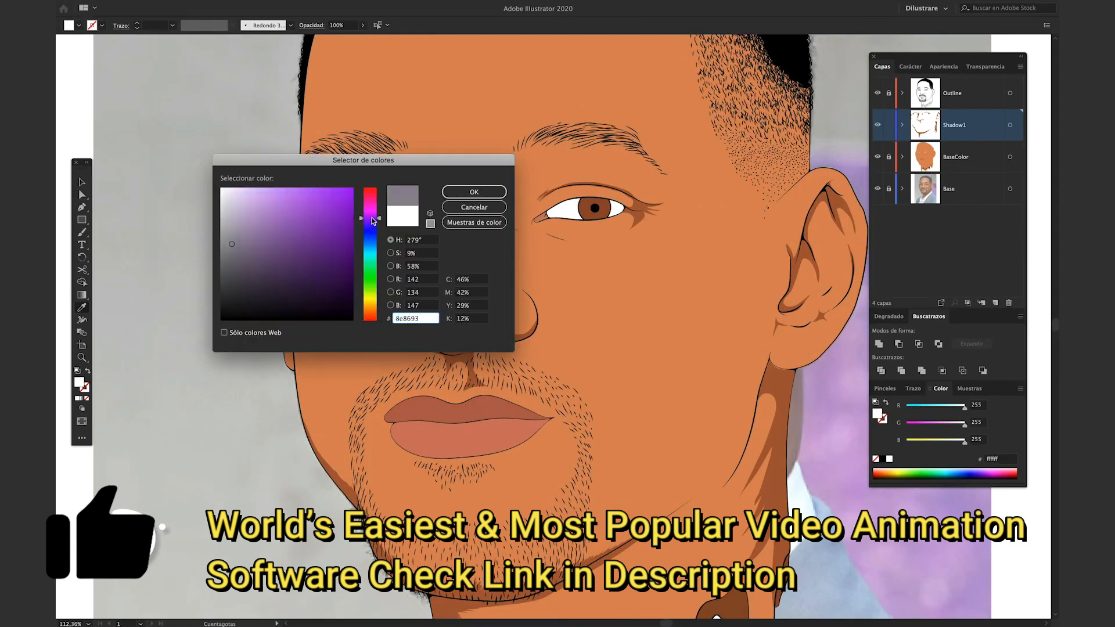
left_click_drag(239, 240, 232, 251)
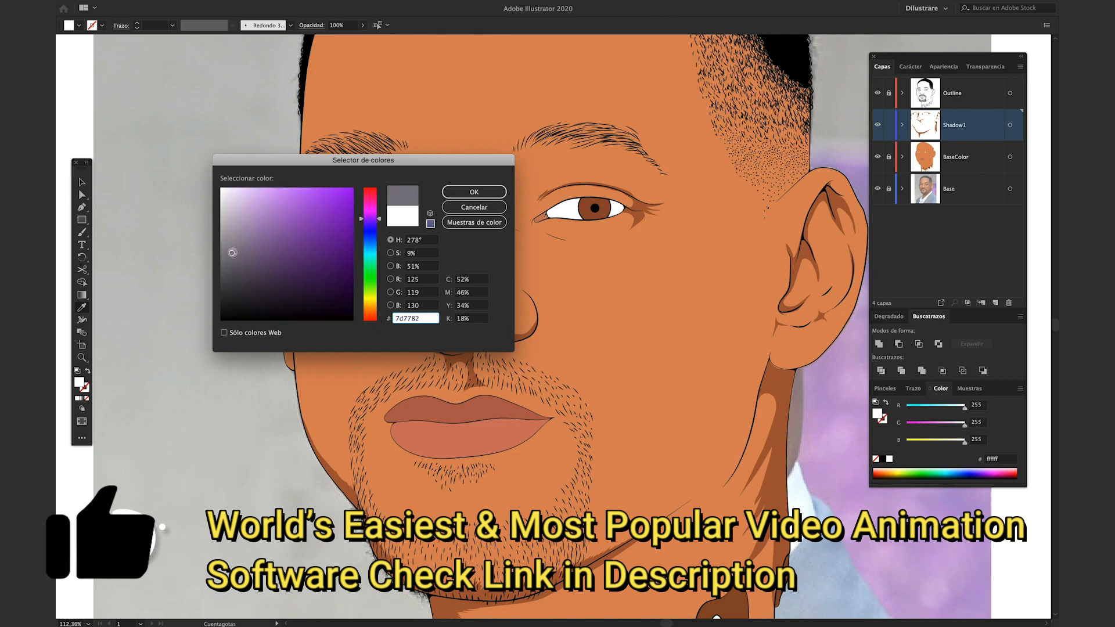
left_click(484, 192)
Draw grey Pencil shadows under the upper lid on the white of the left-hand eye
key("n")
scroll(346, 209, "up", 6)
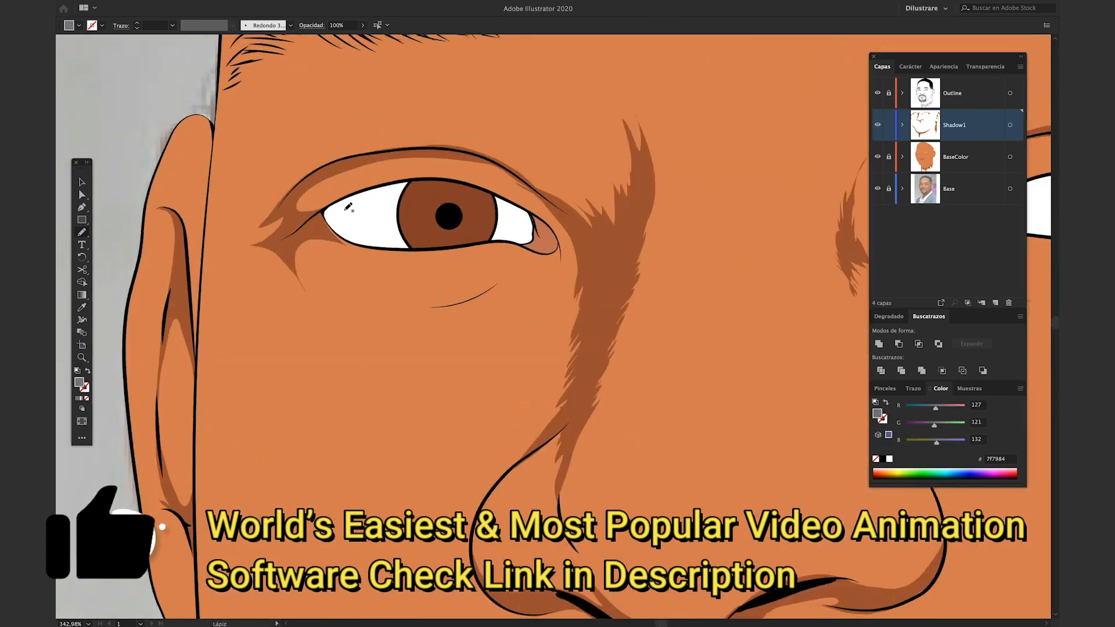
key("Tab")
scroll(349, 208, "up", 6)
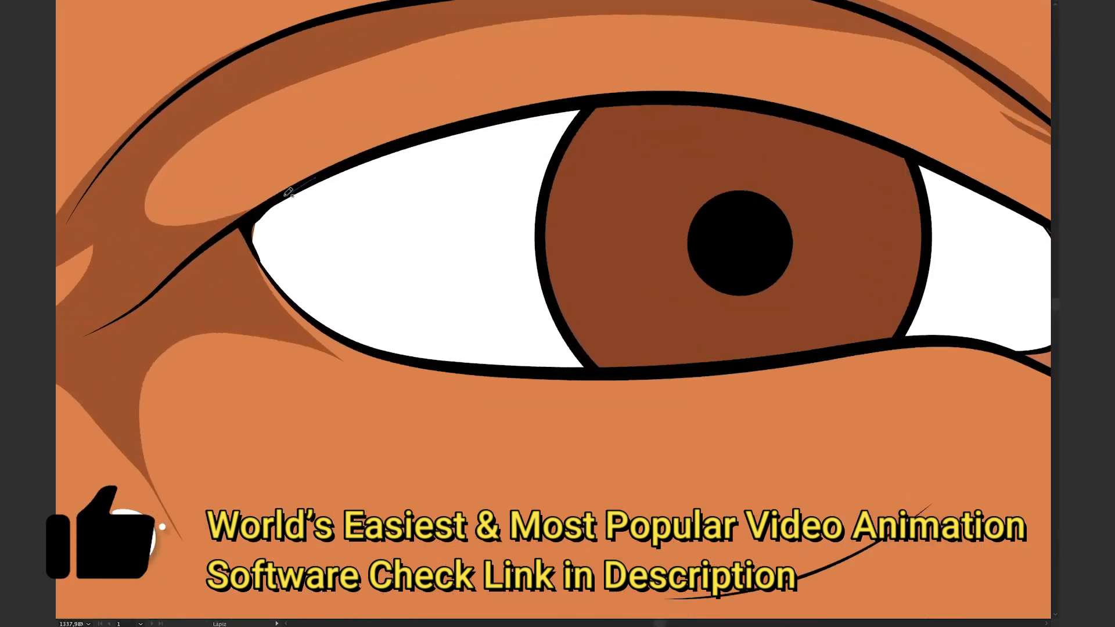
mouse_move(253, 213)
left_mouse_down()
mouse_move(421, 197)
mouse_move(421, 139)
mouse_move(316, 177)
left_mouse_up()
left_click_drag(935, 166, 636, 120)
mouse_move(636, 120)
left_mouse_down()
mouse_move(656, 203)
mouse_move(774, 244)
mouse_move(636, 121)
left_mouse_up()
Draw matching grey shadows under the upper lid on the white of the right-hand eye
scroll(552, 198, "down", 5)
scroll(404, 199, "up", 5)
mouse_move(405, 200)
left_mouse_down()
mouse_move(619, 157)
mouse_move(699, 36)
mouse_move(405, 199)
left_mouse_up()
mouse_move(837, 173)
left_mouse_down()
mouse_move(450, 230)
mouse_move(304, 231)
left_mouse_up()
mouse_move(700, 96)
left_mouse_down()
mouse_move(789, 186)
mouse_move(700, 96)
left_mouse_up()
scroll(520, 232, "down", 8)
key("Tab")
key("v")
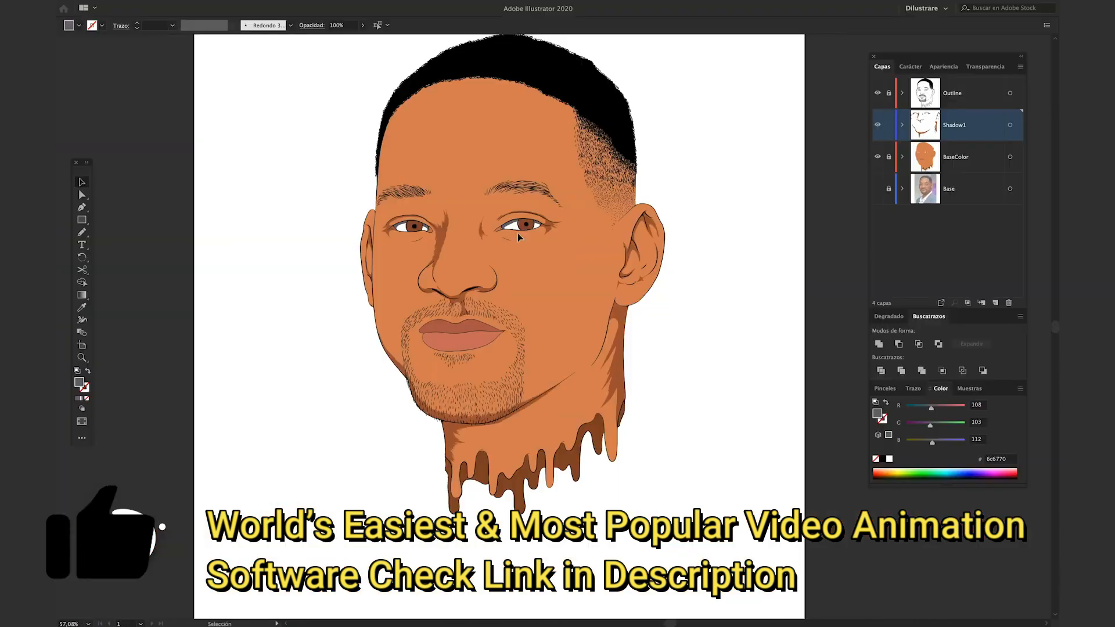
Sample the brown of the left-hand eye's iris and set the fill to a darker shade of it
scroll(523, 226, "up", 3)
scroll(331, 233, "up", 5)
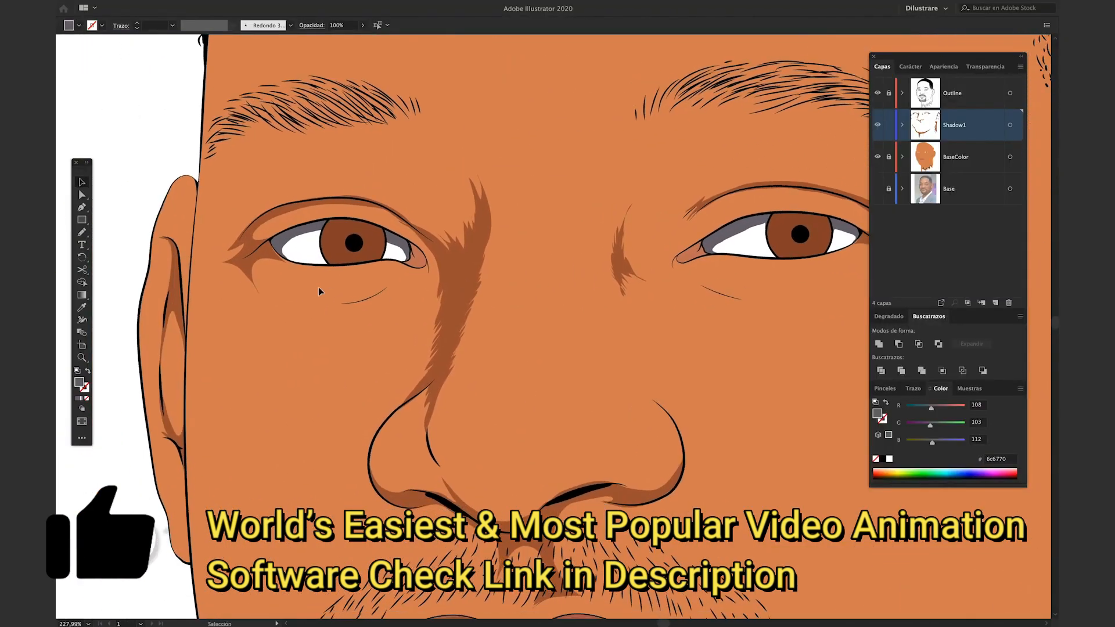
key("i")
left_click(335, 241)
double_click(78, 382)
left_click(324, 271)
left_click(472, 191)
Draw a dark brown Pencil shadow across the upper part of the left-hand eye's iris, under the lid
key("Tab")
scroll(334, 244, "up", 8)
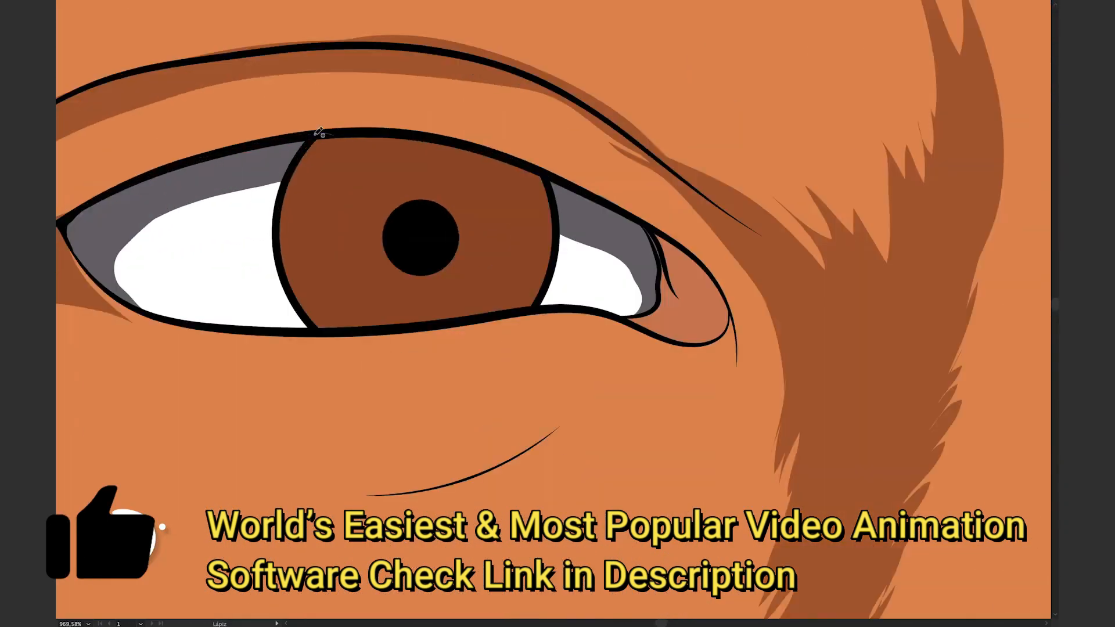
left_click_drag(334, 135, 335, 189)
left_click_drag(558, 224, 540, 165)
key("ctrl+0")
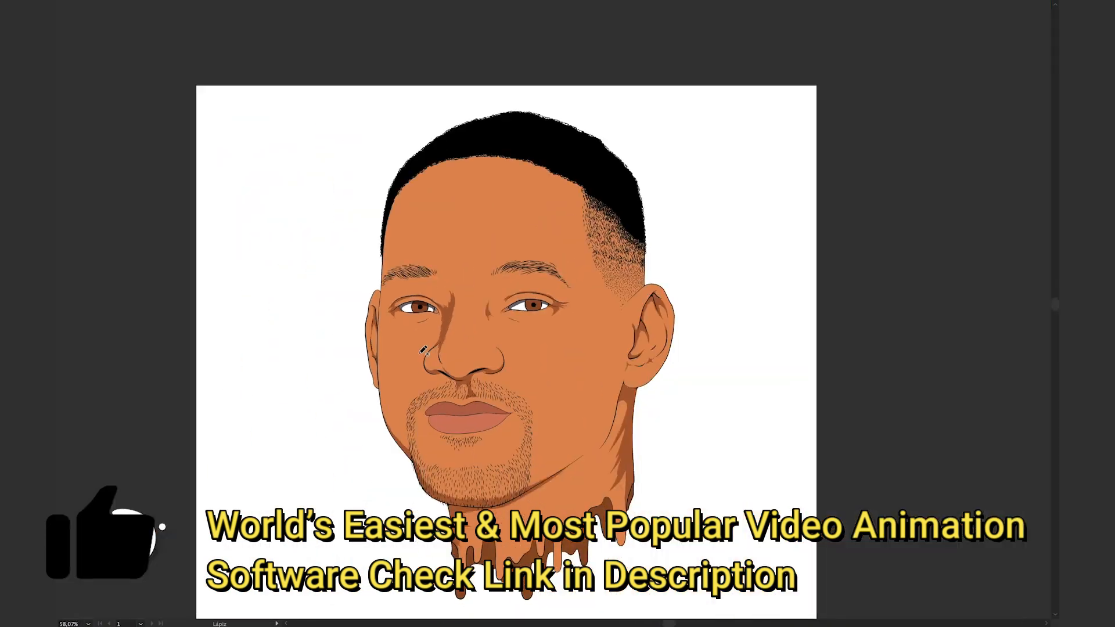
Draw a dark brown Pencil rim around the inner edge of the left-hand eye's iris
scroll(427, 321, "up", 10)
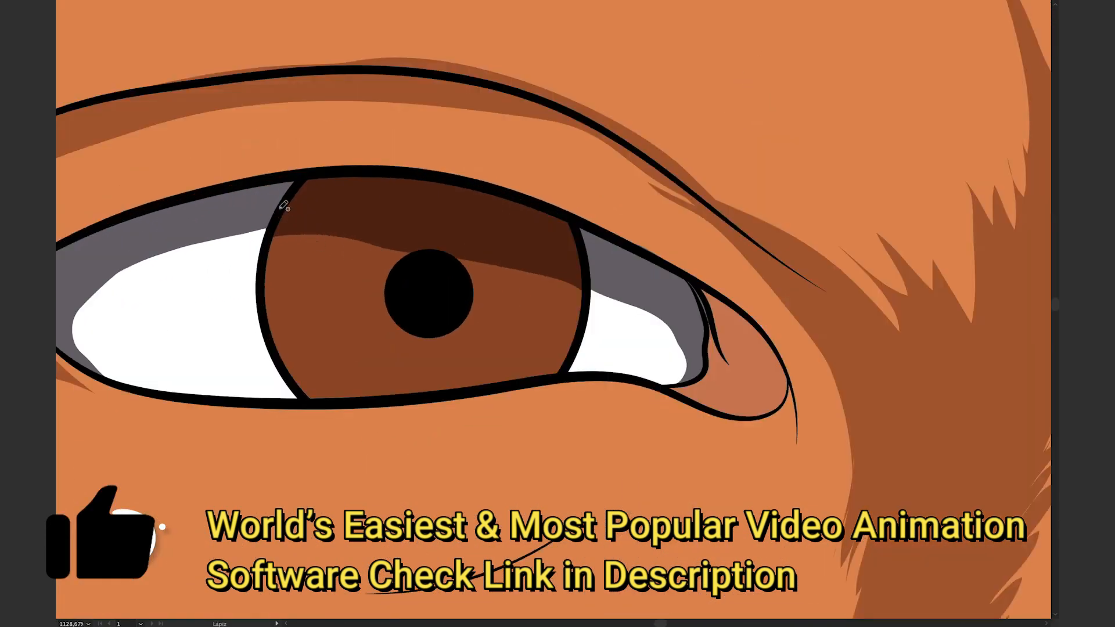
mouse_move(283, 207)
left_mouse_down()
mouse_move(259, 278)
mouse_move(274, 349)
left_mouse_up()
mouse_move(358, 402)
left_mouse_down()
mouse_move(397, 274)
mouse_move(473, 390)
mouse_move(585, 268)
mouse_move(575, 227)
left_mouse_up()
scroll(469, 251, "down", 1)
scroll(475, 248, "down", 3)
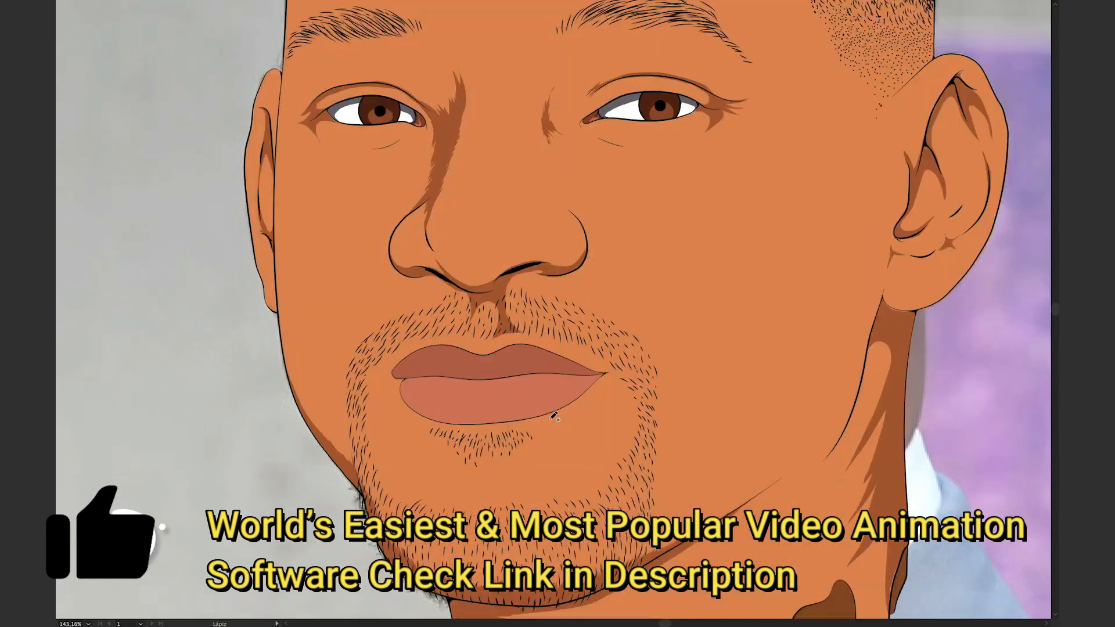
Draw a dark reddish-brown Pencil shadow along the lower edge of the upper lip, from one mouth corner to the other
scroll(494, 376, "up", 5)
left_click_drag(933, 381, 987, 387)
left_click_drag(998, 376, 151, 372)
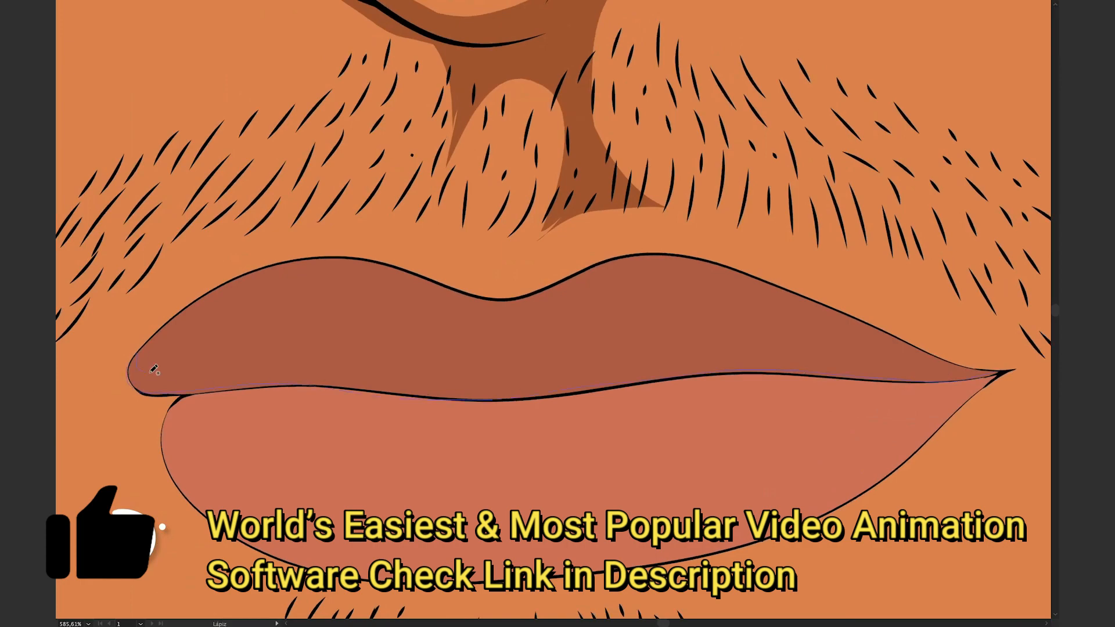
left_click_drag(913, 348, 1000, 373)
Adjust the anchor points and handles of the upper-lip shadow at both mouth corners so it follows the lip outline
scroll(1000, 381, "up", 4)
key("a")
left_click_drag(622, 223, 634, 216)
left_click_drag(524, 264, 524, 277)
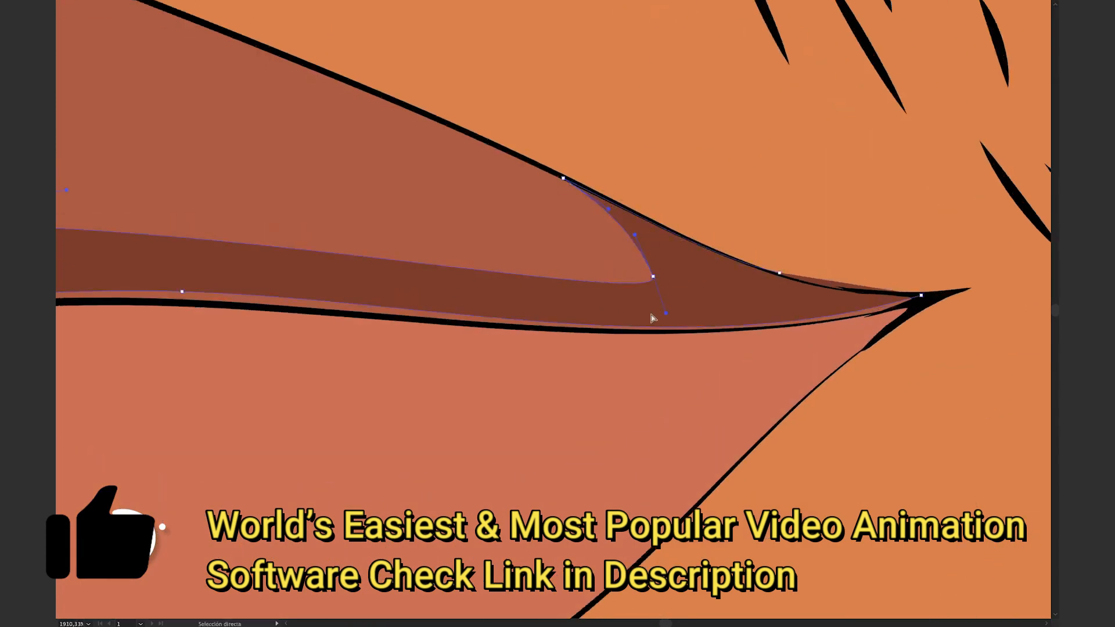
left_click_drag(652, 315, 652, 325)
scroll(652, 314, "down", 2)
left_click(542, 296)
scroll(543, 303, "down", 3)
scroll(235, 390, "up", 5)
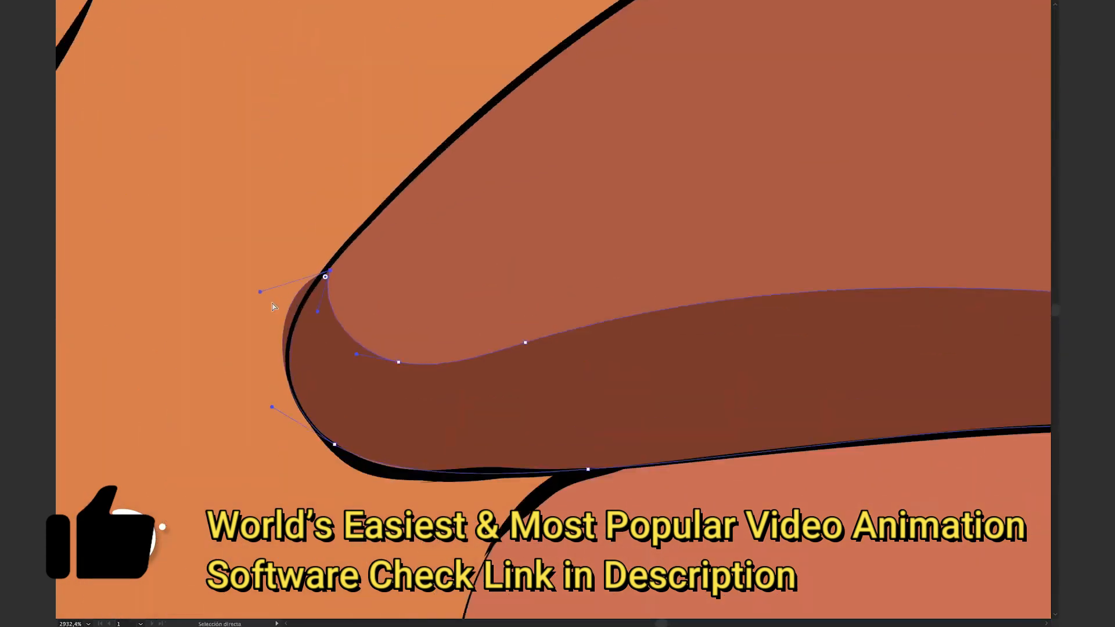
scroll(235, 389, "down", 3)
Draw a reddish-brown (8a4b40) Pencil shadow along the upper edge and both ends of the lower lip
key("n")
left_click_drag(1004, 310, 1016, 273)
mouse_move(916, 359)
left_mouse_down()
mouse_move(658, 380)
mouse_move(379, 317)
left_mouse_up()
mouse_move(467, 236)
left_mouse_down()
mouse_move(643, 375)
mouse_move(266, 284)
left_mouse_up()
key("minus")
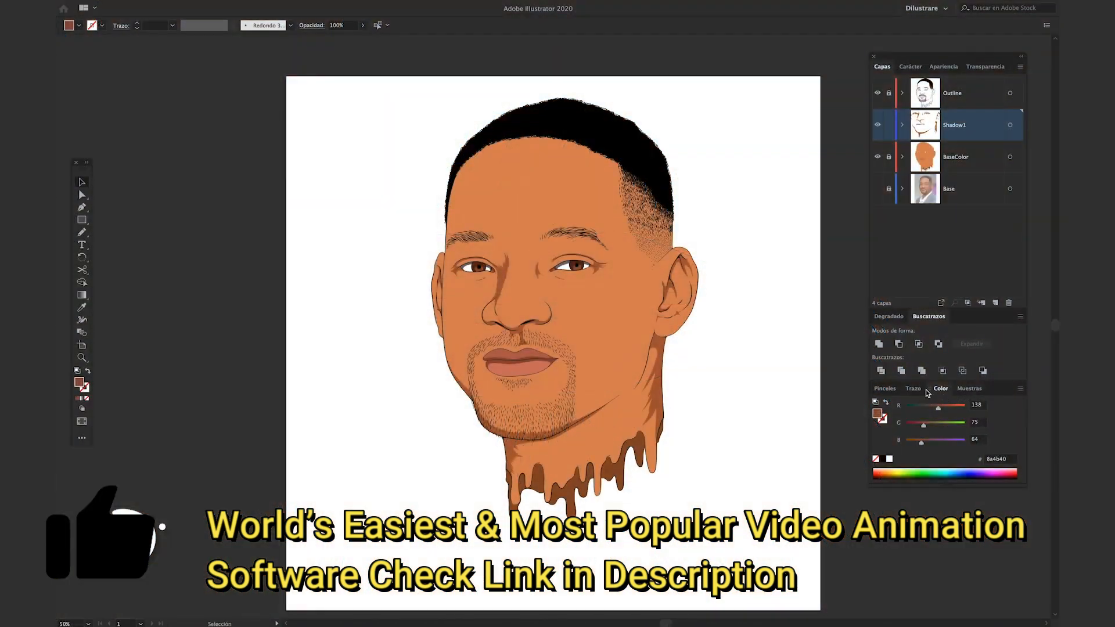
Set up the Paintbrush with the tapered brush, a 1 pt brown stroke and no fill
left_click(892, 392)
left_click(914, 453)
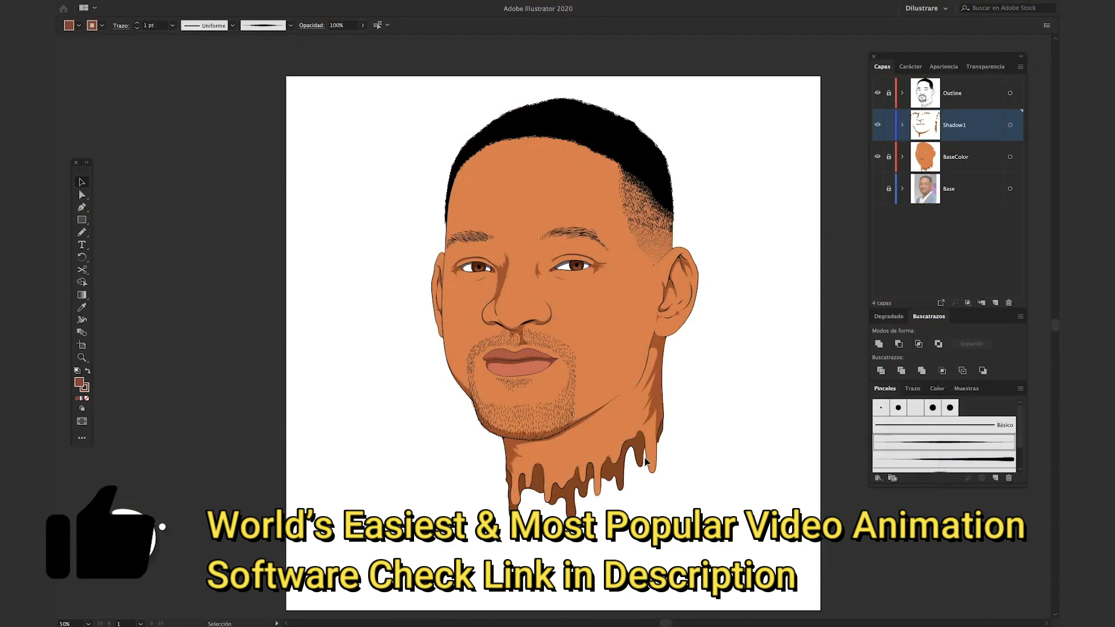
key("b")
scroll(641, 393, "up", 5)
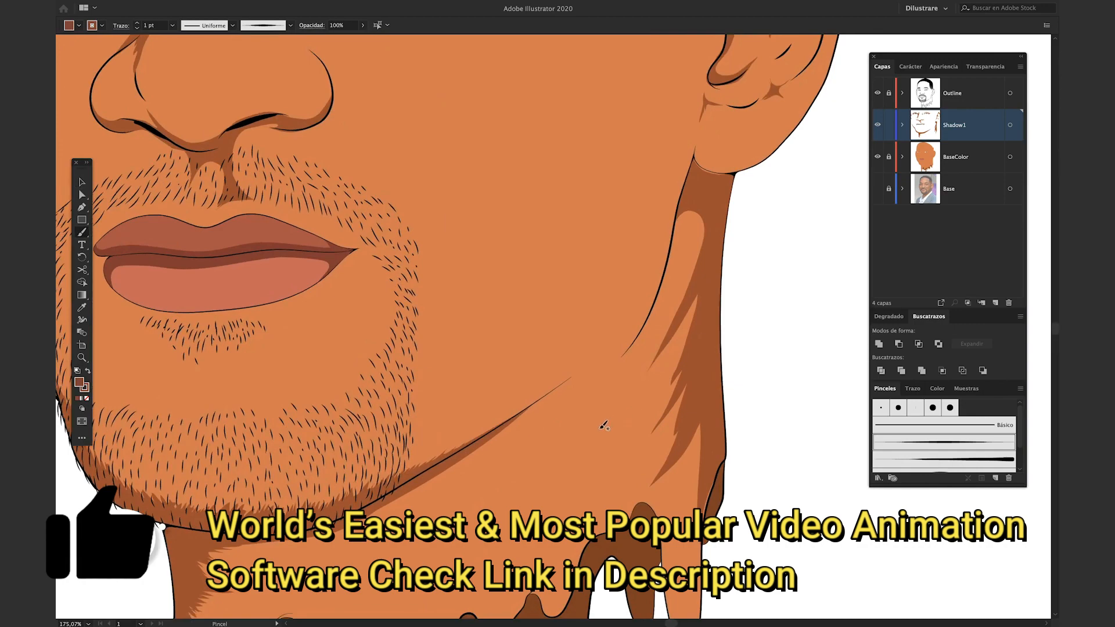
key("slash")
Brush tapered brown strokes under the chin and along the neck shadow below the right-hand ear to roughen its edge
scroll(685, 290, "down", 2)
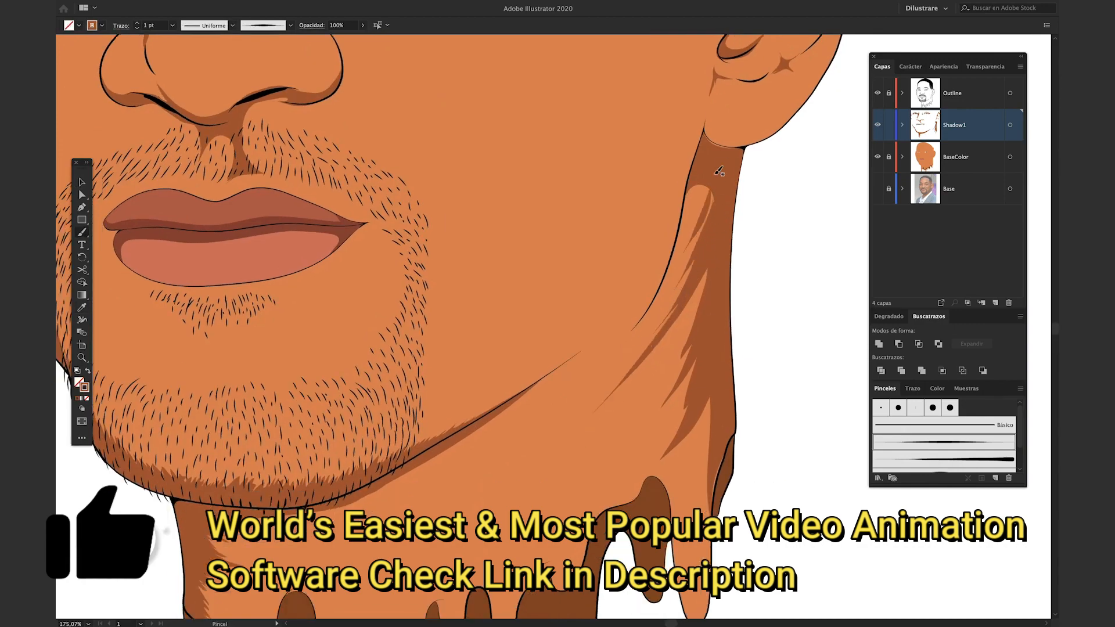
scroll(697, 268, "down", 3)
scroll(696, 268, "left", 2)
scroll(685, 262, "left", 3)
scroll(685, 262, "down", 1)
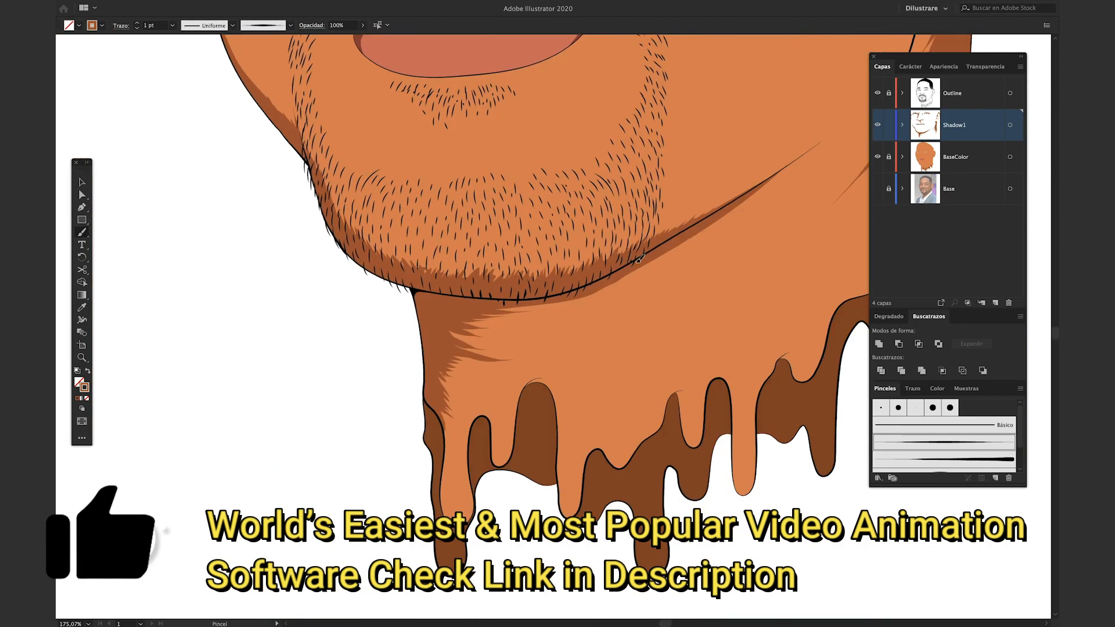
left_click_drag(493, 304, 556, 308)
scroll(697, 302, "right", 4)
scroll(696, 302, "up", 2)
left_click_drag(728, 372, 706, 232)
scroll(726, 186, "up", 3)
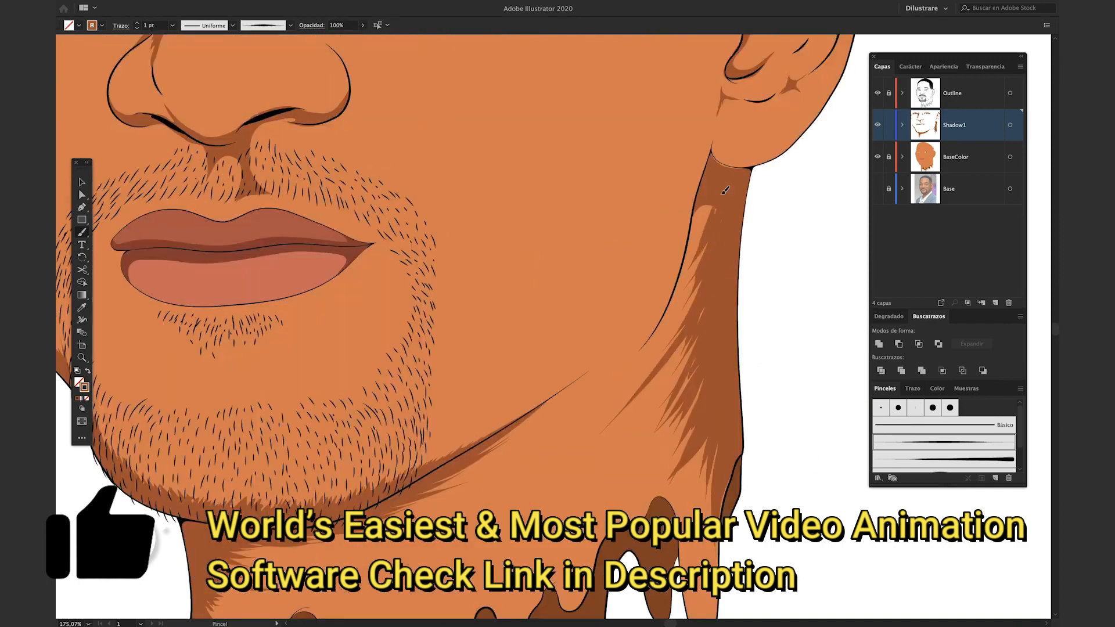
Brush fine 0.5 pt brown strokes into the shadows and the beard patch below the lower lip
scroll(639, 261, "left", 5)
scroll(609, 333, "up", 4)
left_click_drag(610, 334, 633, 239)
left_click_drag(707, 183, 630, 298)
mouse_move(604, 463)
left_mouse_down()
mouse_move(593, 411)
mouse_move(398, 80)
left_mouse_up()
scroll(592, 411, "down", 4)
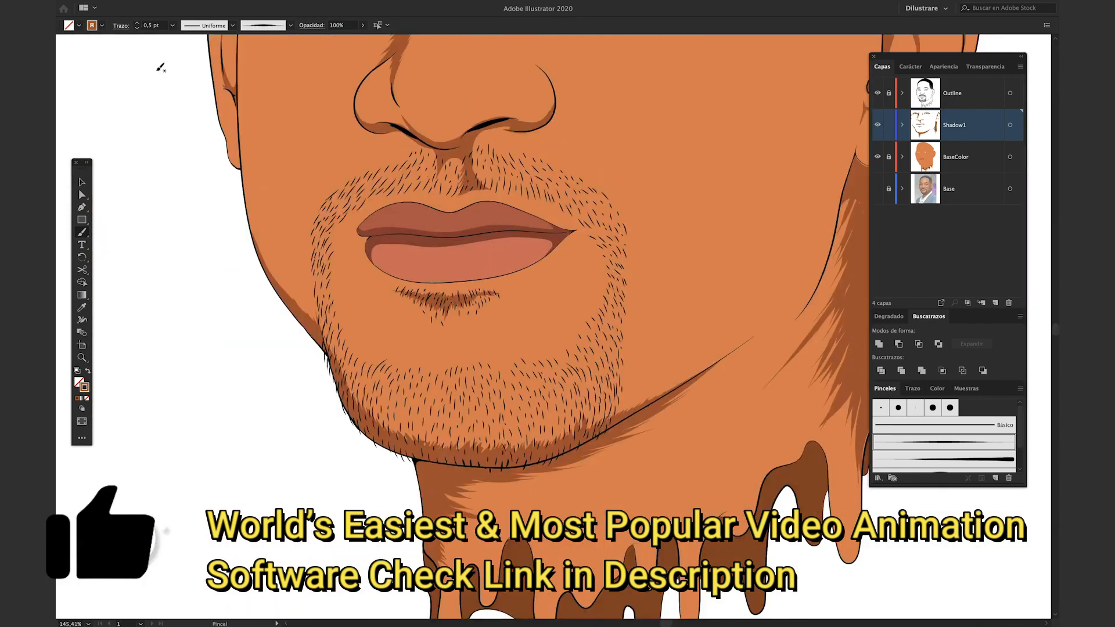
Brush fine 0.5 pt brown hair strokes into the beard along the left-hand jaw and beside the mouth
left_click_drag(372, 402, 387, 430)
left_click_drag(364, 391, 367, 412)
left_click_drag(346, 358, 351, 397)
left_click_drag(387, 389, 392, 407)
mouse_move(364, 370)
left_mouse_down()
mouse_move(368, 383)
mouse_move(359, 363)
left_mouse_up()
left_click_drag(325, 333, 322, 315)
left_click_drag(326, 322, 323, 209)
left_click_drag(337, 346, 333, 301)
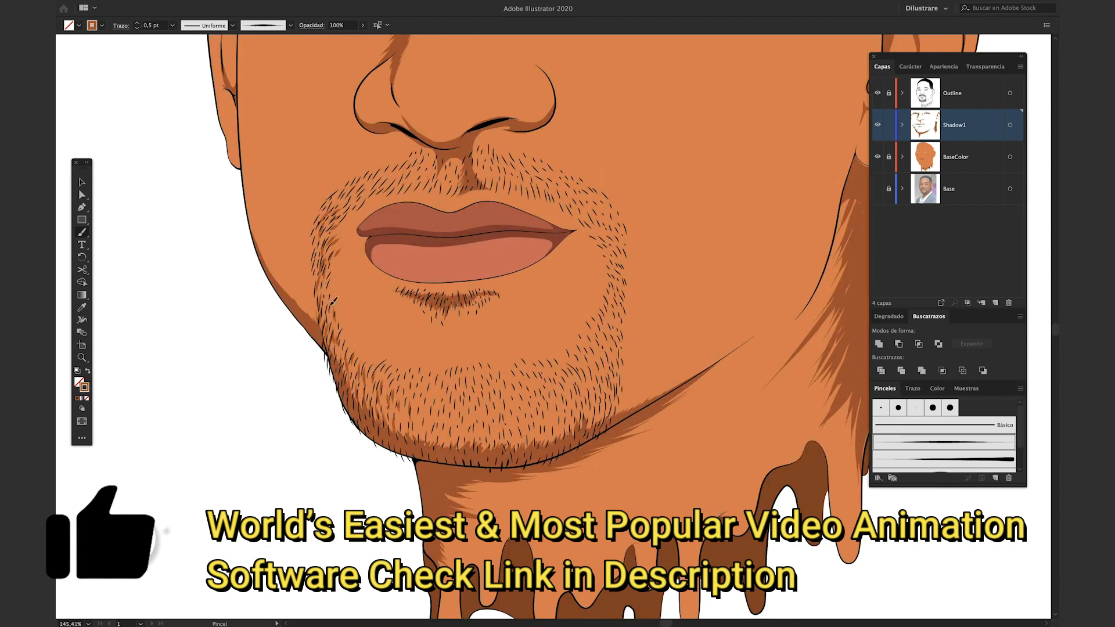
Brush fine 0.5 pt brown hair strokes across the chin and the right-hand side of the beard
left_click_drag(531, 411, 527, 429)
left_click_drag(571, 409, 570, 423)
left_click_drag(608, 358, 605, 376)
left_click_drag(604, 387, 601, 403)
left_click_drag(528, 424, 523, 436)
left_click_drag(428, 426, 431, 442)
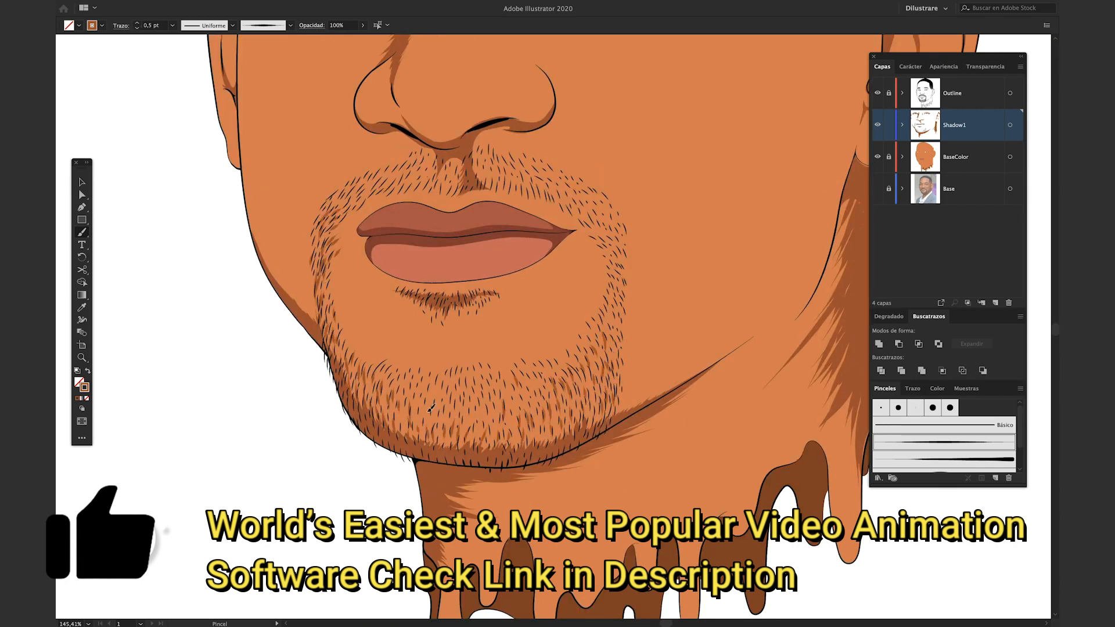
left_click_drag(420, 385, 423, 405)
left_click_drag(503, 379, 501, 392)
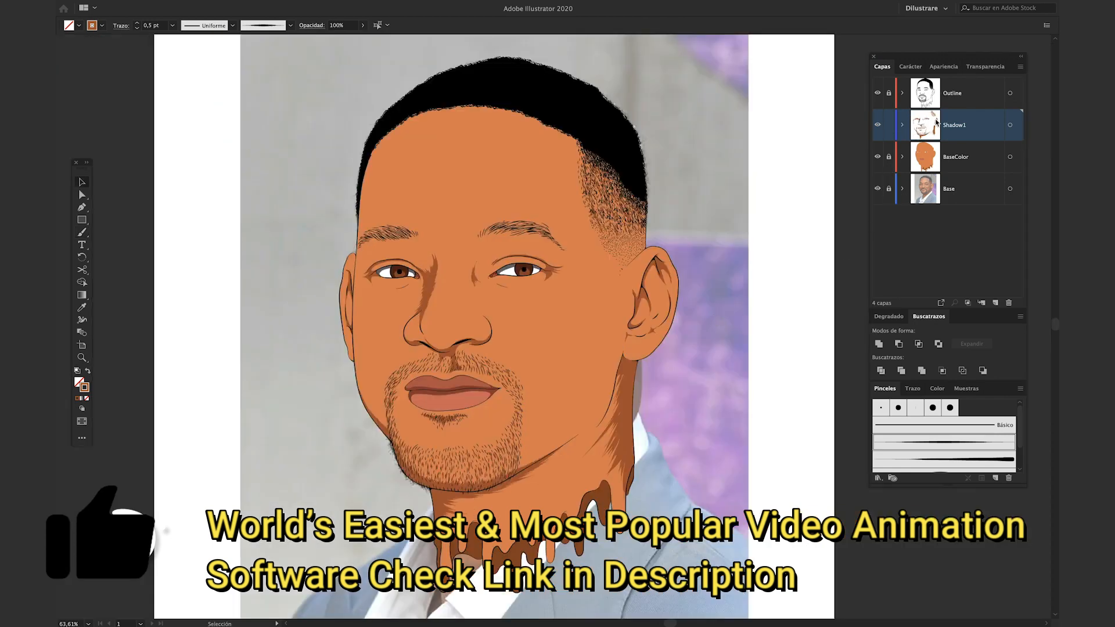
Create a new layer named Shadow2 and place it between Shadow1 and BaseColor
left_click(995, 304)
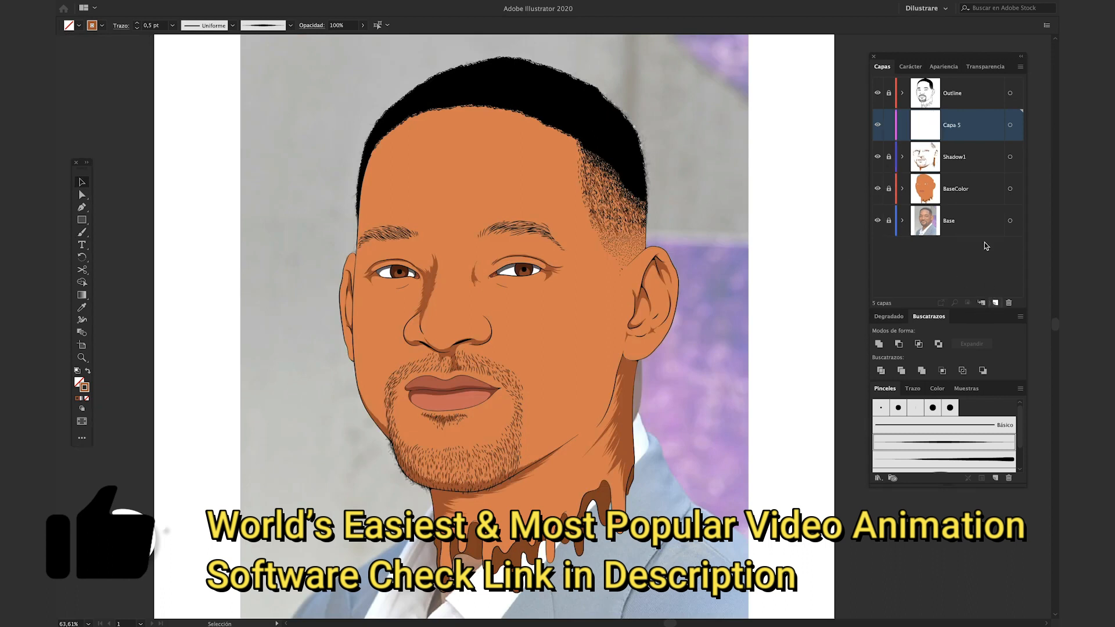
left_click_drag(959, 130, 961, 174)
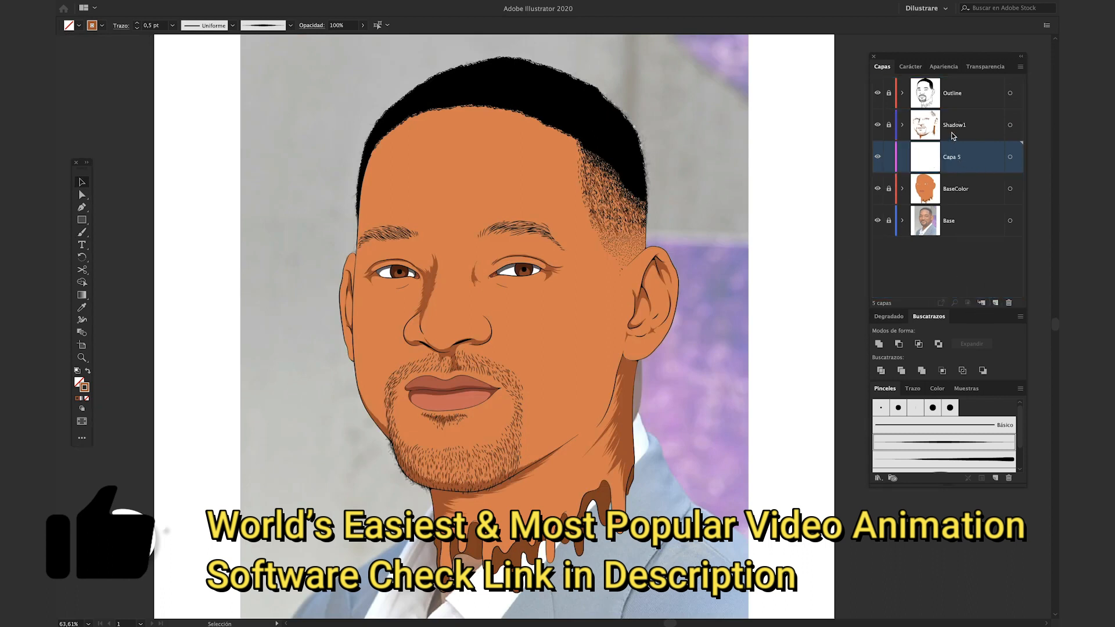
double_click(956, 158)
key("Return")
Swap the stroke colour into the fill and set it to an orange slightly darker than the skin
key("shift+x")
double_click(79, 382)
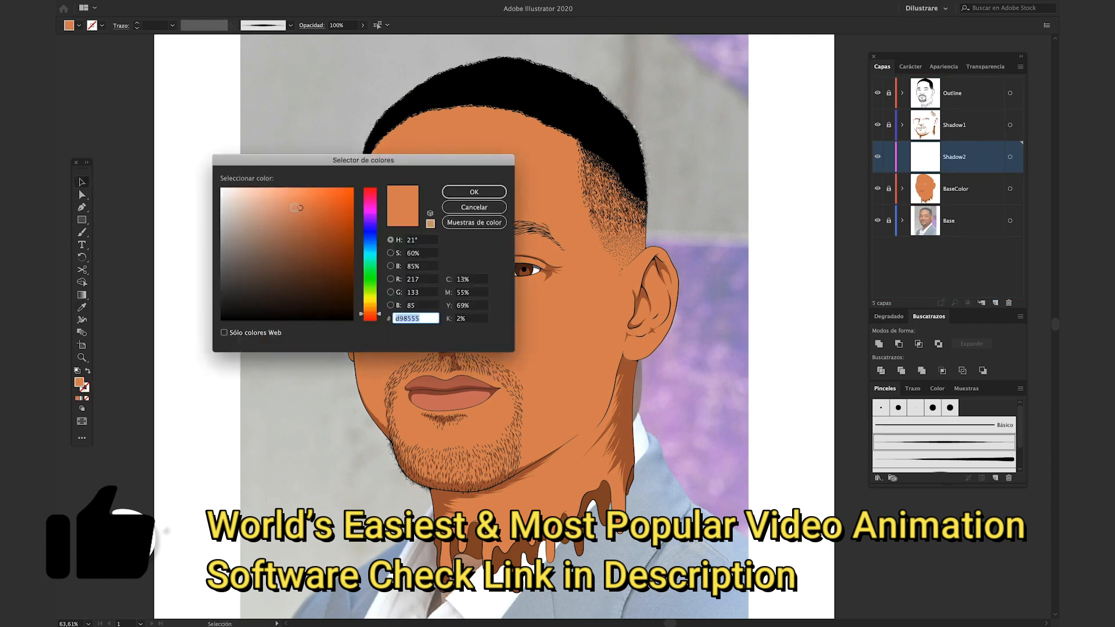
left_click_drag(303, 213, 304, 218)
left_click(468, 196)
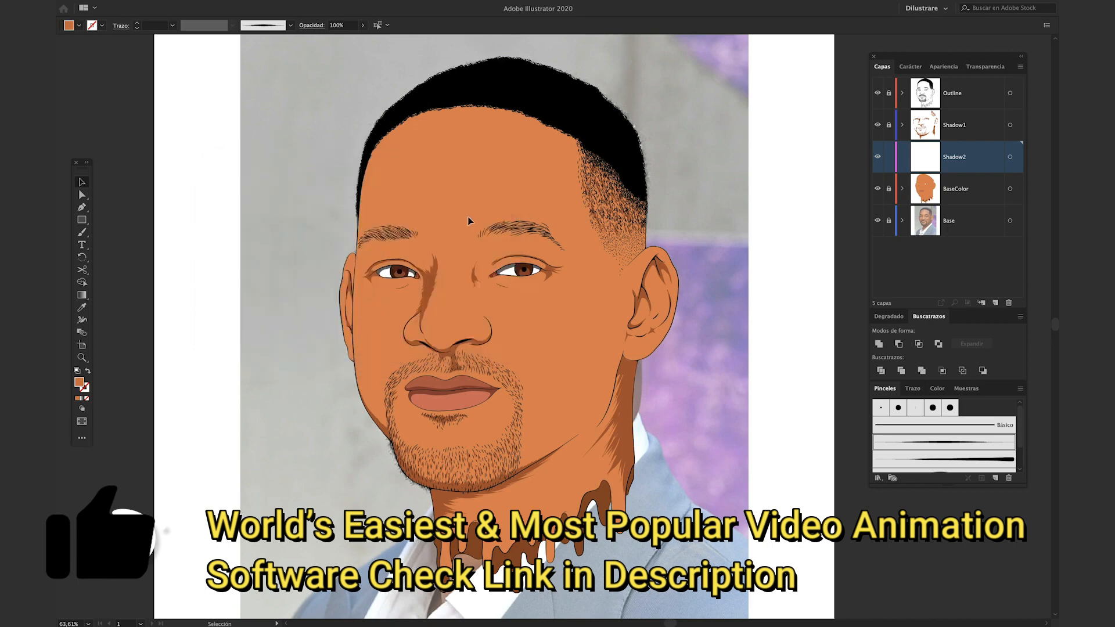
Draw mid-tone Pencil shadows on Shadow2 around the left-hand brow, eye and side of the face, and check them with the layer visibility
key("n")
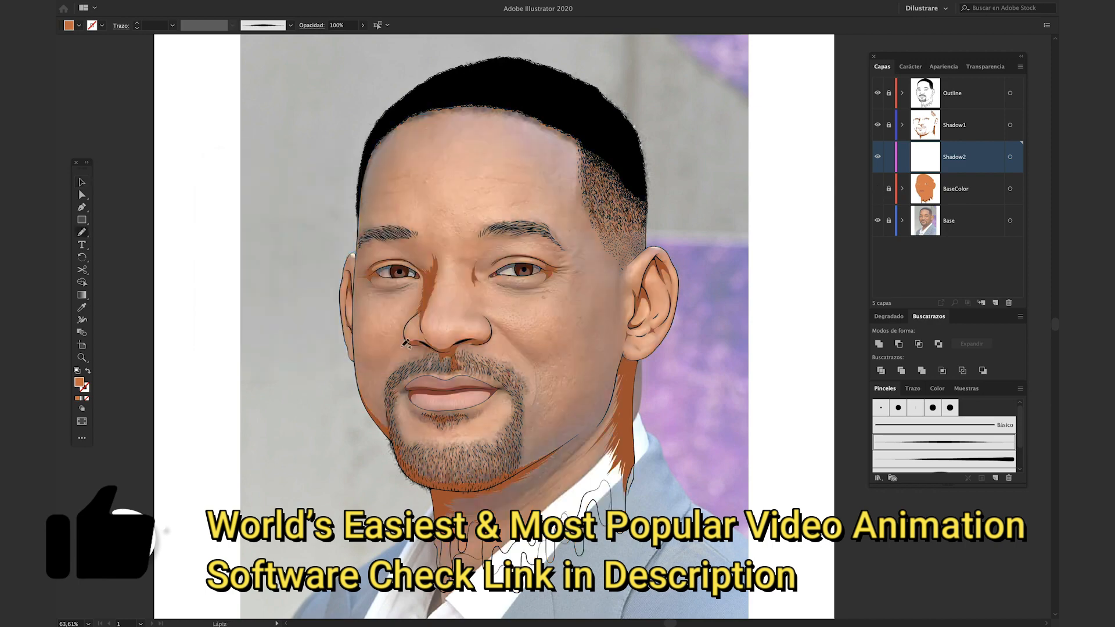
scroll(405, 343, "up", 6)
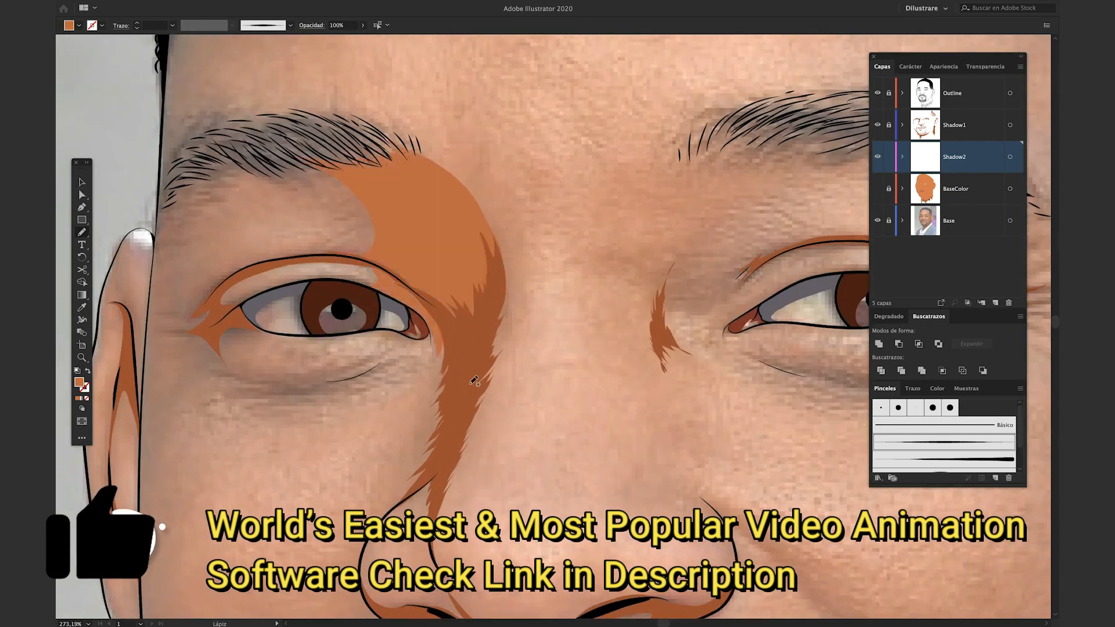
scroll(703, 207, "down", 5)
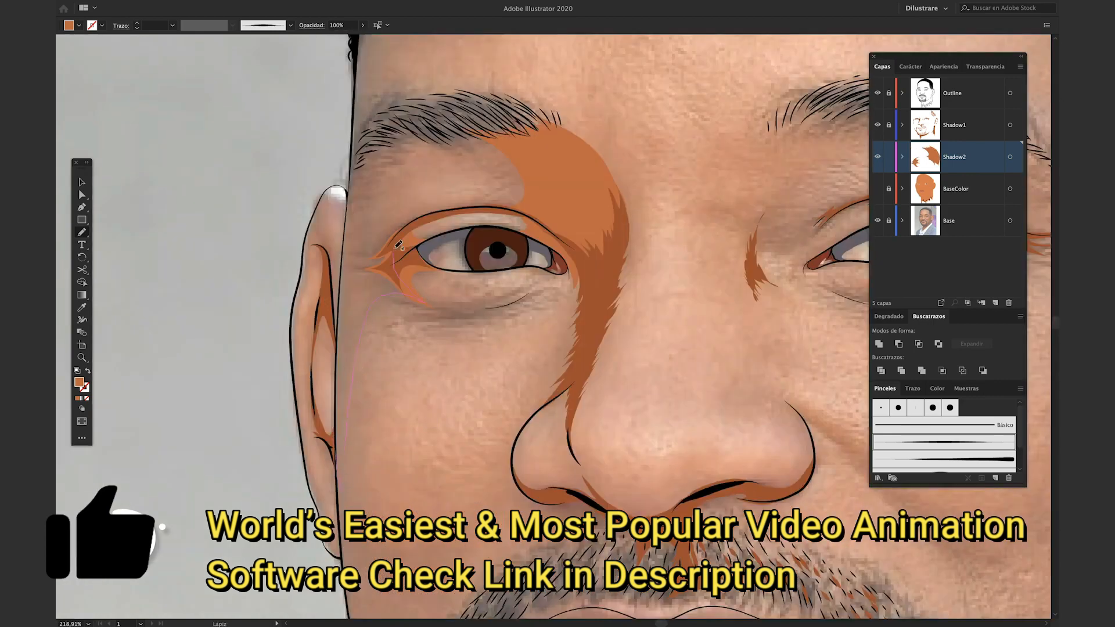
left_click_drag(341, 312, 340, 303)
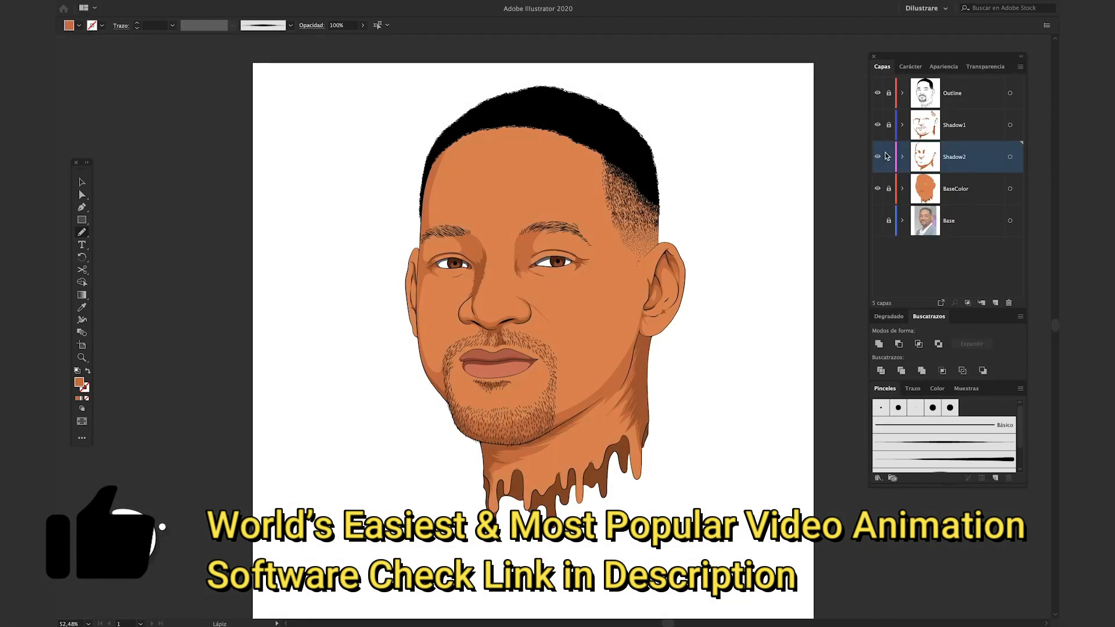
left_click(877, 124)
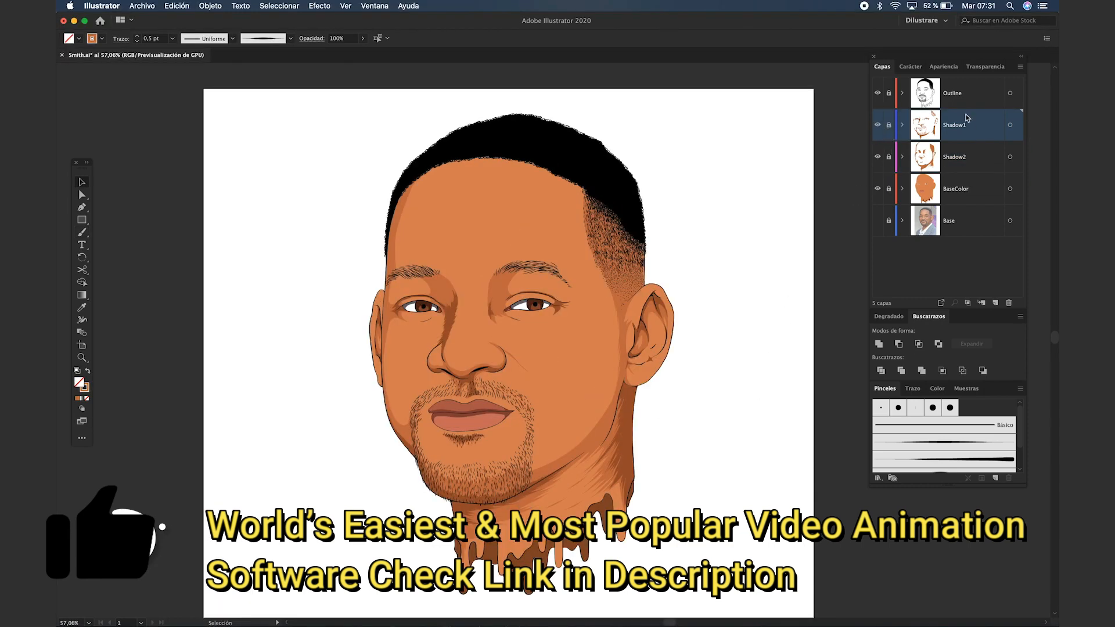
Create a new layer named Shadow3 above Shadow1
left_click(995, 302)
double_click(954, 124)
type("Shadow3")
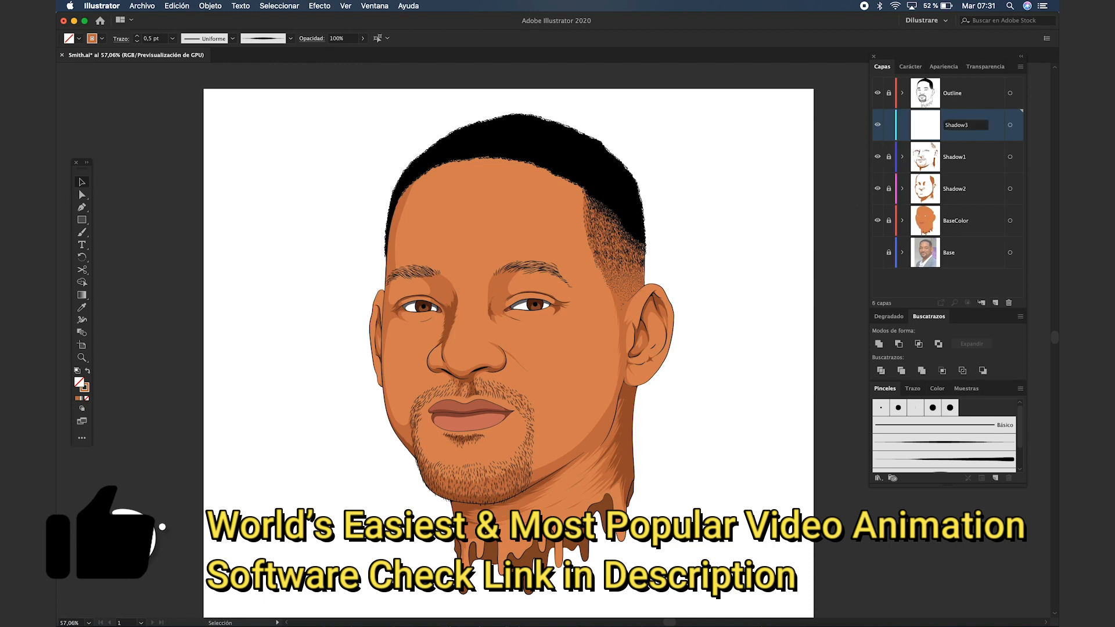
key("Return")
Sample the skin colour and darken the fill to the deep brown 633017 for the Pencil
key("i")
left_click(566, 372)
key("n")
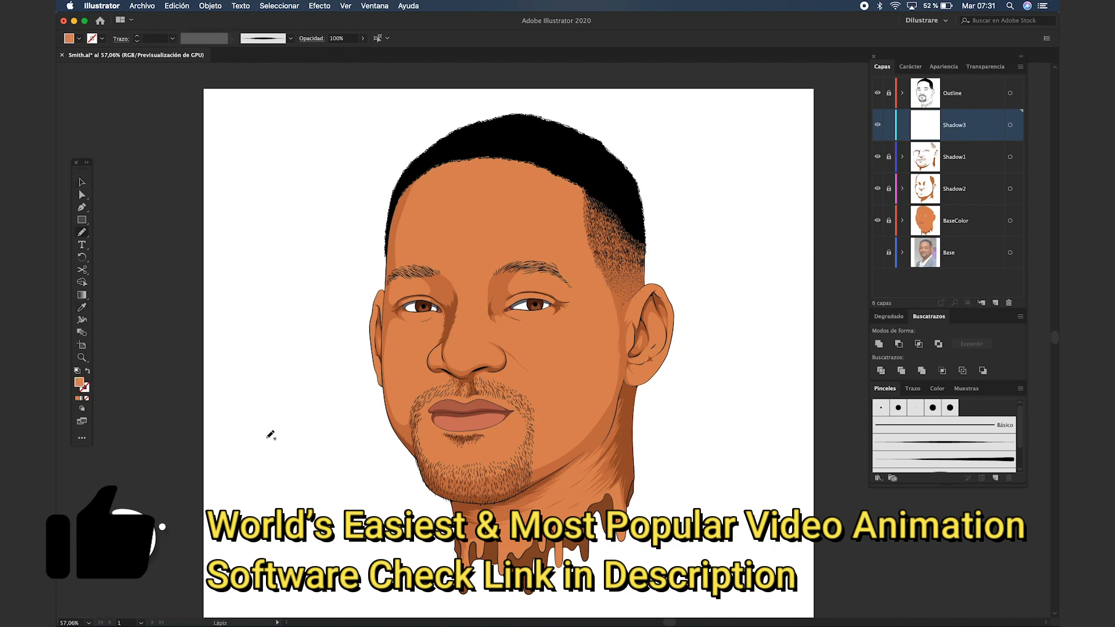
double_click(79, 384)
left_click_drag(313, 242, 317, 270)
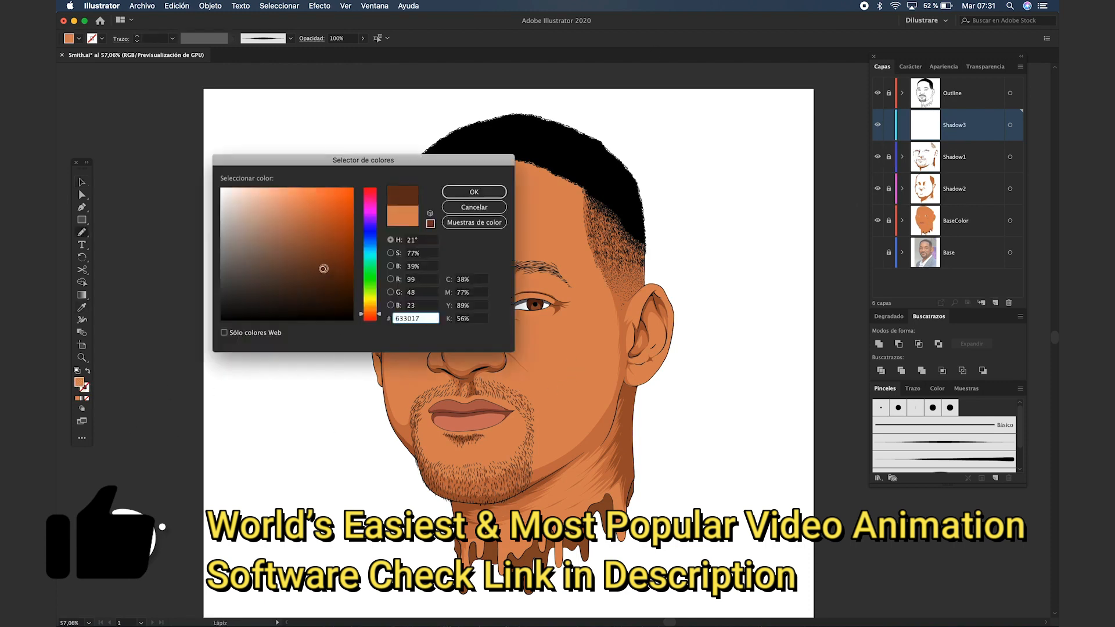
key("Return")
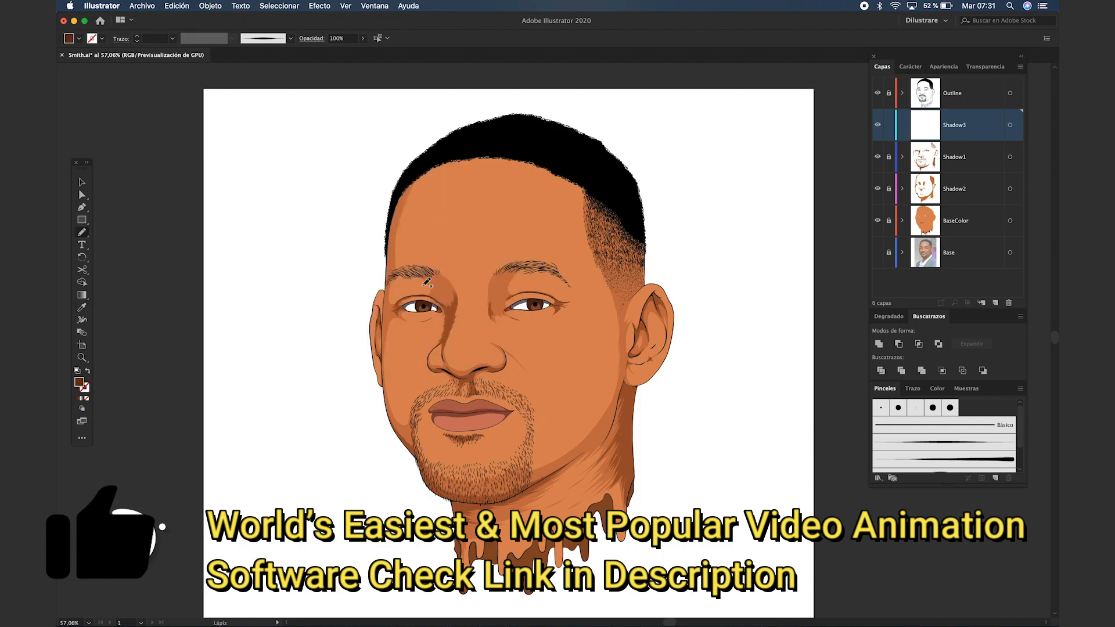
Draw deep brown Pencil shadows on Shadow3 along the left-hand edge of the jaw
key("f")
mouse_move(450, 391)
left_mouse_down()
mouse_move(469, 330)
mouse_move(499, 313)
left_mouse_up()
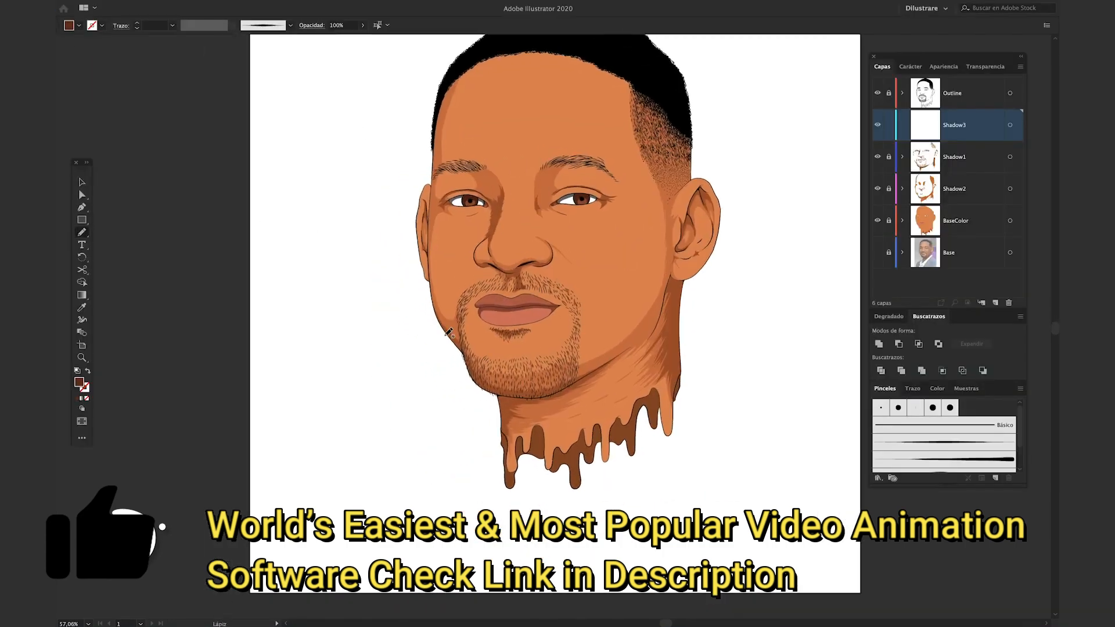
scroll(450, 333, "up", 10)
mouse_move(558, 290)
left_mouse_down()
mouse_move(458, 391)
mouse_move(546, 294)
left_mouse_up()
mouse_move(472, 312)
left_mouse_down()
mouse_move(465, 302)
mouse_move(415, 303)
left_mouse_up()
mouse_move(604, 302)
left_mouse_down()
mouse_move(542, 300)
mouse_move(425, 440)
left_mouse_up()
scroll(558, 325, "down", 10)
scroll(749, 169, "up", 10)
Draw a deep brown shadow on the neck below the right-hand ear and adjust its anchor points to the neck outline
mouse_move(626, 262)
left_mouse_down()
mouse_move(581, 262)
mouse_move(542, 347)
mouse_move(581, 517)
left_mouse_up()
scroll(639, 276, "up", 3)
scroll(580, 407, "up", 3)
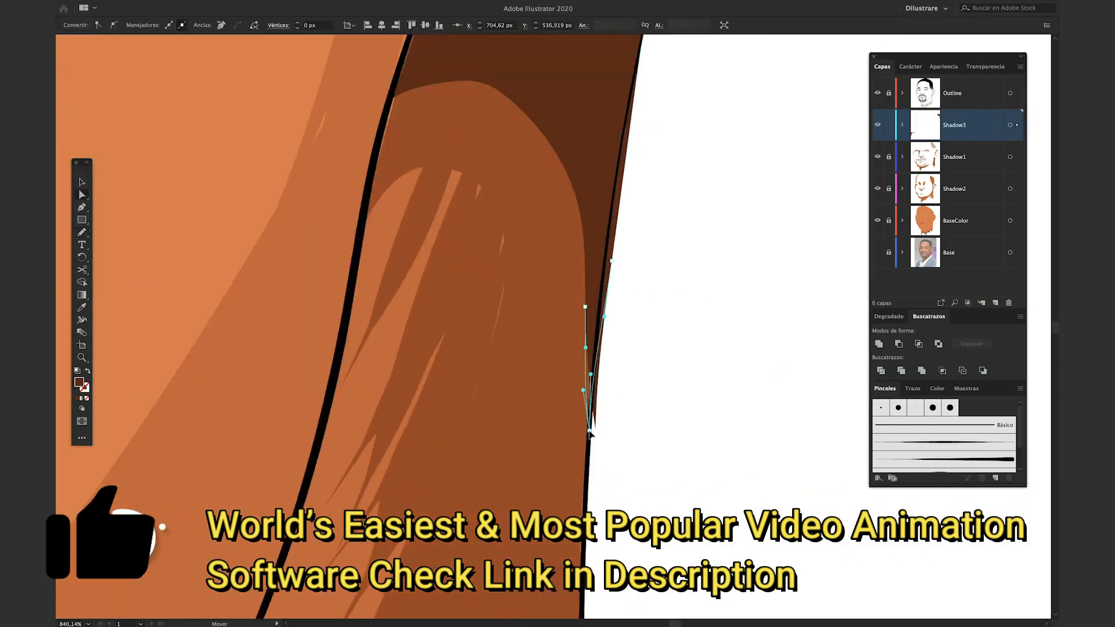
left_click_drag(591, 433, 636, 75)
scroll(612, 211, "up", 5)
left_click_drag(613, 212, 561, 515)
Continue the deep brown Pencil shadows down the outer edges of the neck
scroll(568, 378, "down", 10)
scroll(568, 378, "up", 10)
mouse_move(524, 477)
left_mouse_down()
mouse_move(540, 312)
mouse_move(525, 475)
left_mouse_up()
left_click_drag(533, 116, 572, 459)
mouse_move(570, 488)
left_mouse_down()
mouse_move(592, 186)
mouse_move(572, 488)
left_mouse_up()
scroll(457, 457, "down", 5)
mouse_move(454, 462)
left_mouse_down()
mouse_move(351, 407)
mouse_move(454, 462)
left_mouse_up()
Draw a jagged deep brown shadow along the underside of the chin and adjust its anchor point at the jawline end
left_click_drag(596, 447, 513, 366)
mouse_move(410, 388)
left_mouse_down()
mouse_move(498, 382)
mouse_move(656, 340)
mouse_move(410, 389)
left_mouse_up()
mouse_move(648, 362)
left_mouse_down()
mouse_move(599, 386)
mouse_move(615, 369)
mouse_move(594, 375)
left_mouse_up()
scroll(616, 358, "down", 10)
scroll(618, 355, "up", 10)
key("a")
left_click(620, 335)
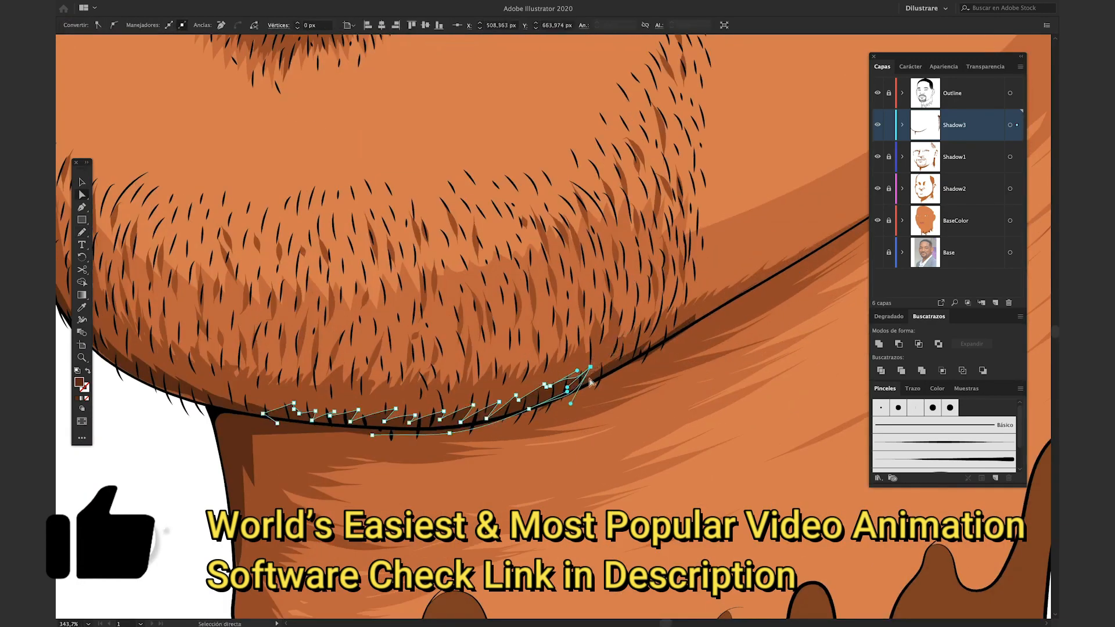
key("n")
Set the tapered Paintbrush stroke to 0.5 pt and paint deep brown strokes inward from the neck's right-hand shadow on Shadow3
scroll(567, 393, "down", 5)
key("b")
left_click_drag(684, 259, 667, 318)
left_click(173, 25)
left_click(157, 47)
scroll(647, 294, "down", 4)
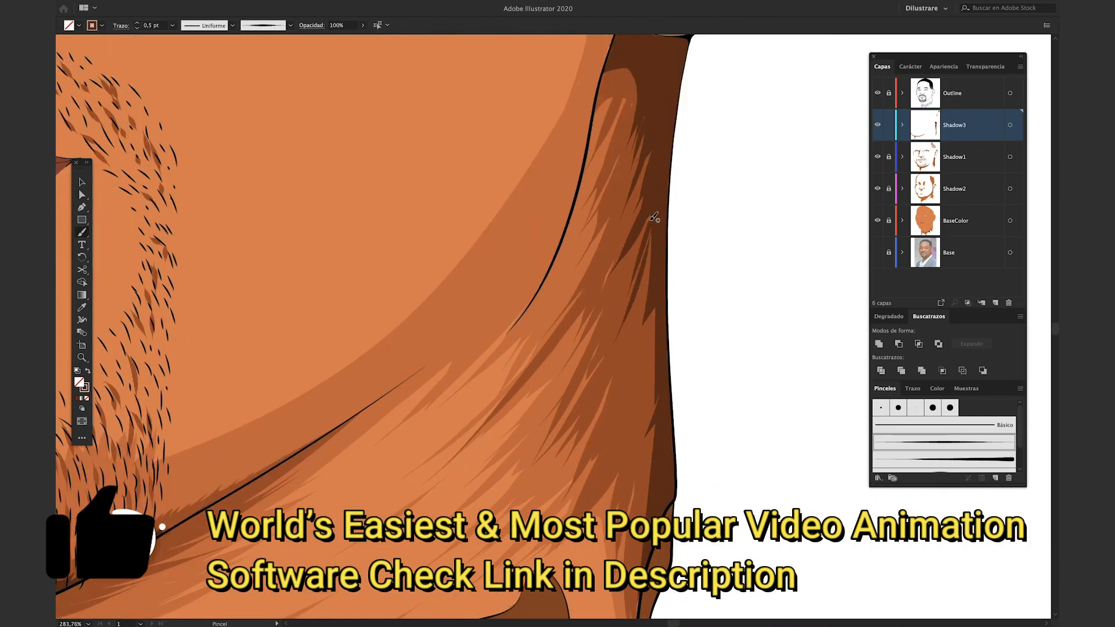
left_click_drag(655, 219, 630, 273)
mouse_move(651, 247)
left_mouse_down()
mouse_move(624, 342)
mouse_move(626, 407)
left_mouse_up()
mouse_move(631, 407)
left_mouse_down()
mouse_move(655, 349)
mouse_move(622, 482)
left_mouse_up()
scroll(655, 348, "down", 4)
left_click_drag(647, 273, 621, 380)
Paint more short, tapered deep brown strokes on the upper neck just below the right-hand ear
scroll(630, 349, "up", 5)
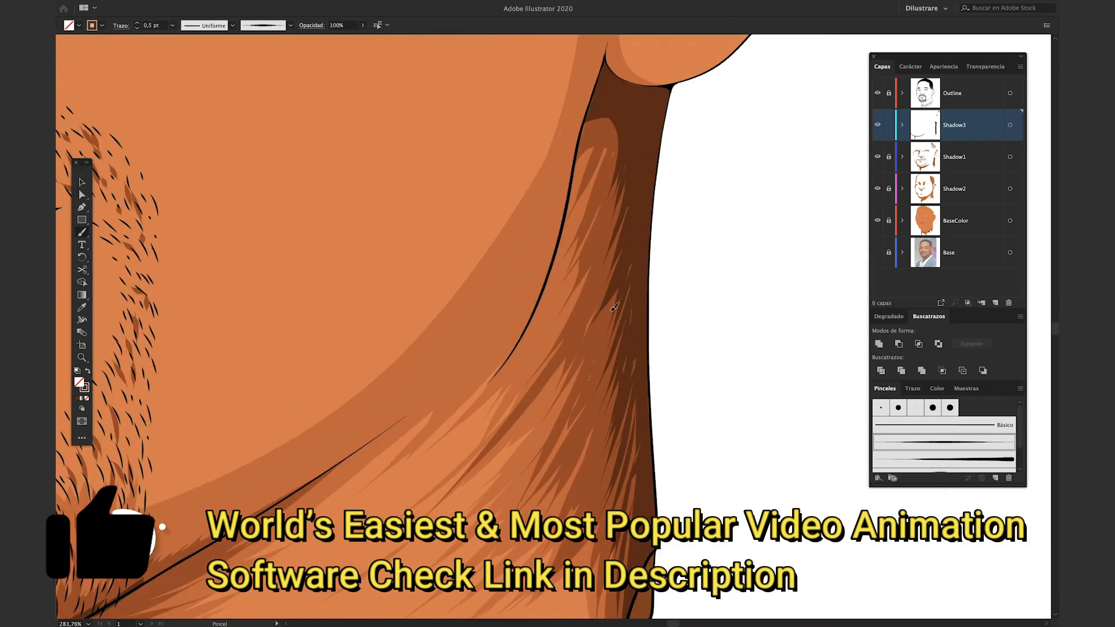
left_click_drag(619, 290, 593, 365)
left_click_drag(624, 184, 590, 297)
left_click_drag(601, 119, 572, 197)
left_click_drag(610, 165, 586, 205)
left_click_drag(602, 122, 586, 204)
left_click_drag(605, 188, 574, 263)
left_click_drag(608, 146, 575, 238)
left_click_drag(617, 177, 595, 247)
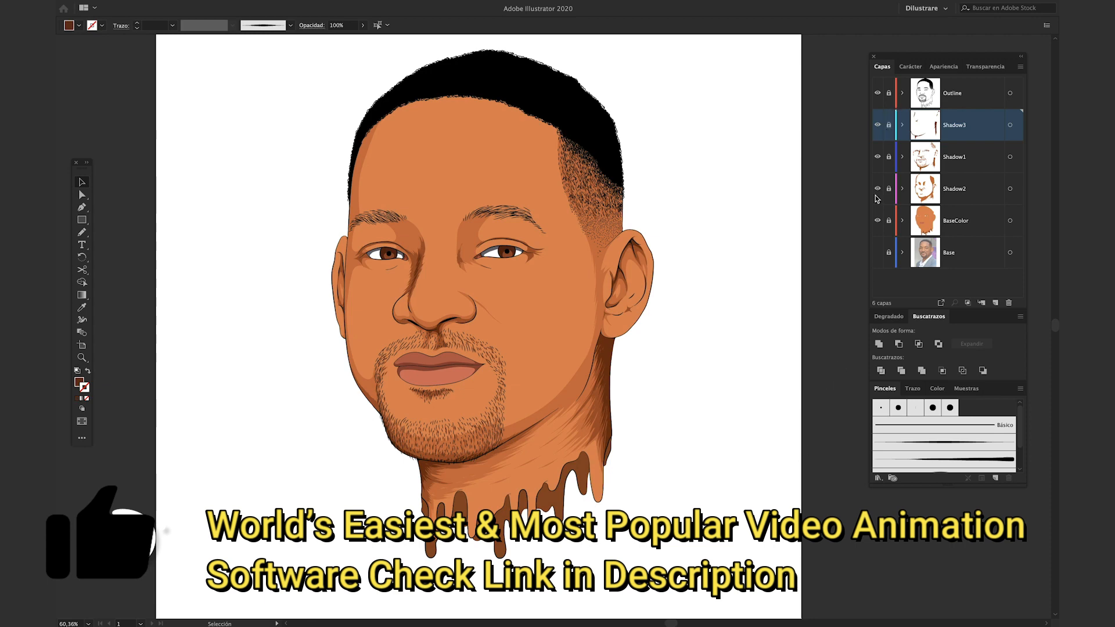
Make Shadow1 the active layer, open the Artístico_LápizTizaCarboncillo brush library and enlarge it to show more brushes
left_click(879, 480)
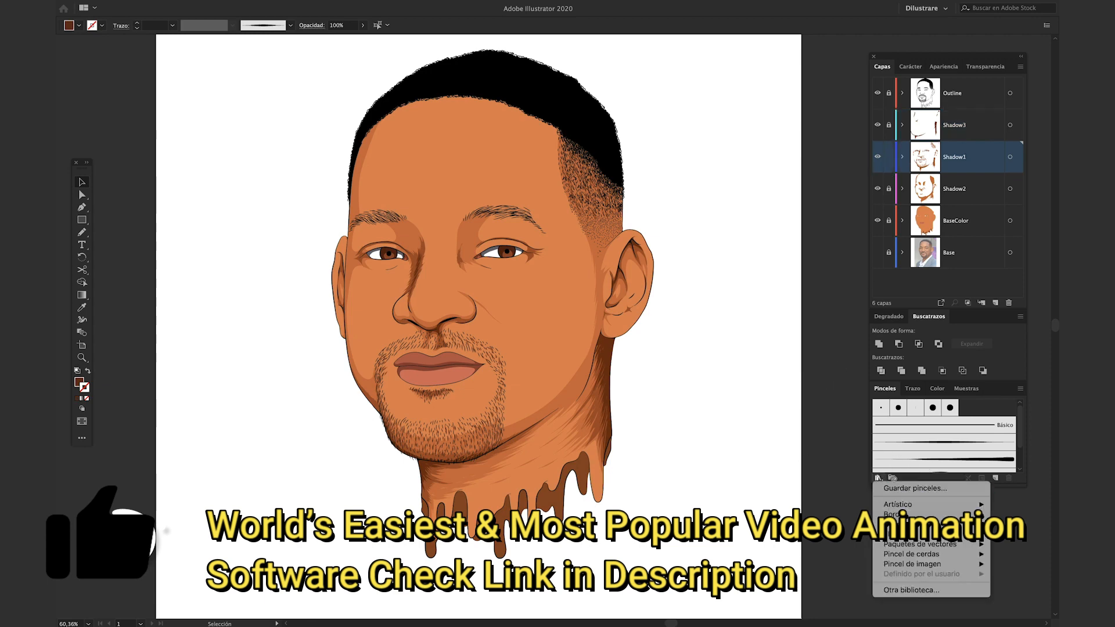
mouse_move(901, 507)
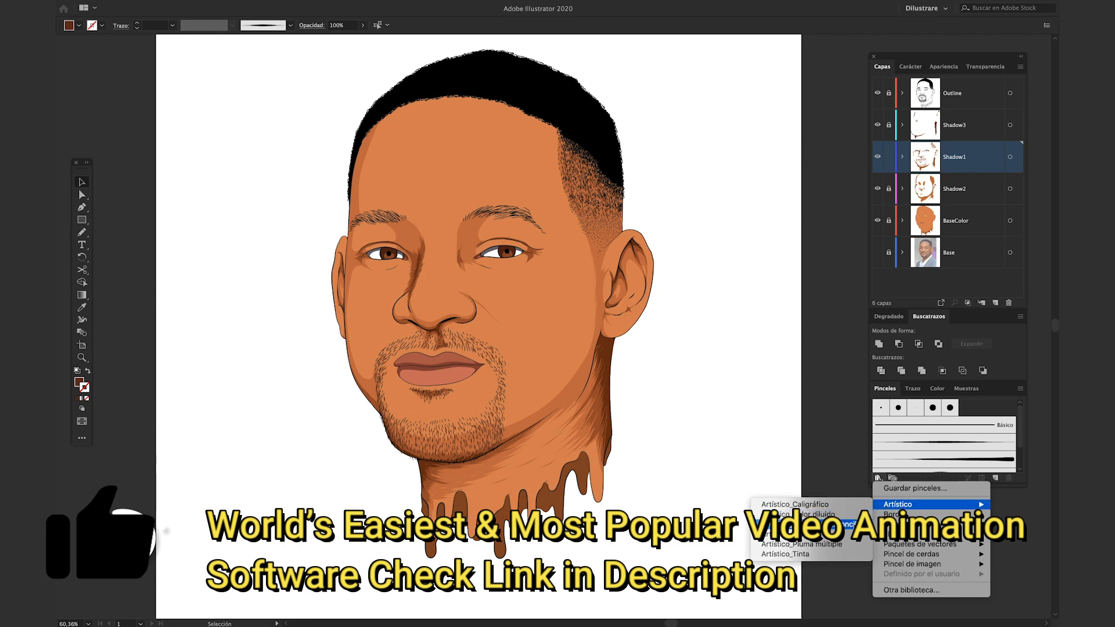
left_click(845, 524)
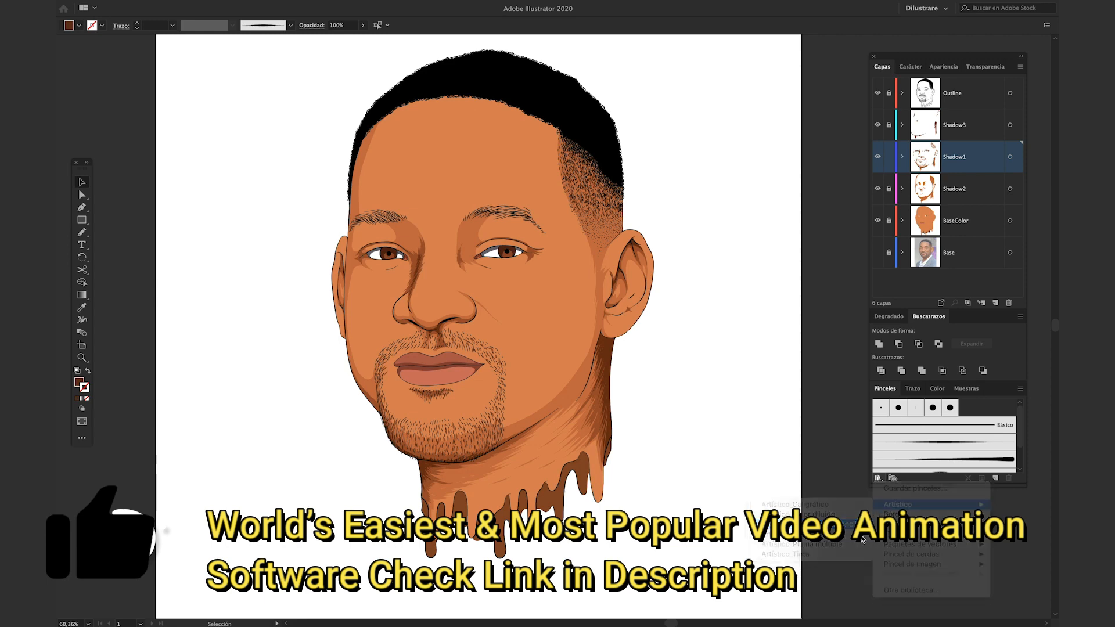
left_click_drag(593, 294, 222, 80)
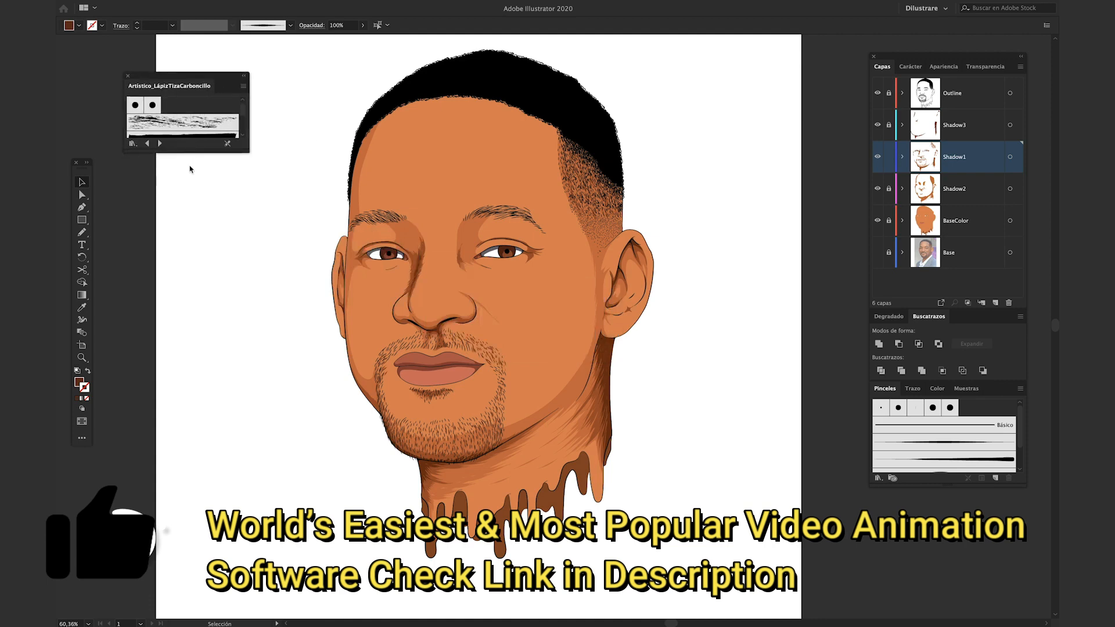
left_click_drag(182, 150, 213, 453)
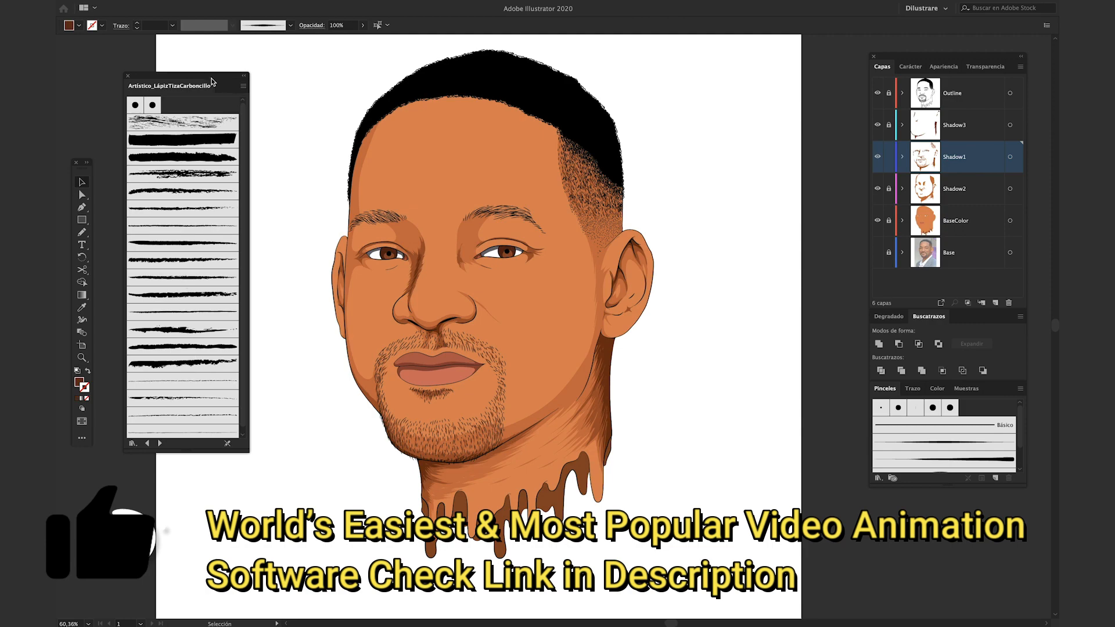
left_click_drag(212, 82, 216, 84)
Sample the brown neck shadow, choose a rough charcoal brush and paint a 1 pt stroke along the right-hand jawline
key("i")
left_click(597, 413)
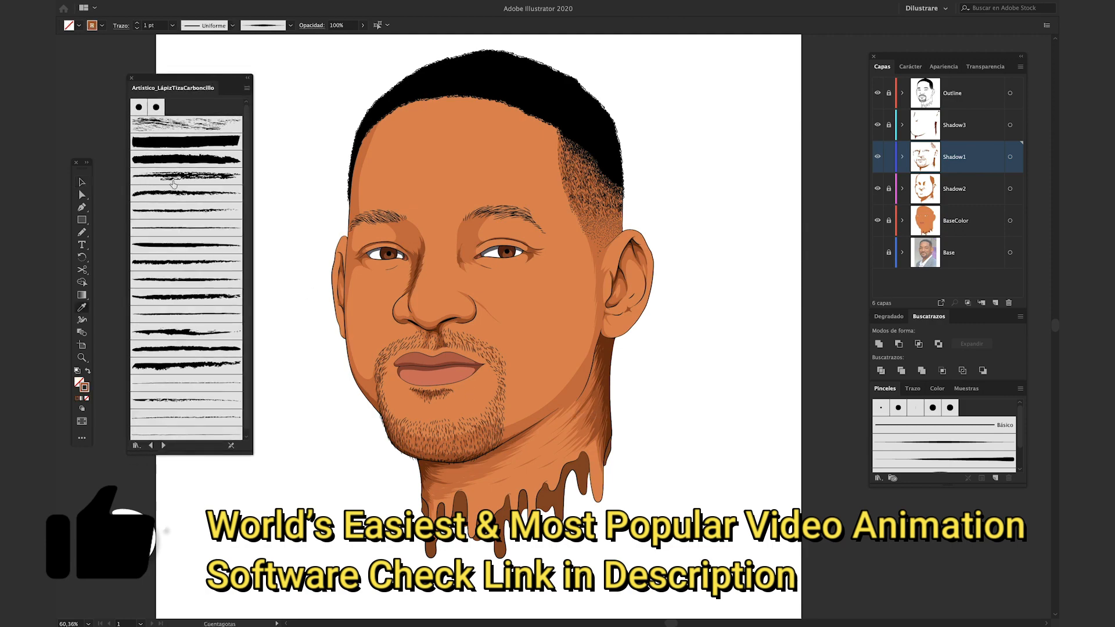
left_click(180, 195)
key("b")
scroll(595, 384, "up", 6)
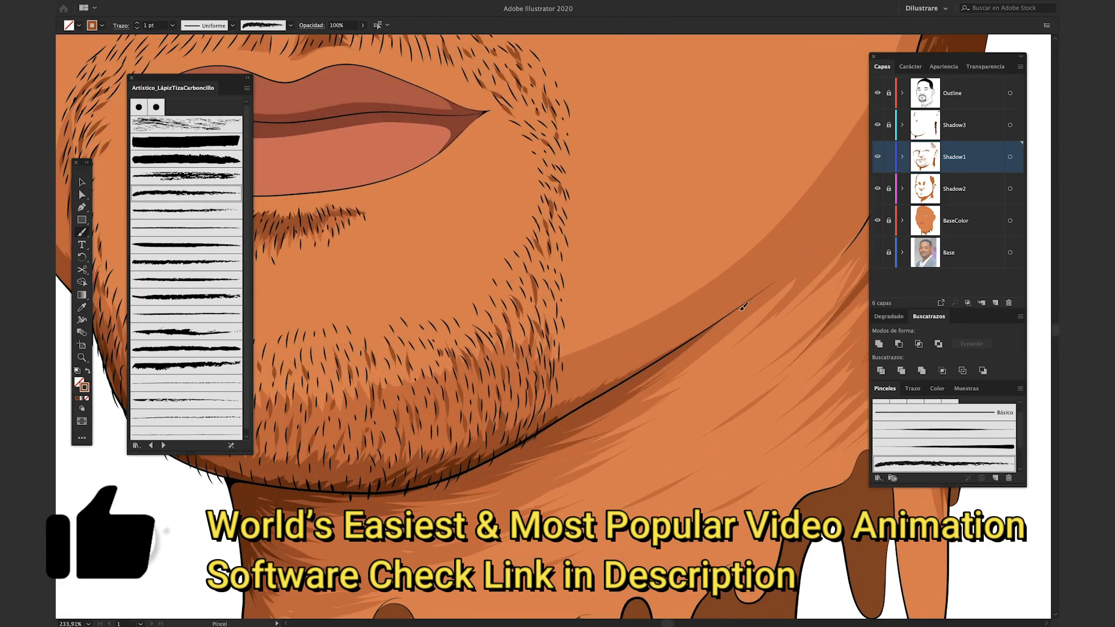
left_click_drag(595, 383, 755, 263)
Paint a rough charcoal stroke along the inner edge of the left-hand cheek and jaw shadow
scroll(755, 262, "down", 2)
key("Tab")
scroll(307, 231, "up", 4)
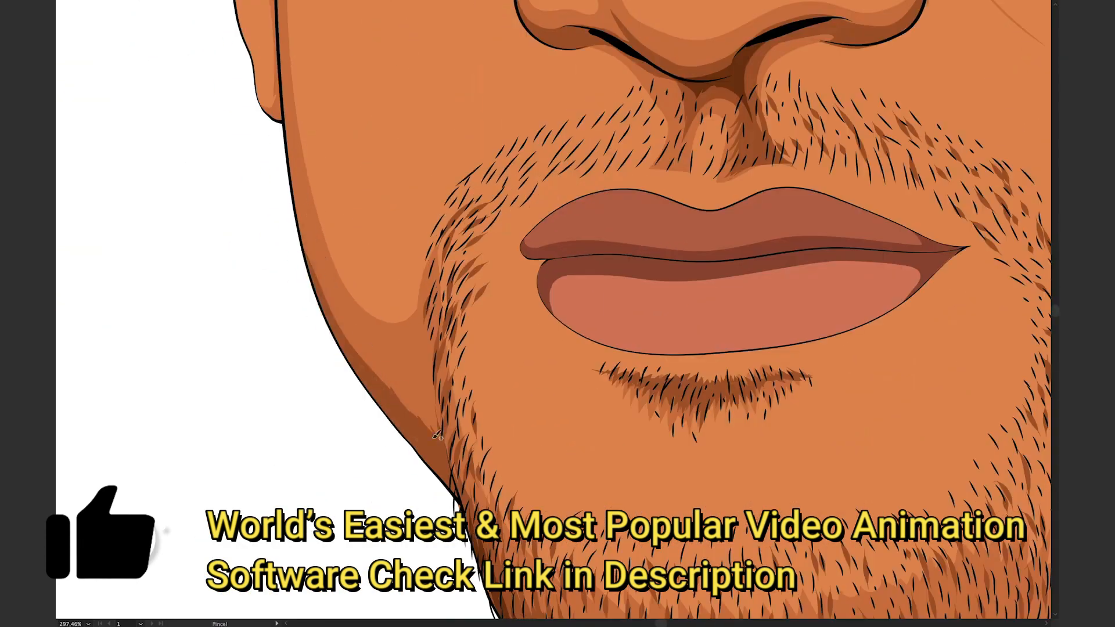
left_click_drag(436, 435, 325, 285)
scroll(369, 355, "down", 4)
scroll(481, 367, "up", 3)
Paint rough charcoal strokes down the shadow on the left-hand side of the nose, from the brow to the nostril
scroll(549, 249, "up", 5)
left_click_drag(558, 194, 538, 133)
scroll(551, 226, "down", 3)
scroll(552, 227, "up", 3)
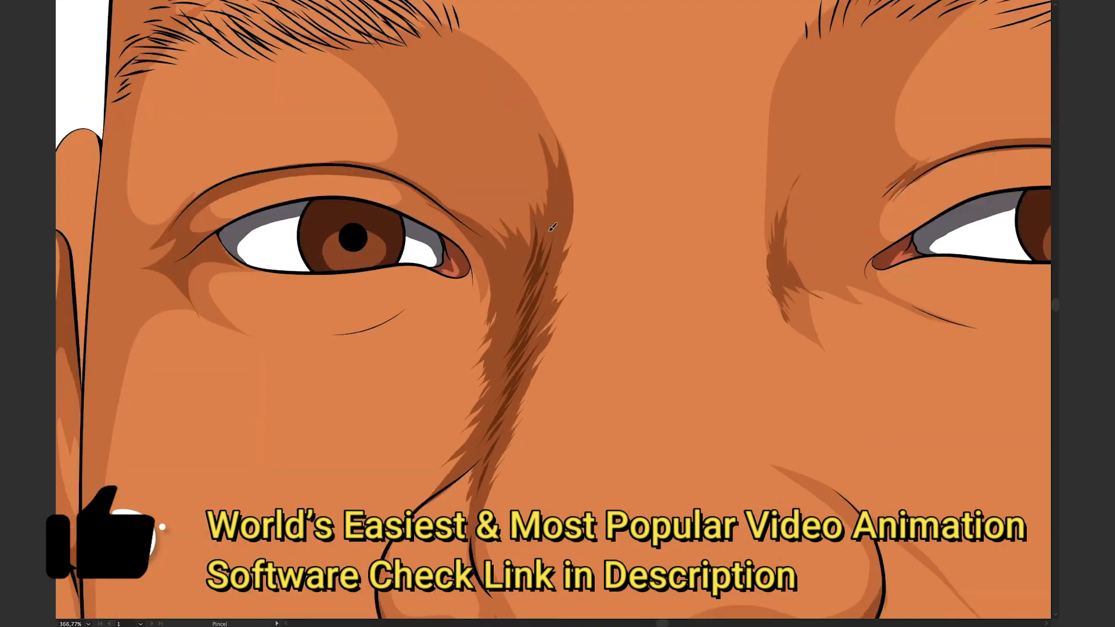
left_click_drag(550, 231, 520, 105)
left_click_drag(508, 165, 527, 252)
left_click_drag(487, 416, 560, 312)
left_click_drag(549, 396, 561, 479)
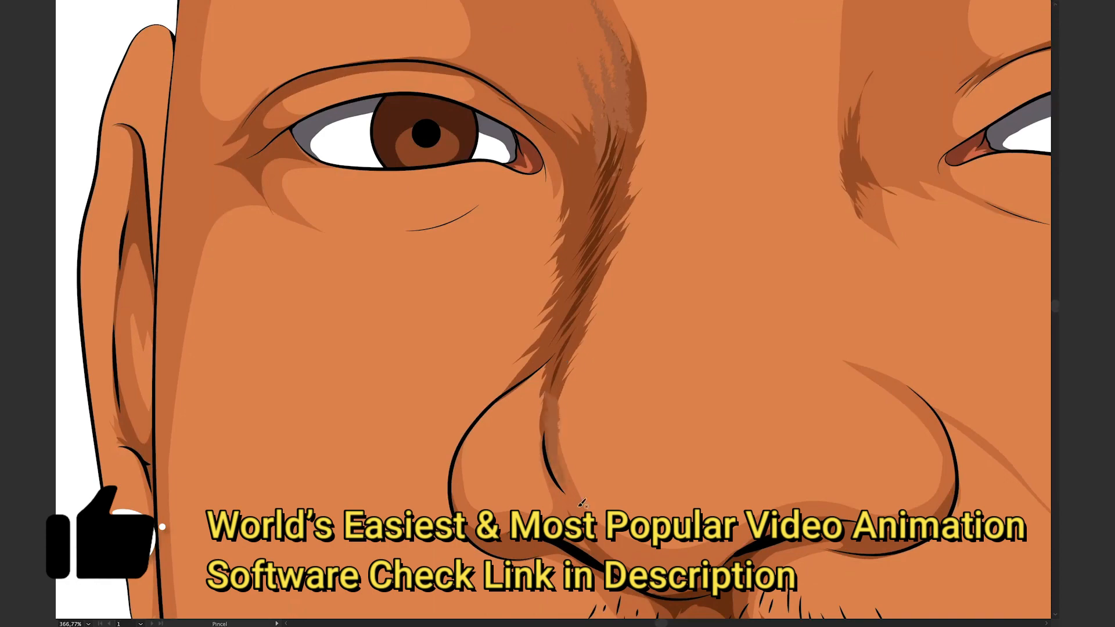
left_click_drag(545, 421, 567, 465)
left_click_drag(577, 367, 531, 439)
Roughen the shadows beside the right-hand eye's inner corner and around its upper eyelid with charcoal strokes
scroll(558, 429, "down", 1)
left_click_drag(805, 199, 605, 293)
left_click_drag(650, 237, 637, 321)
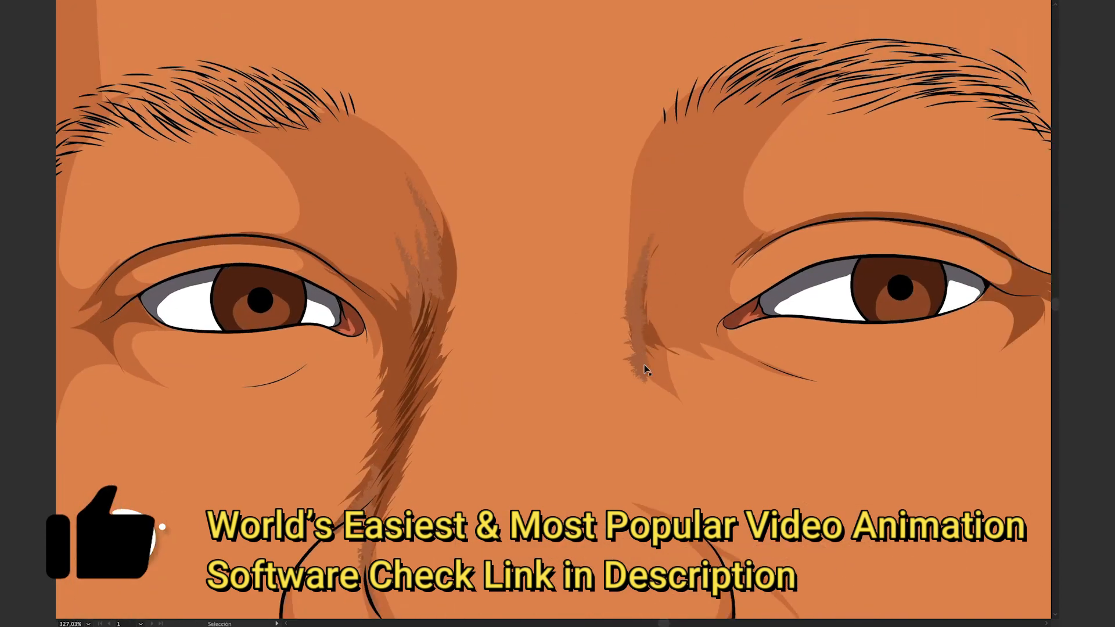
left_click_drag(664, 267, 460, 288)
left_click_drag(648, 235, 889, 296)
mouse_move(841, 300)
left_mouse_down()
mouse_move(772, 271)
mouse_move(804, 308)
mouse_move(704, 255)
mouse_move(812, 150)
left_mouse_up()
Paint rough charcoal strokes over the neck shadows beneath the right-hand jawline
scroll(820, 273, "down", 5)
scroll(505, 314, "down", 5)
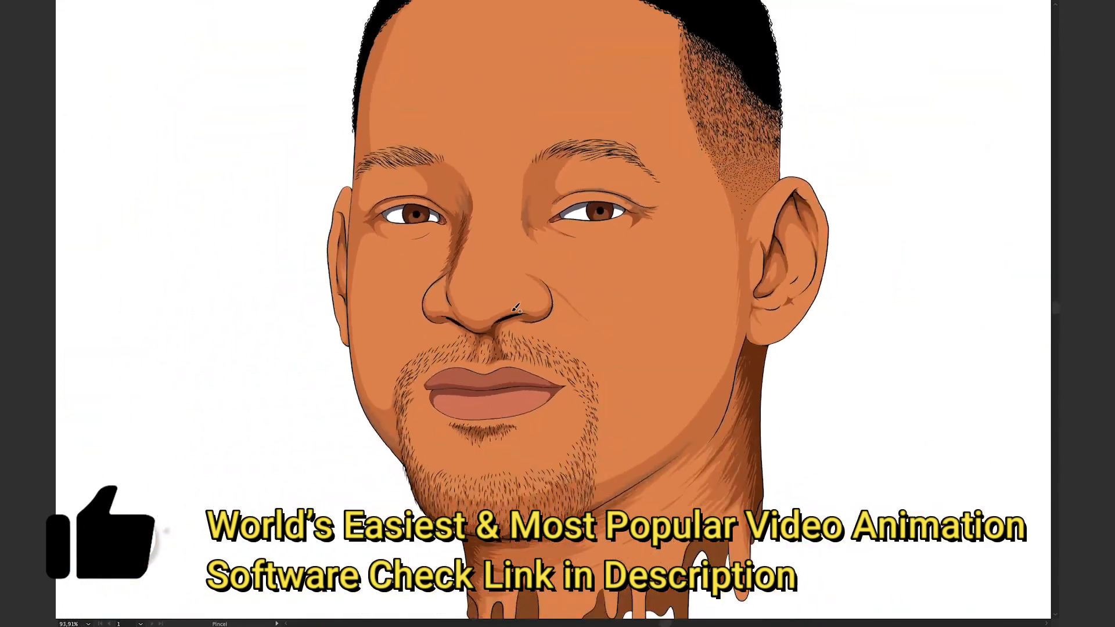
left_click_drag(726, 499, 672, 386)
scroll(668, 390, "up", 7)
left_click_drag(418, 399, 659, 216)
mouse_move(715, 330)
left_mouse_down()
mouse_move(779, 198)
mouse_move(681, 340)
left_mouse_up()
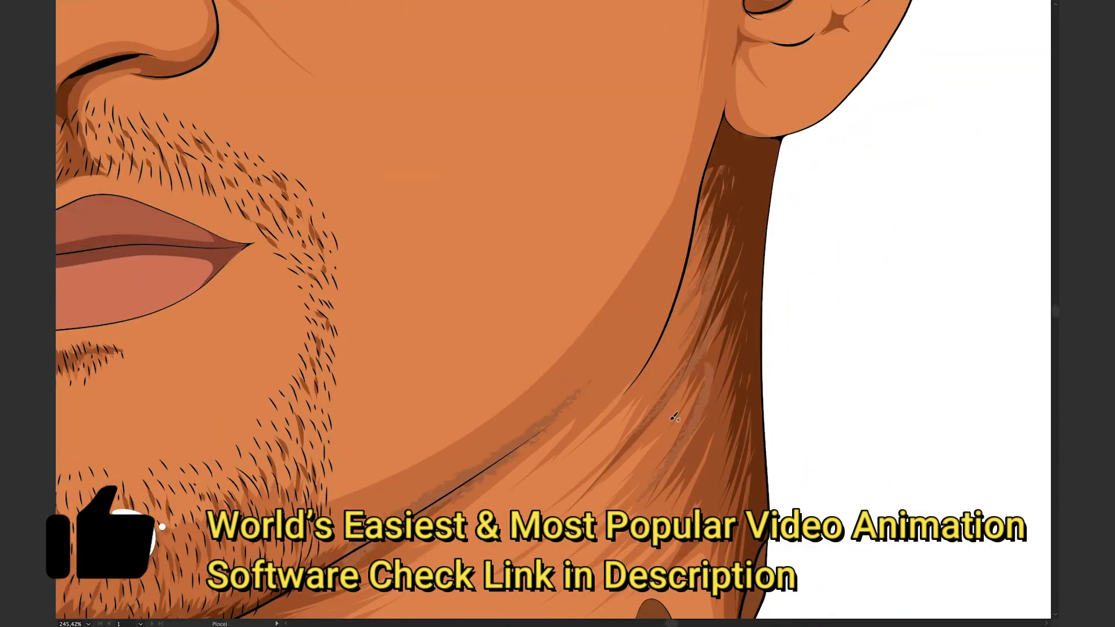
left_click_drag(673, 417, 673, 301)
Select the charcoal stroke on the right-hand jawline and every object that shares its stroke colour
scroll(674, 349, "down", 8)
key("v")
key("f")
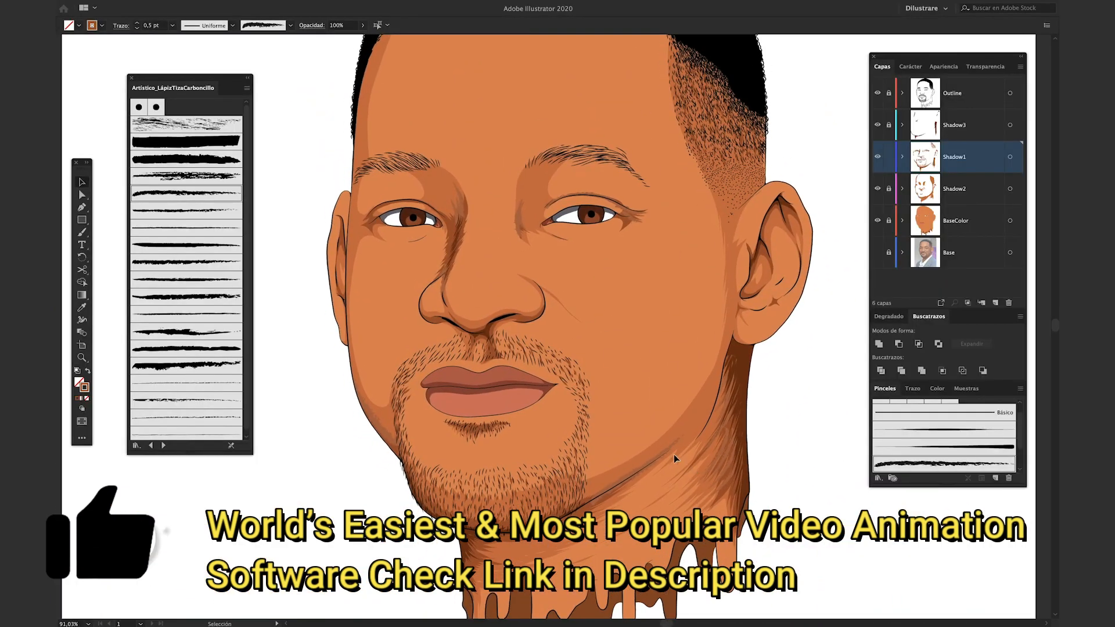
left_click(674, 460)
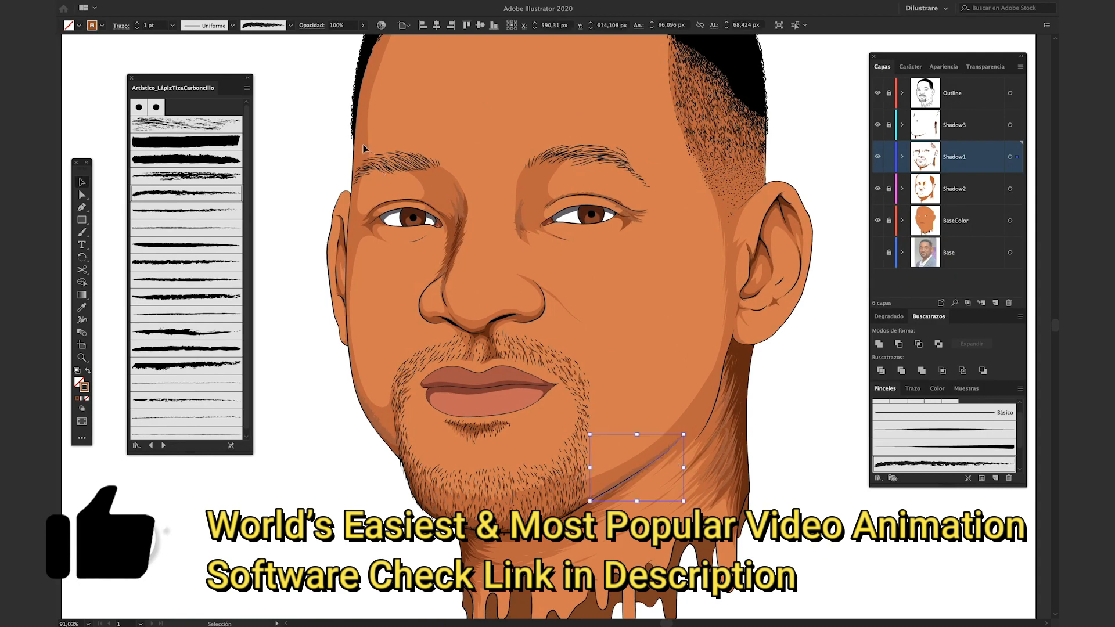
key("f")
left_click(288, 7)
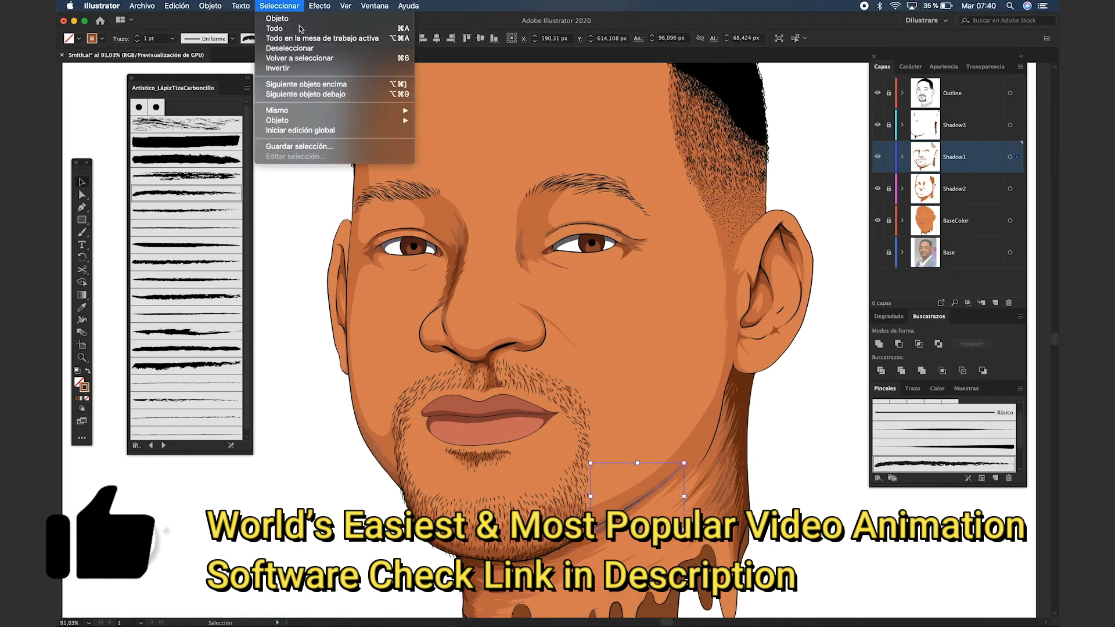
mouse_move(381, 110)
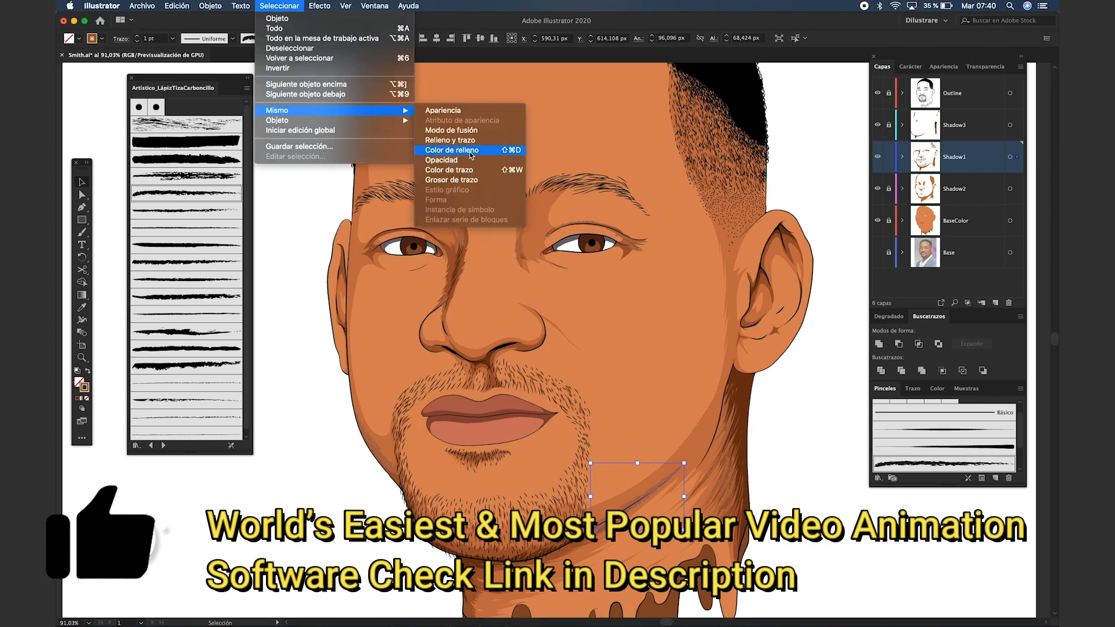
left_click(465, 170)
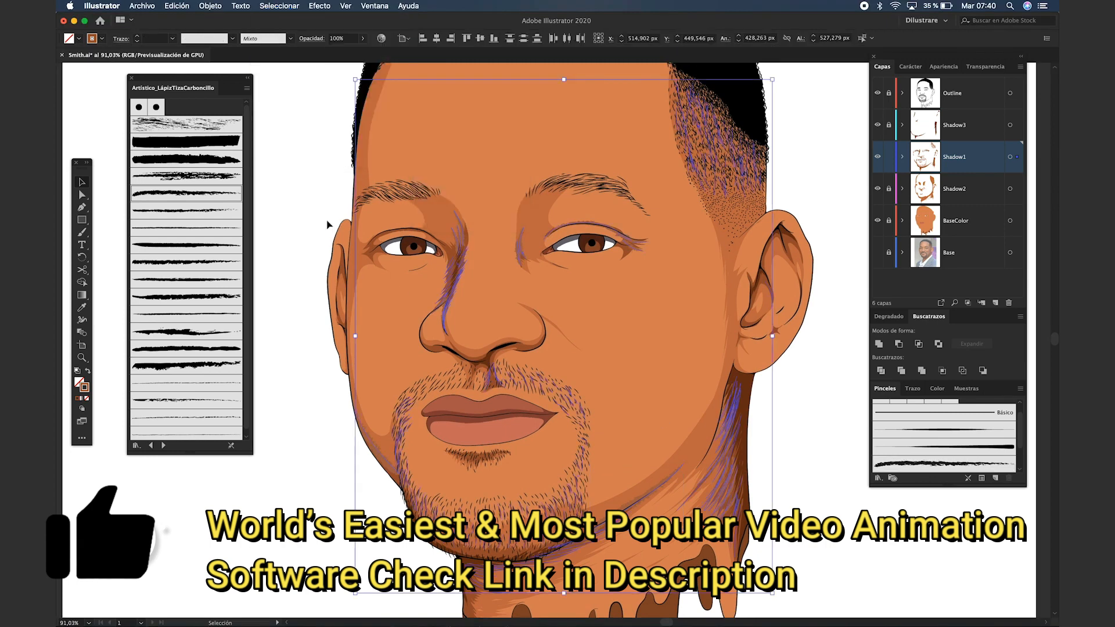
Expand the appearance of the selected brush strokes and take the Eyedropper to the neck shadows
left_click(185, 6)
mouse_move(210, 6)
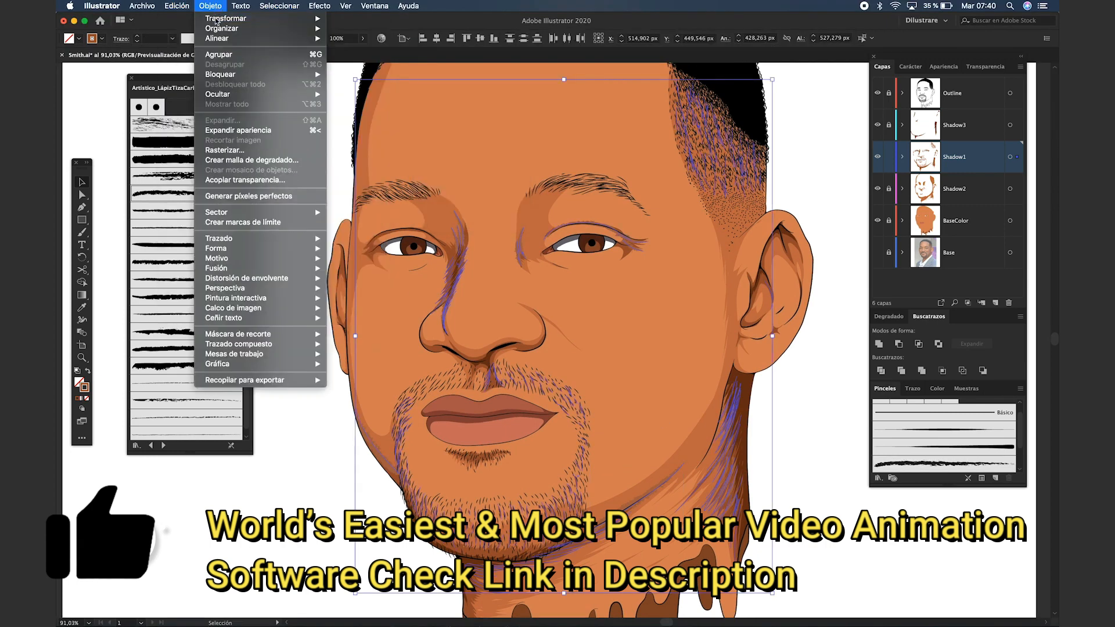
left_click(238, 130)
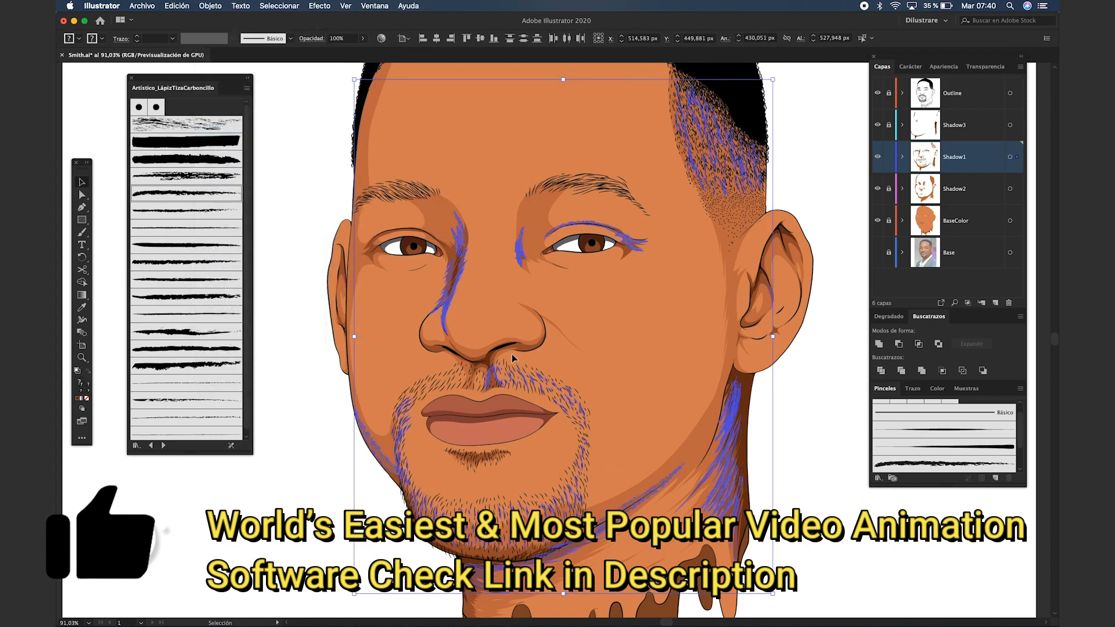
left_click(82, 307)
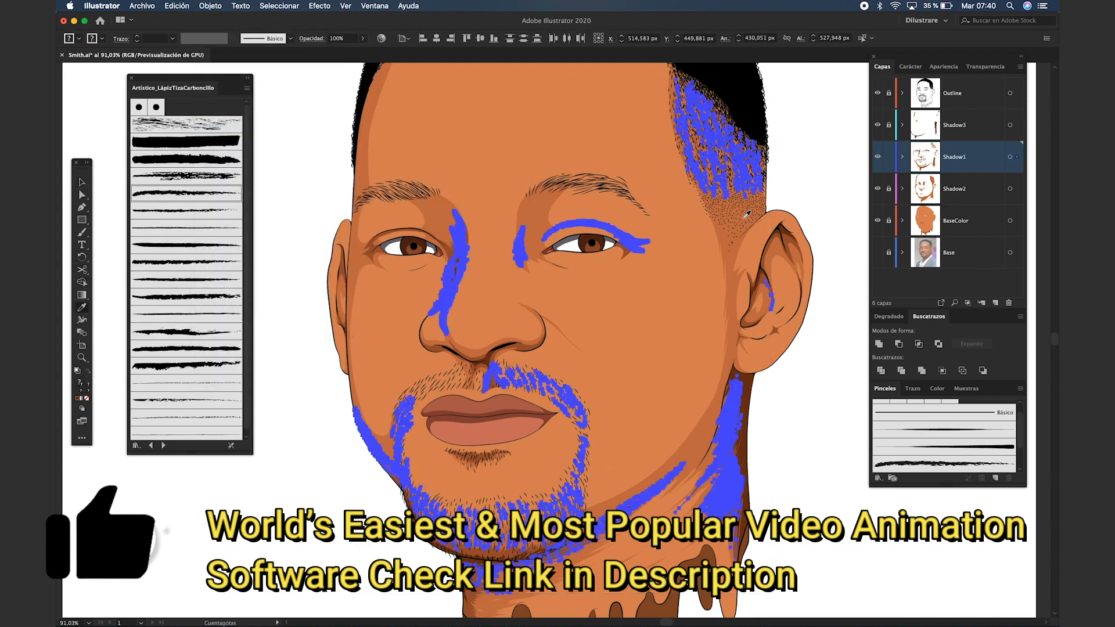
scroll(498, 493, "up", 8)
scroll(505, 377, "up", 2)
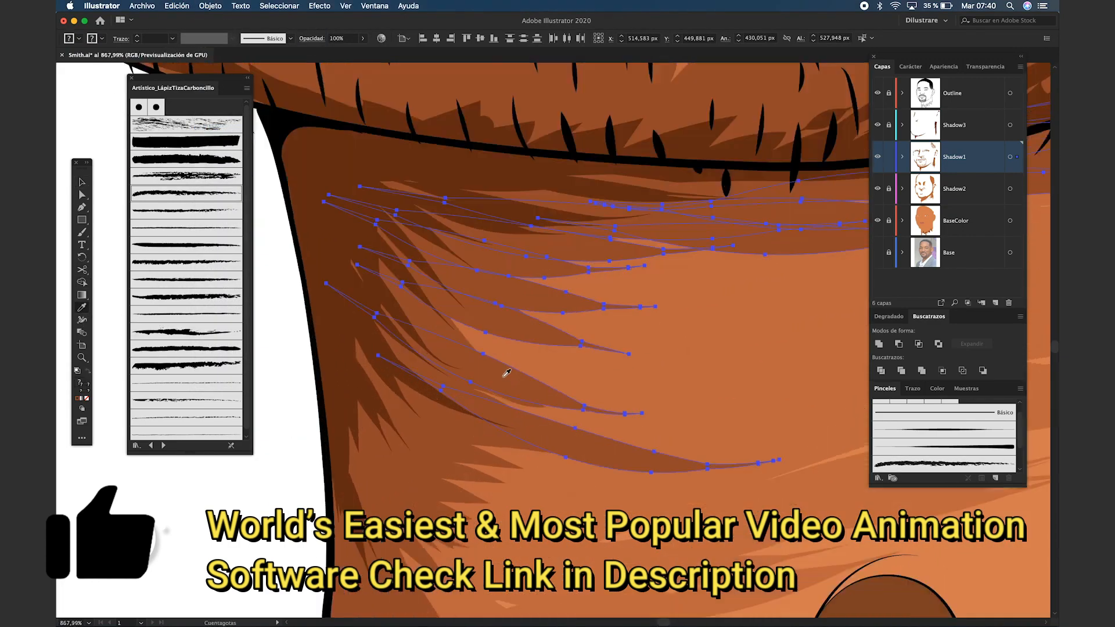
key("v")
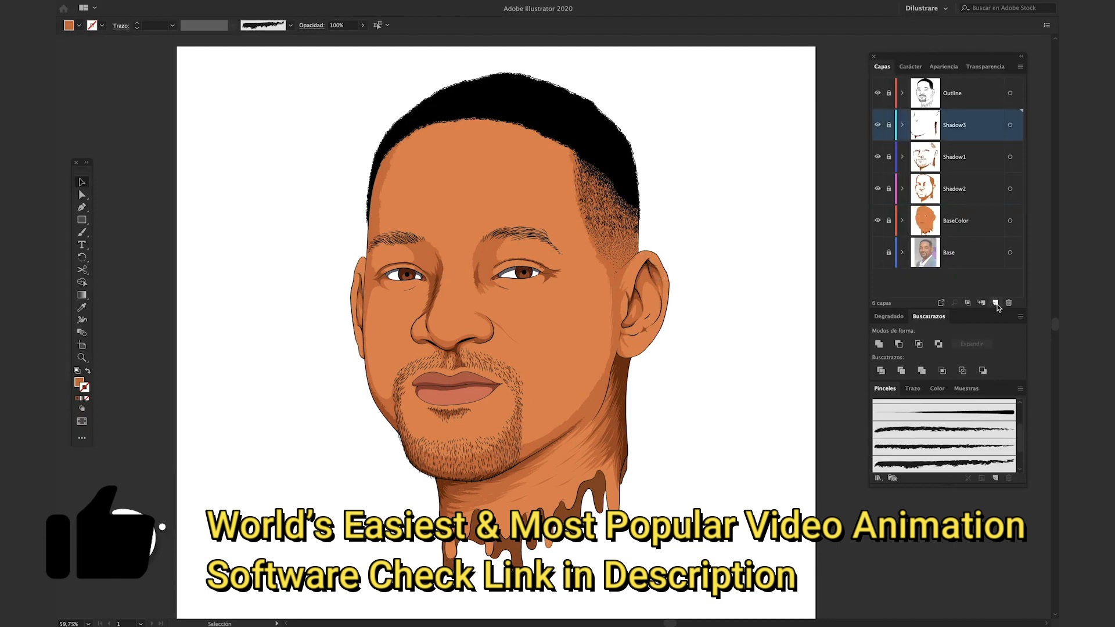
Add a layer named Highlight above Shadow3 and set the fill to a lighter orange skin tone, #e5966e
left_click(995, 302)
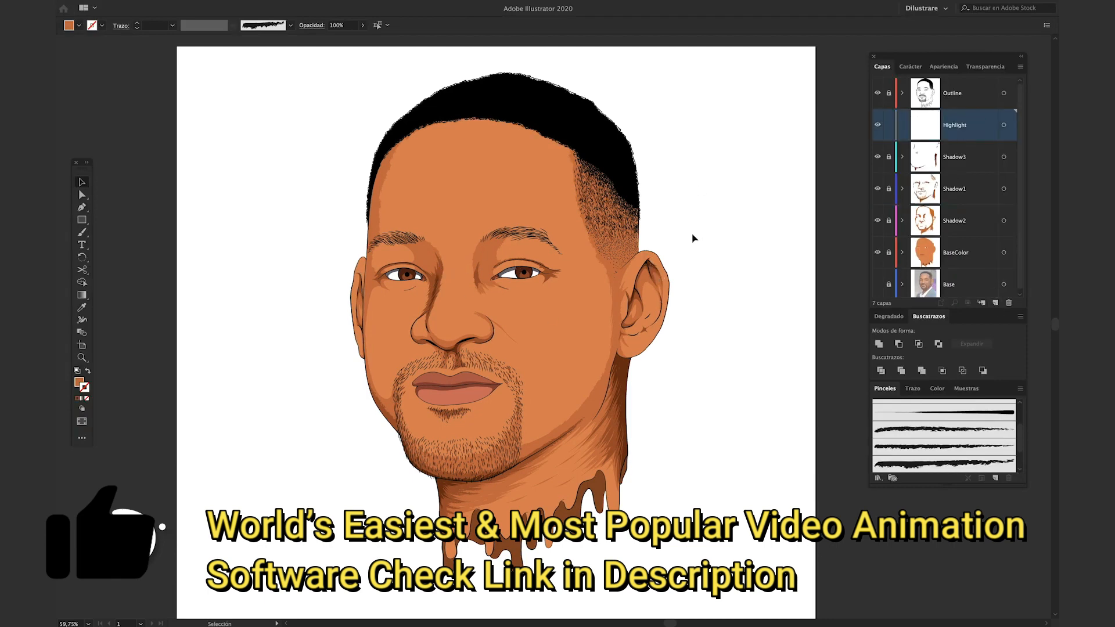
left_click(80, 383)
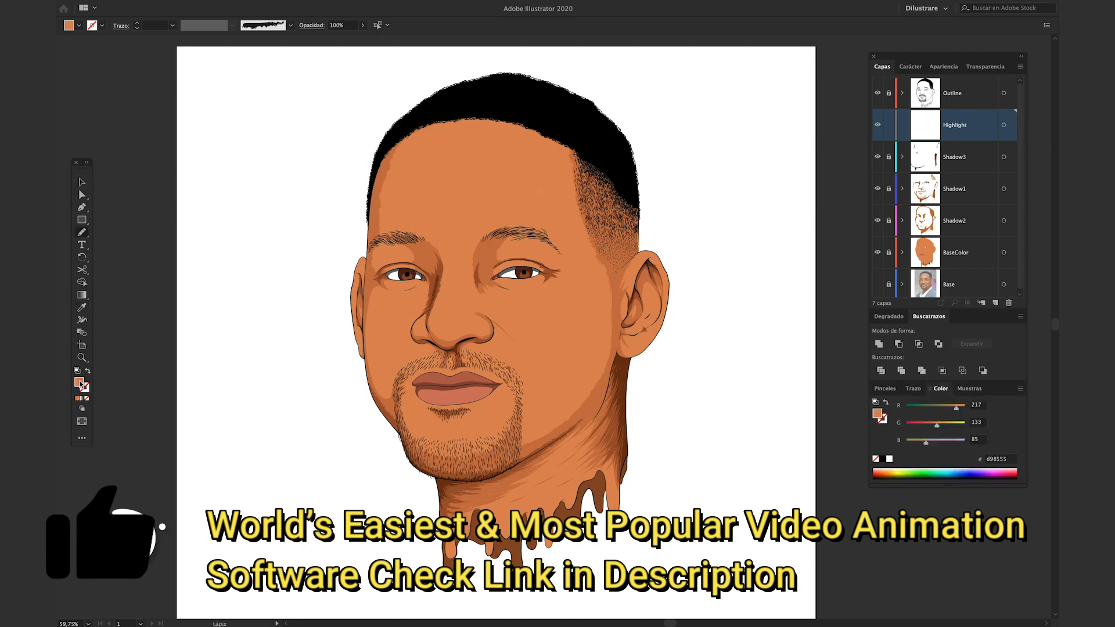
double_click(80, 383)
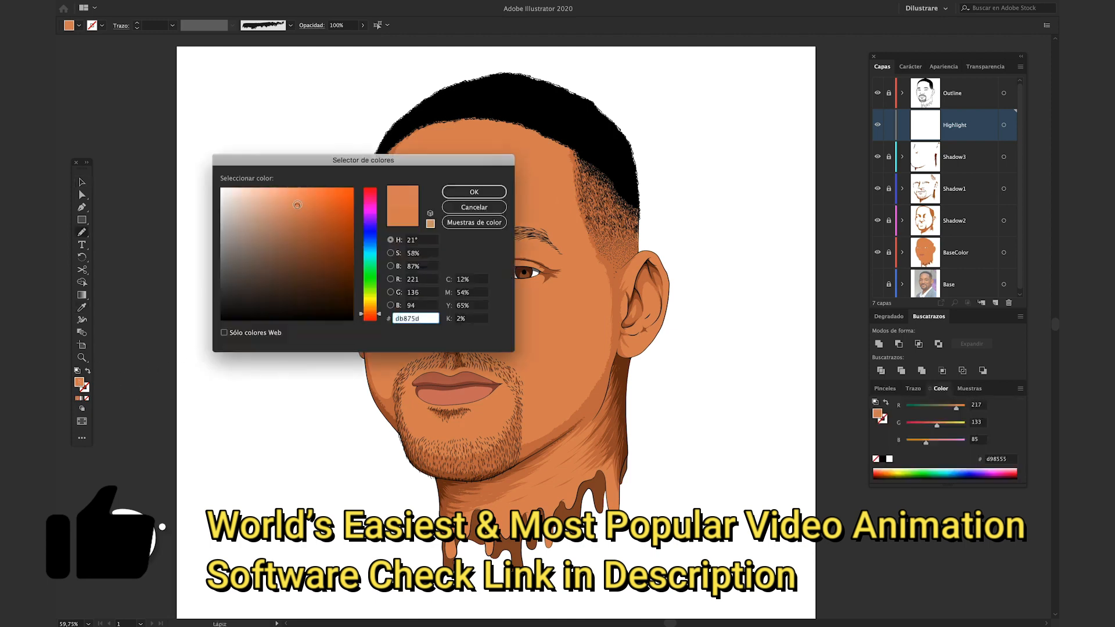
left_click(474, 191)
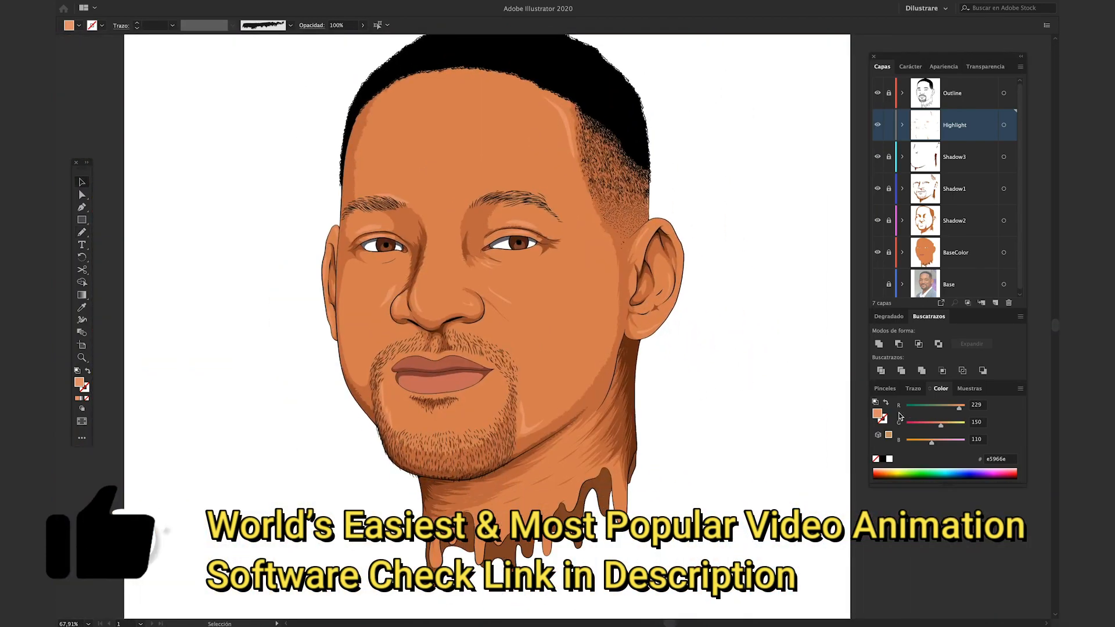
Choose a rough charcoal brush, paint light 1 pt highlights around the left-hand eyebrow and undo the last stroke
left_click(889, 388)
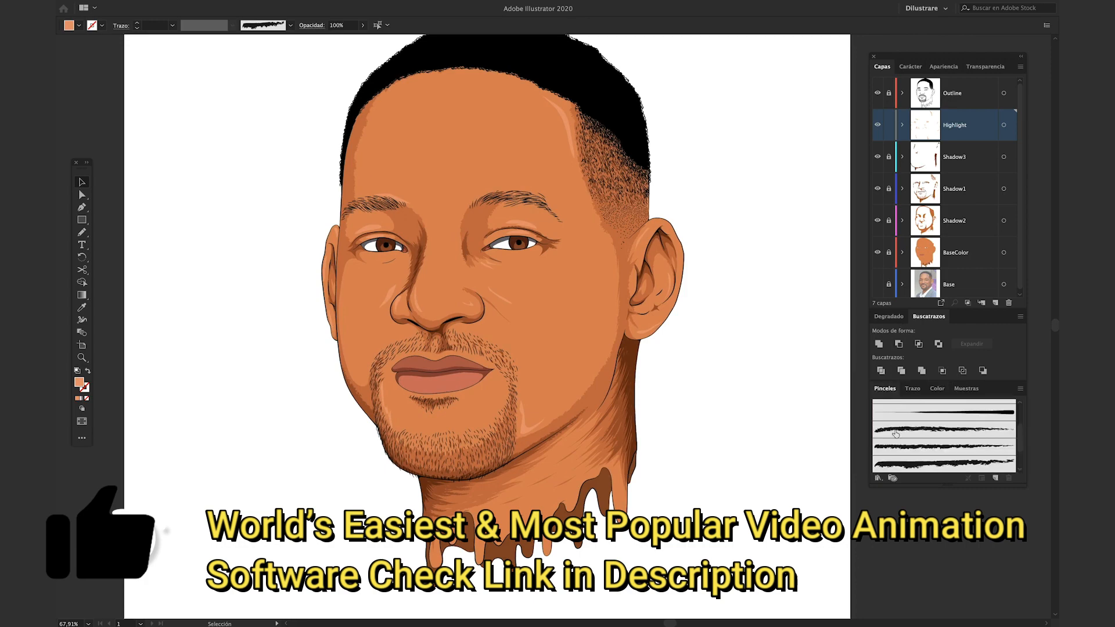
left_click(923, 435)
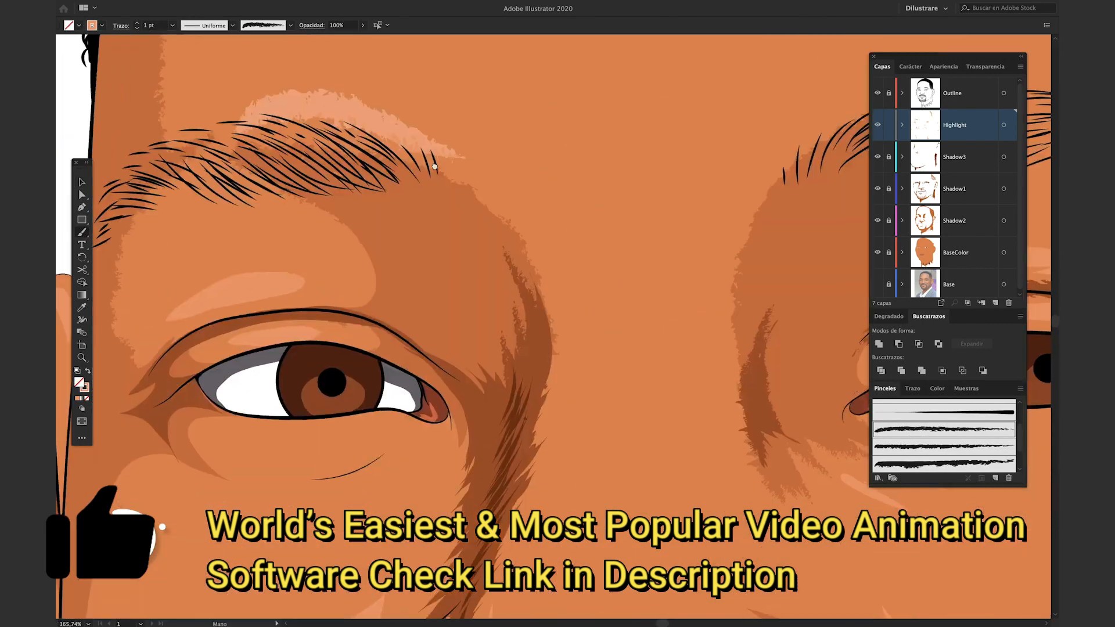
left_click_drag(416, 562, 525, 207)
left_click_drag(421, 372, 526, 194)
key("super+z")
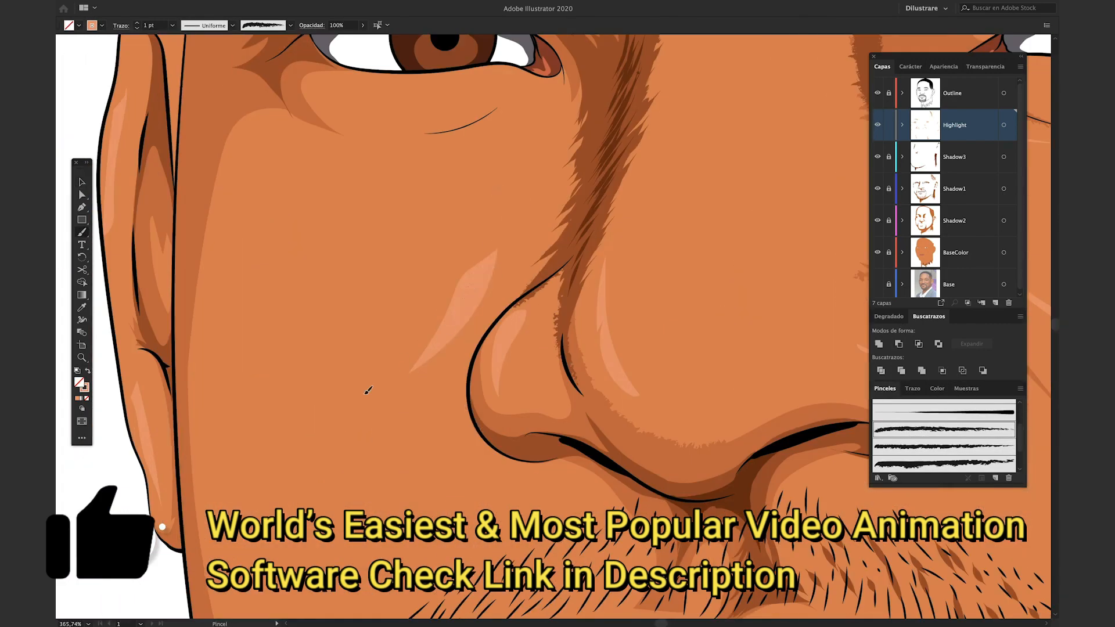
Paint rough light strokes over the highlights on the left-hand cheek, the nose and the right-hand cheek
left_click_drag(381, 383, 526, 201)
mouse_move(641, 378)
left_mouse_down()
mouse_move(567, 352)
mouse_move(551, 203)
left_mouse_up()
mouse_move(776, 311)
left_mouse_down()
mouse_move(426, 339)
mouse_move(504, 361)
left_mouse_up()
left_click_drag(526, 232, 735, 365)
scroll(597, 378, "down", 5)
left_click_drag(504, 215, 598, 189)
Switch to another charcoal brush and add rough highlights below the right-hand eye and on the forehead
left_click(944, 446)
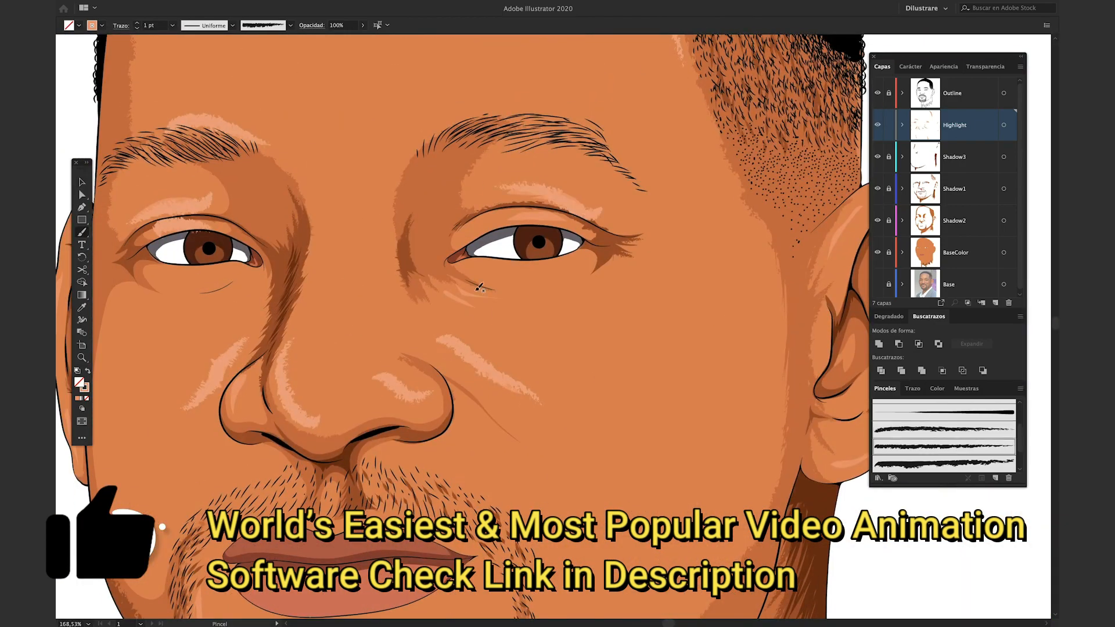
scroll(448, 291, "up", 3)
left_click(137, 28)
left_click_drag(302, 511, 465, 180)
left_click_drag(697, 116, 314, 412)
left_click_drag(677, 188, 638, 254)
scroll(550, 372, "down", 5)
Select the artwork on the Highlight layer that matches the forehead highlight and group it
key("v")
left_click(508, 350)
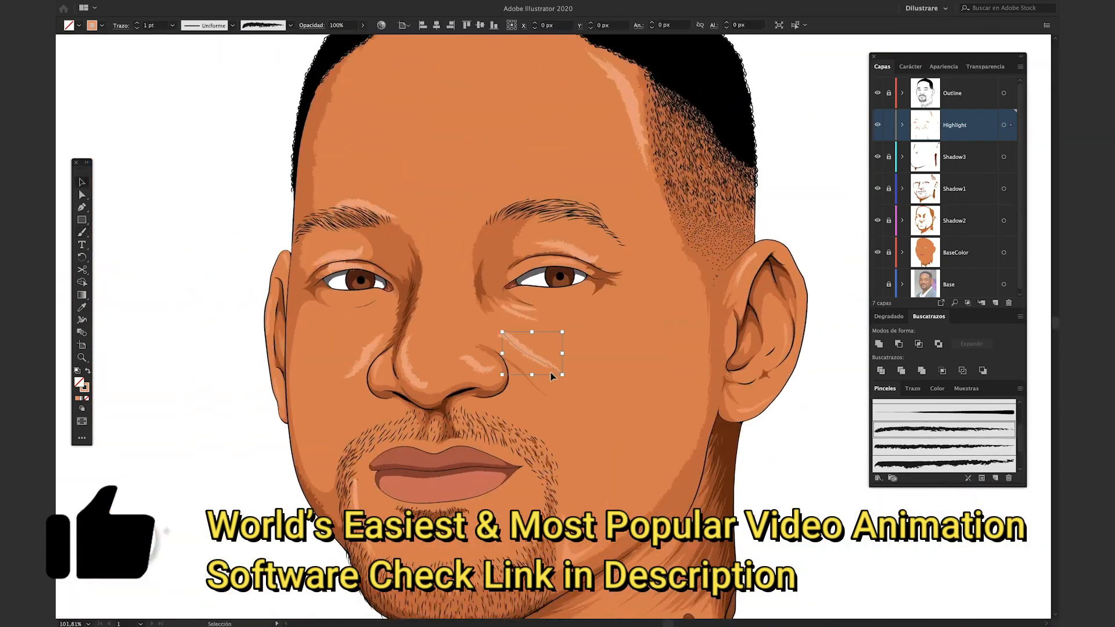
key("super+a")
scroll(491, 333, "up", 5)
scroll(539, 349, "down", 5)
key("f")
key("f")
left_click(623, 152)
left_click(279, 6)
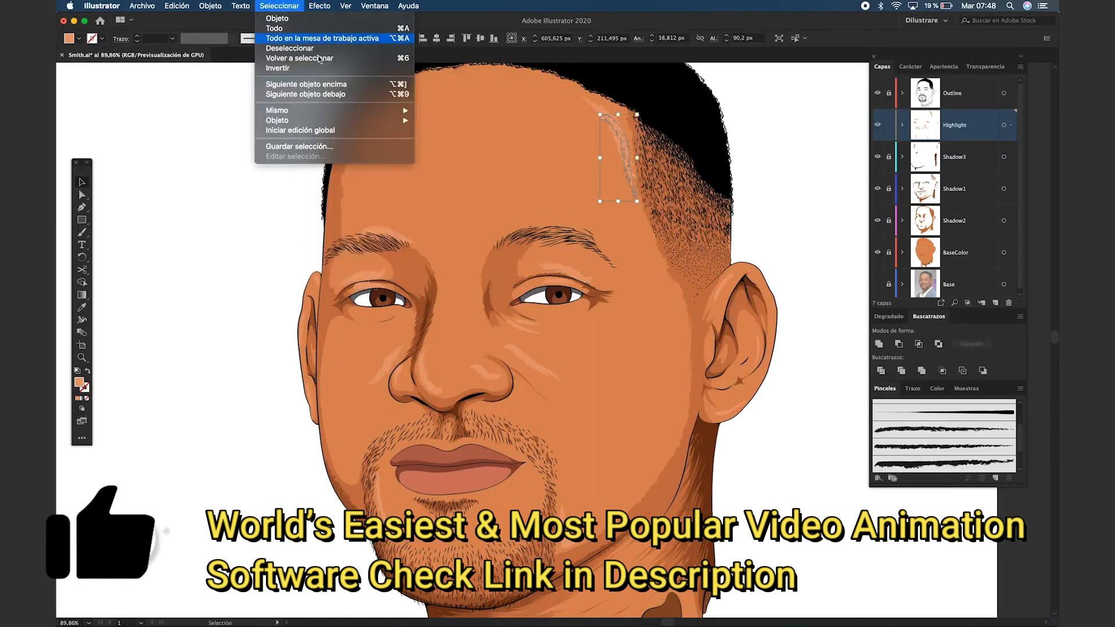
left_click(450, 154)
key("super+g")
key("super+h")
left_click(363, 39)
left_click(583, 364)
scroll(583, 364, "down", 5)
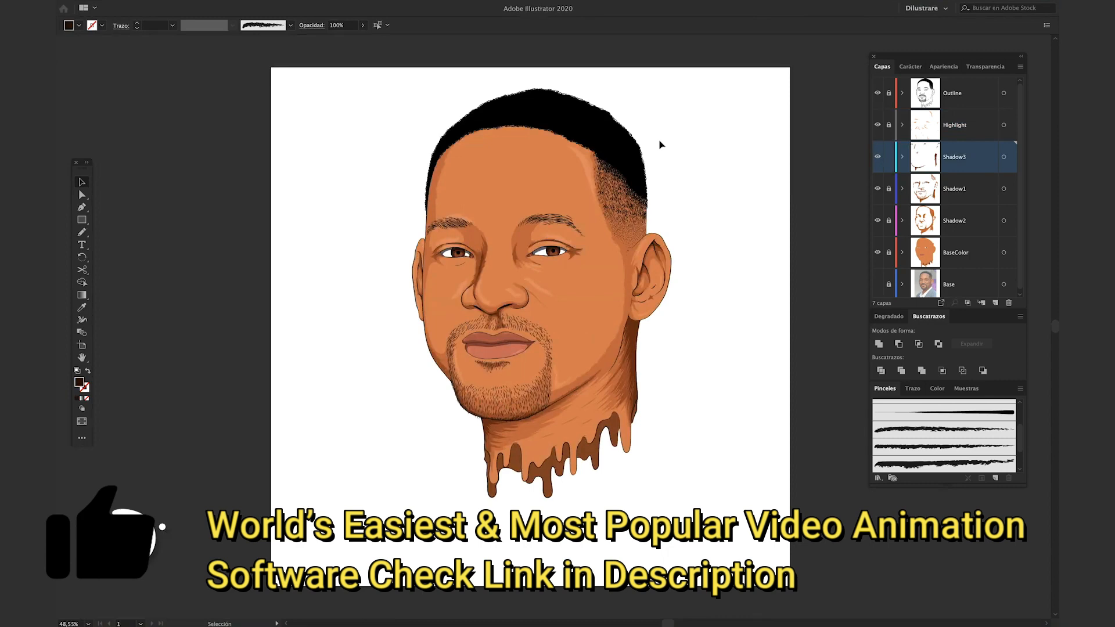
Add a new layer above Outline and draw small white reflections over the pupils of both eyes with the Pencil tool
left_click(995, 303, "super")
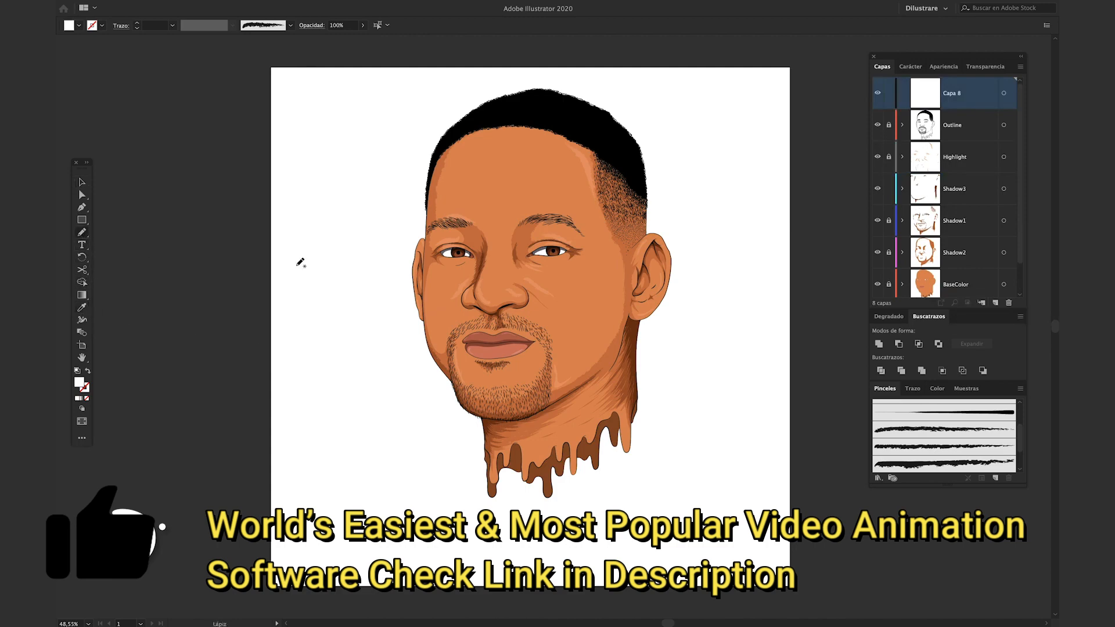
scroll(440, 268, "up", 5)
scroll(453, 290, "up", 10)
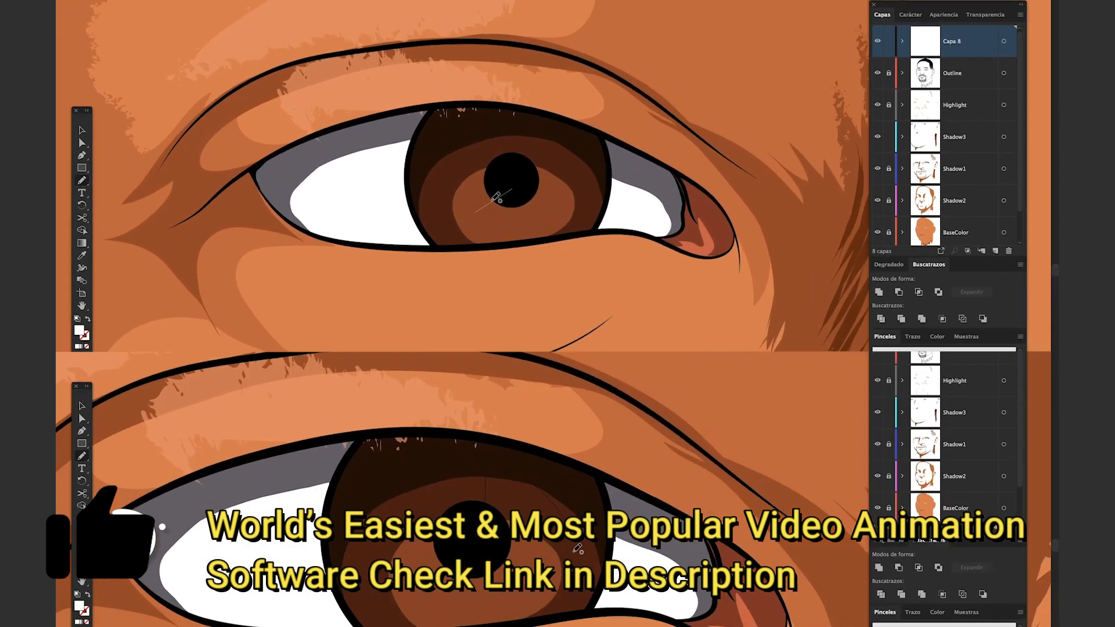
scroll(502, 230, "up", 5)
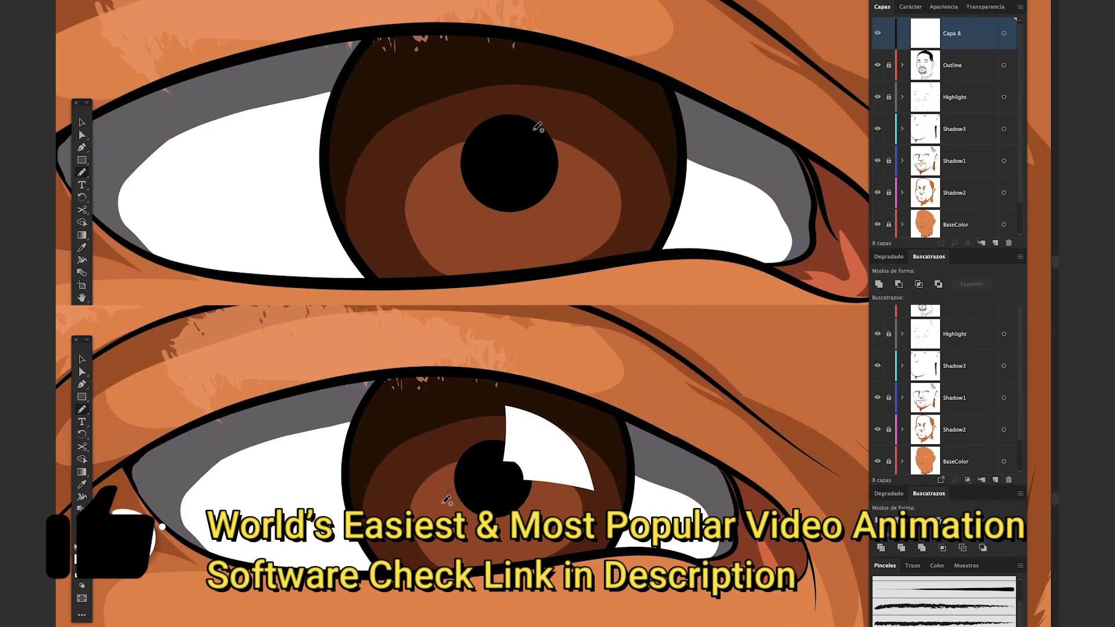
left_click_drag(536, 108, 553, 140)
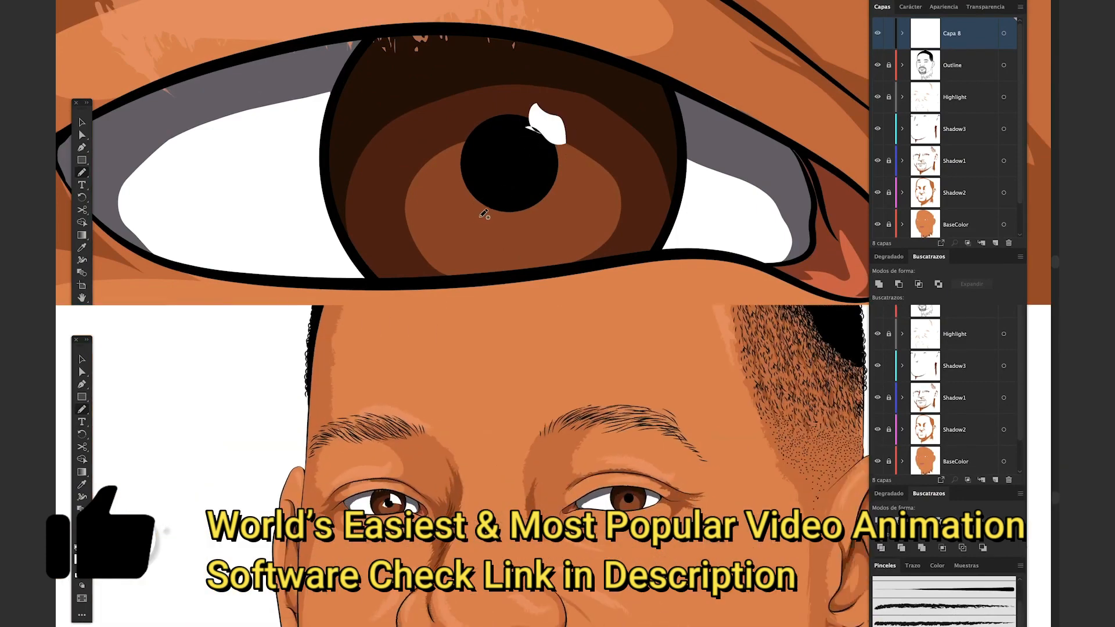
left_click_drag(477, 190, 465, 211)
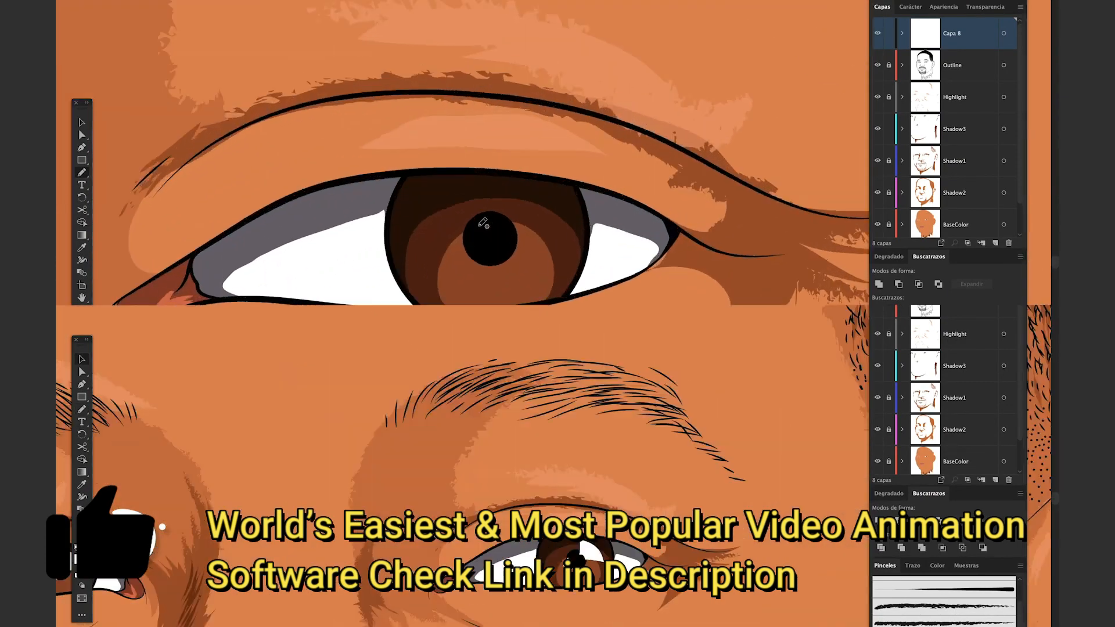
left_click_drag(500, 205, 517, 224)
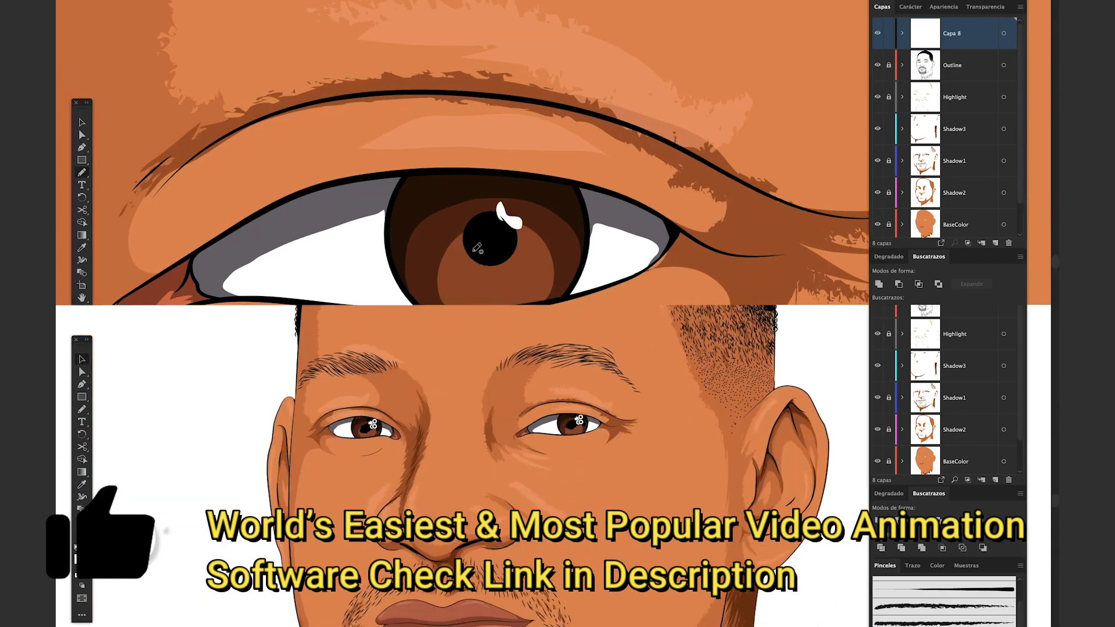